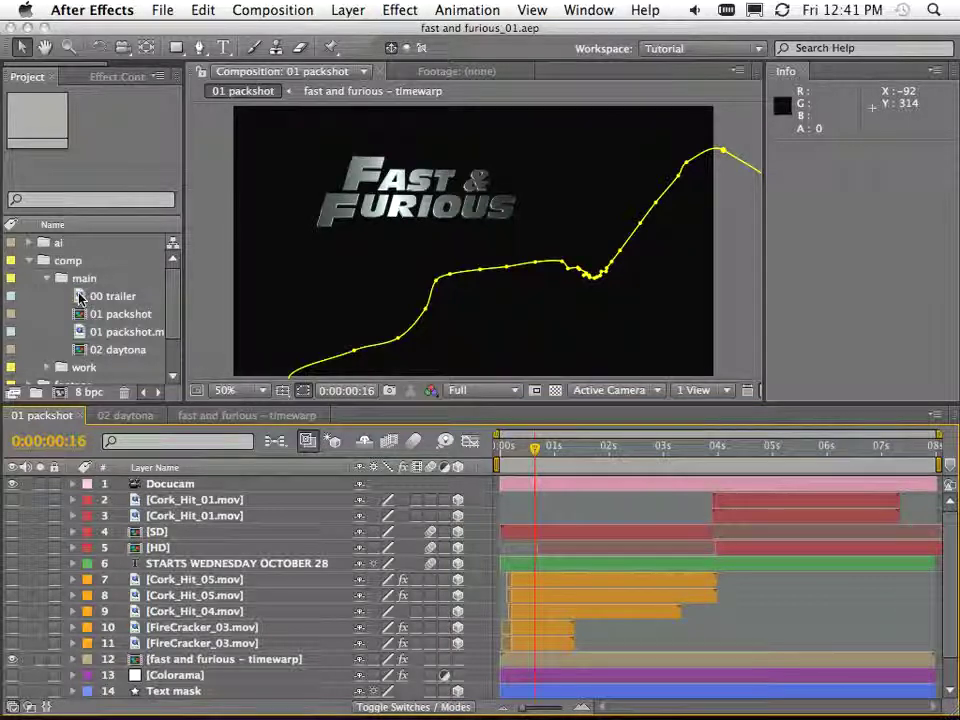
Step: Open the 00 trailer footage, scrub through its Next Summer title animation to examine it, and close the viewer
double_click(80, 297)
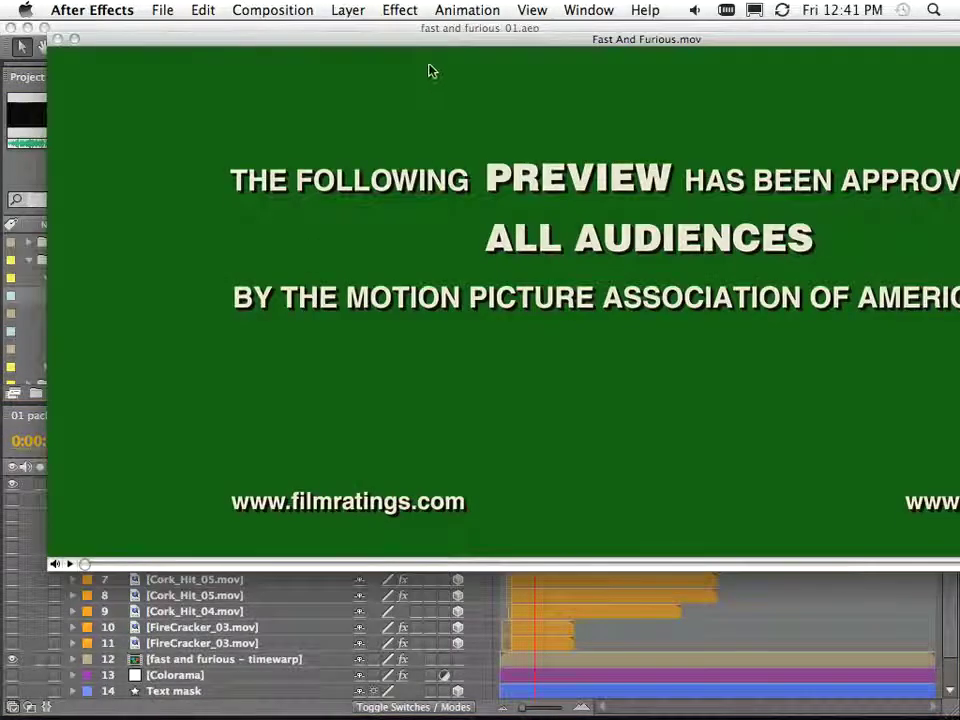
drag(436, 45, 363, 37)
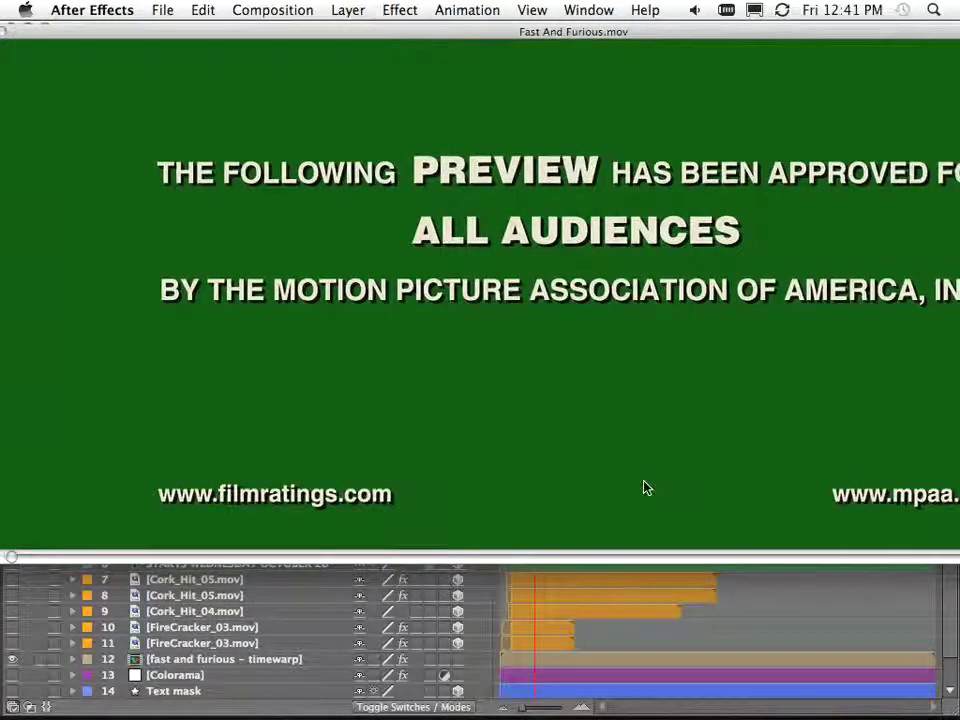
drag(624, 558, 663, 557)
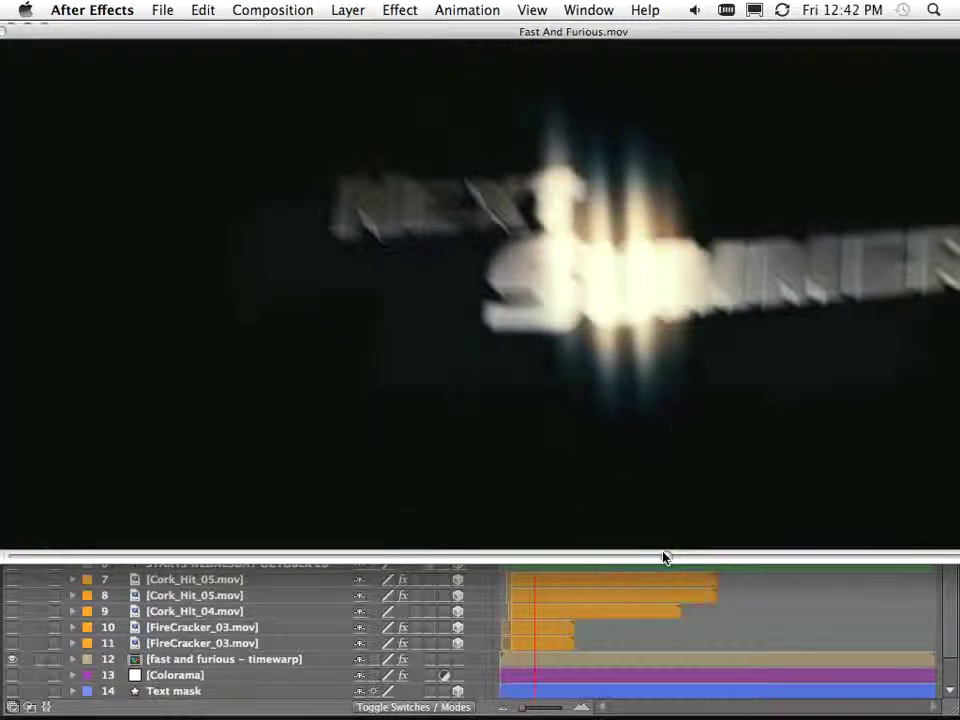
drag(665, 556, 677, 556)
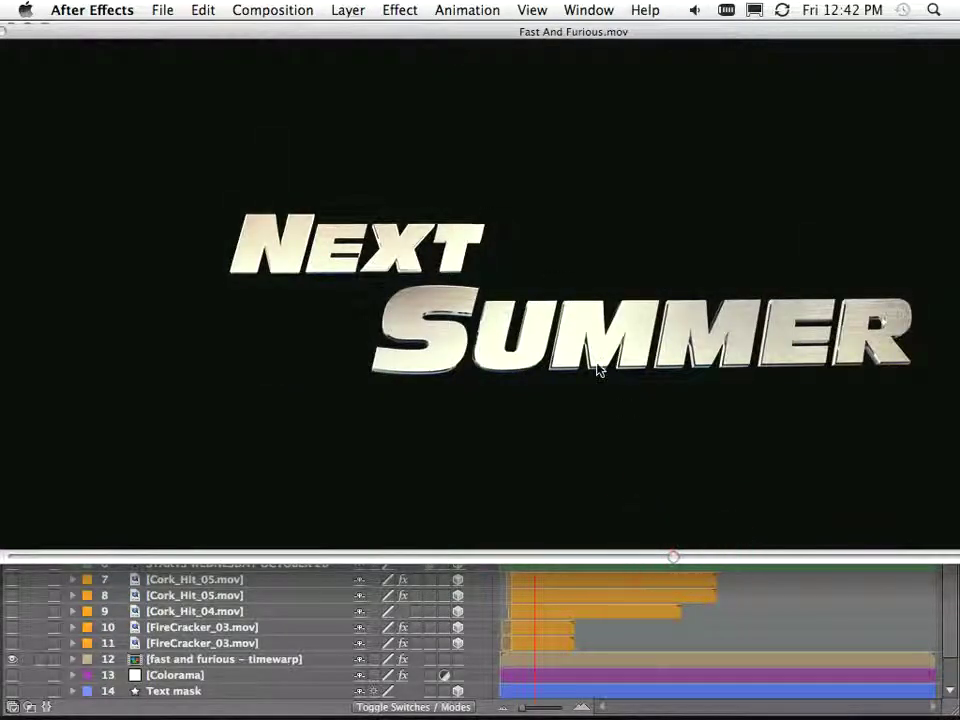
drag(669, 558, 663, 558)
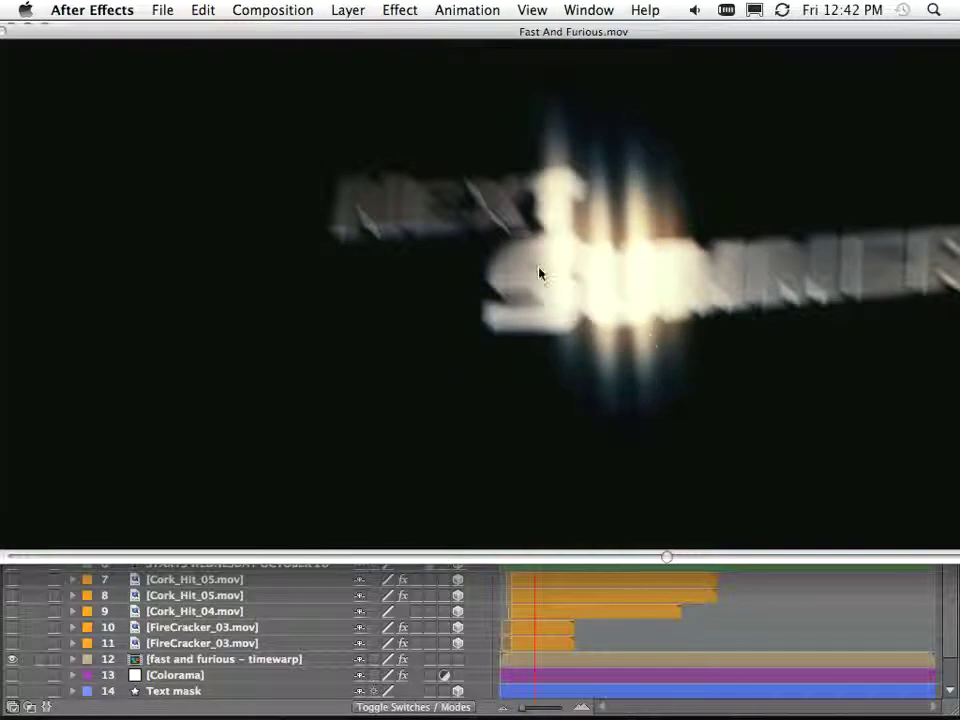
drag(669, 559, 668, 558)
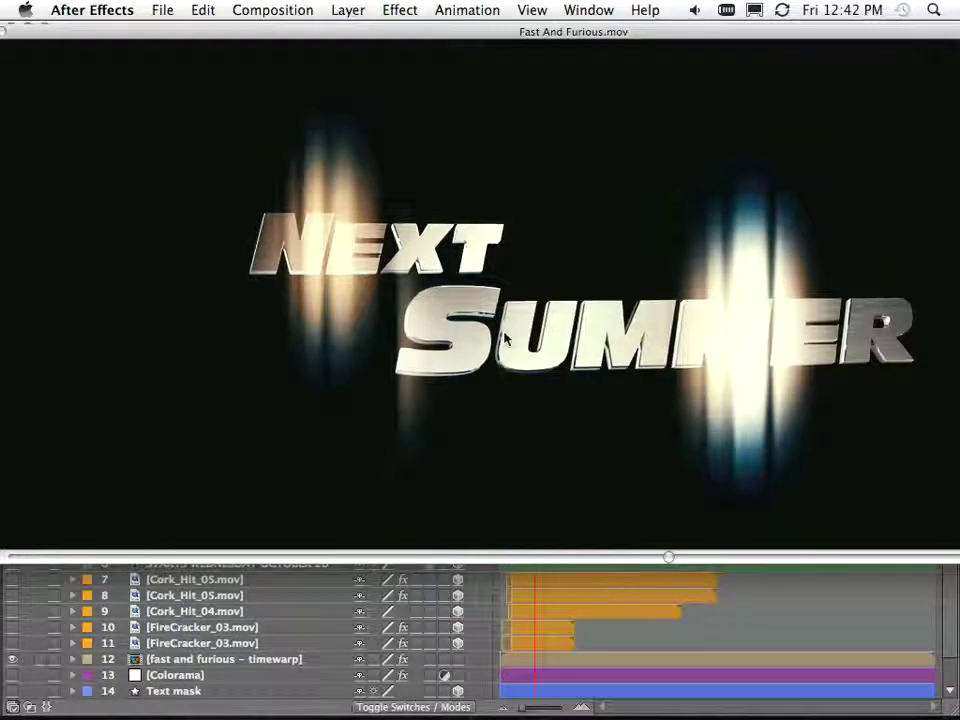
click(53, 38)
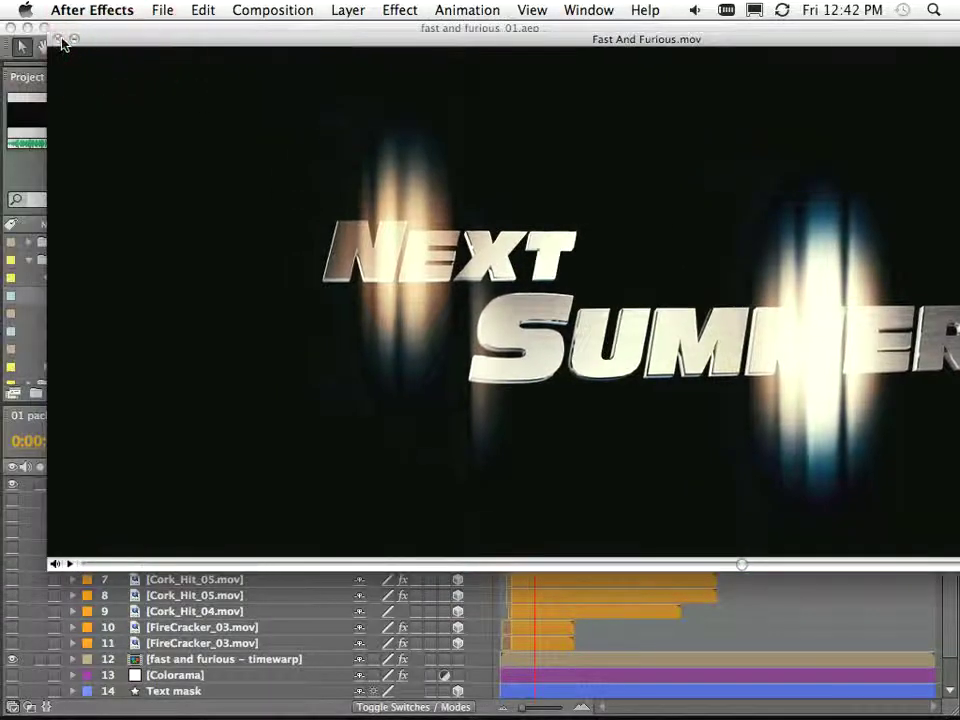
click(62, 36)
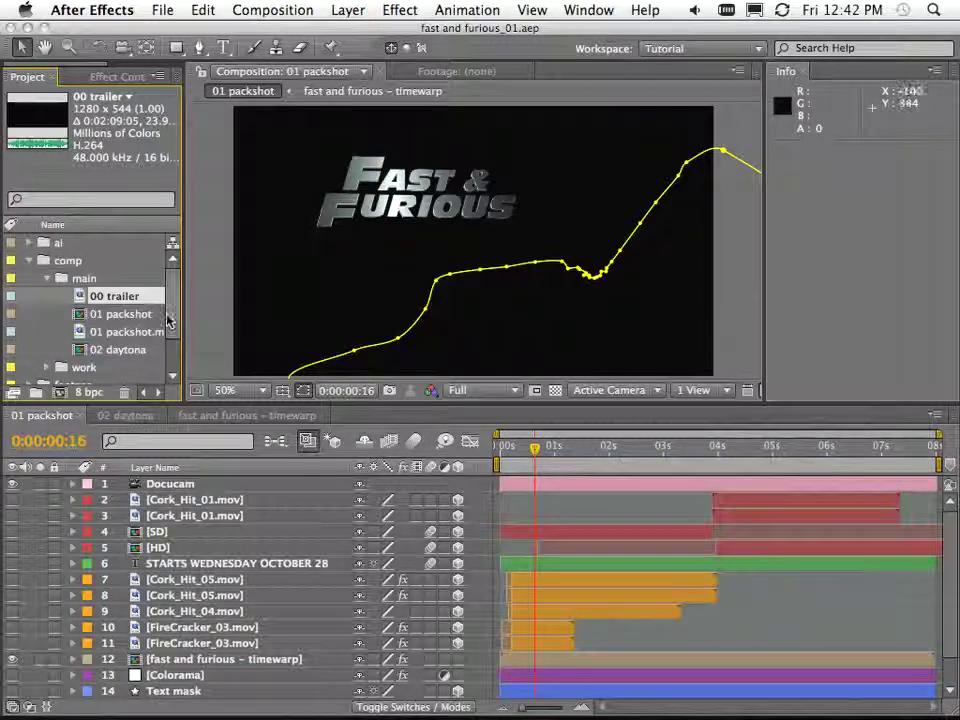
Step: Widen the Project panel and increase its height to show more of its contents
drag(183, 300, 242, 299)
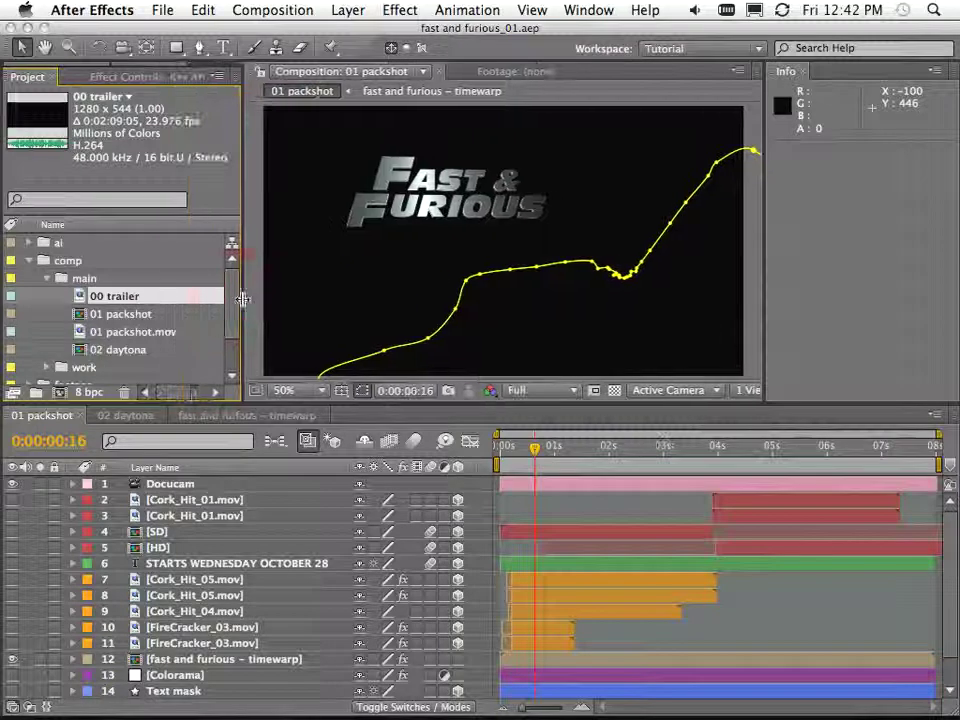
drag(198, 402, 215, 432)
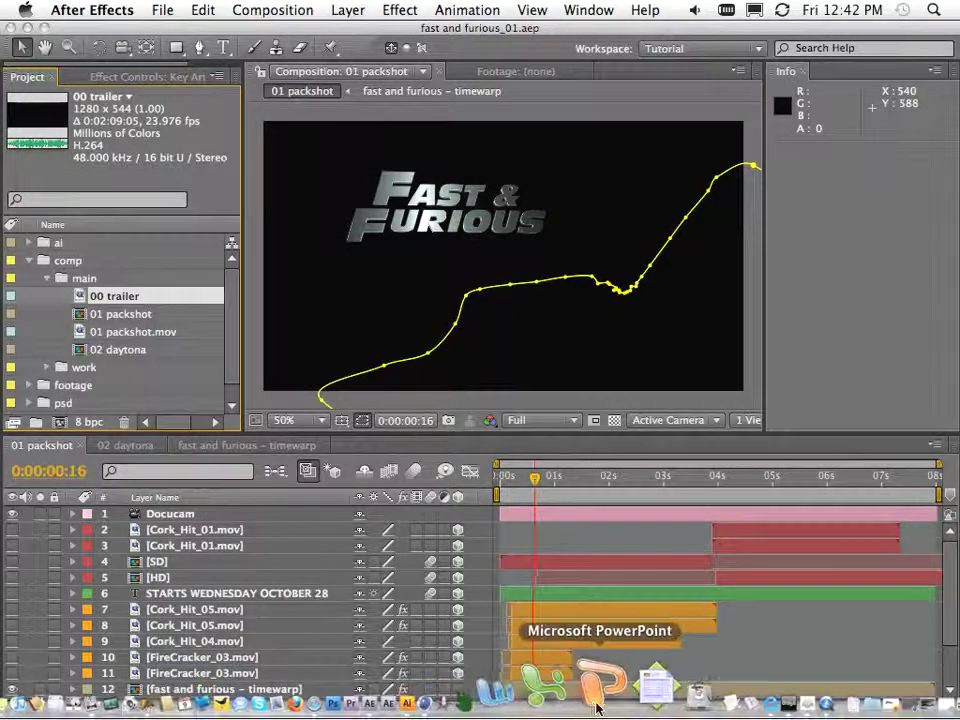
Step: Switch to Illustrator and inspect the font settings of the FAST & FURIOUS text inside its isolated group
click(800, 688)
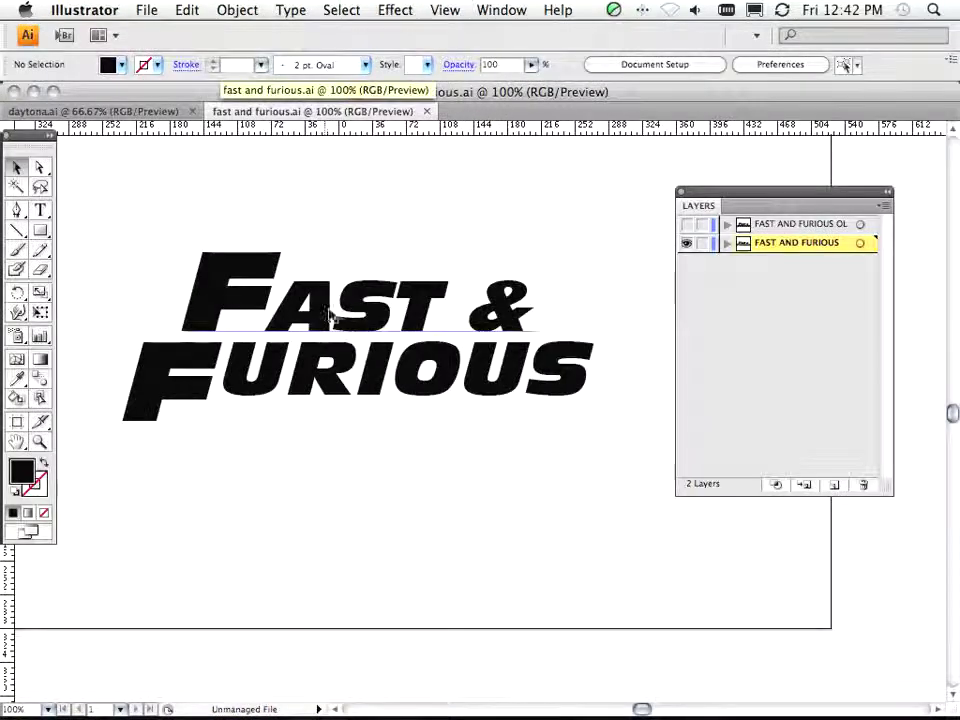
click(325, 310)
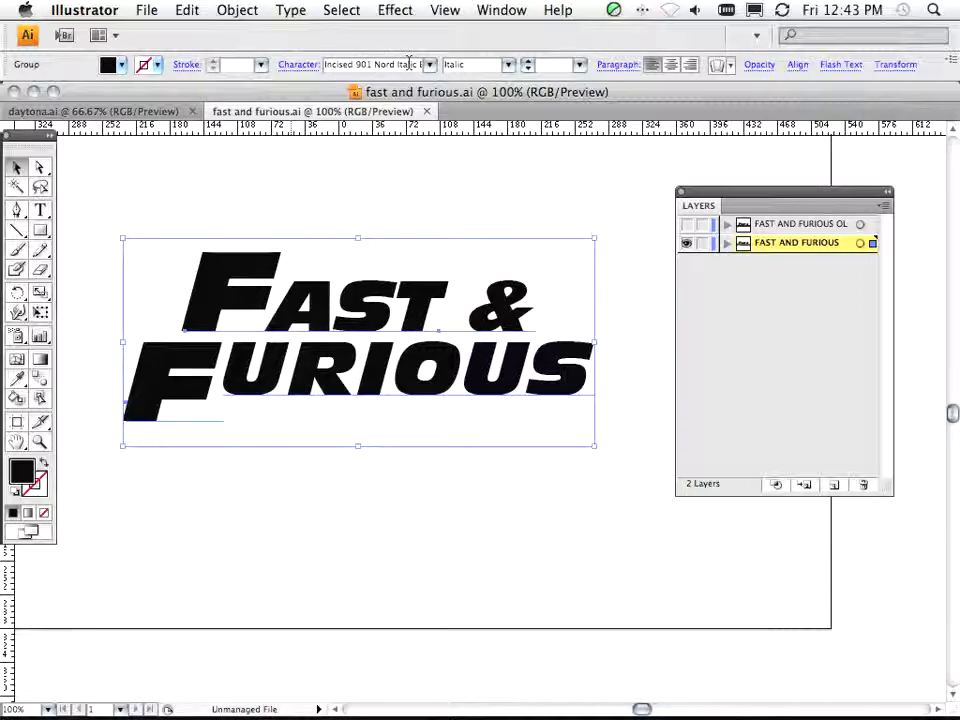
double_click(362, 318)
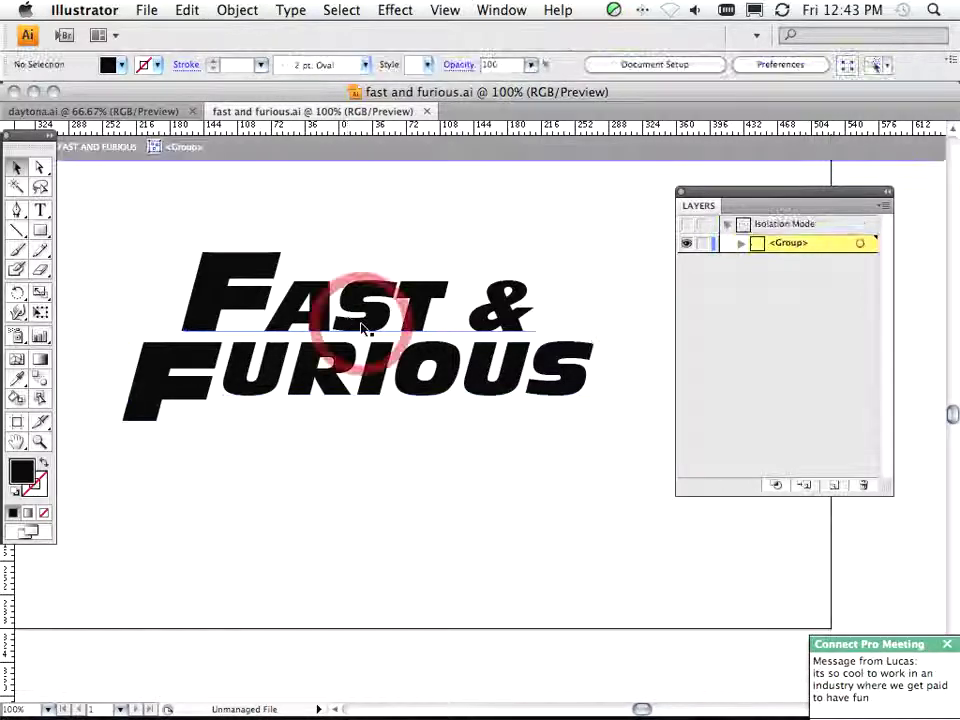
click(40, 209)
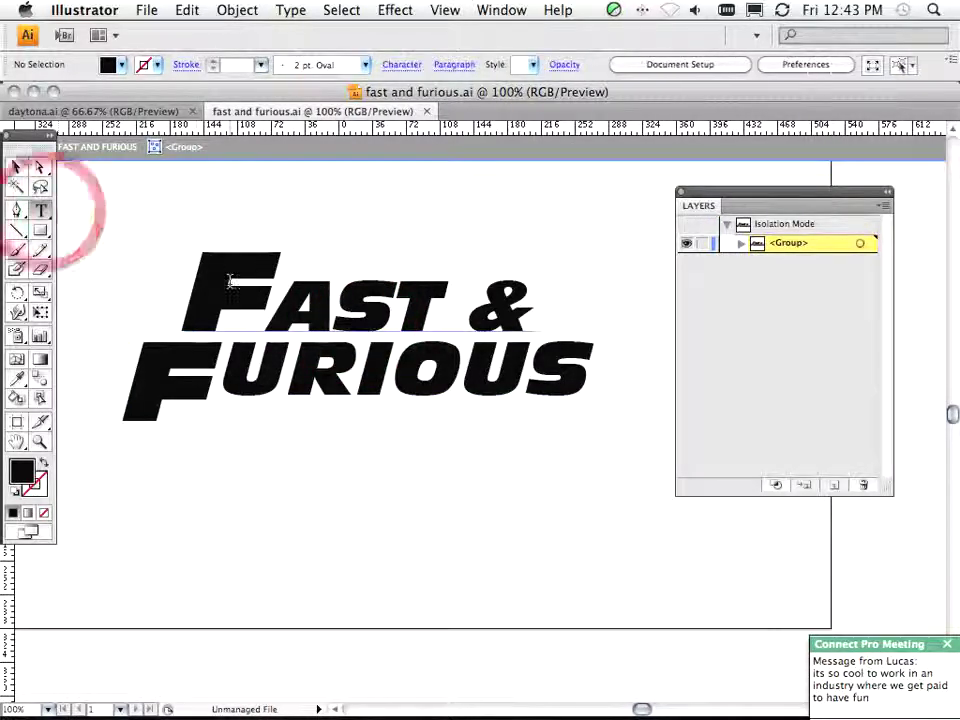
drag(201, 283, 575, 338)
drag(327, 371, 672, 381)
click(333, 302)
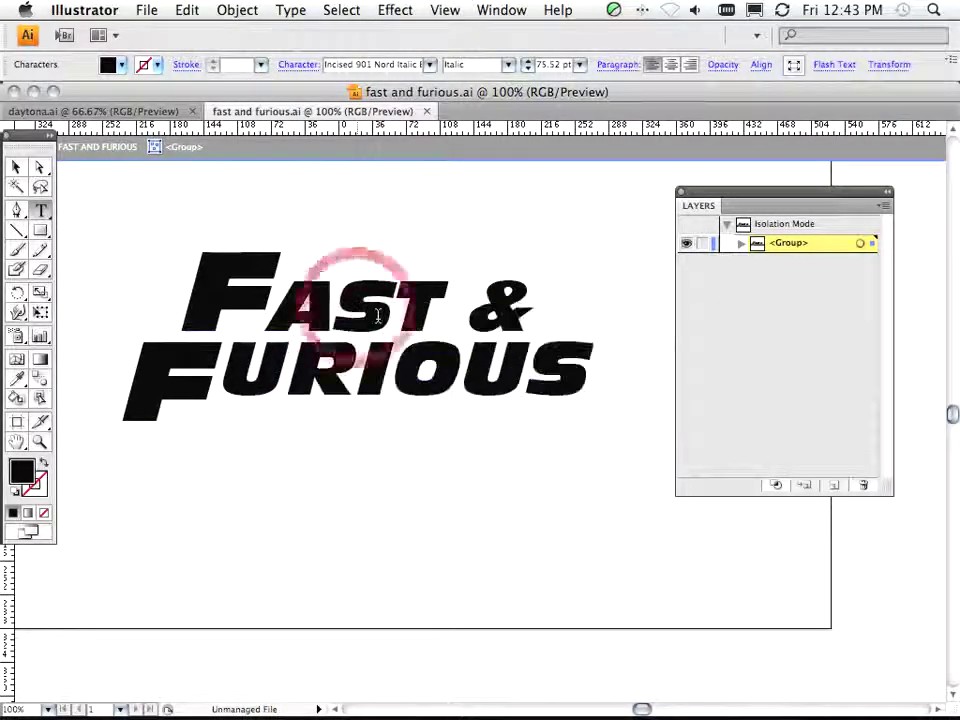
Step: Try shifting the baseline of the large F in FAST up and down, and leave the isolated group
drag(278, 298, 565, 319)
click(275, 284)
drag(272, 282, 150, 300)
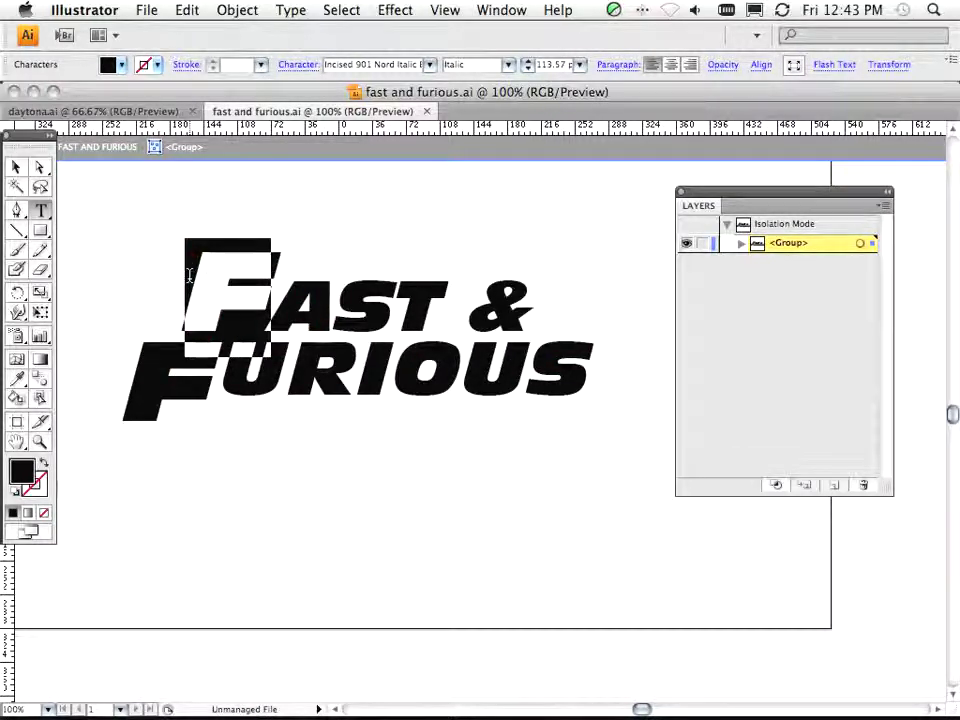
key(super+alt+shift+Up)
key(super+alt+shift+Down)
key(super+alt+shift+Down)
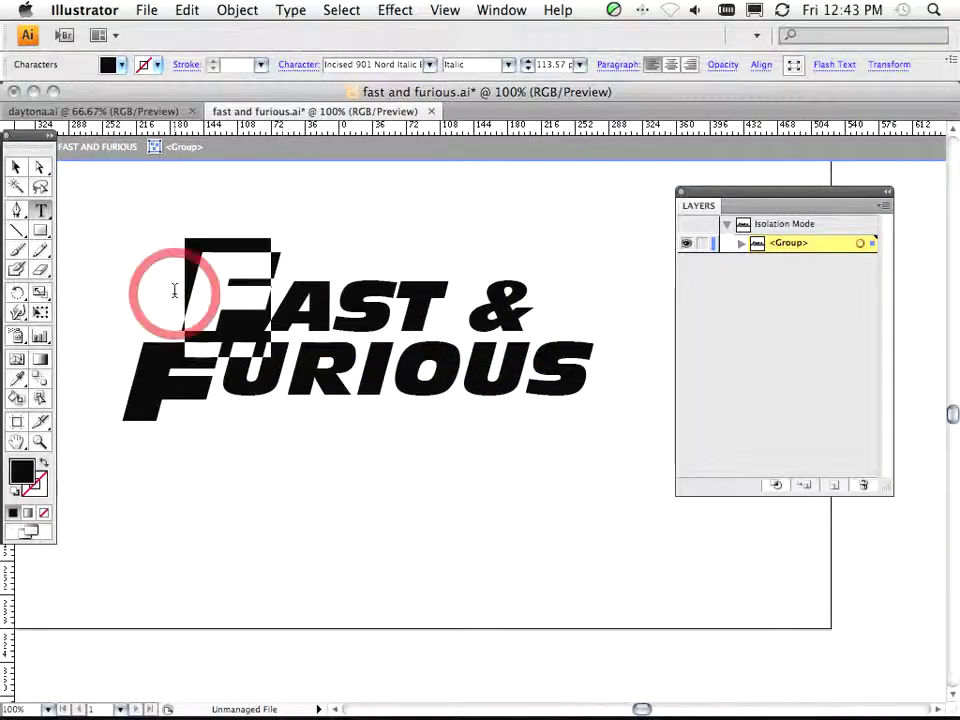
click(340, 310)
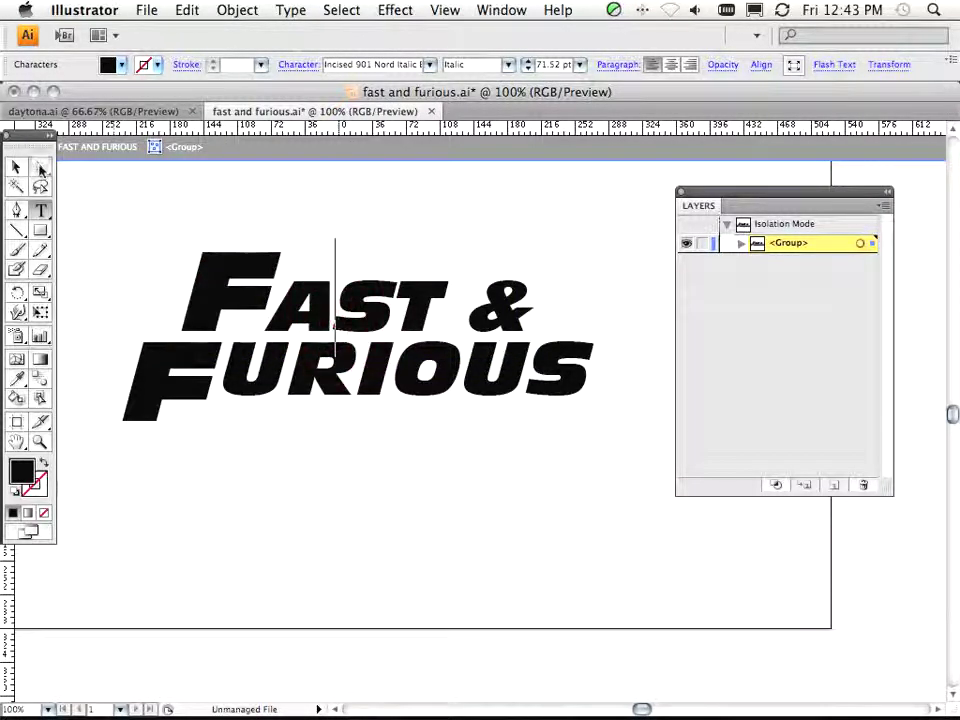
click(40, 167)
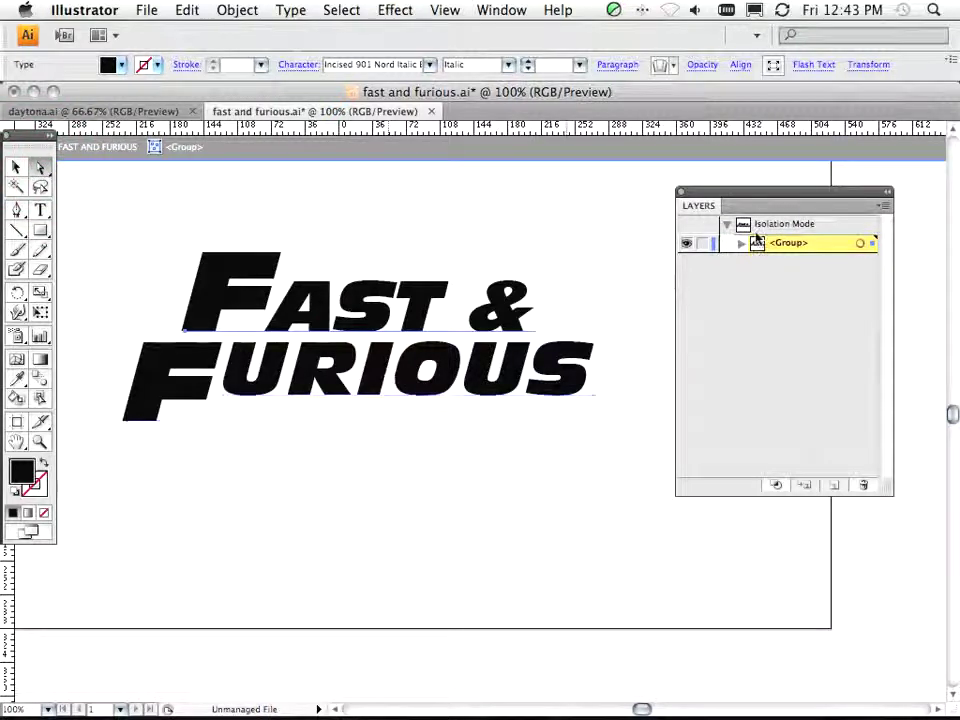
key(Escape)
Step: Hide the FAST AND FURIOUS layer and show the FAST AND FURIOUS OL layer
click(685, 243)
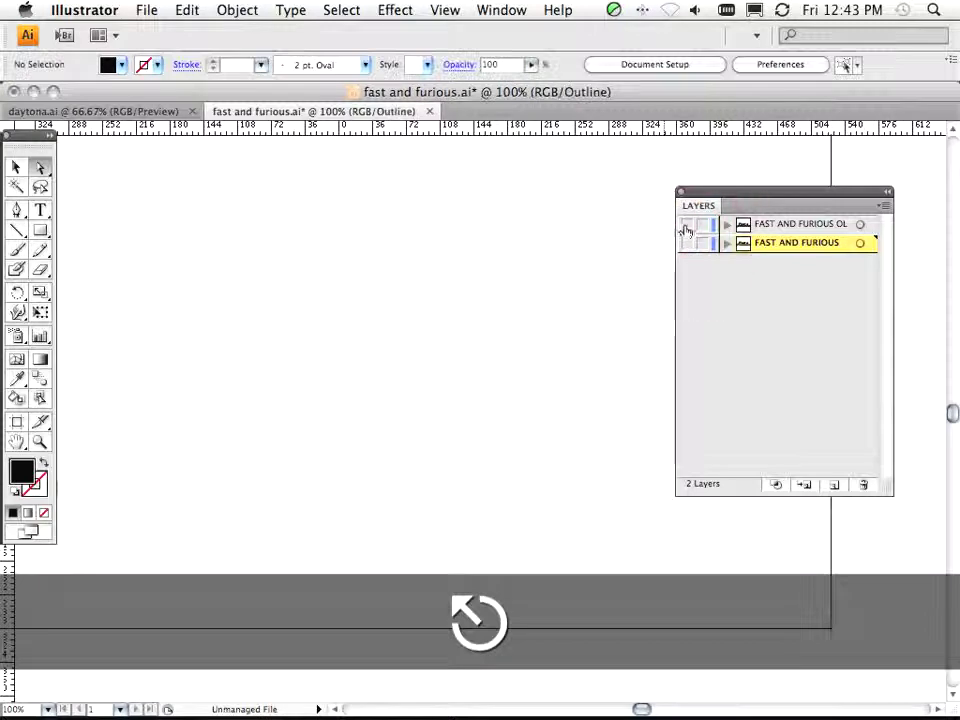
click(686, 224)
Step: Examine the outlined letter paths of the logo in Outline view, selecting all of their anchor points
click(365, 320)
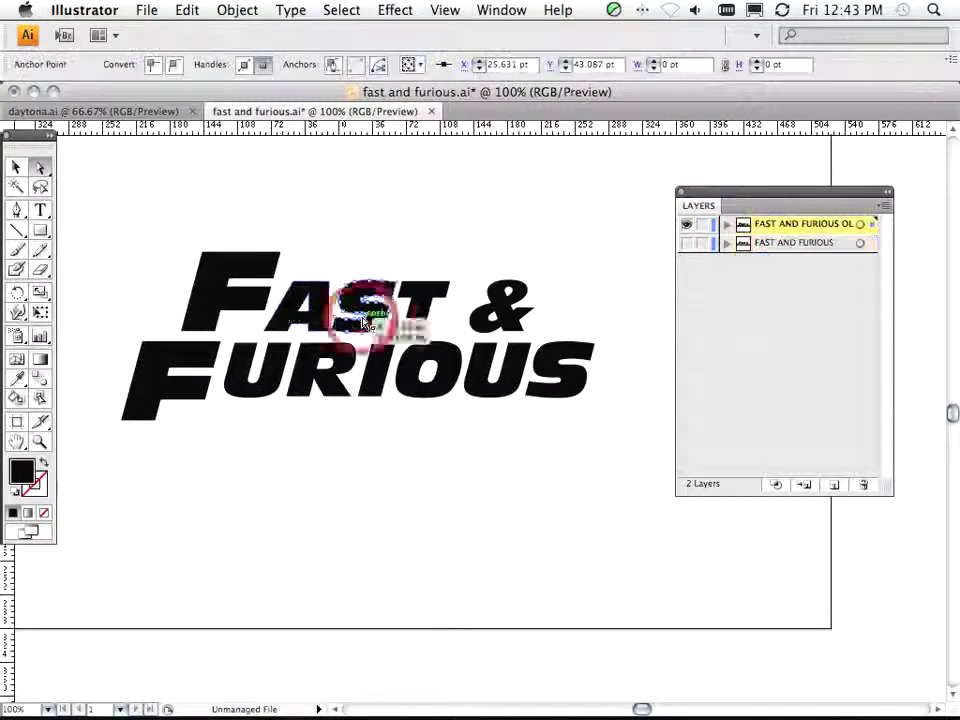
click(205, 268)
click(149, 361)
key(super+y)
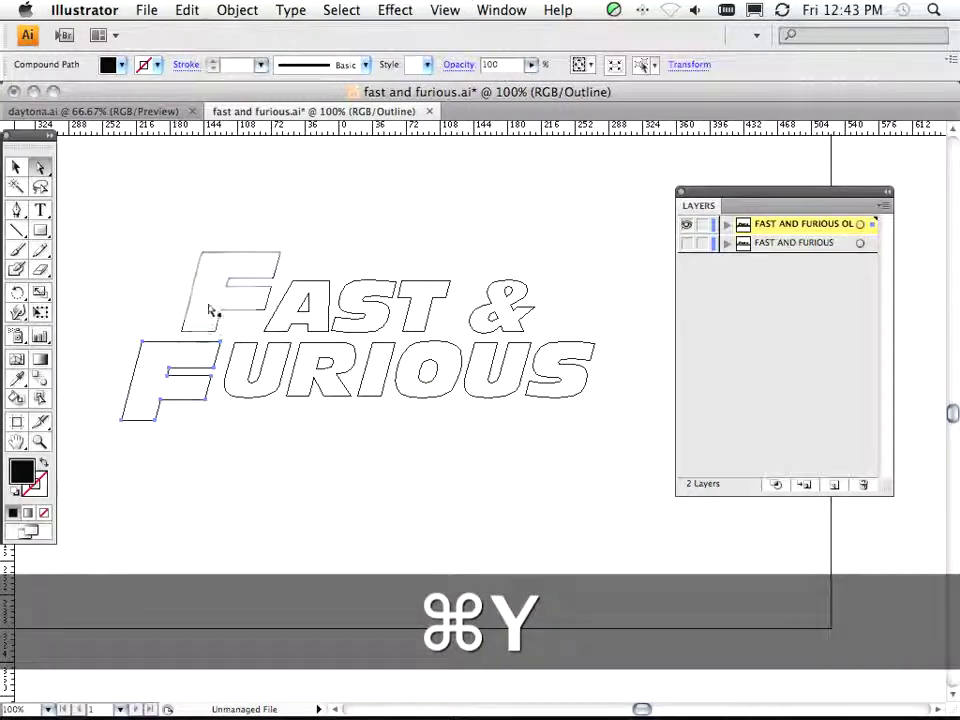
drag(131, 216, 621, 516)
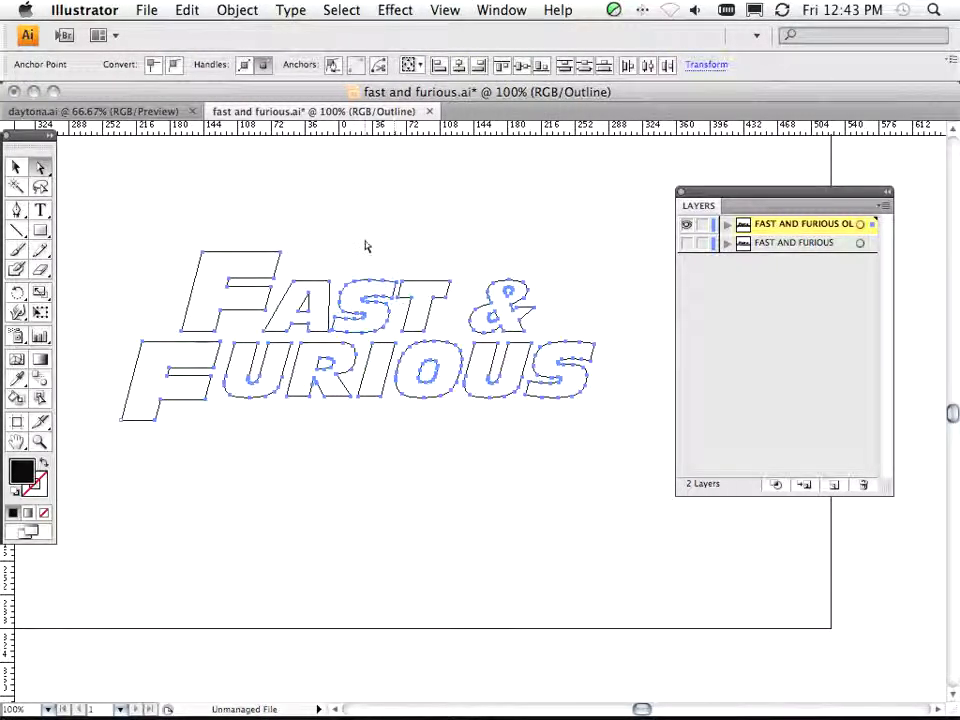
Step: Bring up the daytona.ai document and move the Layers panel clear of the artwork
click(140, 113)
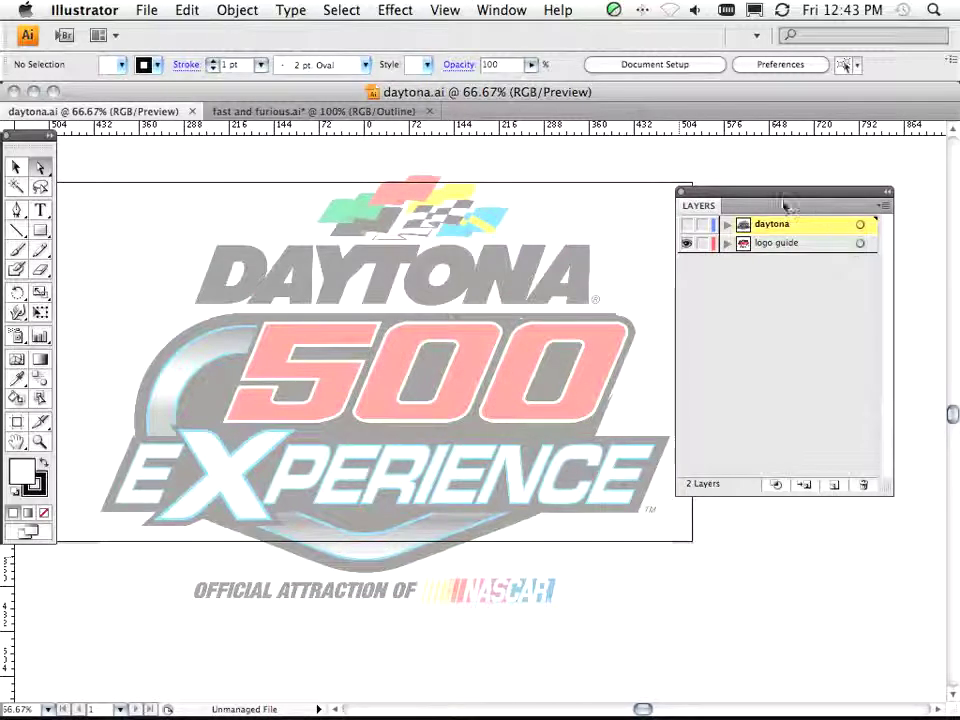
drag(761, 193, 789, 177)
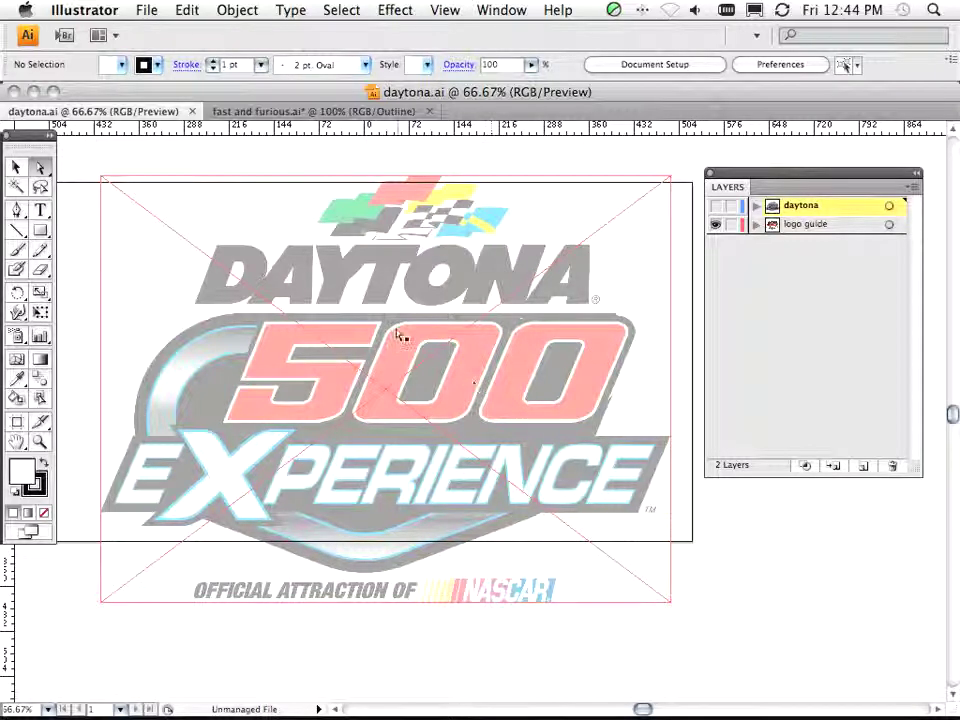
Step: Review the logo guide layer's options, including Lock and Dim Images, keeping the layer unlocked
double_click(808, 225)
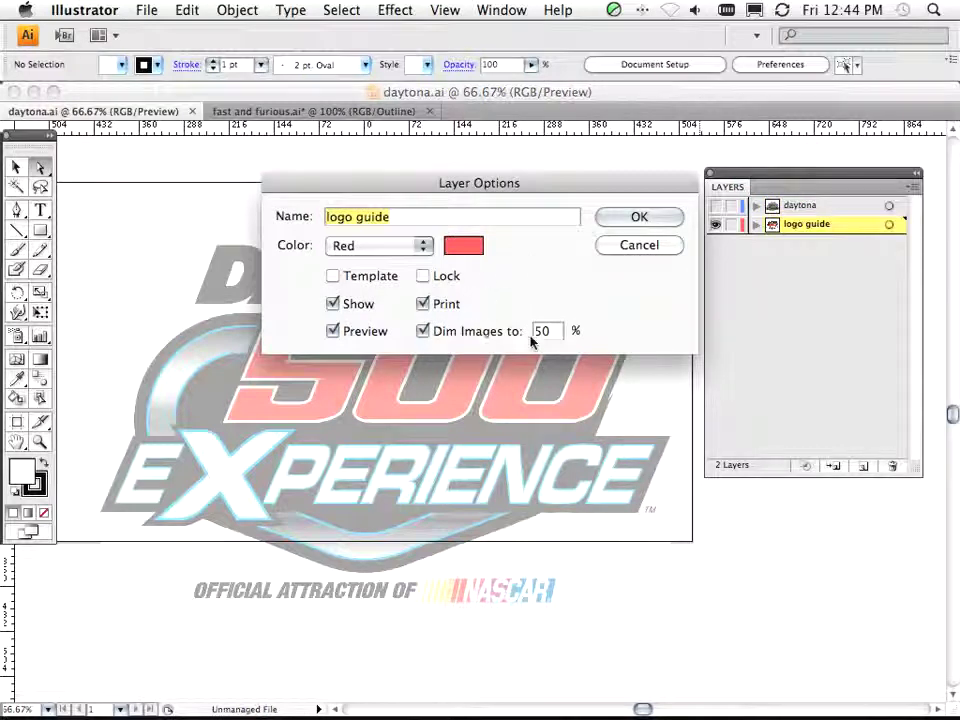
click(424, 278)
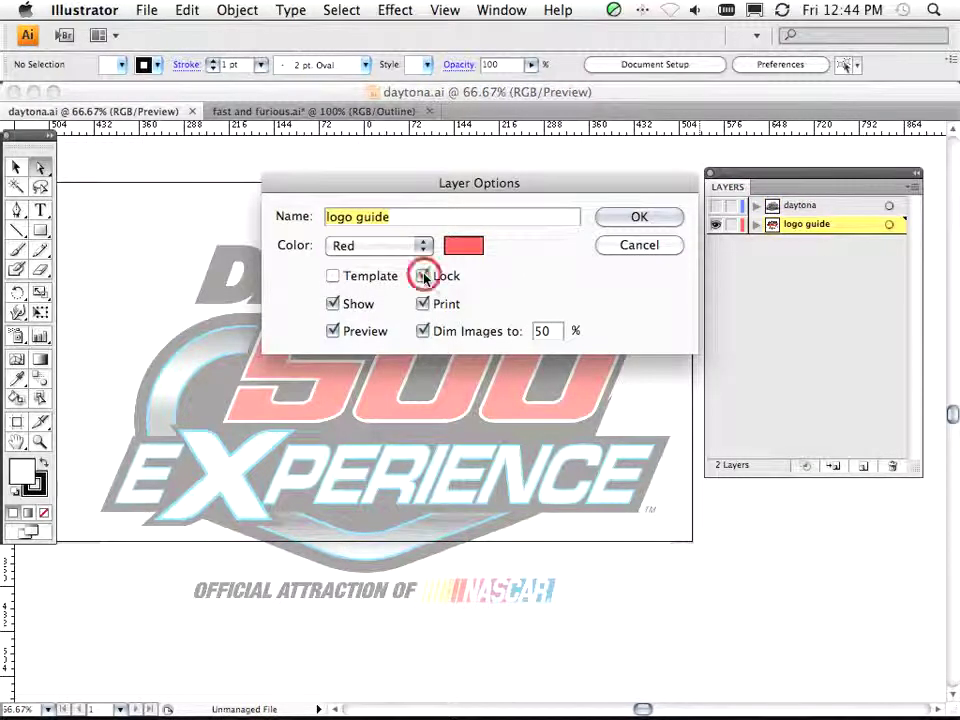
click(425, 279)
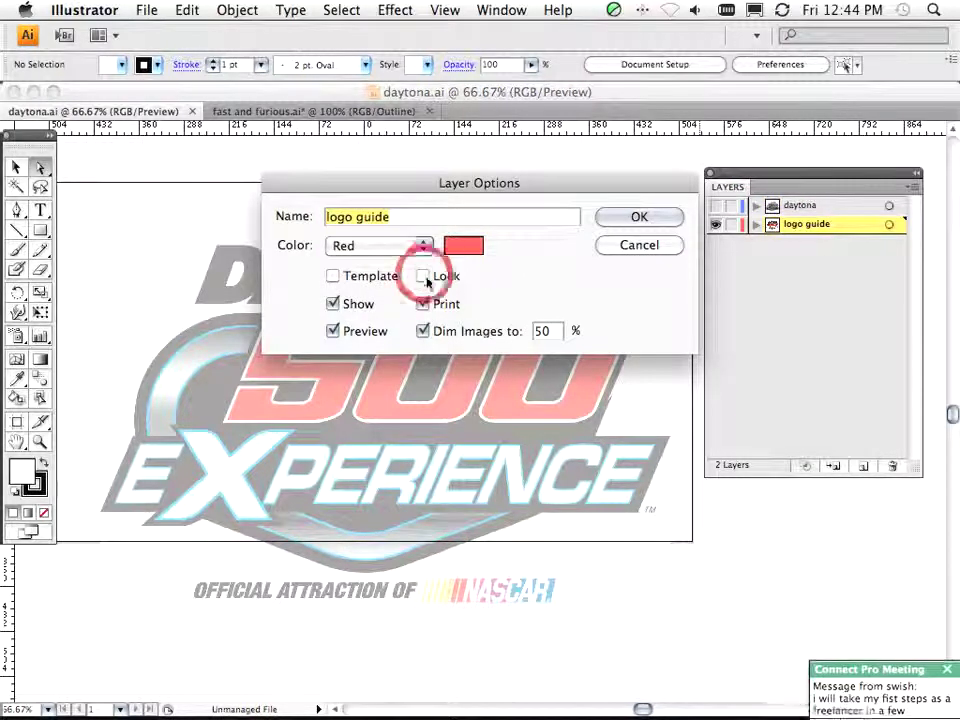
click(637, 217)
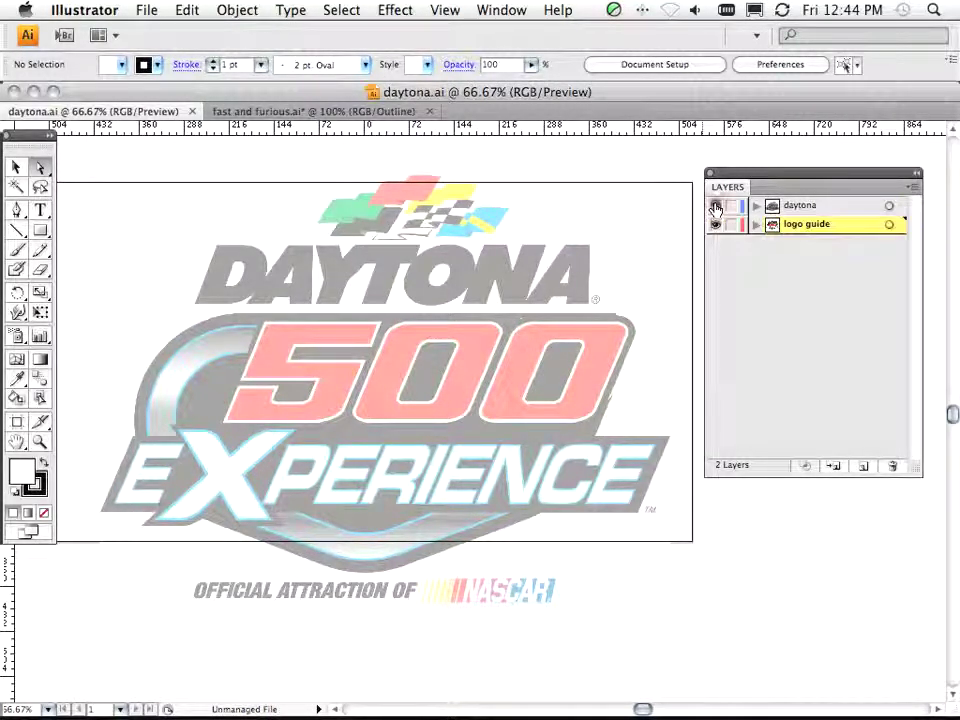
Step: Examine the traced paths on the daytona layer with the logo guide hidden, and switch back to the logo guide
click(715, 206)
click(715, 224)
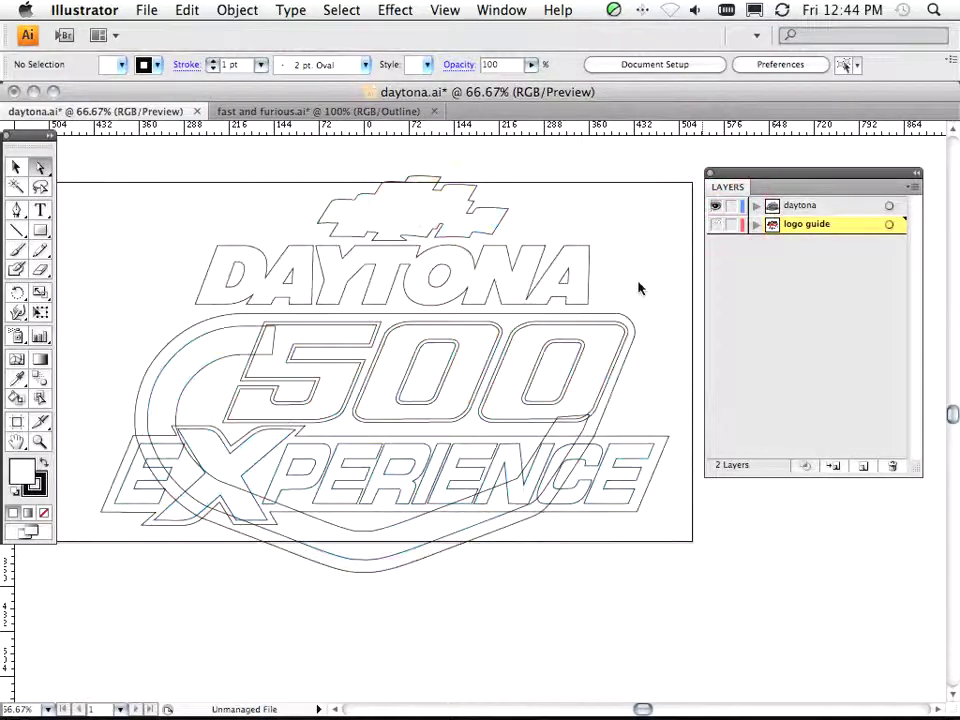
drag(208, 199, 605, 510)
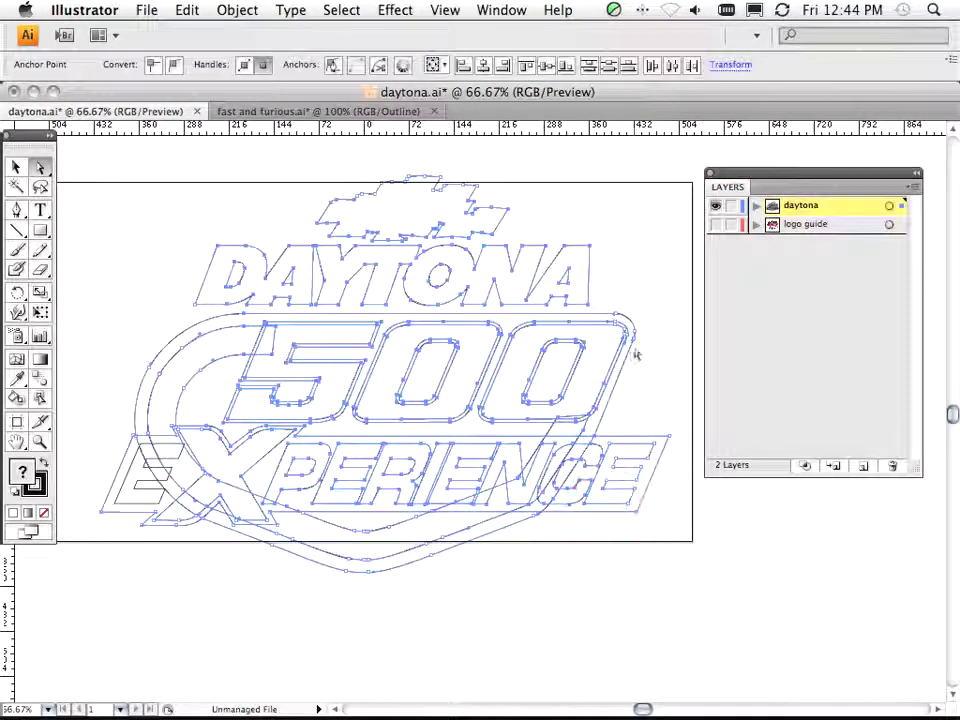
super+click(411, 436)
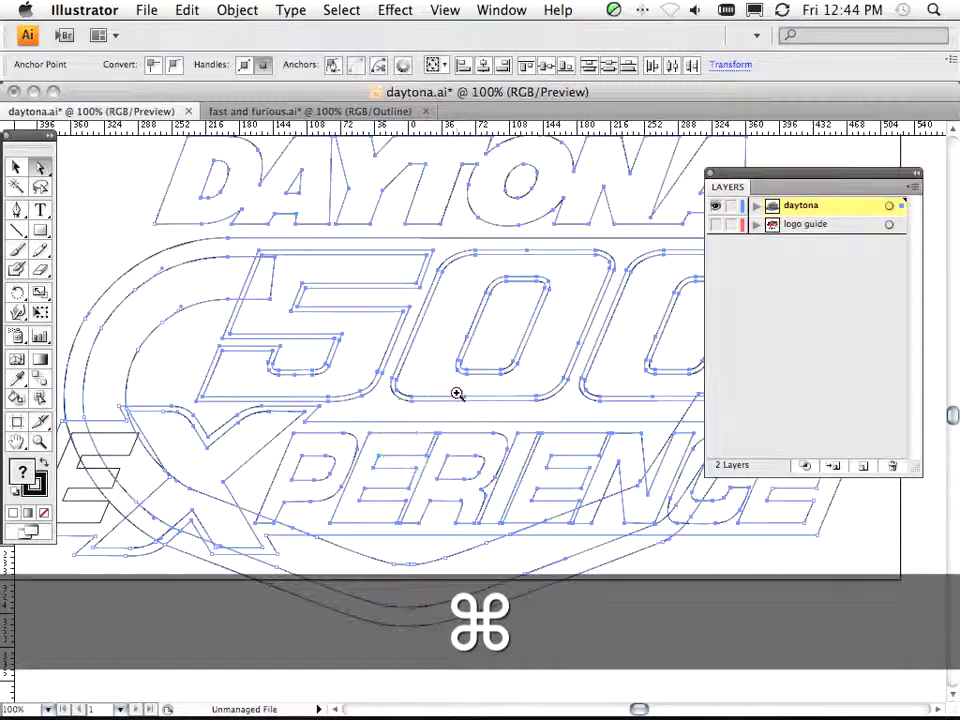
super+click(456, 392)
alt+super+click(457, 393)
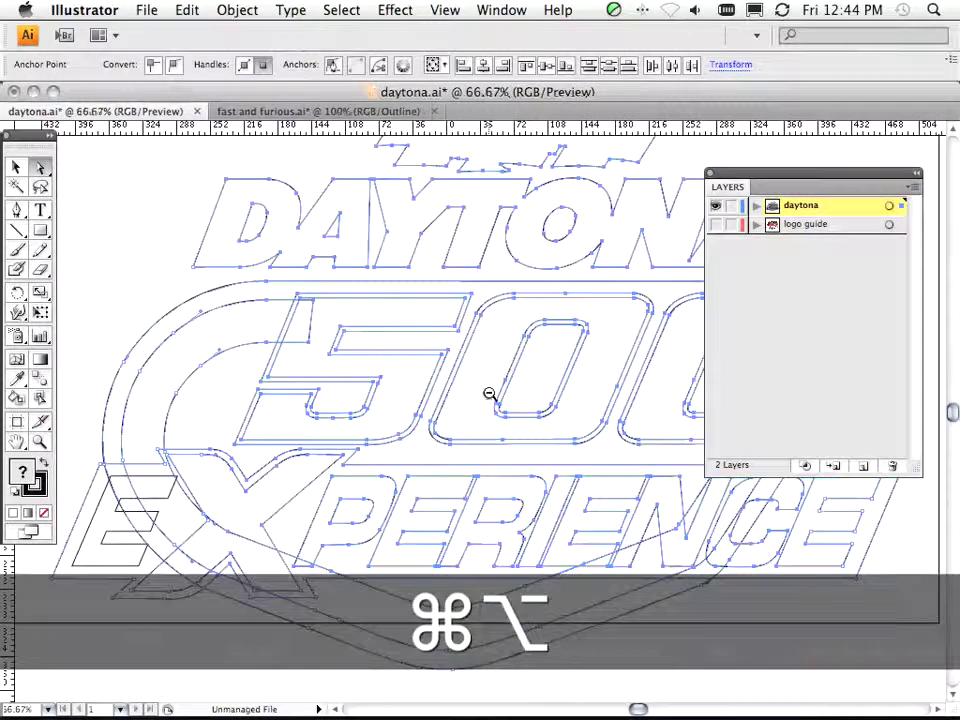
alt+super+click(491, 396)
super+click(660, 343)
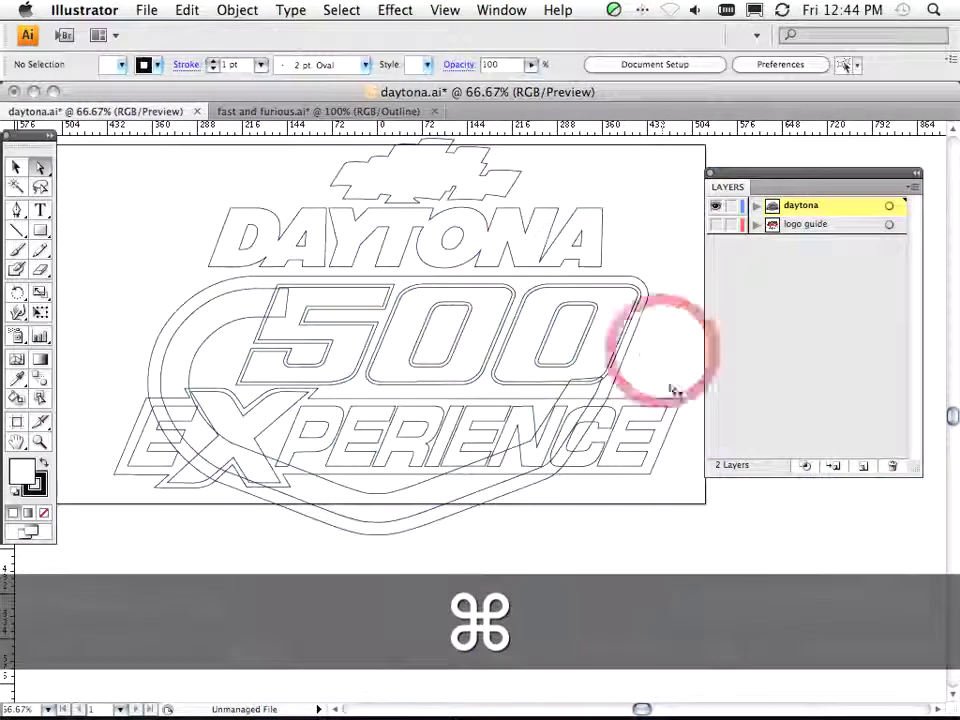
click(717, 224)
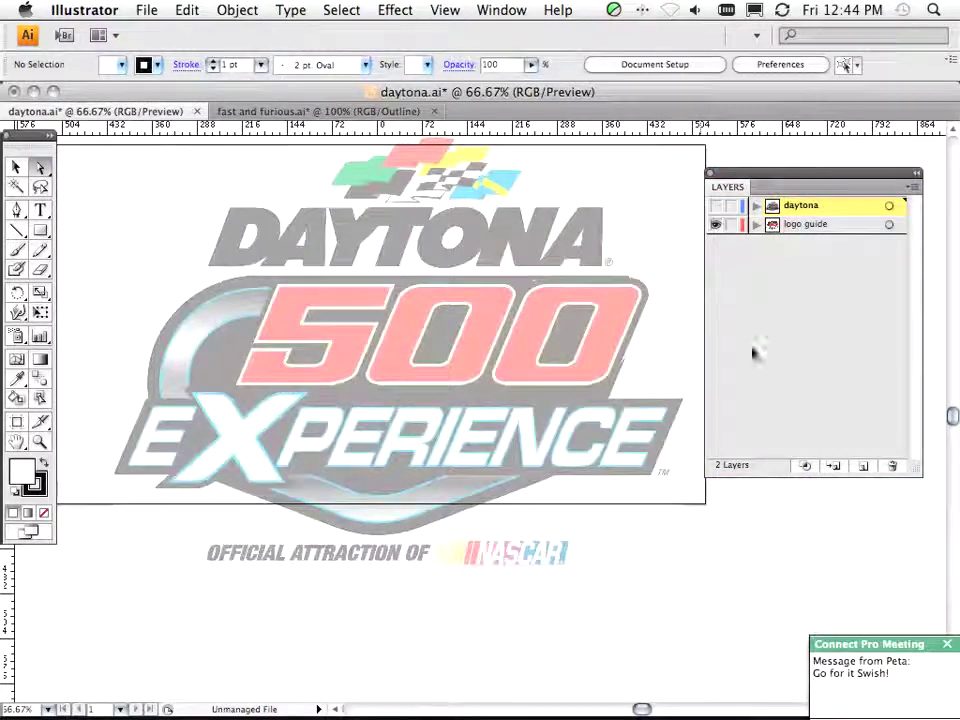
Step: Examine the edges of the logo guide around the last zero of the 500 up close
super+drag(462, 232, 729, 418)
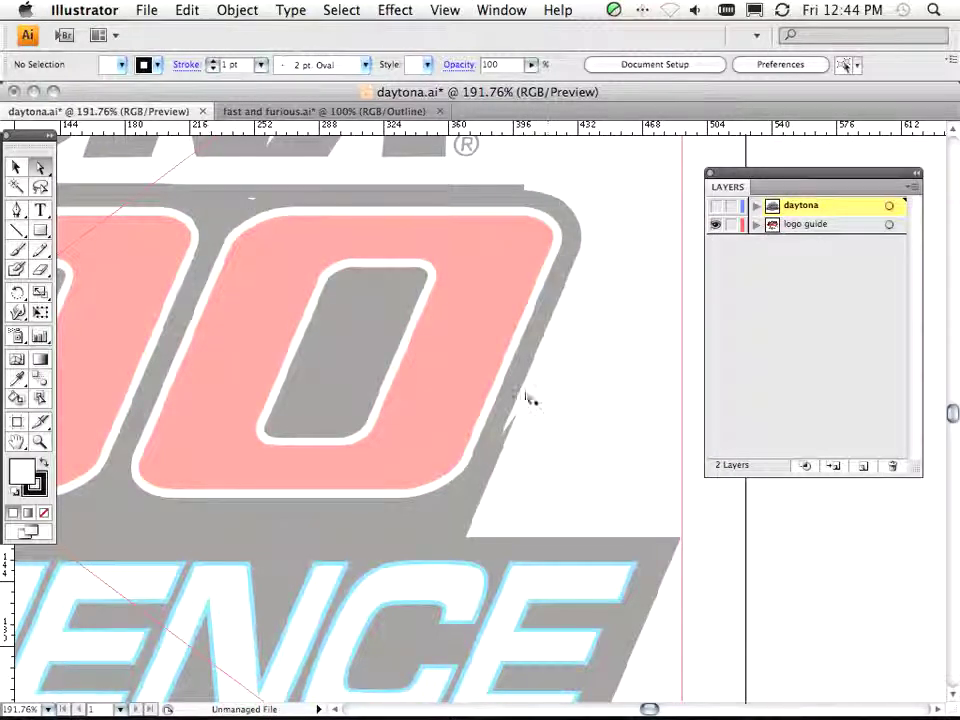
alt+super+click(476, 413)
alt+super+click(480, 416)
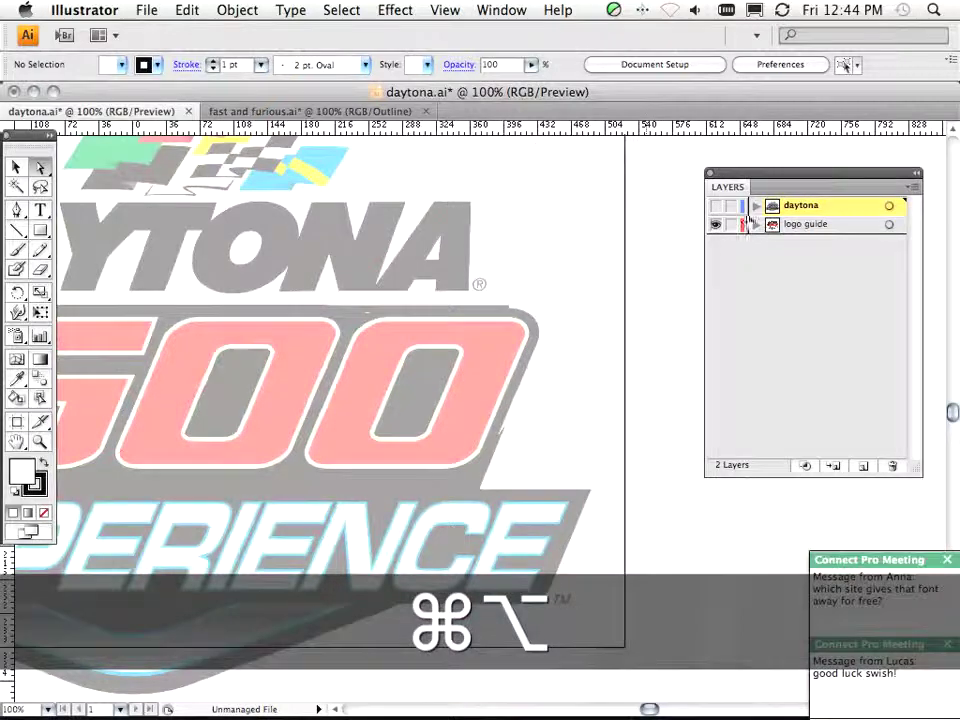
Step: Show the daytona layer over the logo guide to compare its traced paths with the artwork, and return to the fast and furious.ai document
click(716, 206)
super+drag(472, 282, 623, 458)
alt+super+click(456, 369)
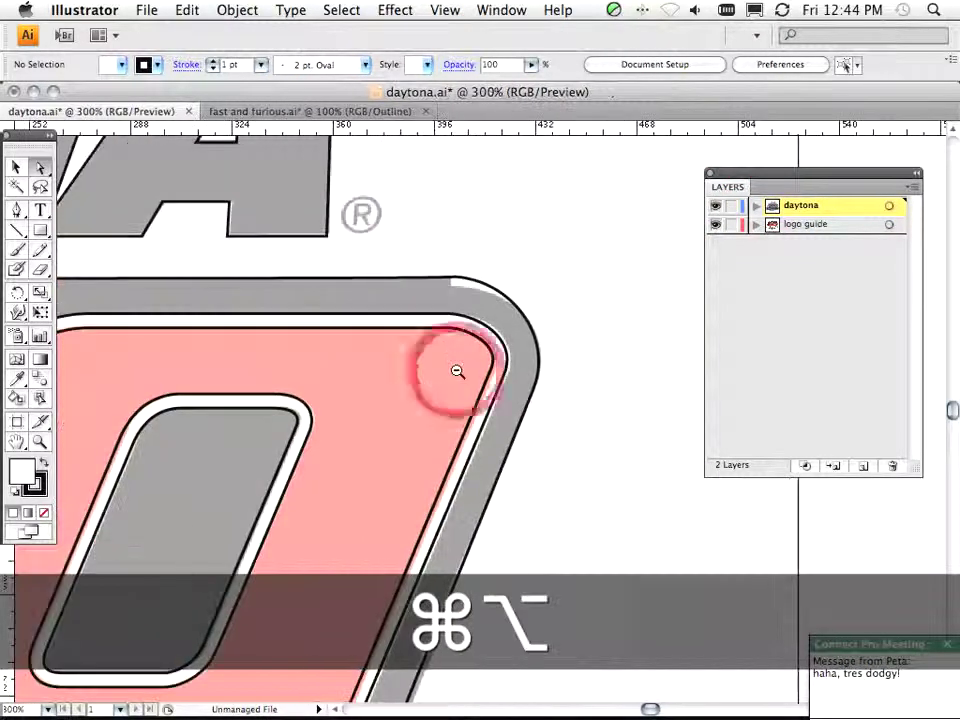
alt+super+click(476, 392)
alt+super+click(478, 394)
alt+super+click(470, 408)
drag(403, 424, 562, 403)
drag(506, 356, 653, 325)
drag(520, 310, 516, 305)
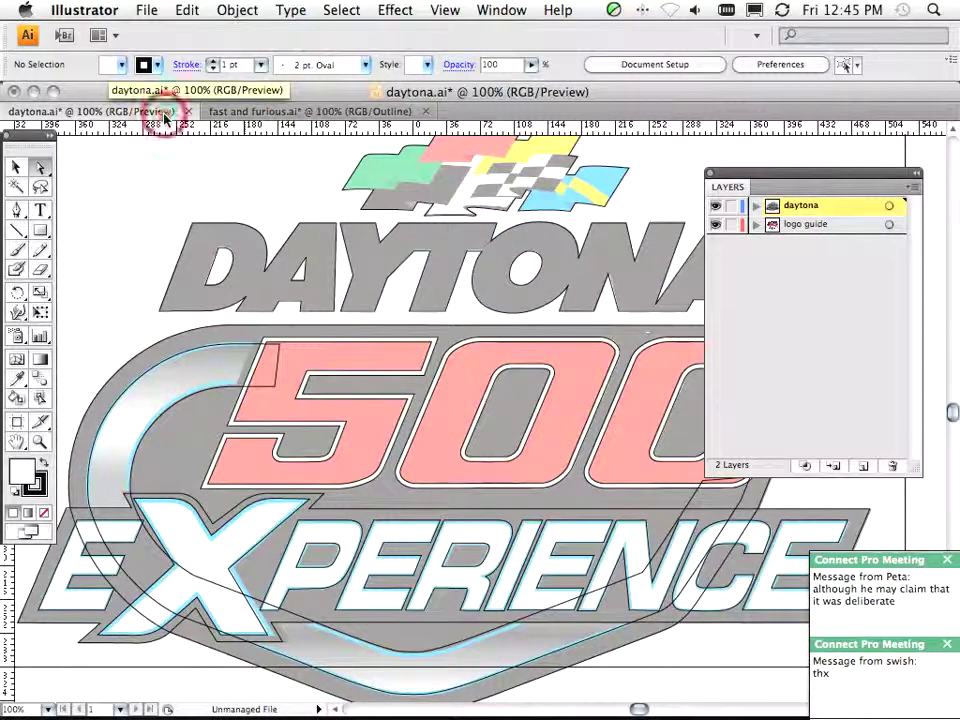
click(238, 112)
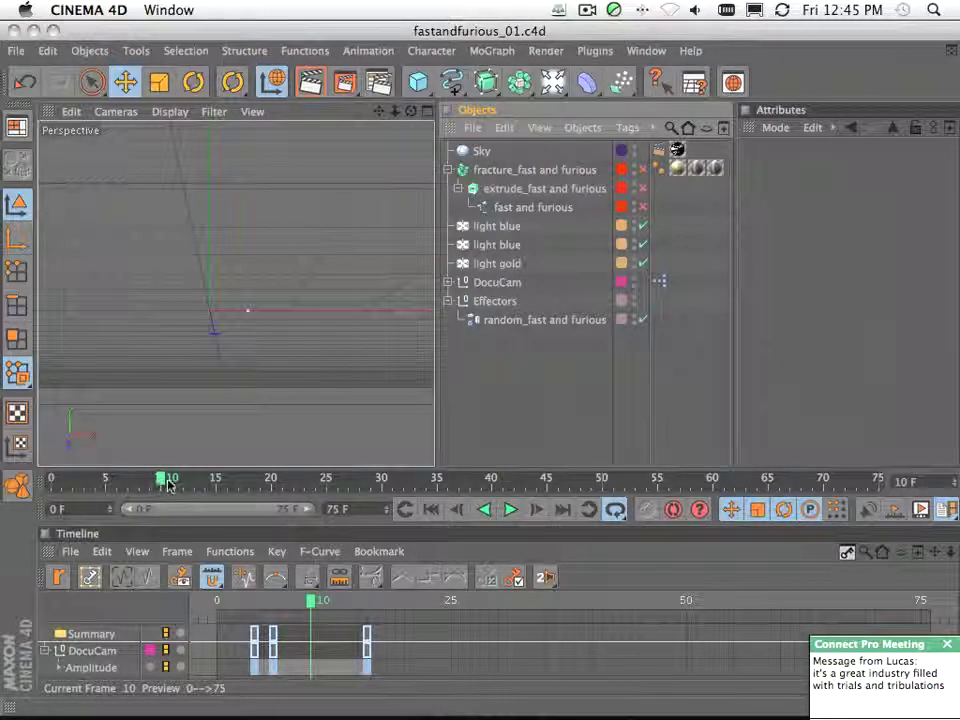
Step: Switch to fastandfurious_01.c4d in Cinema 4D and enable the fast and furious spline, previewing it in the first frames
mouse_move(160, 480)
mouse_down()
mouse_move(90, 485)
mouse_move(137, 487)
mouse_up()
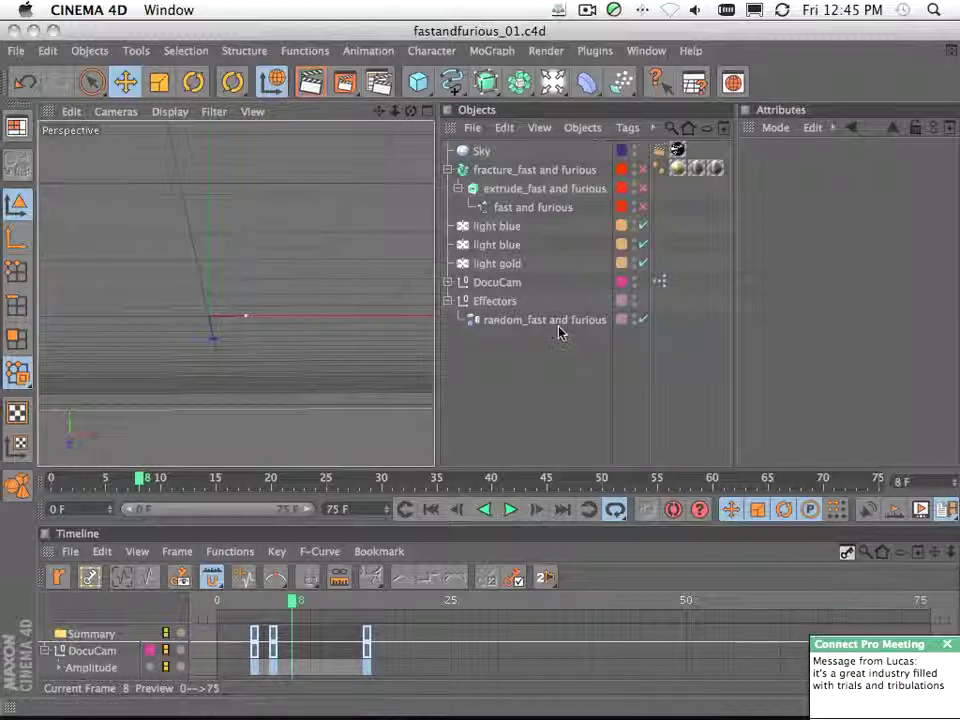
click(533, 207)
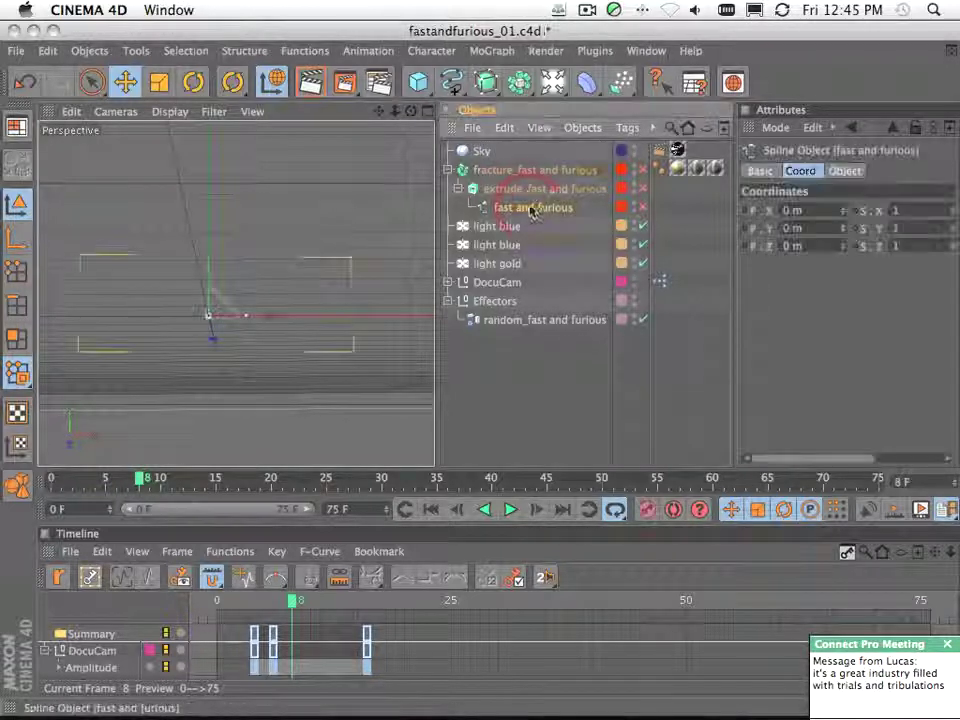
click(643, 207)
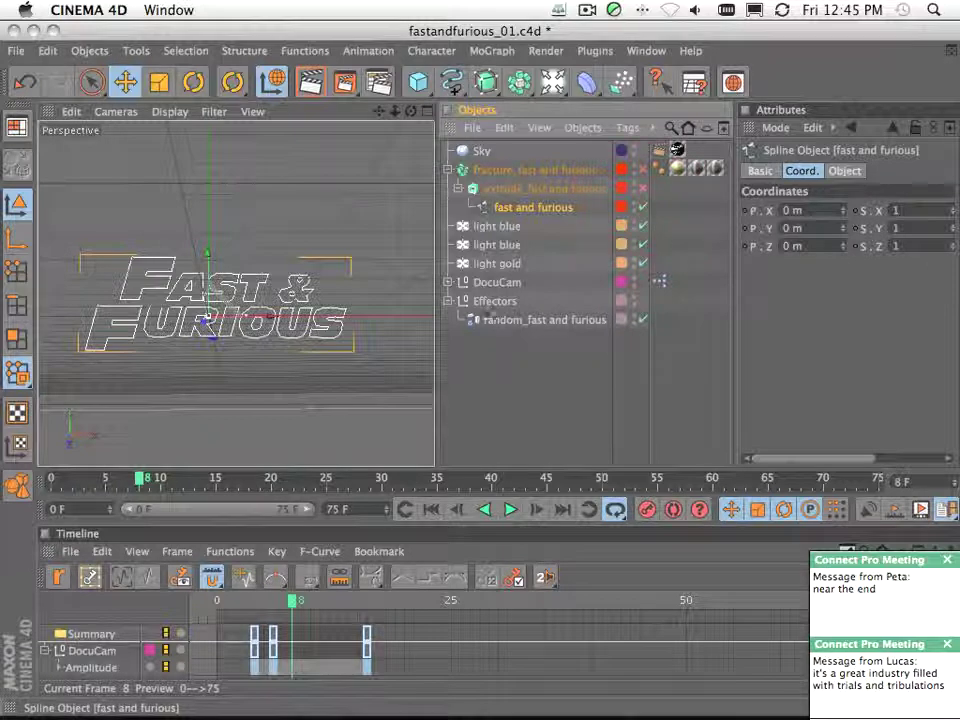
drag(152, 487, 124, 507)
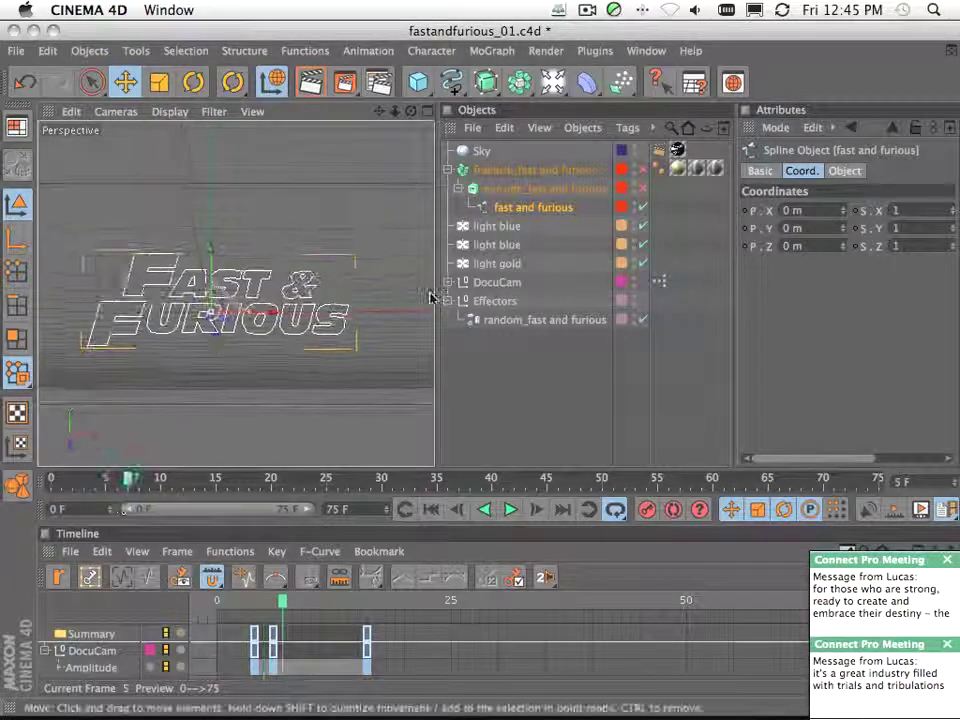
Step: Enable the extrude_fast and furious object and preview the extruded logo between frames 7 and 11
click(548, 190)
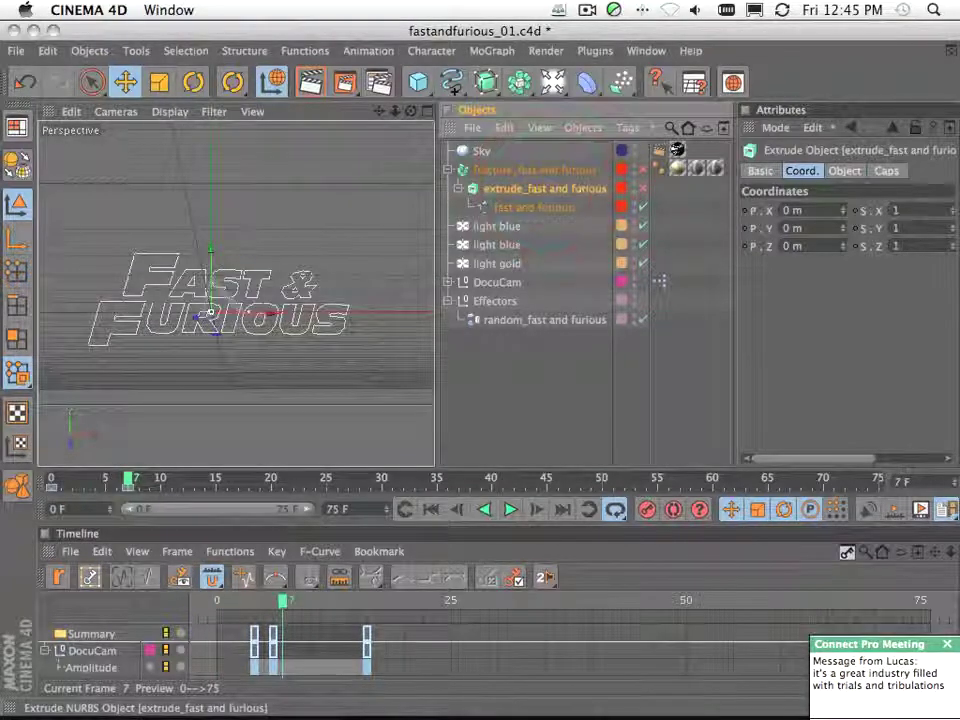
click(641, 189)
drag(132, 481, 175, 482)
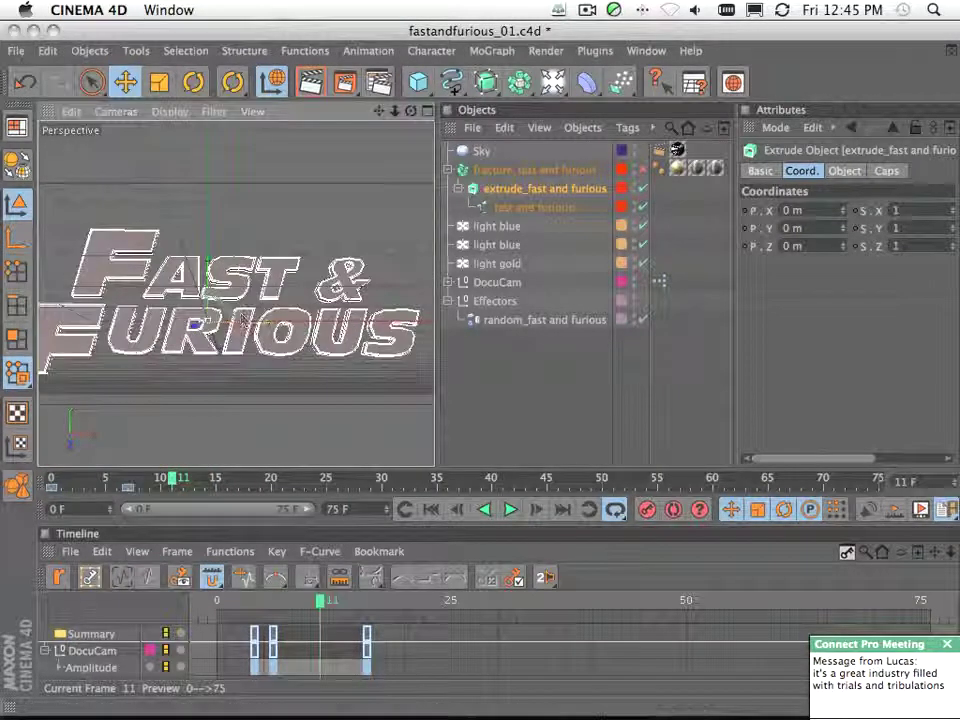
drag(175, 482, 132, 482)
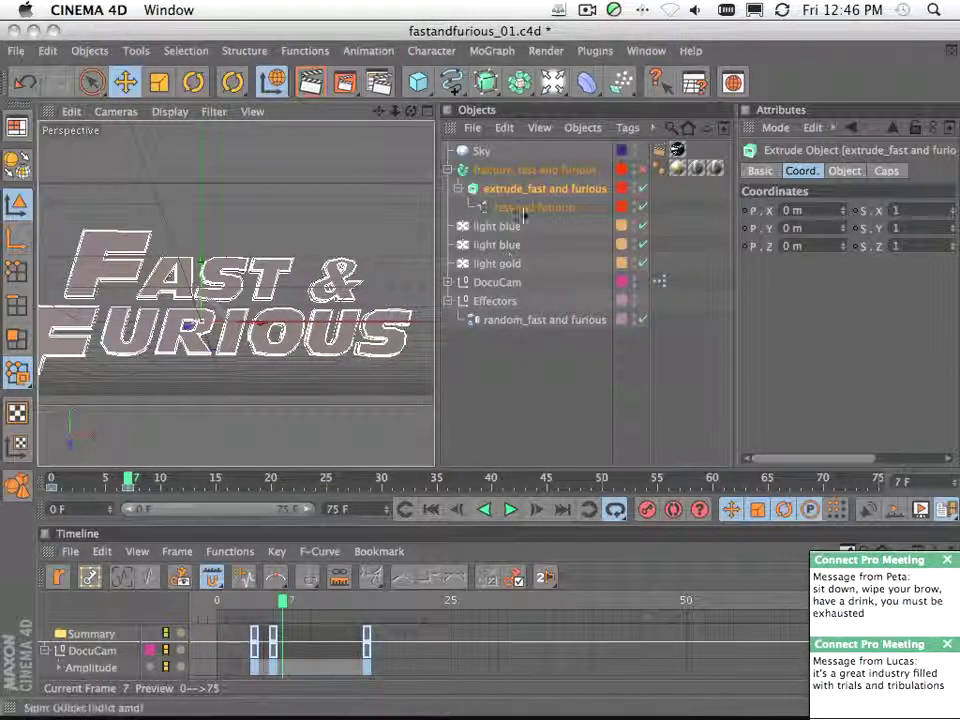
Step: Enable the fracture_fast and furious MoGraph object and preview the scattered letters at frame 3
click(502, 175)
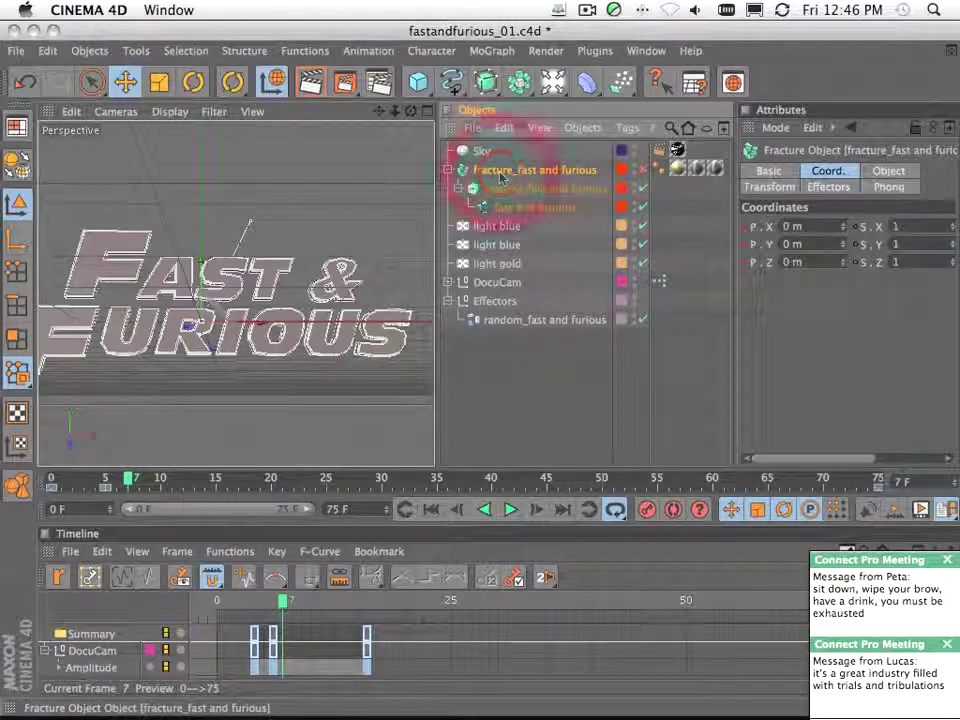
click(491, 50)
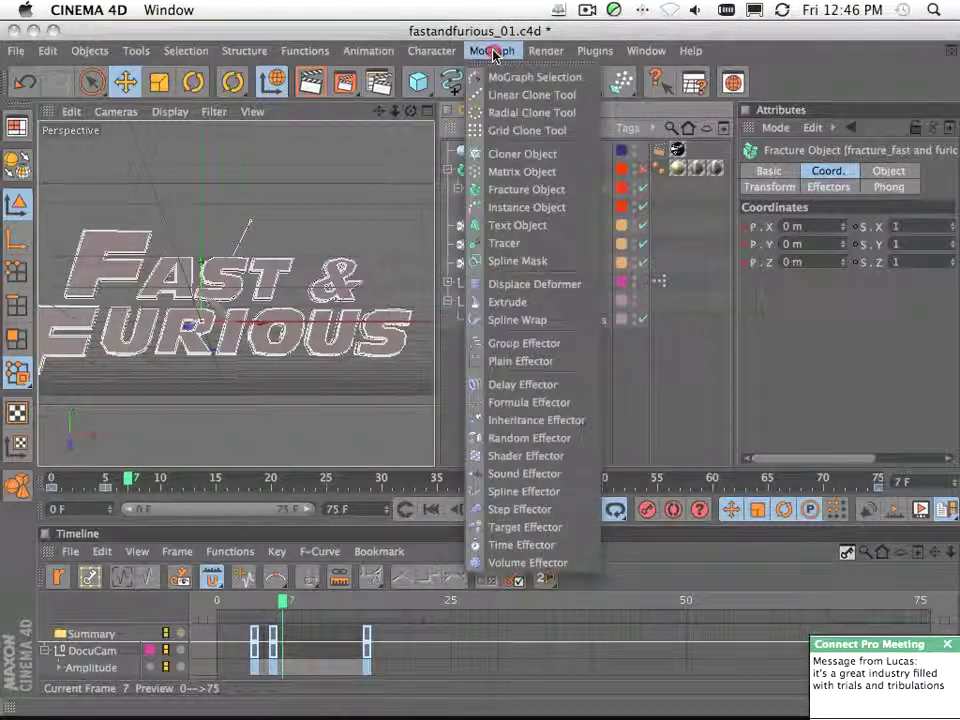
click(650, 197)
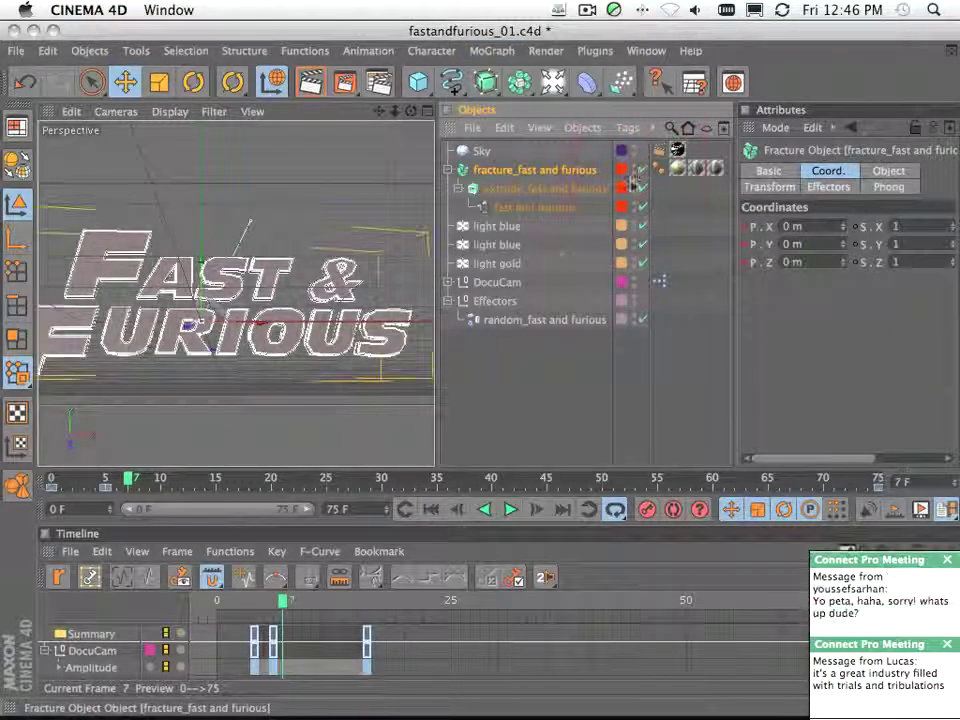
click(128, 480)
drag(128, 480, 88, 482)
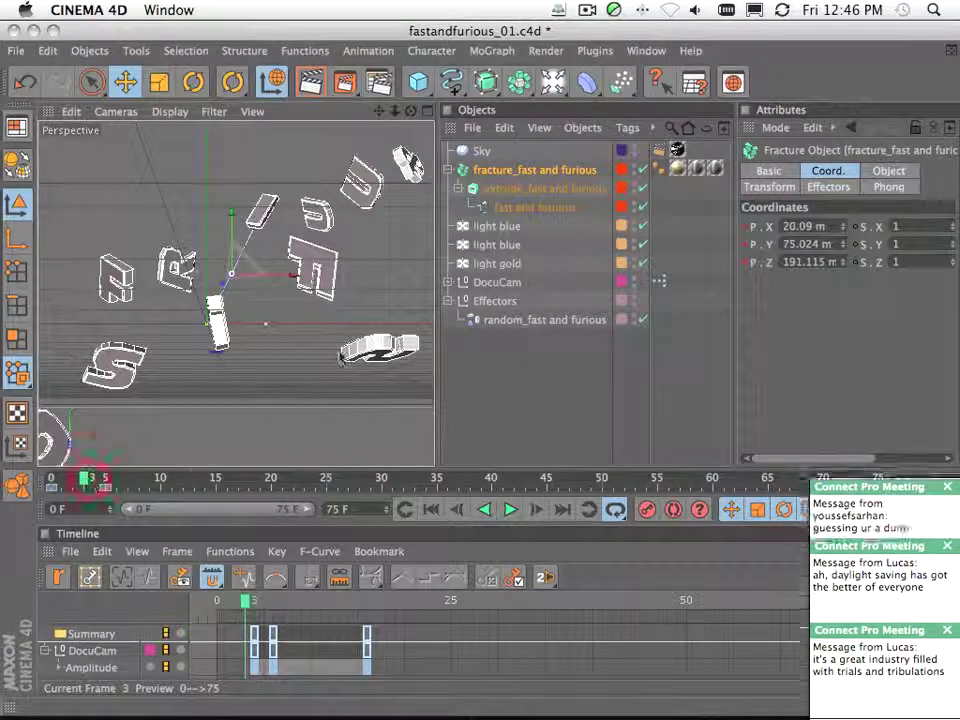
Step: Preview the random_fast and furious effector's animation from frame 3 to 11, and render the view at frame 11
click(541, 320)
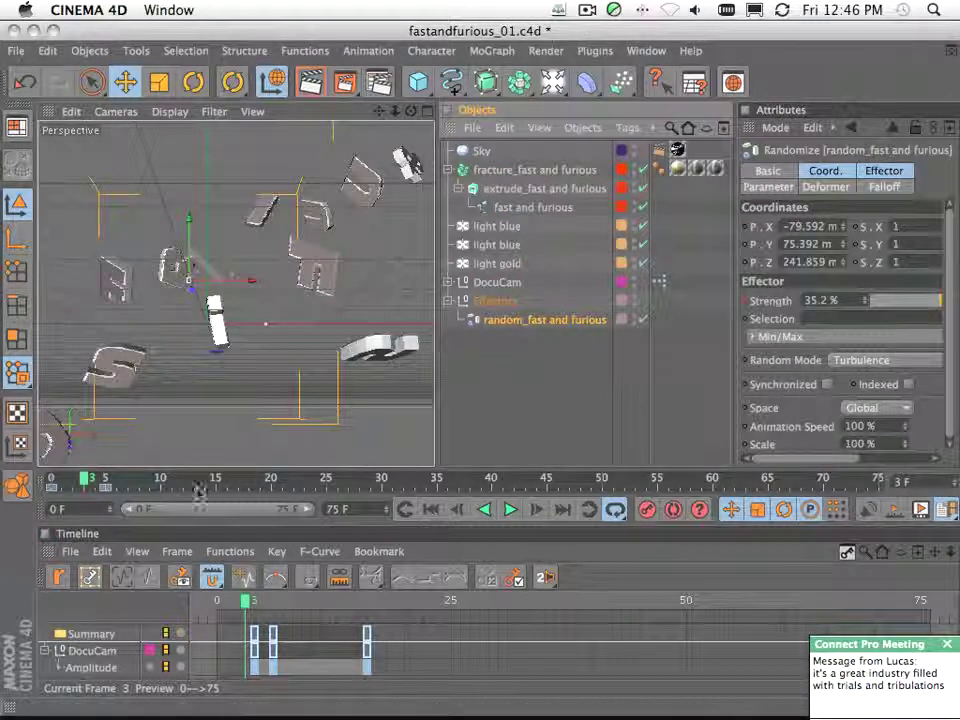
drag(83, 478, 171, 478)
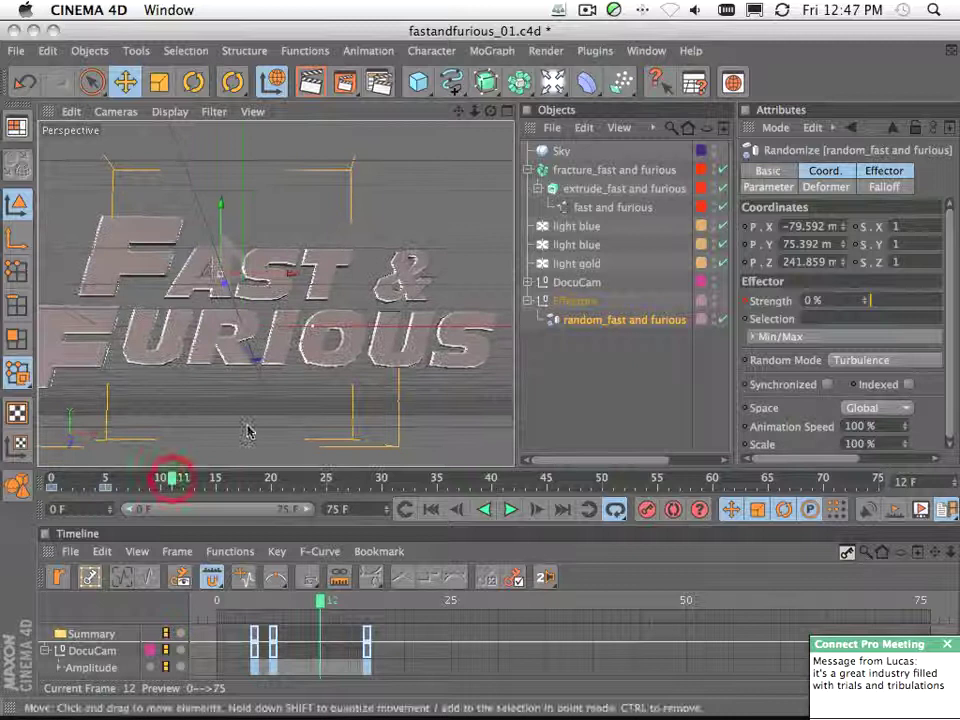
click(310, 83)
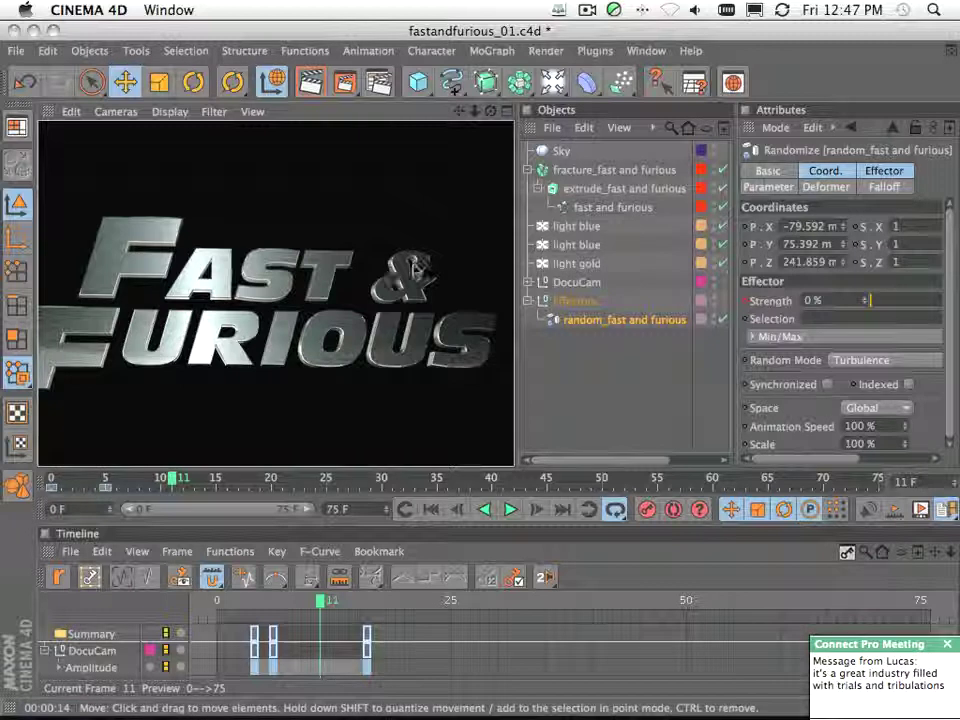
Step: Widen the object list to reveal the tags and inspect the material applied to the Sky object
click(563, 151)
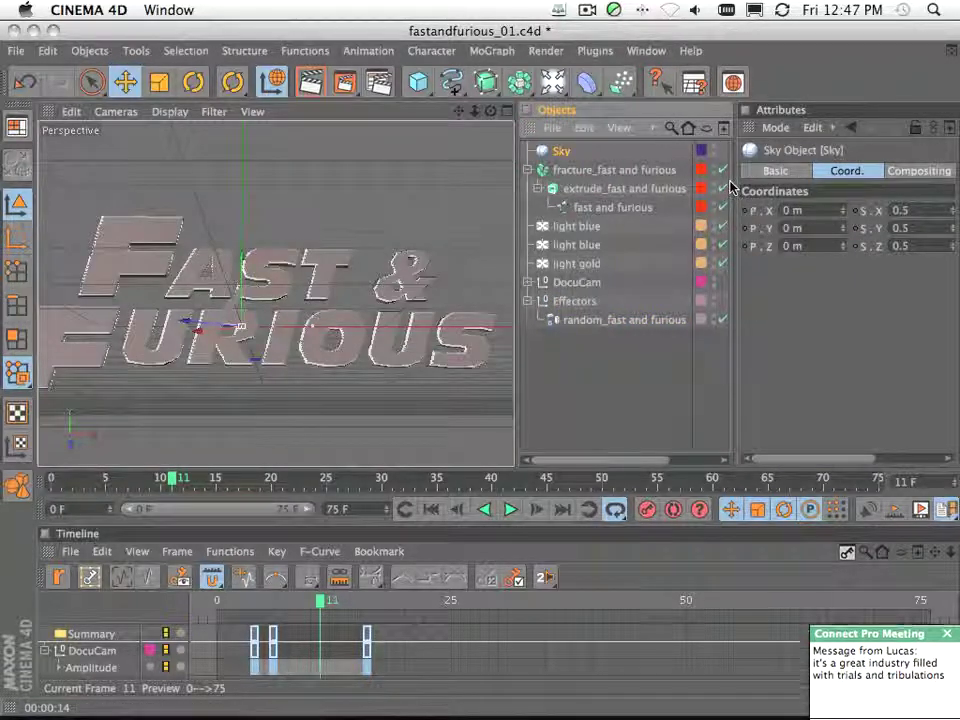
drag(519, 216, 440, 230)
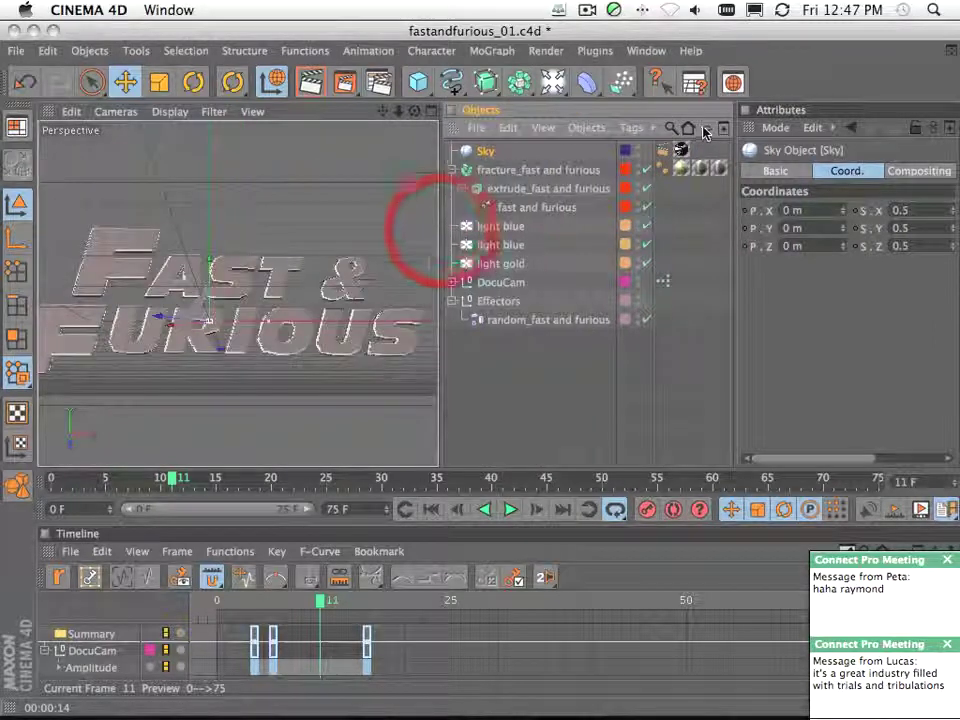
click(681, 149)
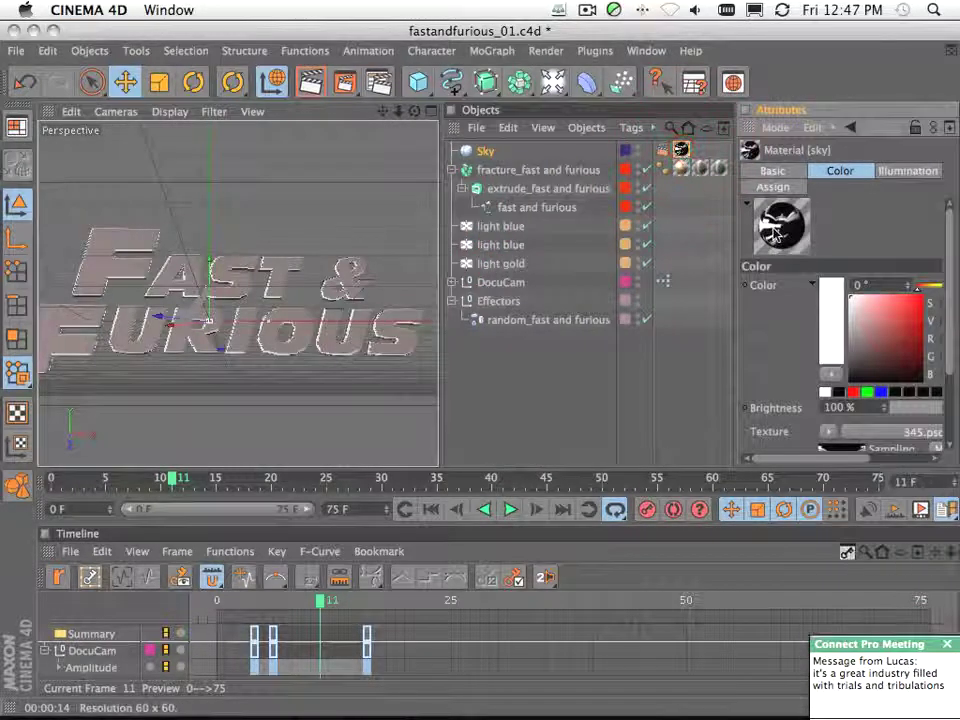
Step: Render the view at frame 19, first with the whole logo and again with the letters zoomed in
mouse_move(247, 487)
mouse_down()
mouse_move(292, 487)
mouse_move(259, 485)
mouse_up()
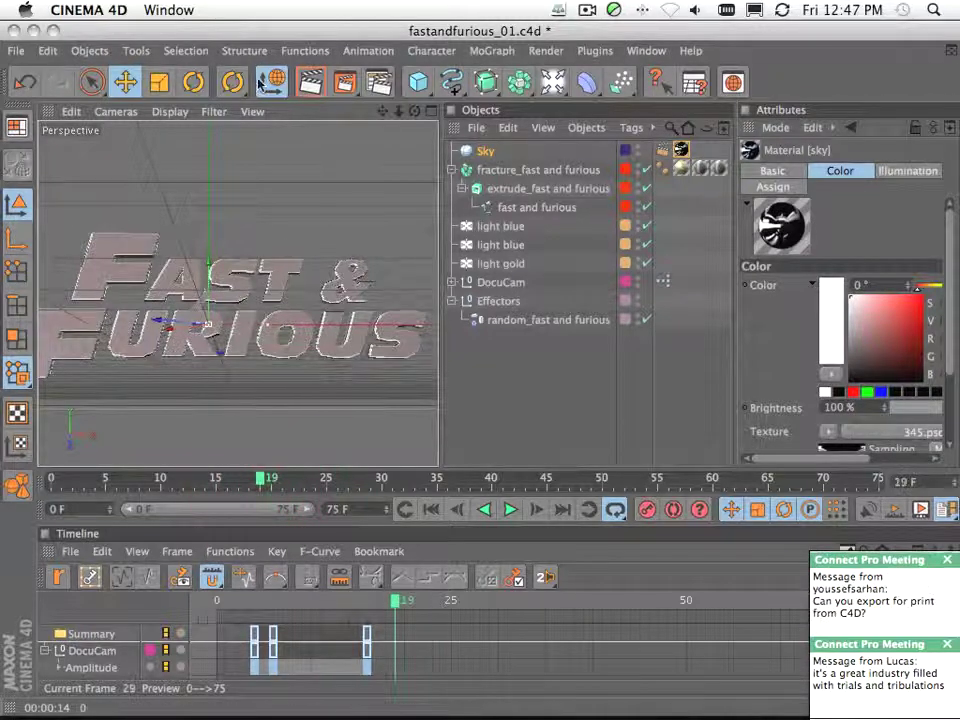
click(310, 82)
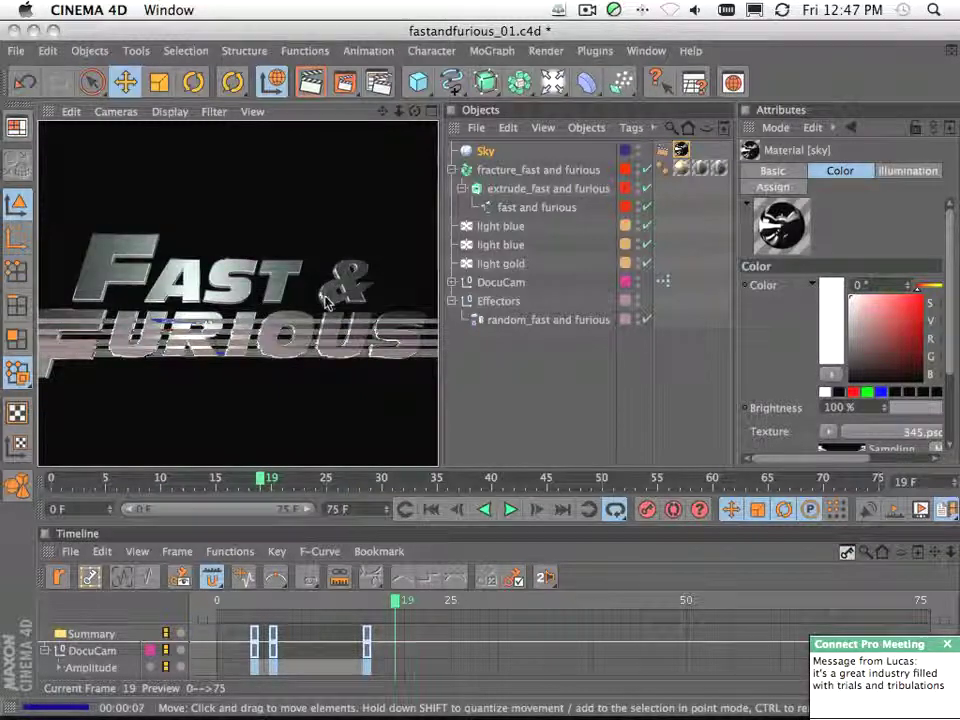
alt+right_drag(323, 301, 400, 302)
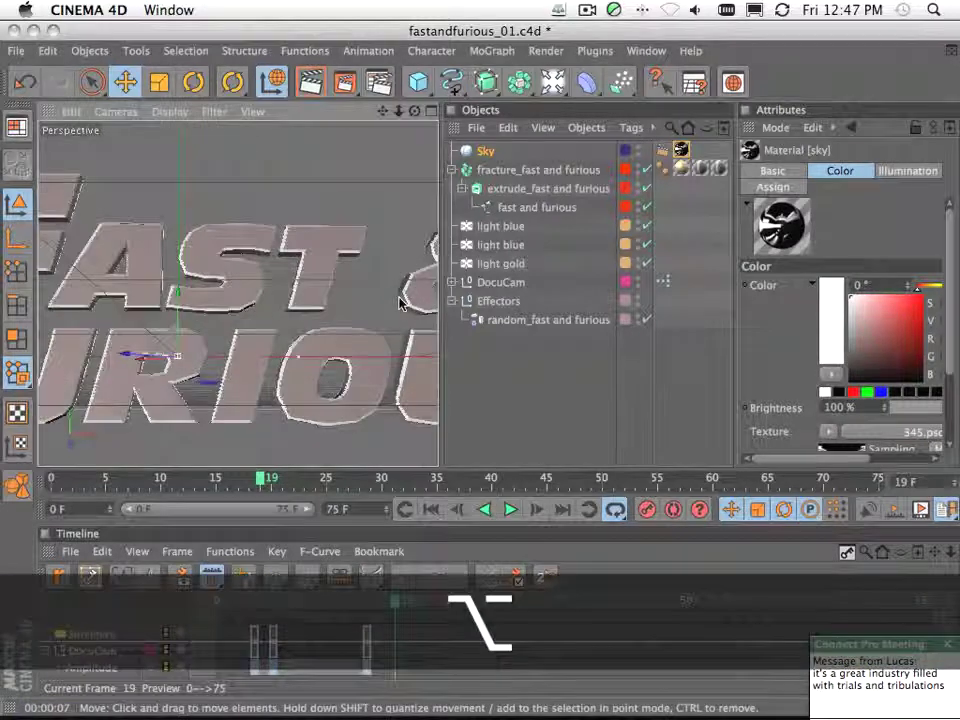
click(310, 82)
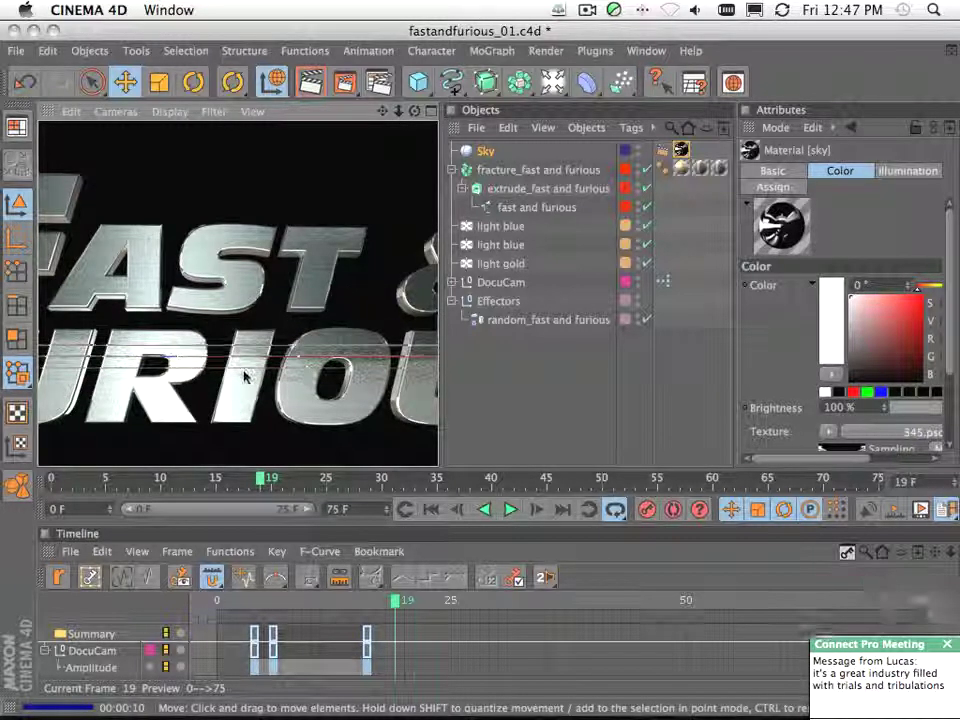
key(alt)
alt+right_drag(245, 376, 245, 376)
Step: Scrub through the logo's letter assembly between frames 4 and 14
mouse_move(125, 487)
mouse_down()
mouse_move(71, 497)
mouse_move(116, 492)
mouse_move(86, 491)
mouse_move(96, 493)
mouse_up()
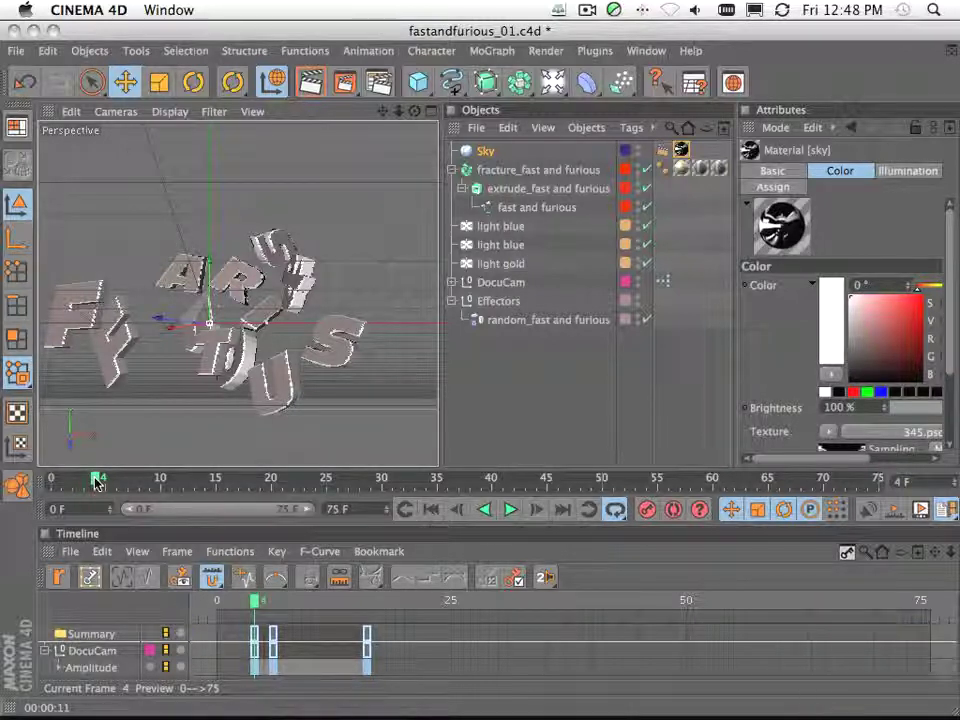
drag(97, 482, 137, 492)
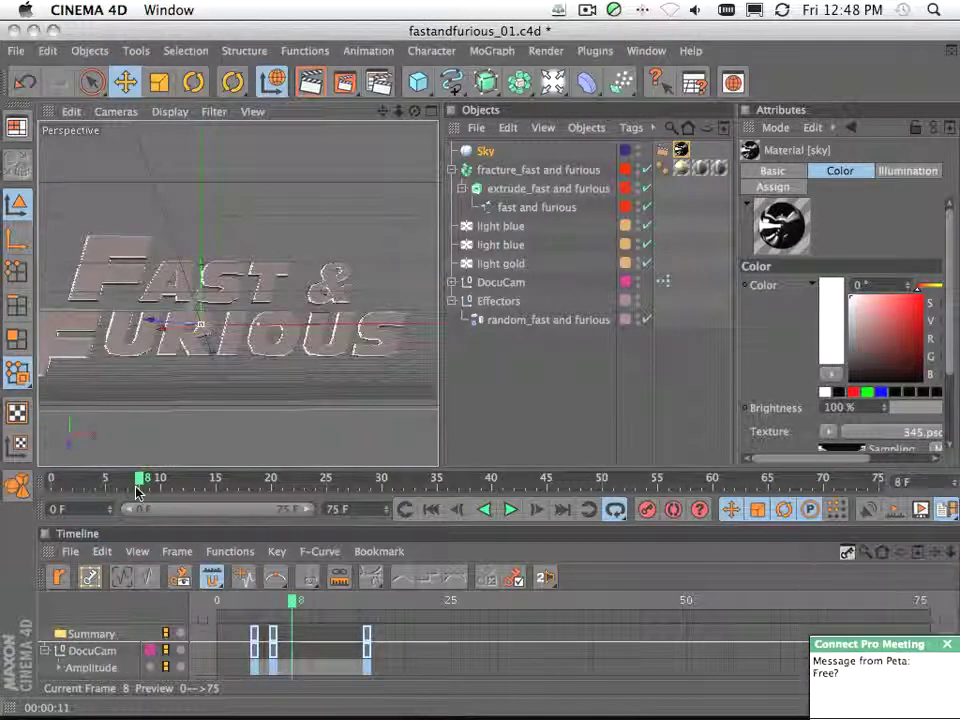
drag(115, 482, 211, 508)
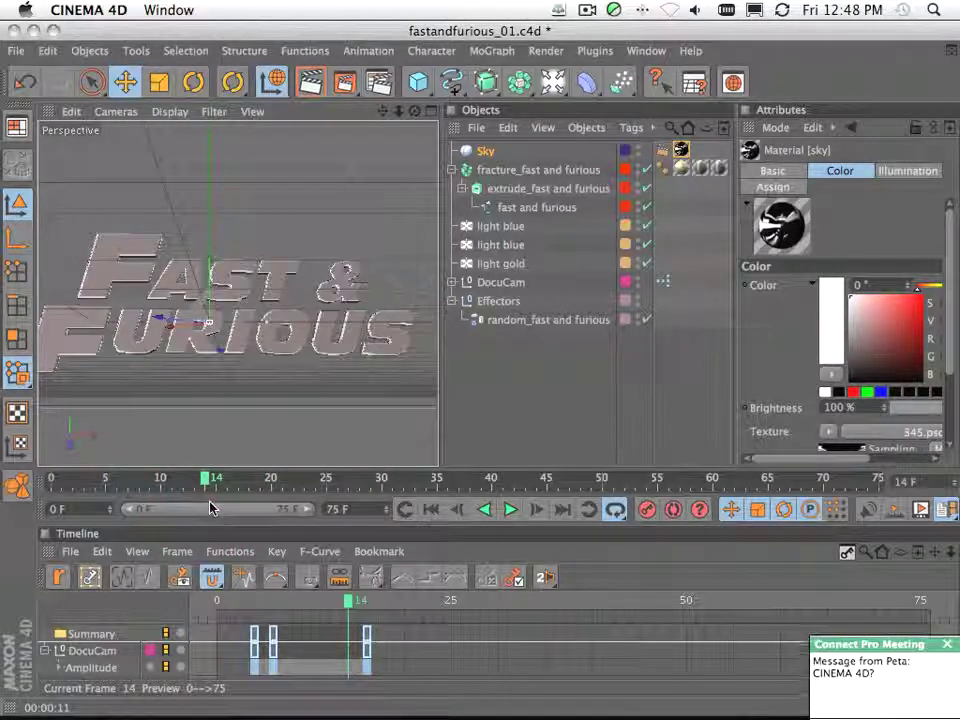
Step: Review the DocuCam null's user data, including its Snap Zooms and Organic Motion settings
click(513, 289)
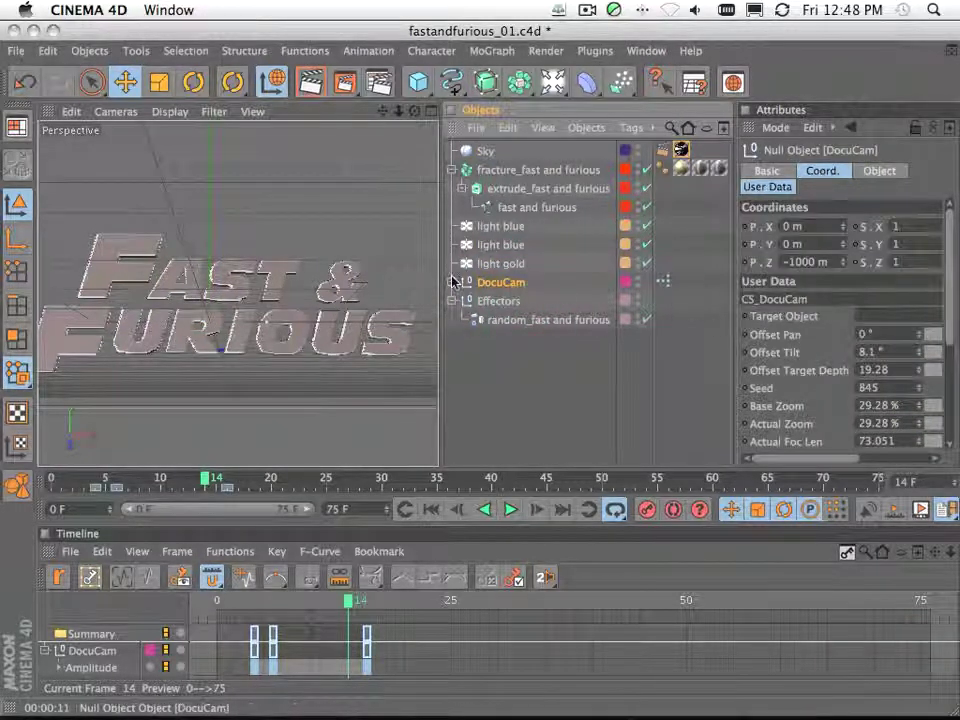
drag(957, 266, 956, 301)
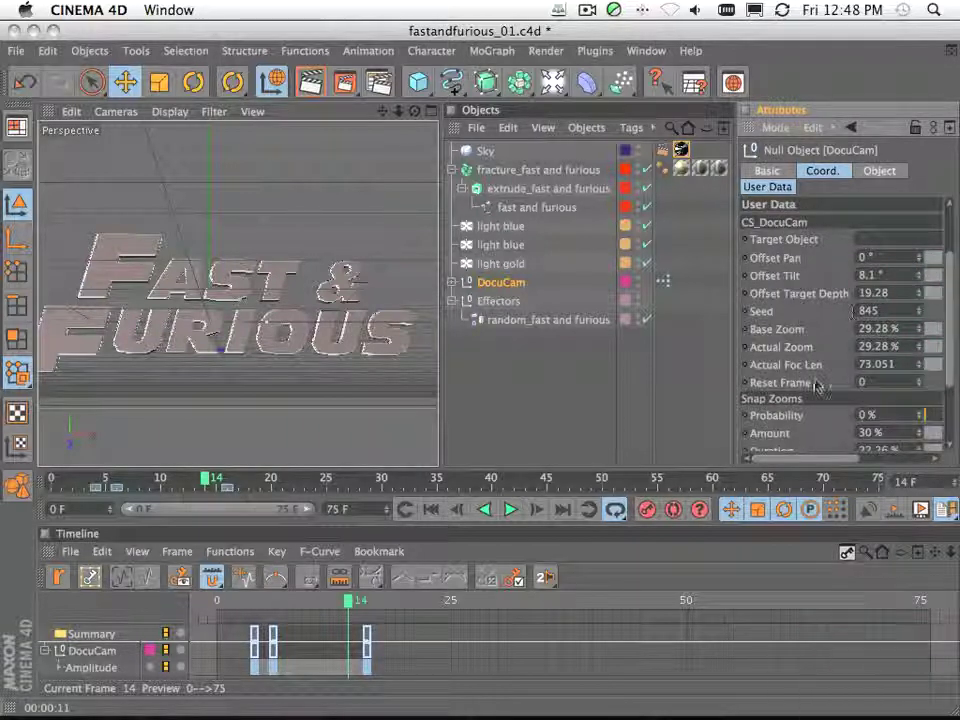
drag(954, 318, 952, 366)
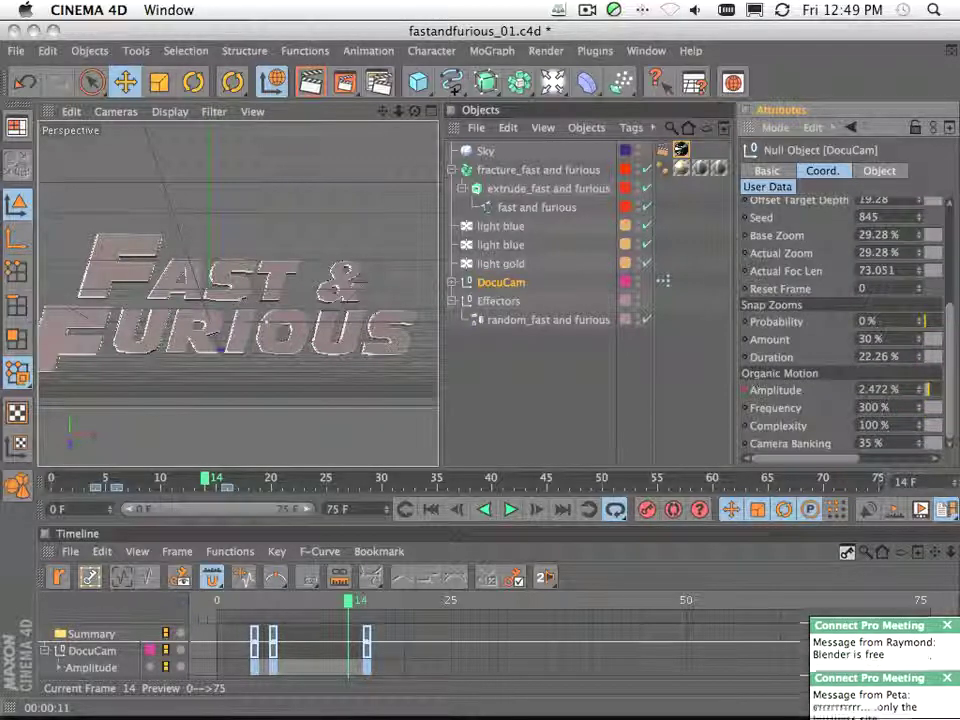
Step: Try an Organic Motion amplitude of 2.3 % on the DocuCam at frame 23, and go back to frame 6
drag(220, 480, 303, 522)
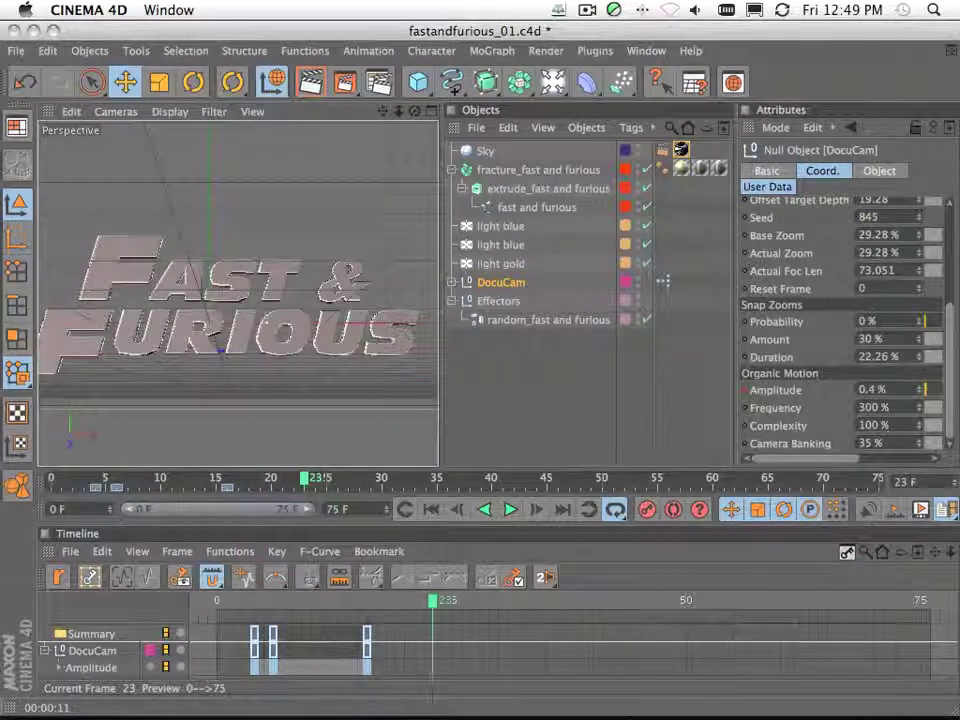
mouse_move(922, 395)
mouse_down()
mouse_move(922, 376)
mouse_move(927, 392)
mouse_up()
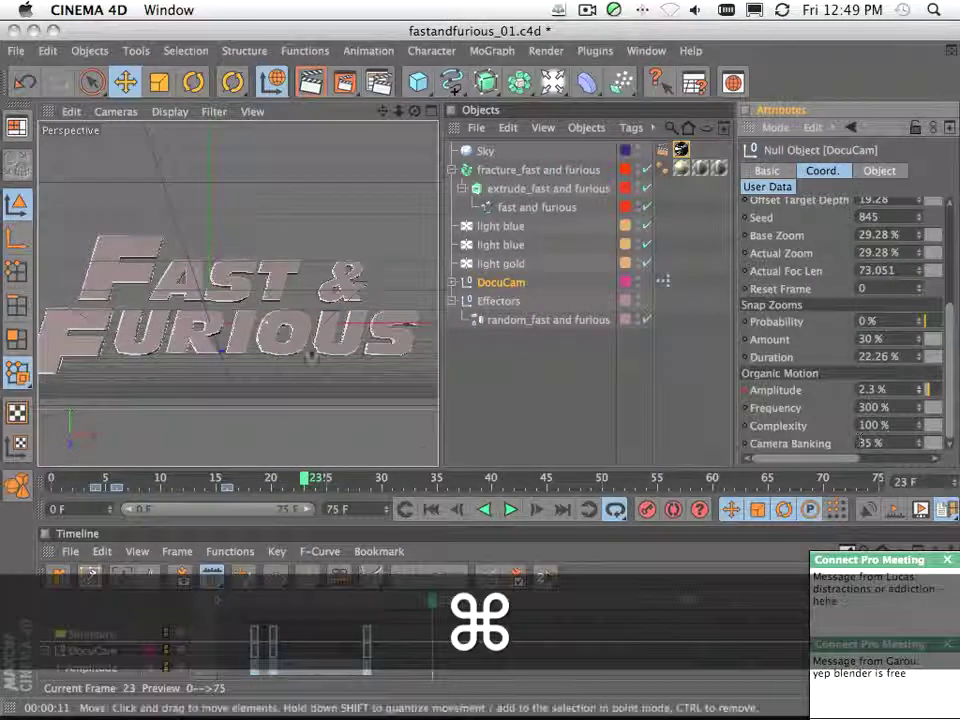
drag(309, 483, 117, 497)
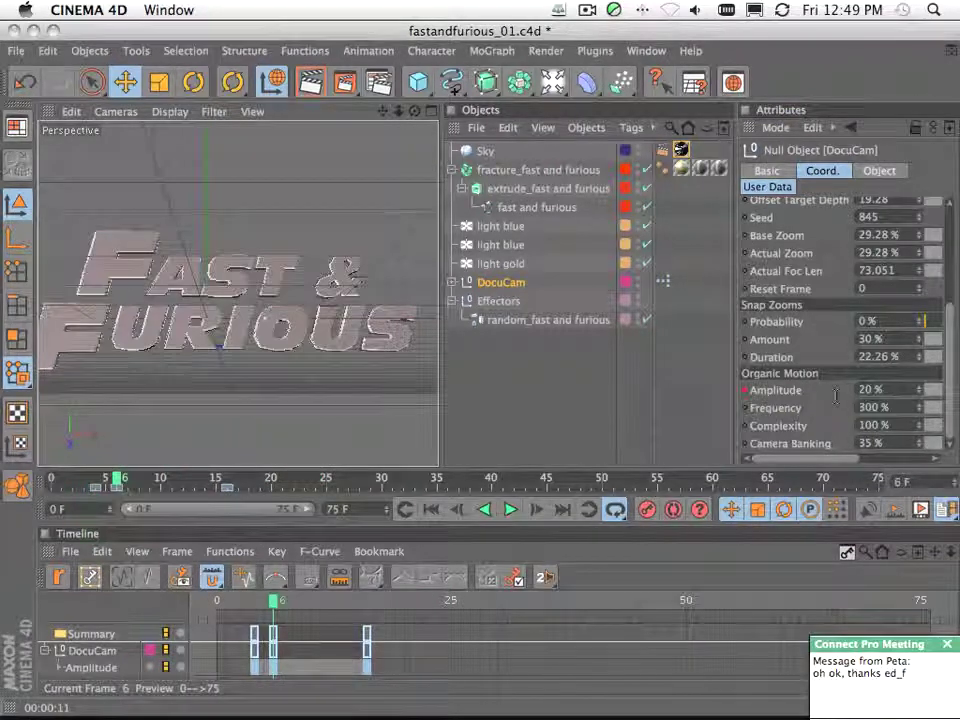
Step: Check the DocuCam's Amplitude keyframes at frames 6 and 16 against the camera movement in the viewport
click(84, 481)
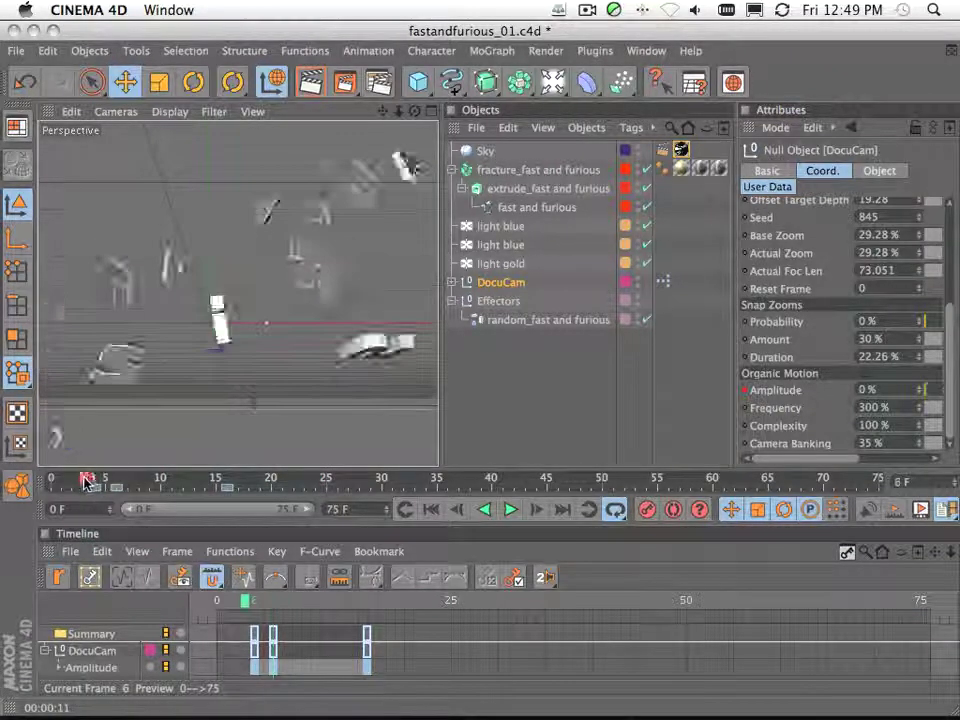
drag(84, 481, 121, 491)
click(117, 488)
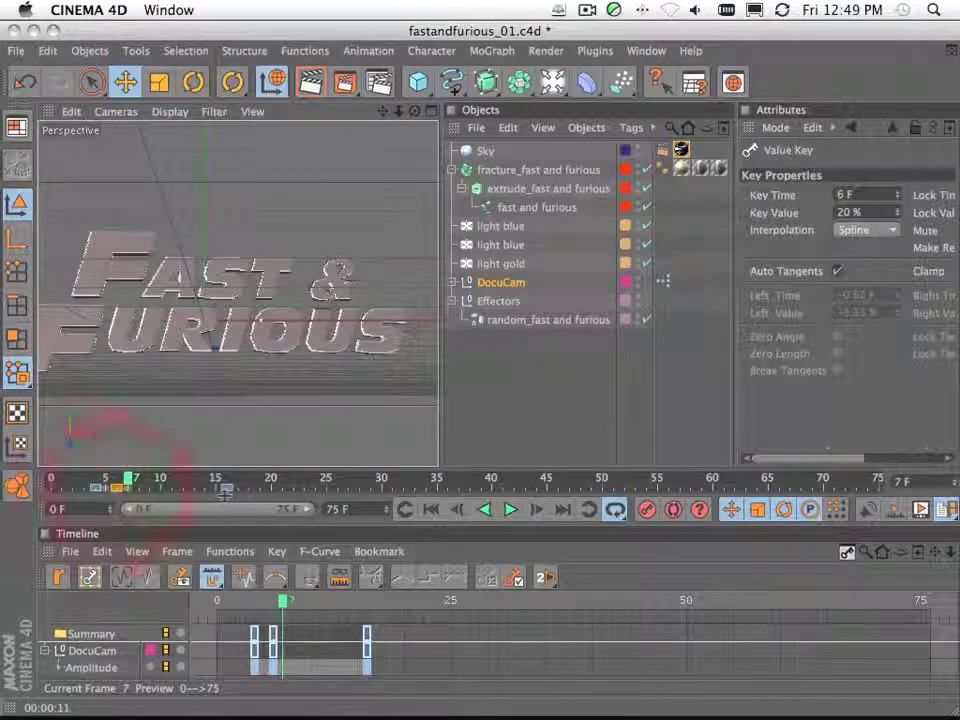
click(227, 488)
drag(133, 481, 227, 490)
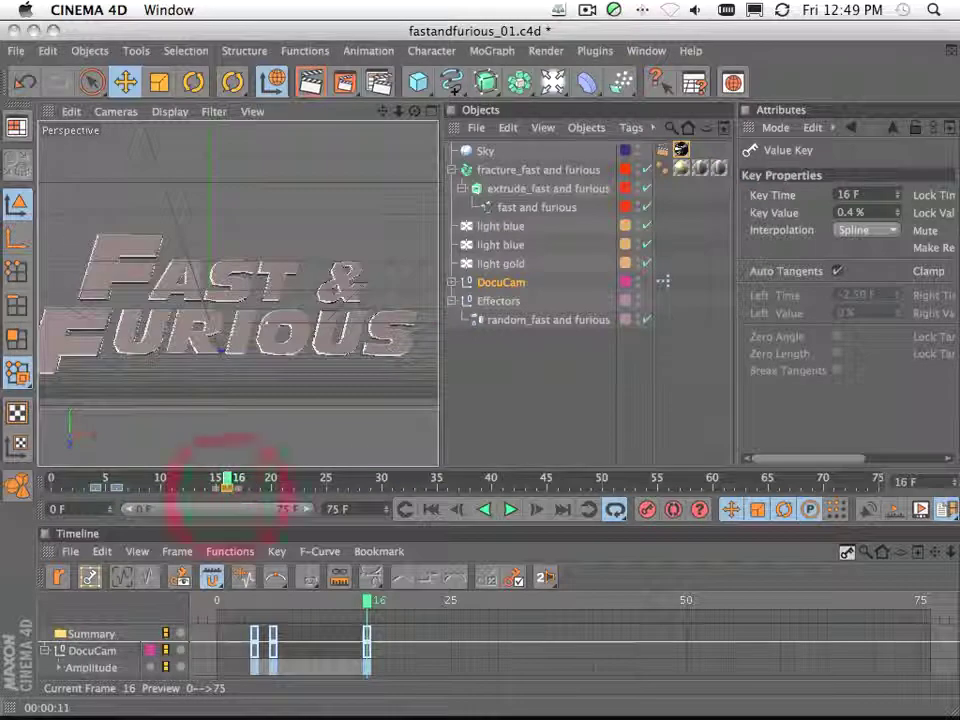
Step: Set the DocuCam's Seed to 842 and scrub the camera motion from frame 16 to frame 29
click(505, 283)
text(842)
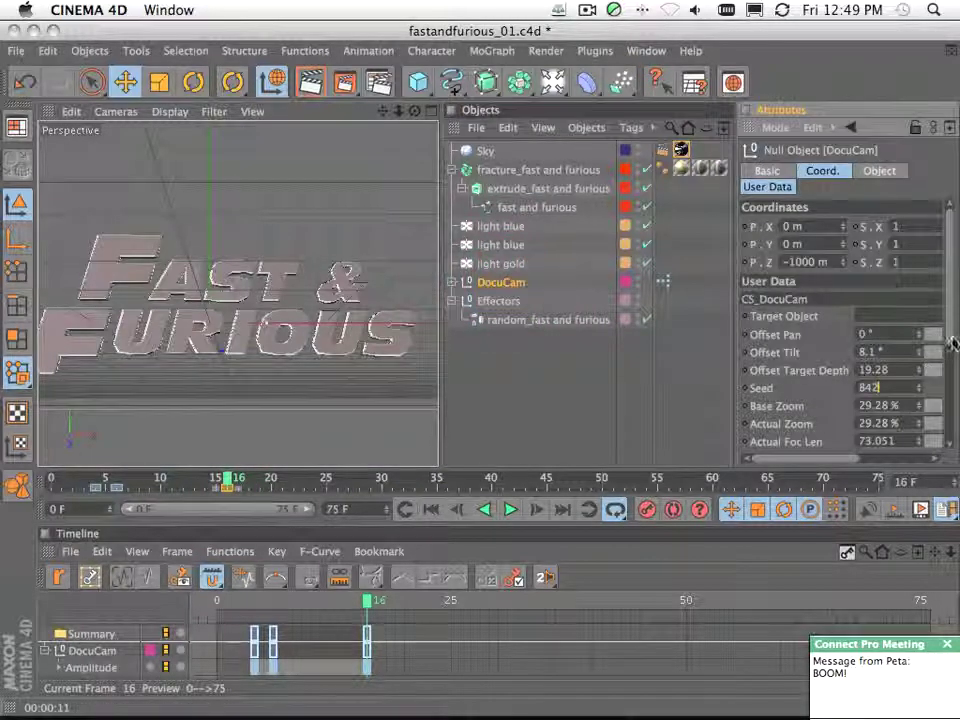
drag(956, 332, 957, 425)
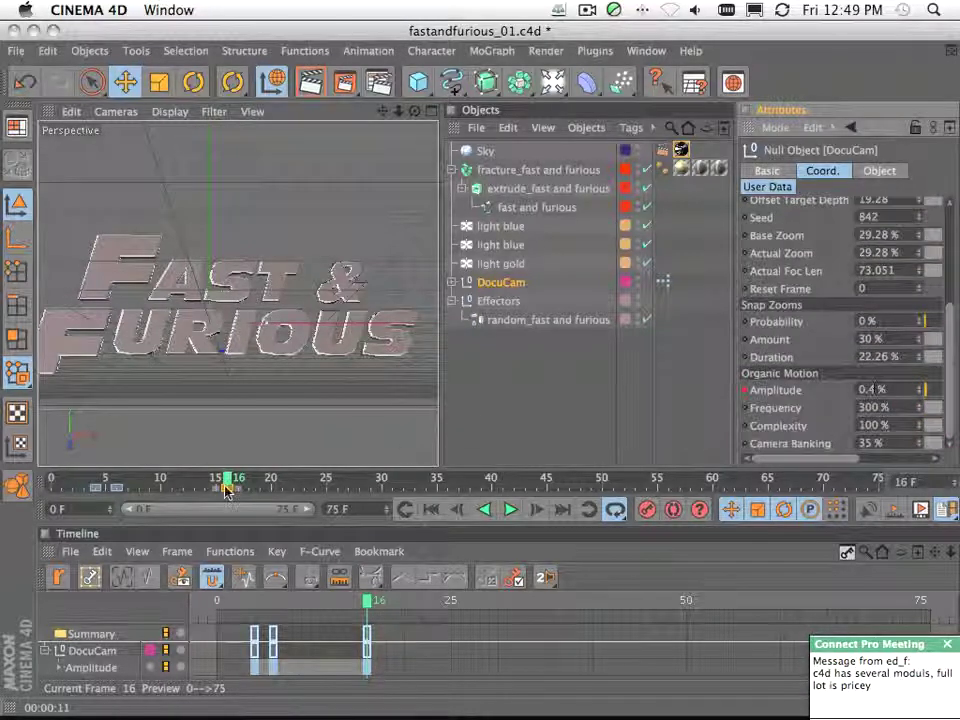
drag(229, 482, 229, 531)
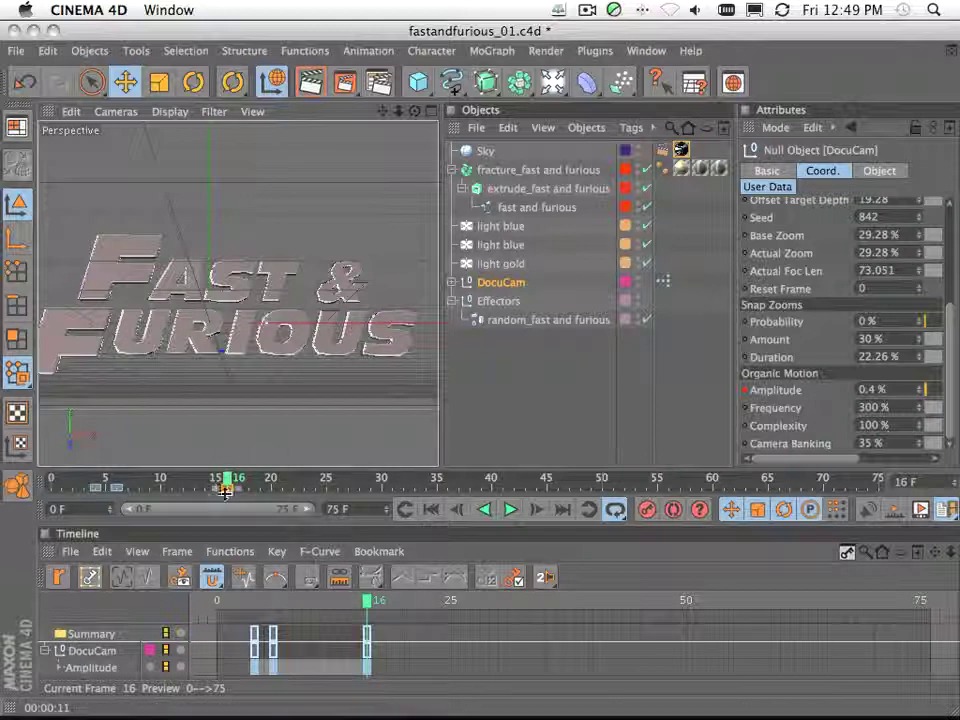
mouse_move(228, 477)
mouse_down()
mouse_move(614, 505)
mouse_move(210, 485)
mouse_move(480, 500)
mouse_move(339, 484)
mouse_move(90, 490)
mouse_move(306, 491)
mouse_move(90, 491)
mouse_move(317, 480)
mouse_move(229, 491)
mouse_move(376, 494)
mouse_up()
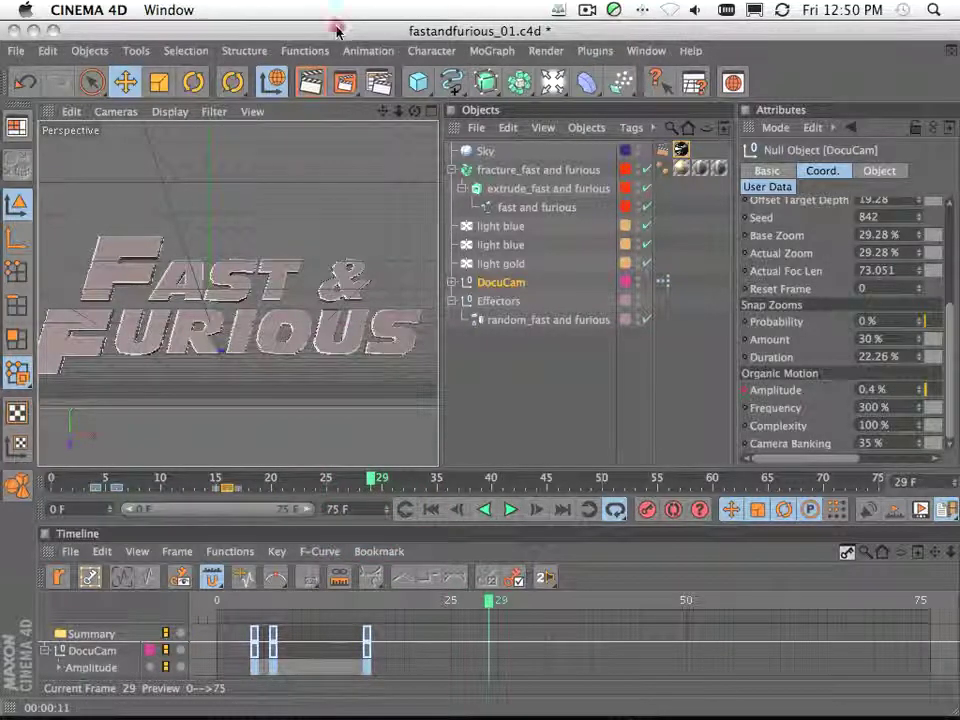
Step: Review the render's save settings, including the application choices for the compositing project file, leaving it on After Effects
click(380, 82)
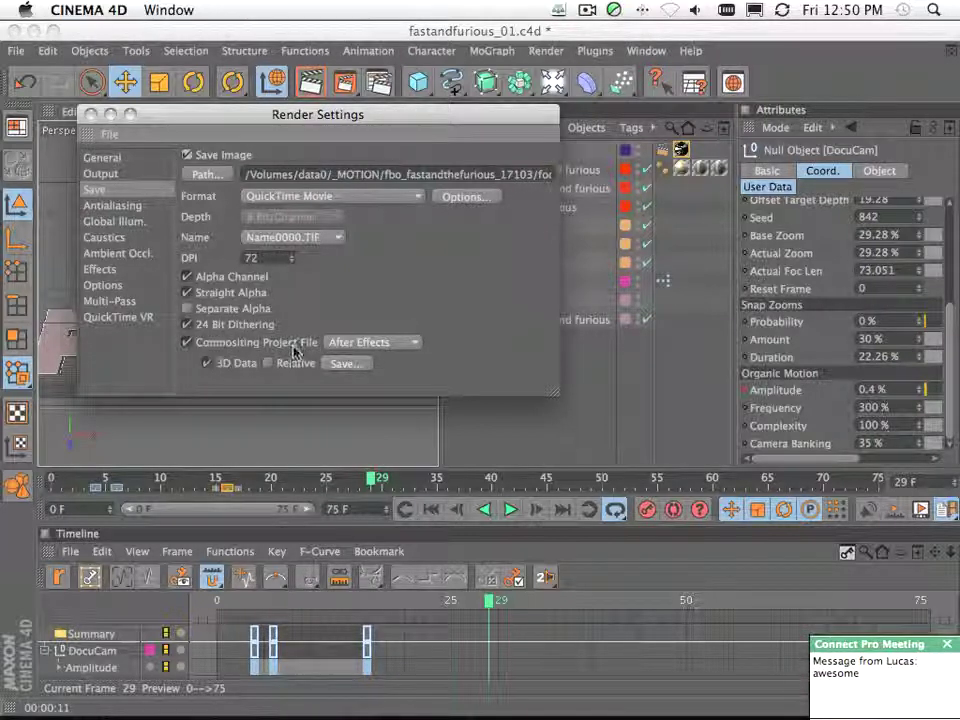
click(377, 345)
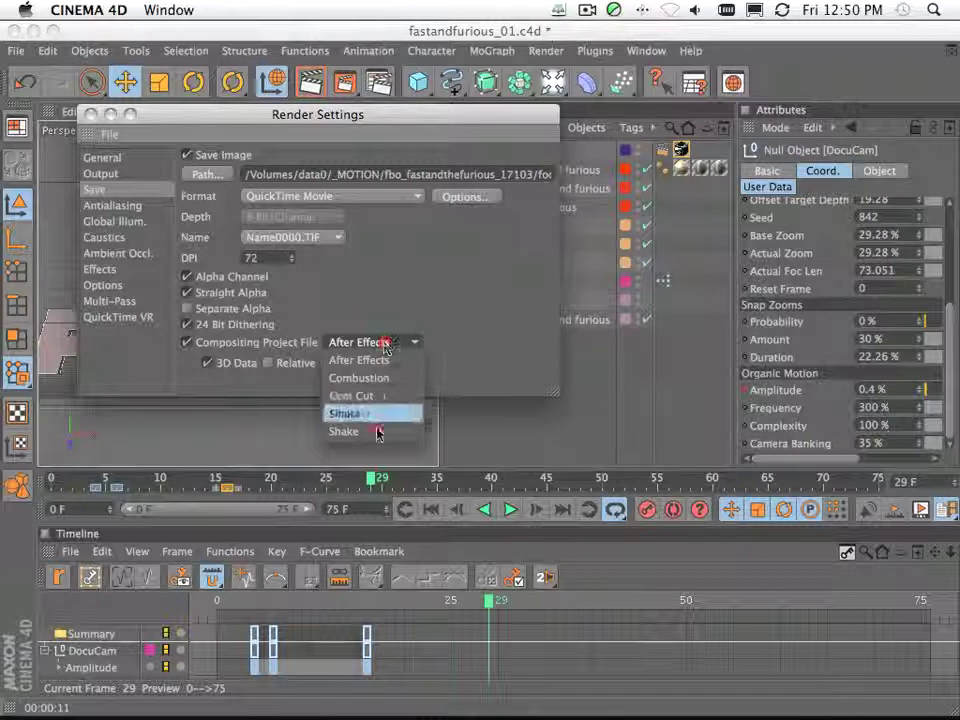
click(466, 352)
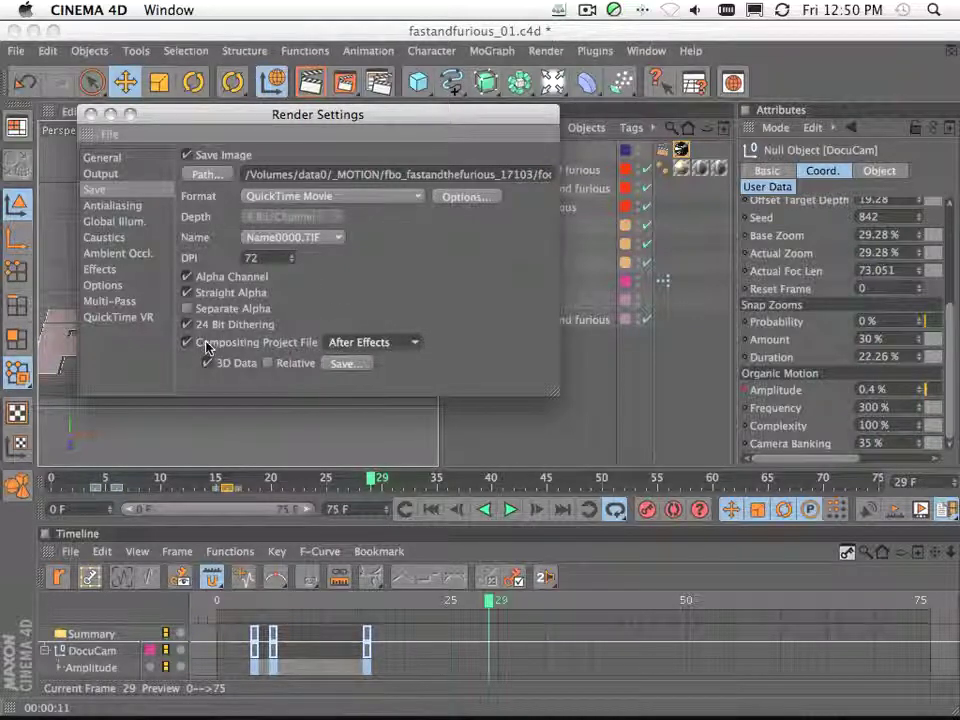
click(92, 115)
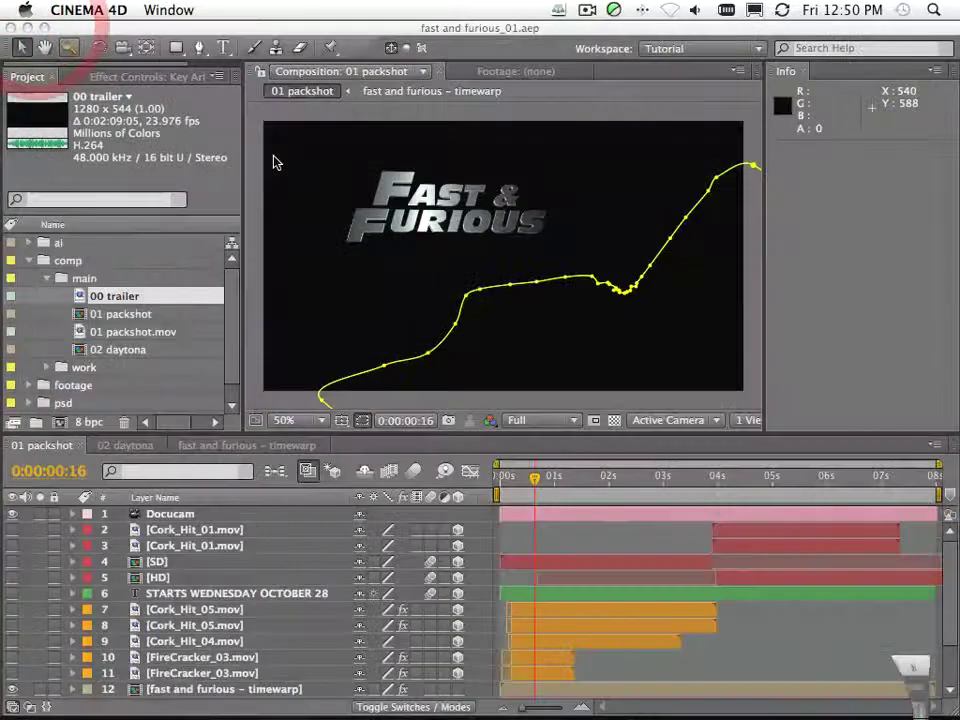
Step: Switch to After Effects and import the fast and furious.aec file from the project's 3D folder
click(205, 202)
click(29, 261)
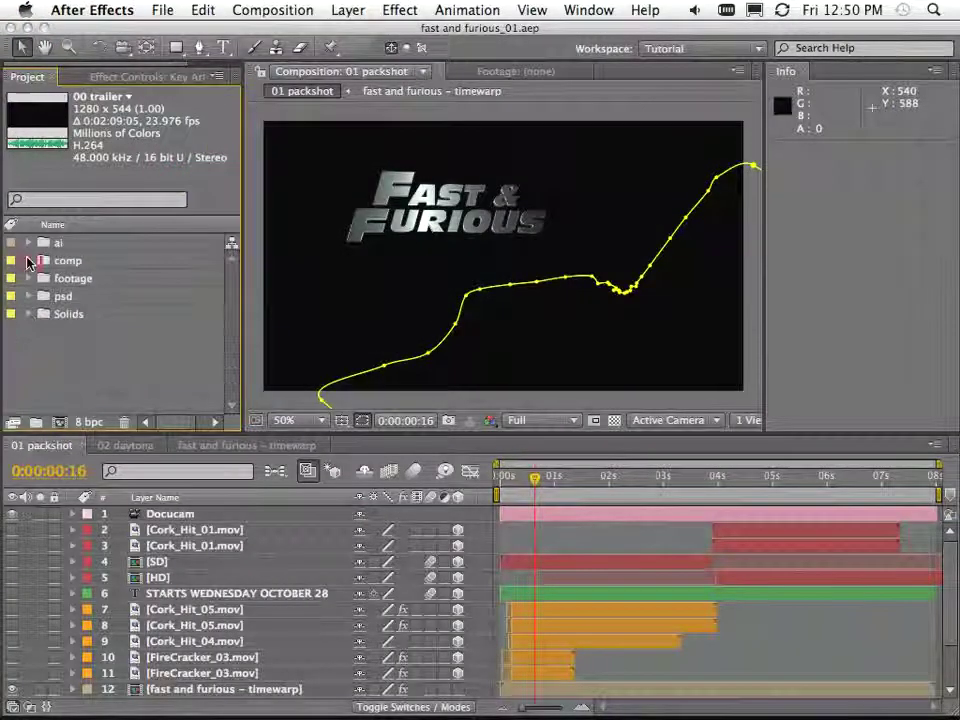
click(80, 353)
double_click(128, 360)
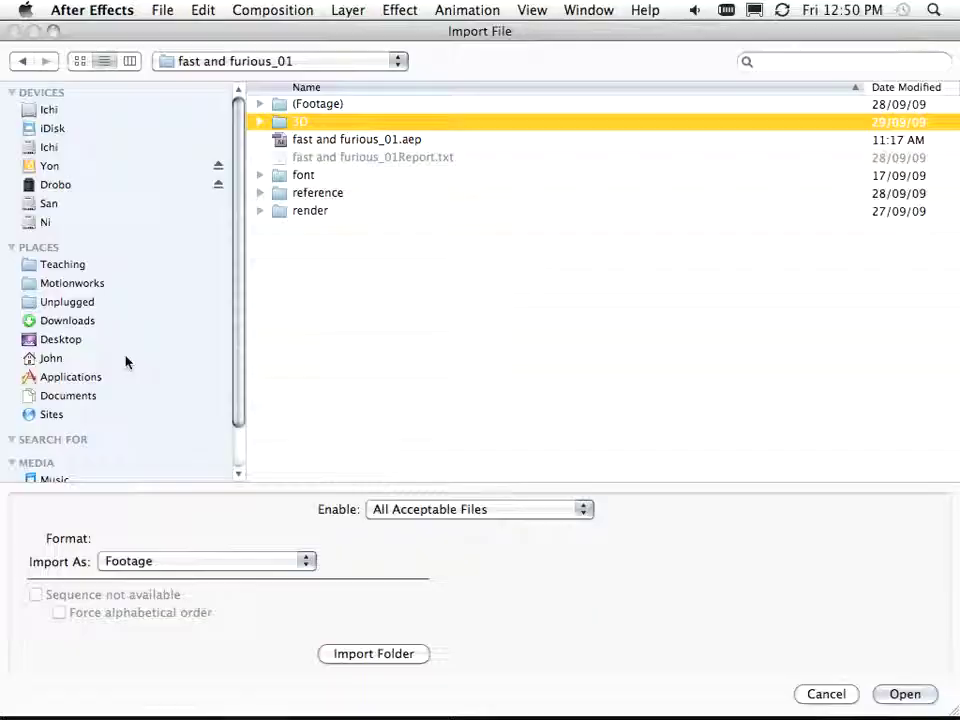
double_click(303, 123)
click(321, 104)
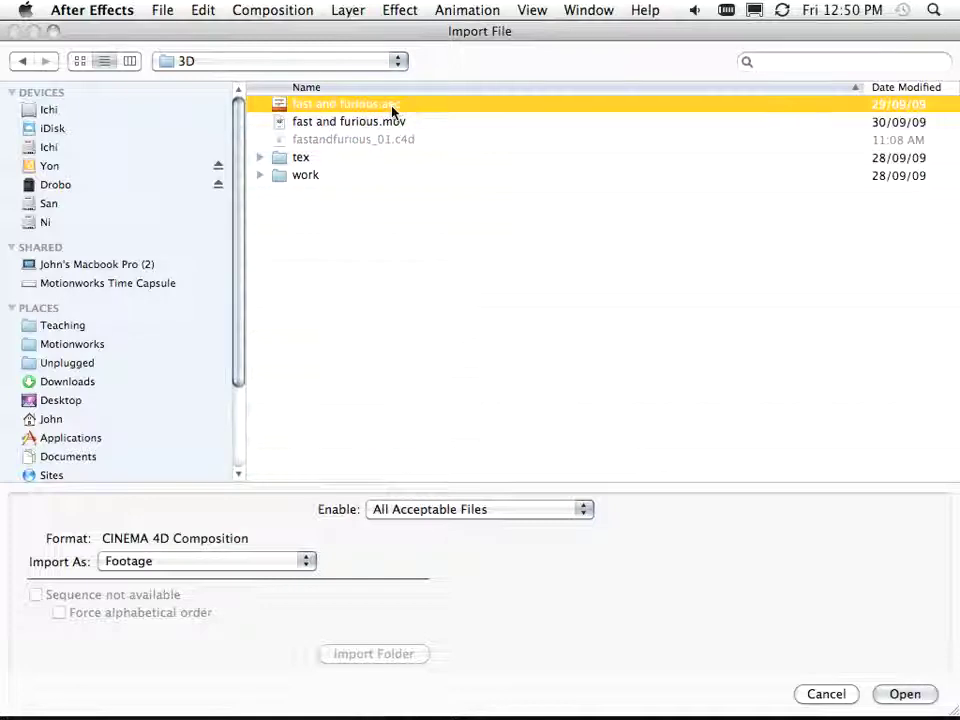
click(890, 693)
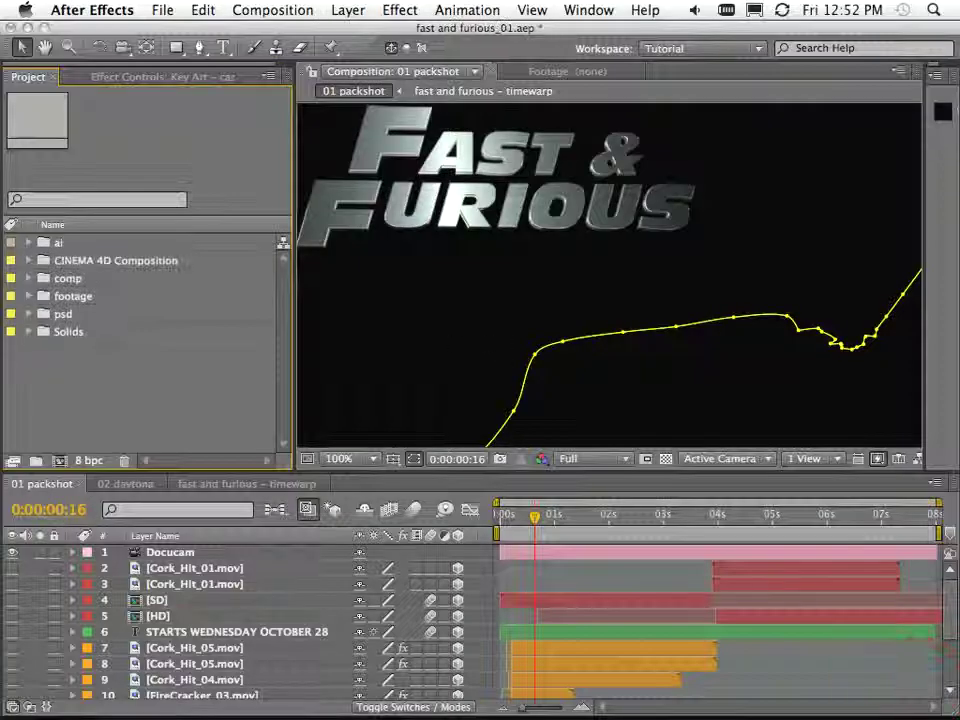
Step: Expand the imported CINEMA 4D Composition folder and preview the letters assembling in fast and furious.mov
click(38, 260)
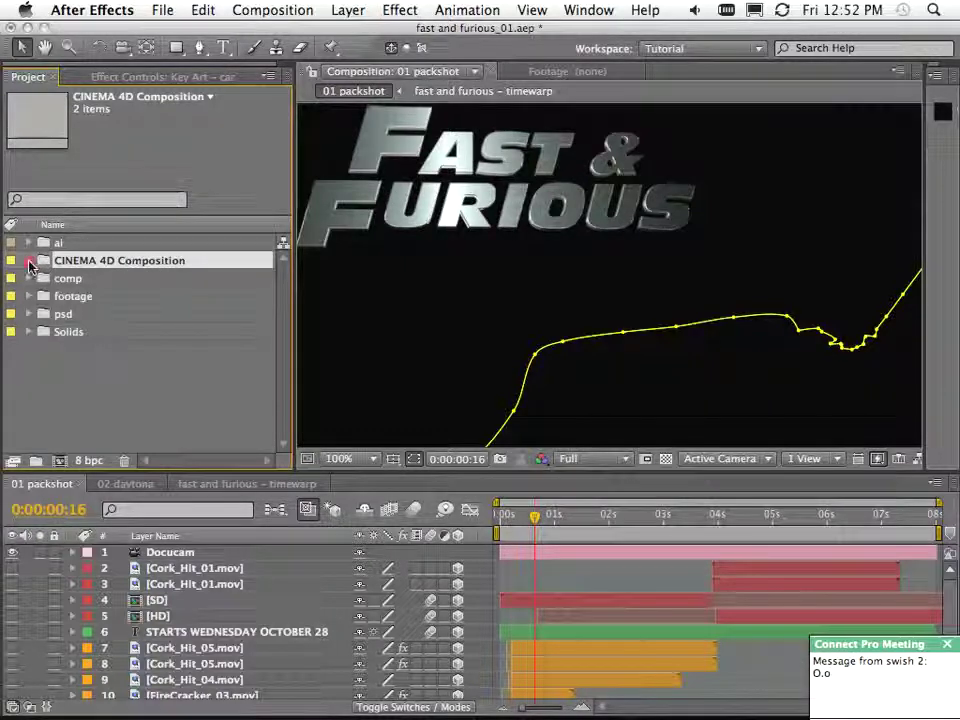
click(29, 262)
click(68, 280)
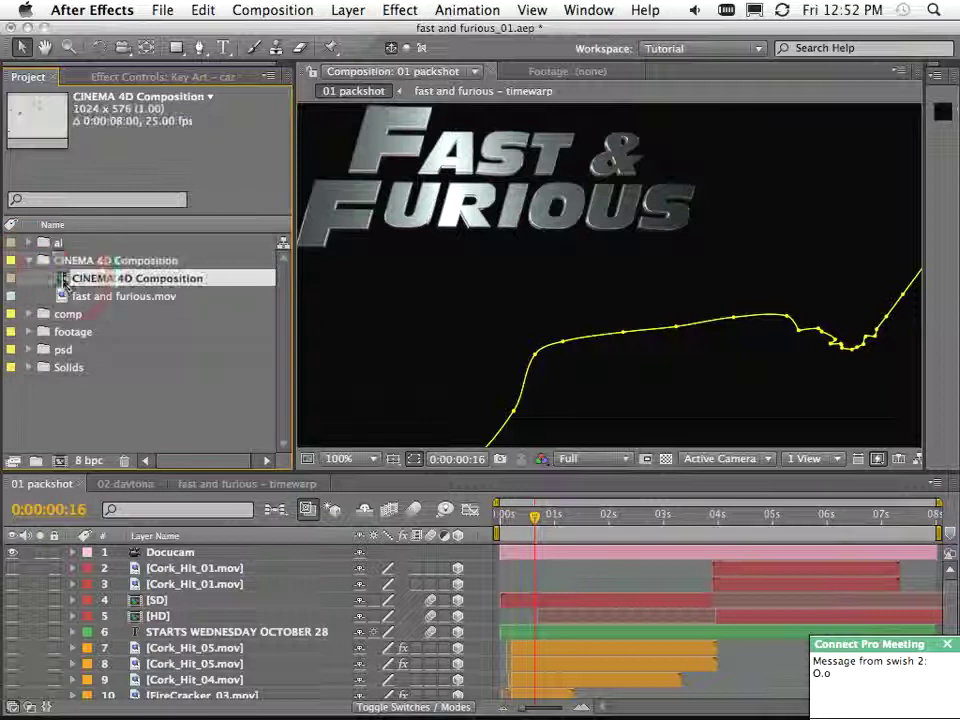
double_click(66, 296)
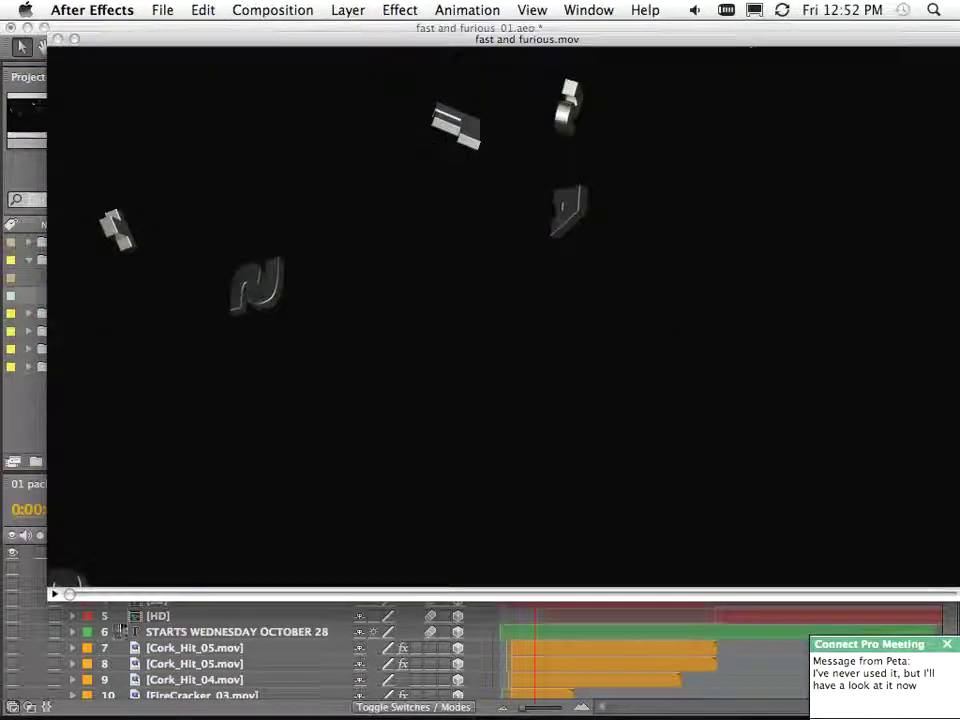
drag(109, 597, 187, 594)
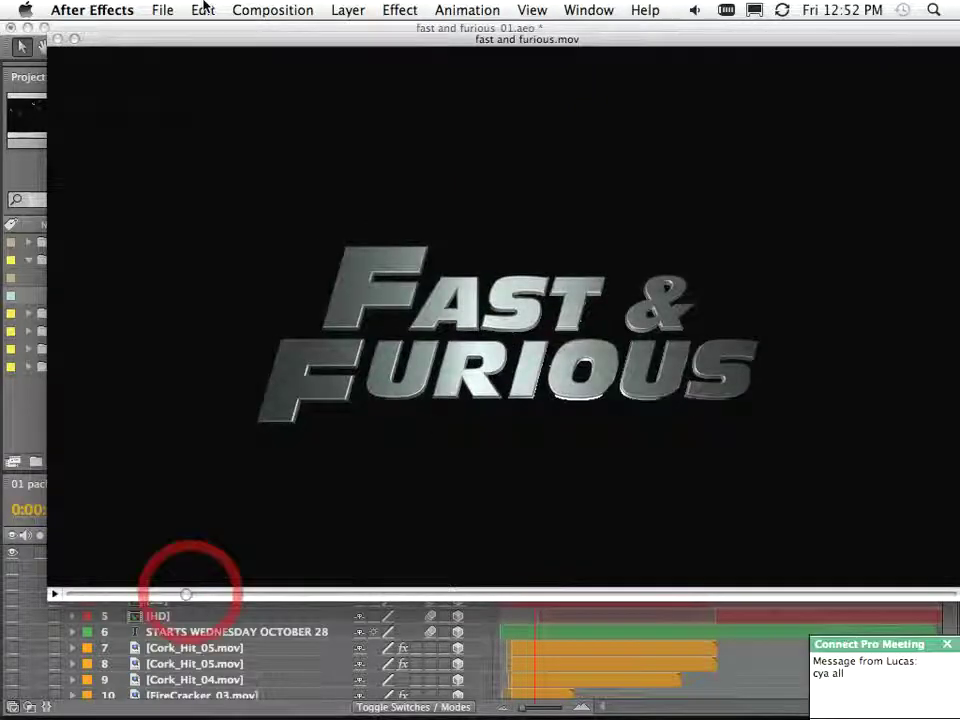
click(57, 39)
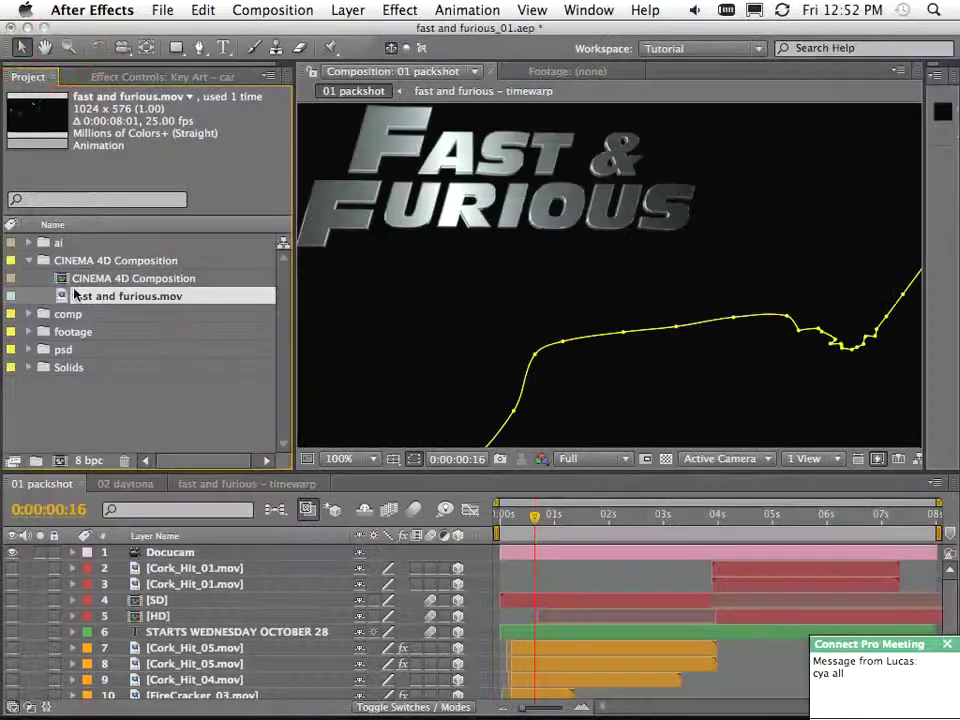
Step: Open the CINEMA 4D Composition and examine its movie layer and five imported lights, moving to 0:00:02:19
double_click(62, 273)
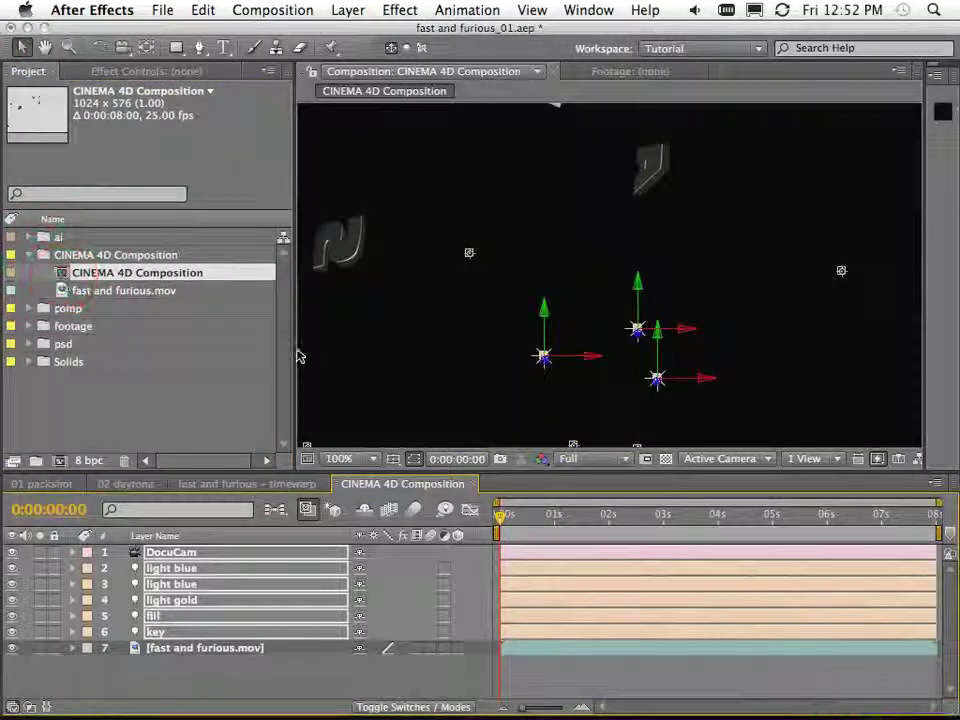
drag(296, 347, 39, 339)
click(175, 672)
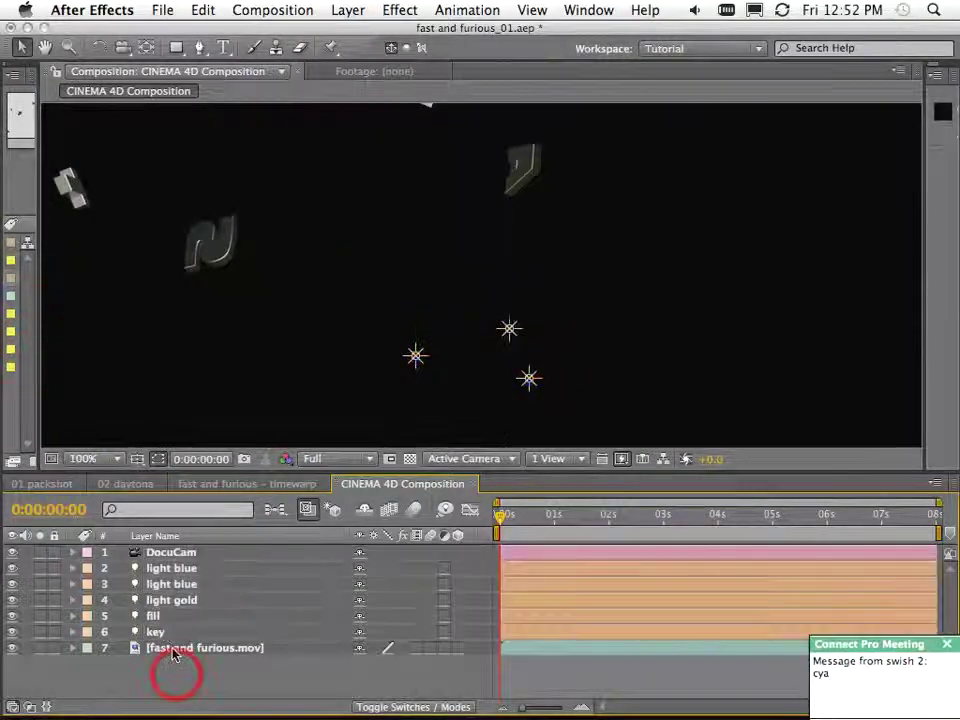
click(175, 650)
click(156, 632)
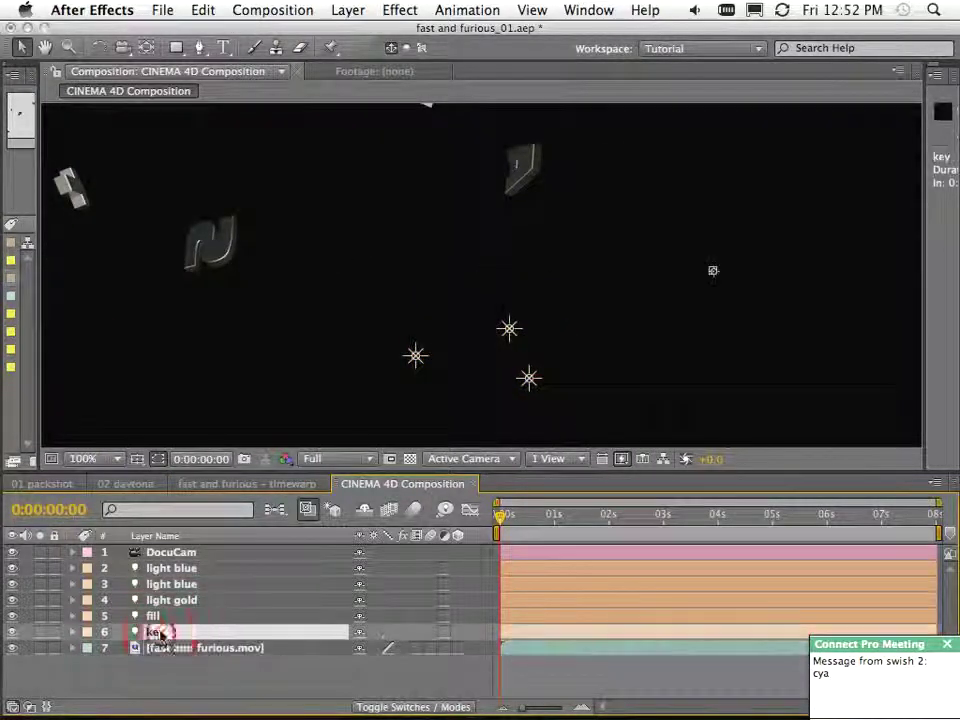
shift+click(165, 568)
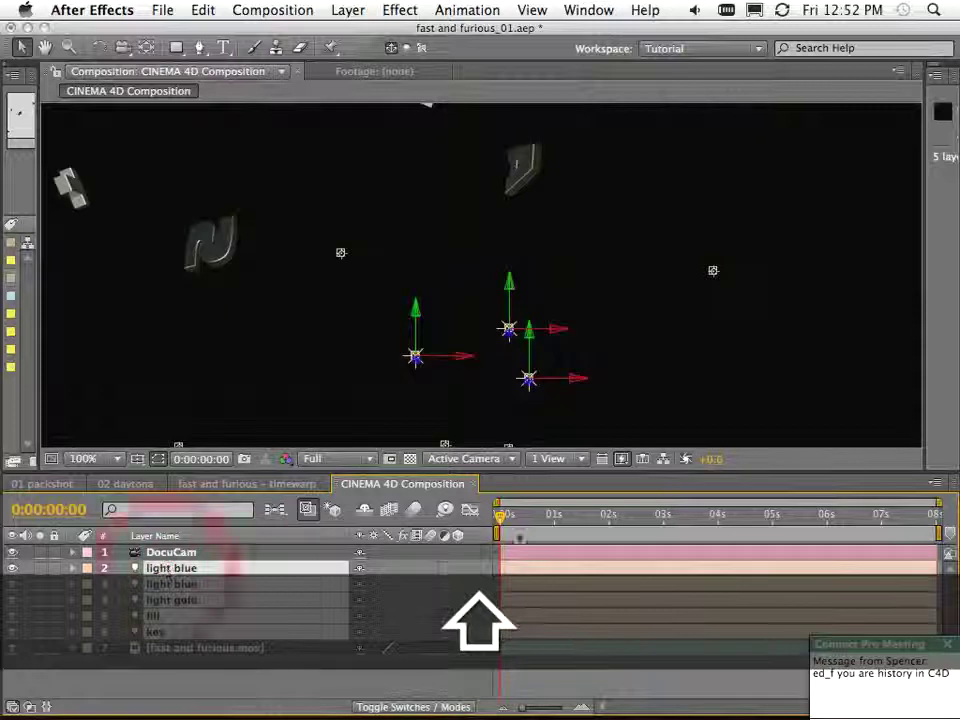
click(587, 531)
drag(587, 531, 650, 534)
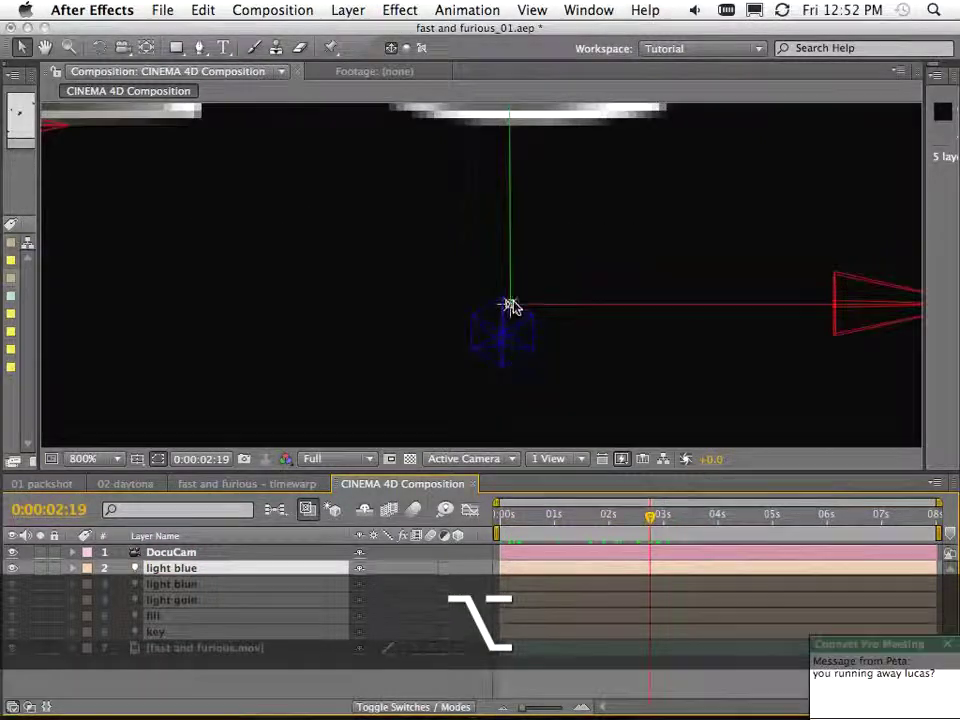
alt+scroll(518, 318, down, 4)
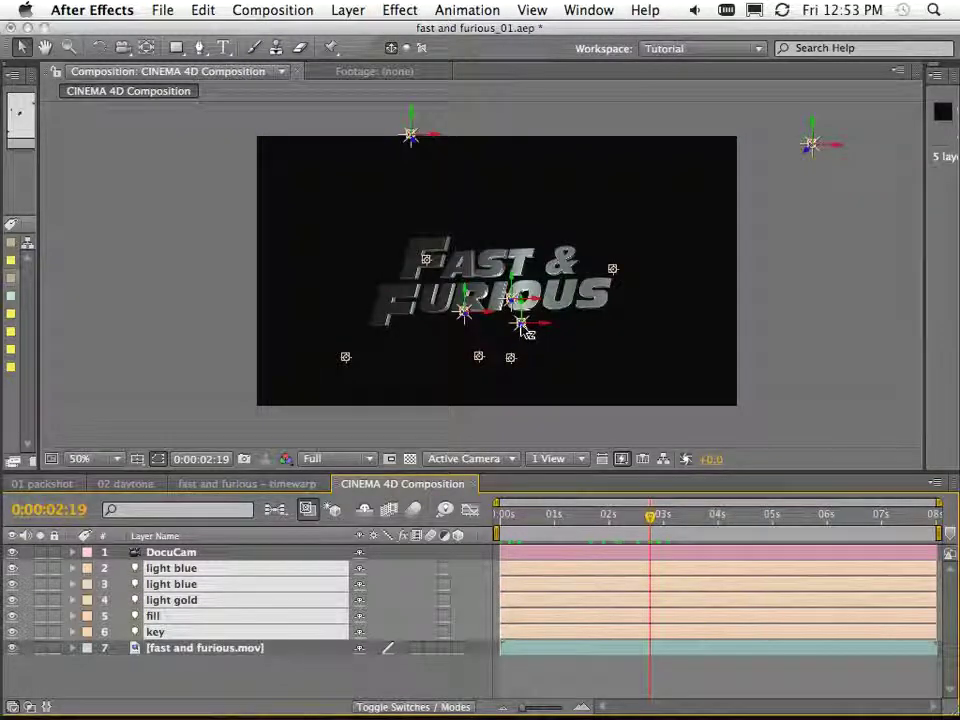
click(185, 695)
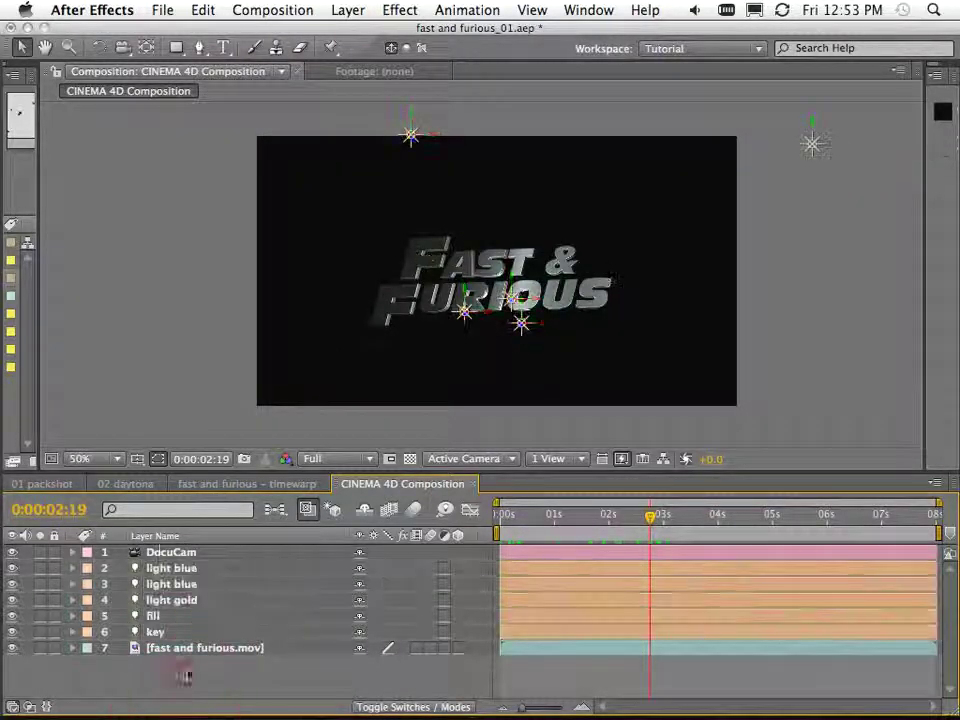
Step: Reveal the DocuCam layer's keyframed properties and scrub through its camera motion around the one-second mark, ending at the start
click(163, 552)
key(u)
drag(527, 536, 558, 572)
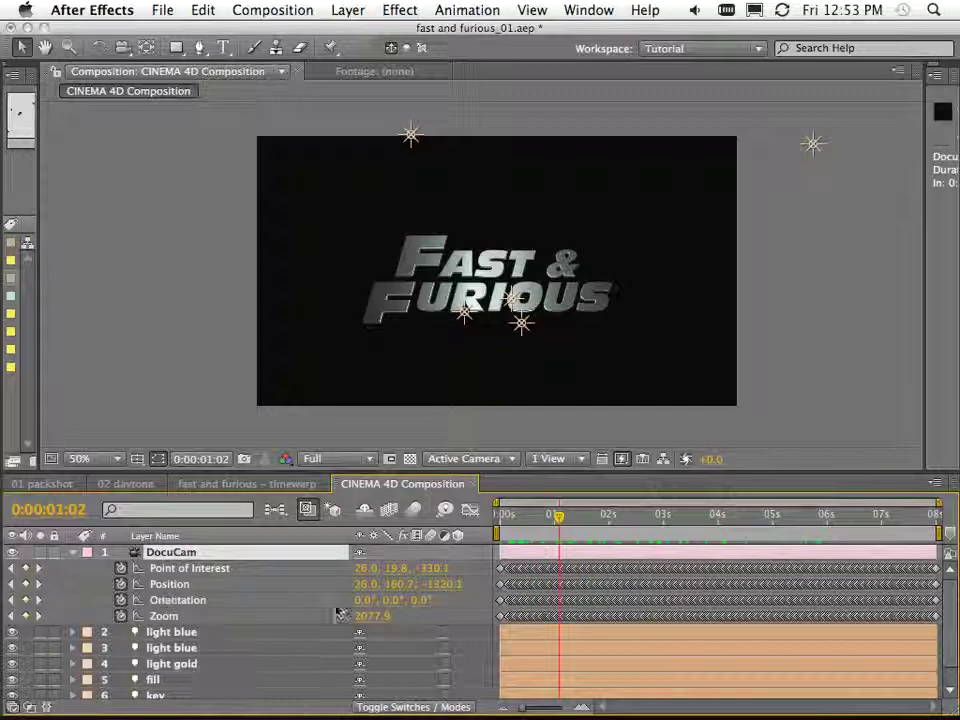
drag(540, 517, 487, 568)
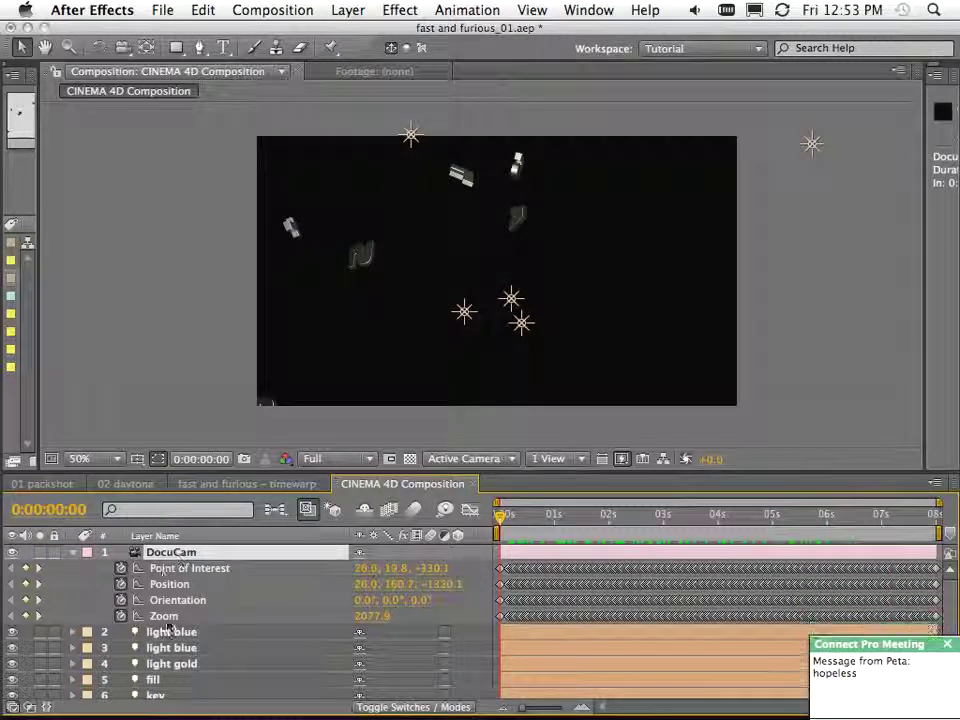
drag(520, 522, 426, 527)
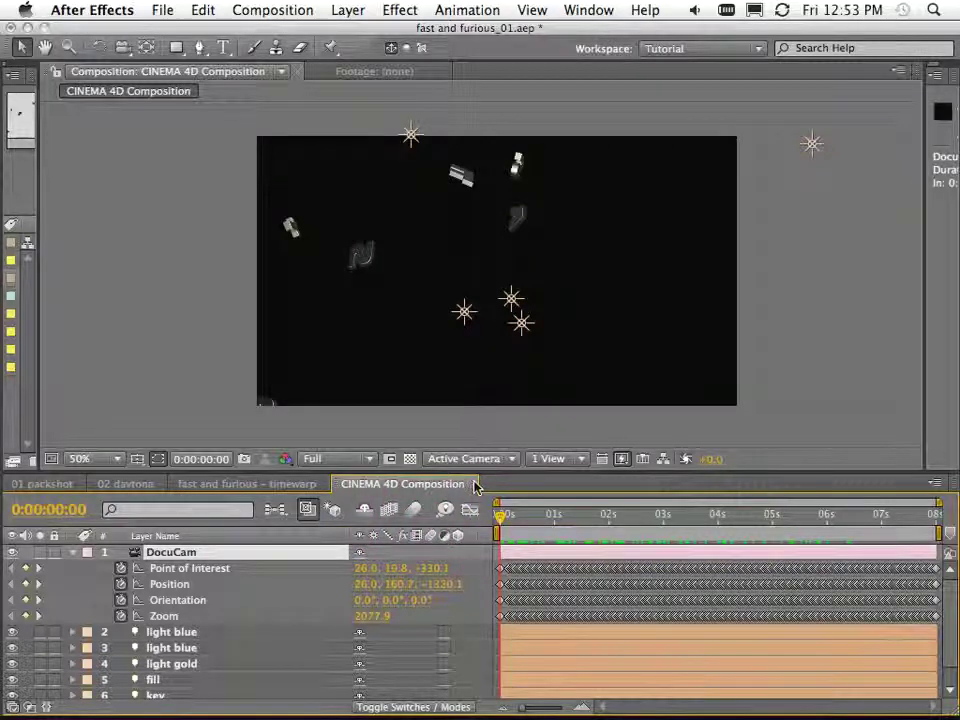
Step: Close the CINEMA 4D Composition timeline and delete its imported folder from the project
click(474, 485)
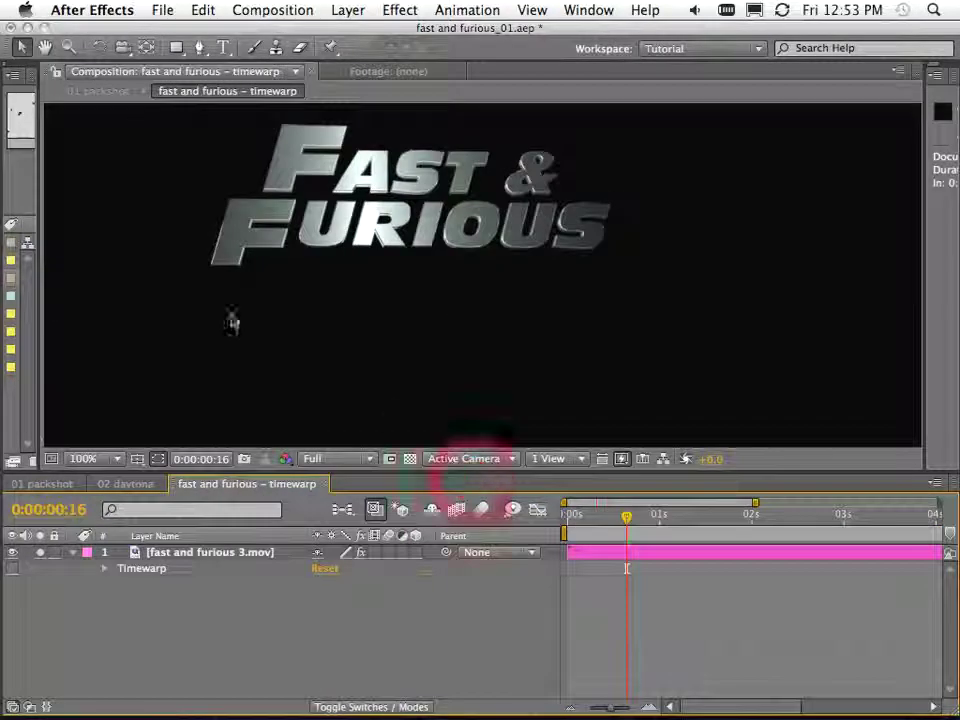
drag(40, 270, 236, 296)
click(43, 259)
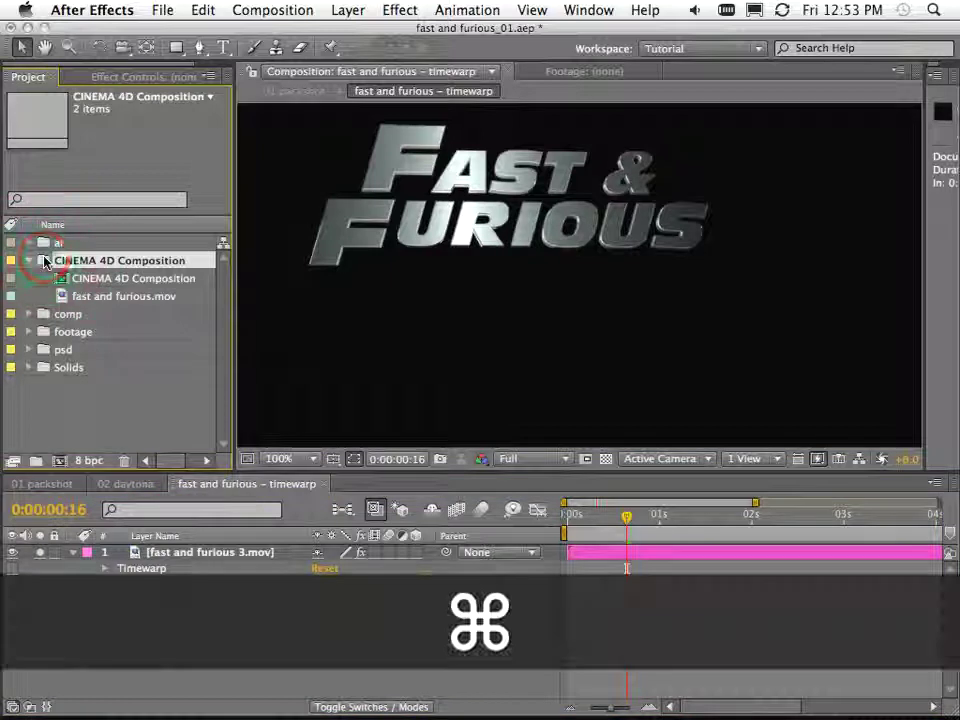
key(super+BackSpace)
Step: Return to the 01 packshot composition and select the fast and furious - timewarp layer
click(294, 91)
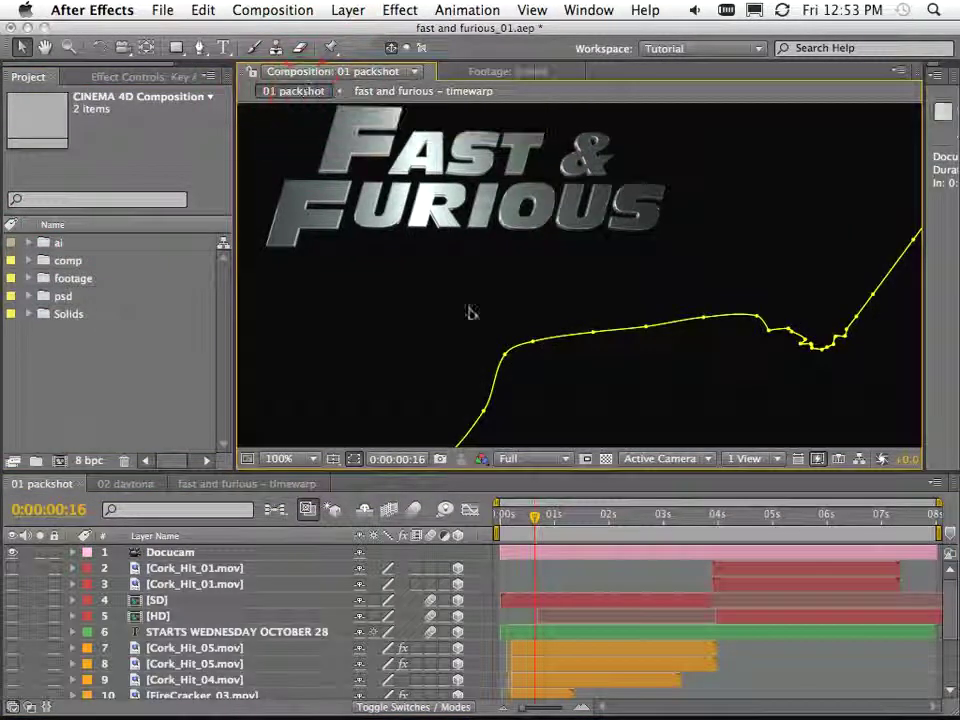
drag(236, 370, 132, 364)
click(181, 556)
key(space)
drag(252, 630, 257, 511)
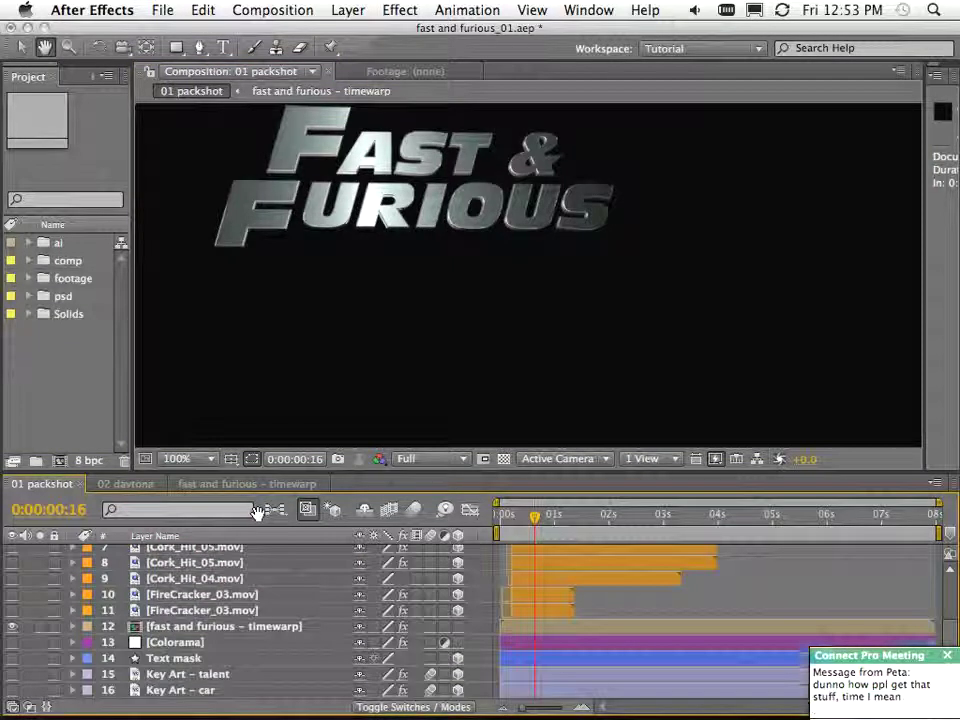
click(182, 627)
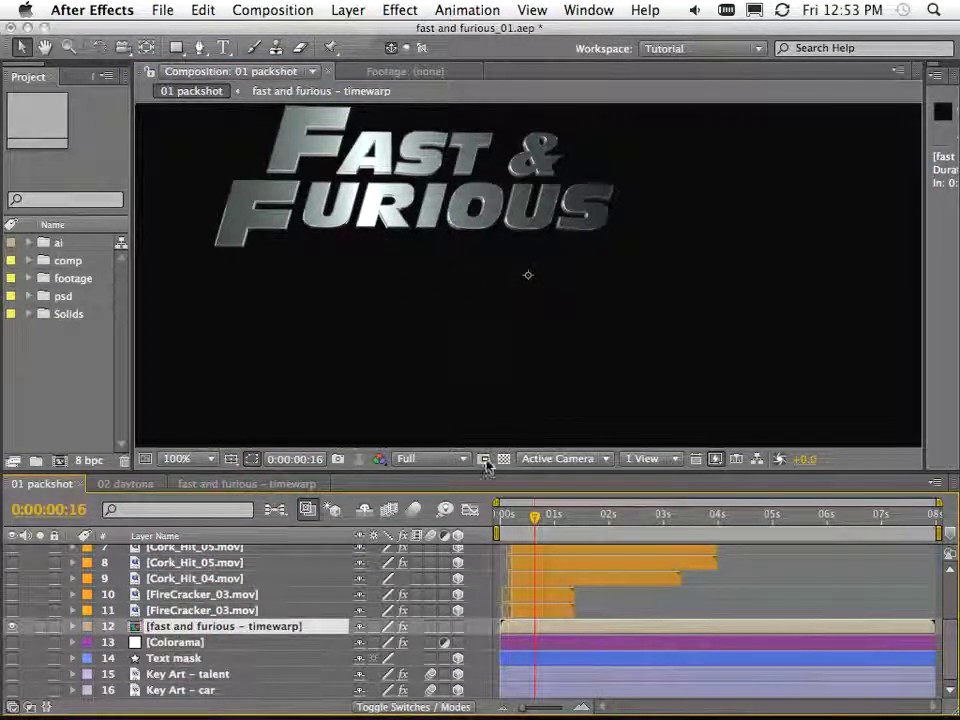
Step: Scrub the packshot to 0:00:00:04, then open the fast and furious - timewarp composition and examine the scattered letters at 0:00:00:03
drag(533, 519, 504, 533)
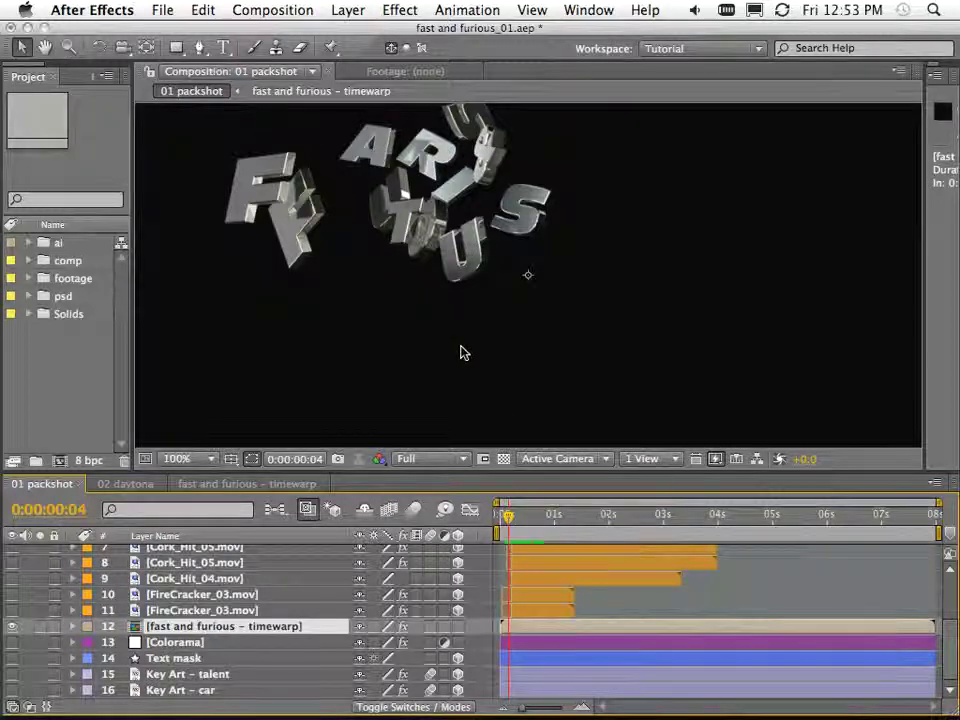
double_click(135, 628)
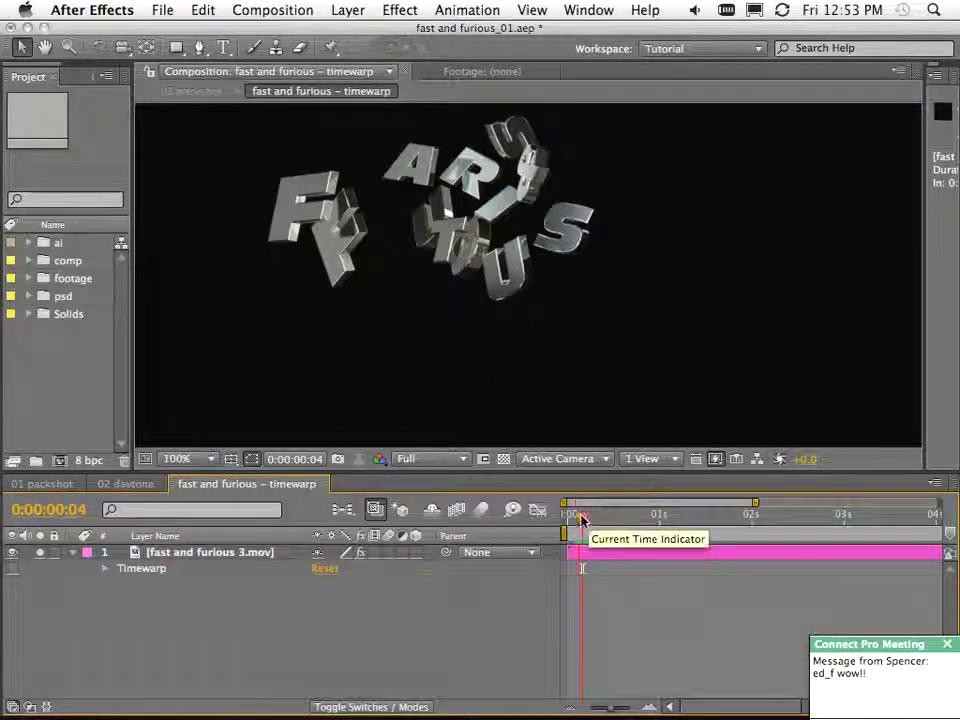
drag(579, 521, 577, 522)
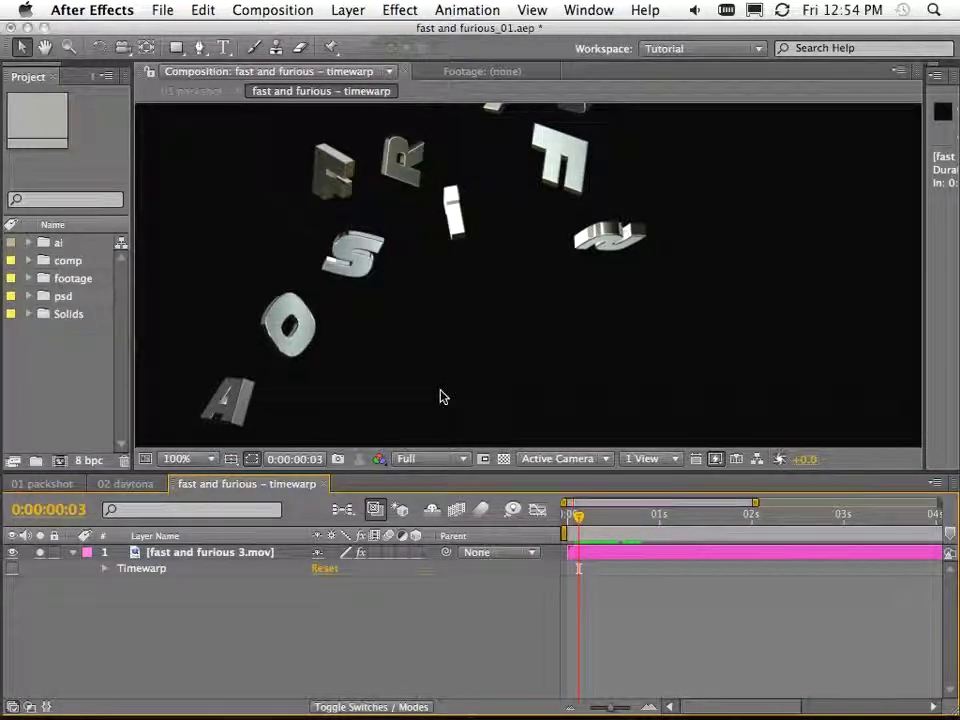
Step: Enable the Timewarp effect on the fast and furious 3.mov layer
click(165, 553)
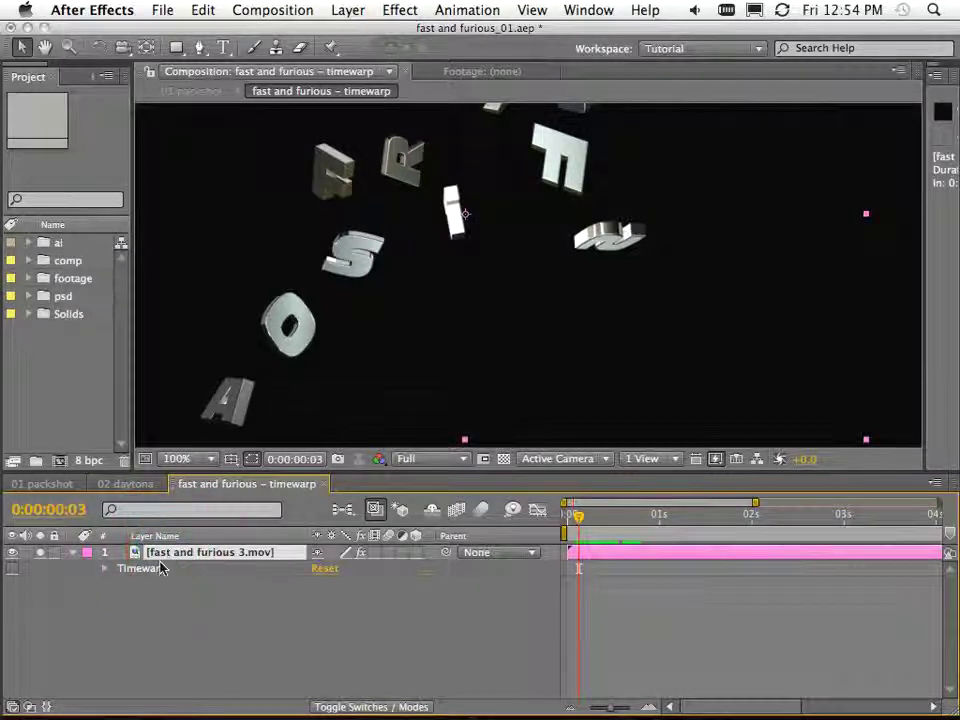
click(147, 570)
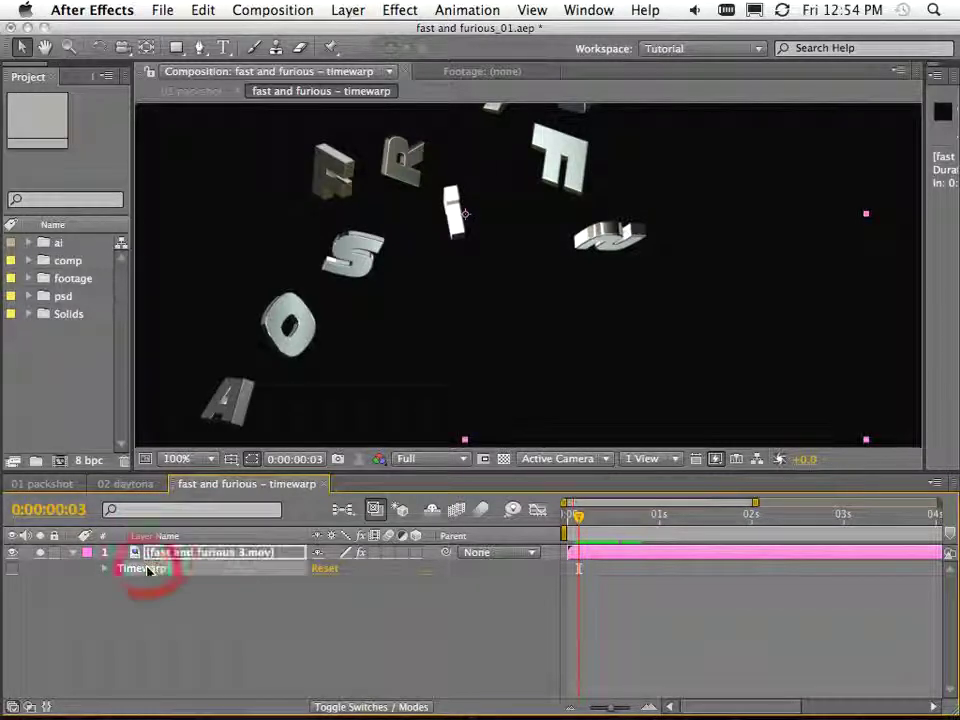
click(12, 569)
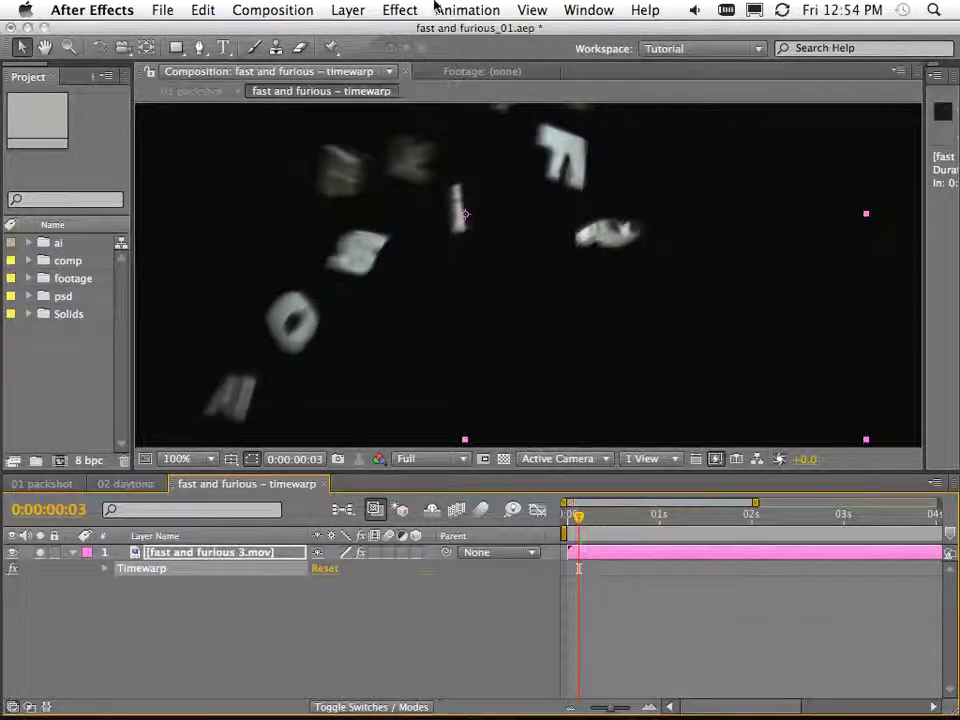
Step: Locate Timewarp in the Time category of effects without applying it again
click(405, 9)
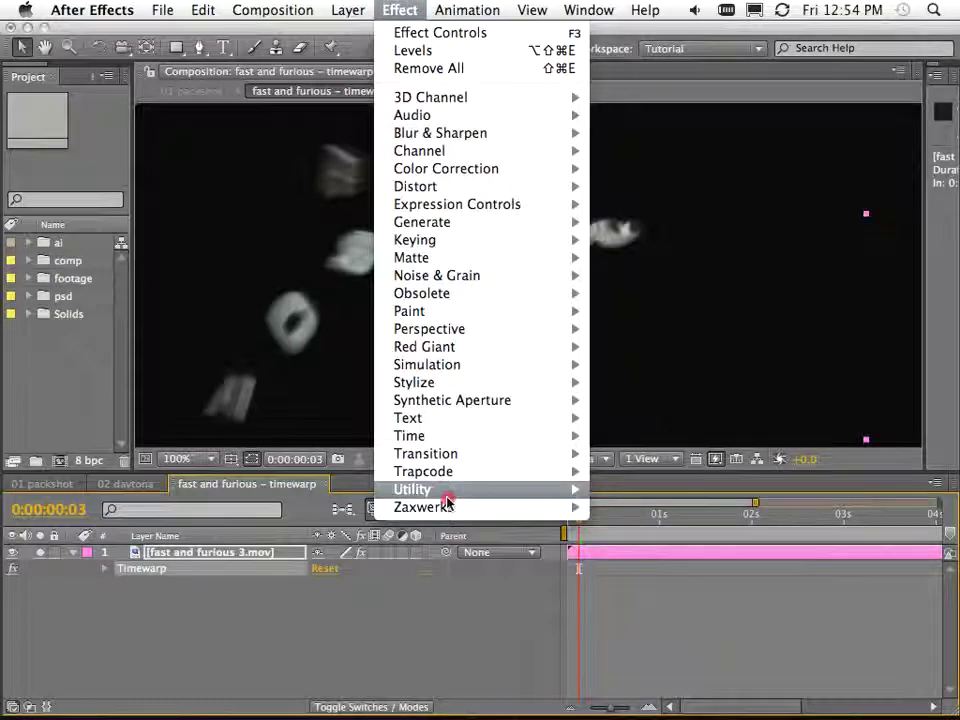
mouse_move(420, 436)
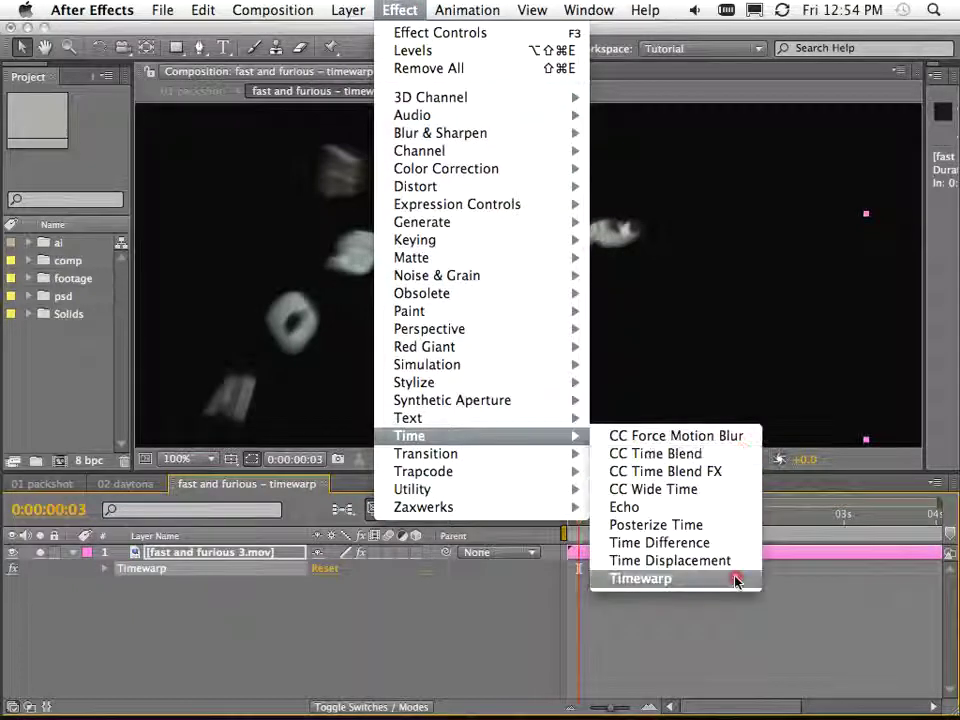
click(896, 578)
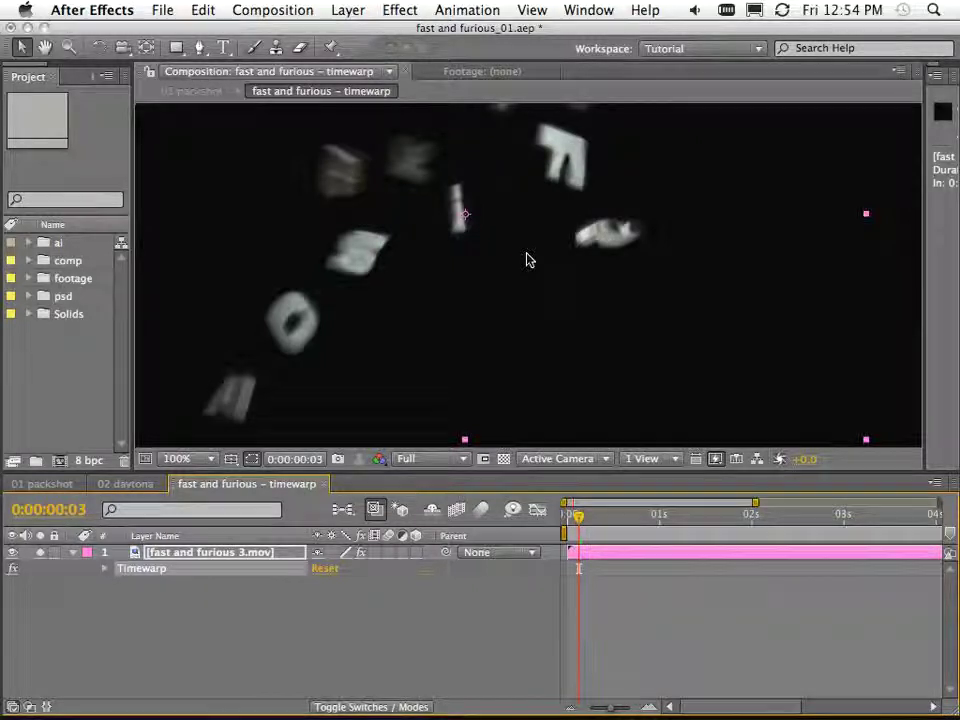
Step: Switch the Timewarp effect back off and return to the 01 packshot composition at 0:00:00:12
click(12, 571)
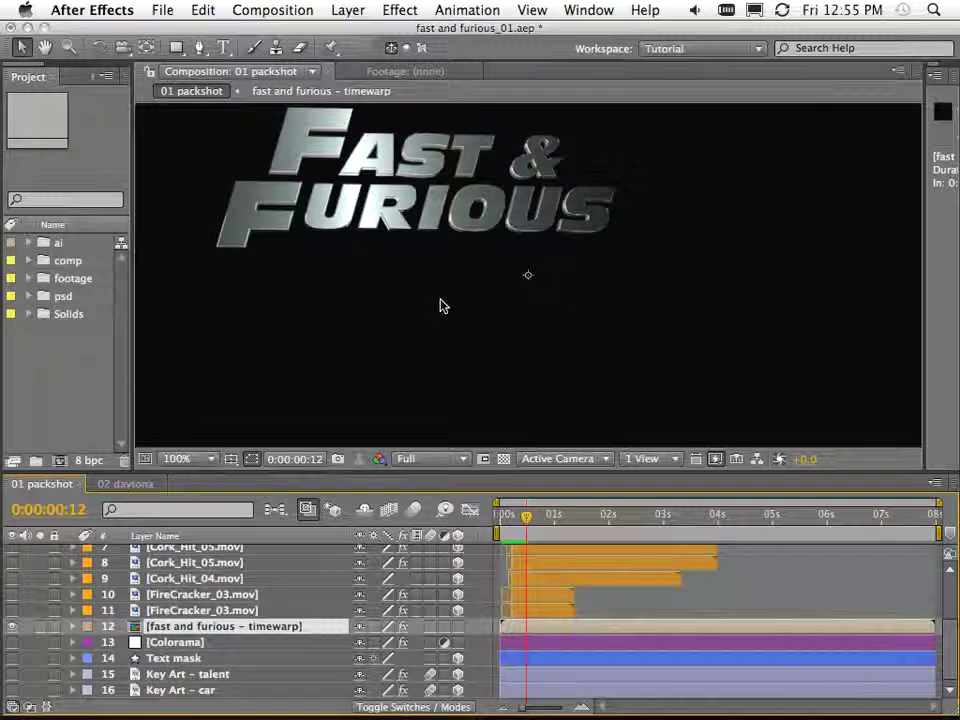
mouse_move(528, 525)
mouse_down()
mouse_move(519, 525)
mouse_move(527, 525)
mouse_up()
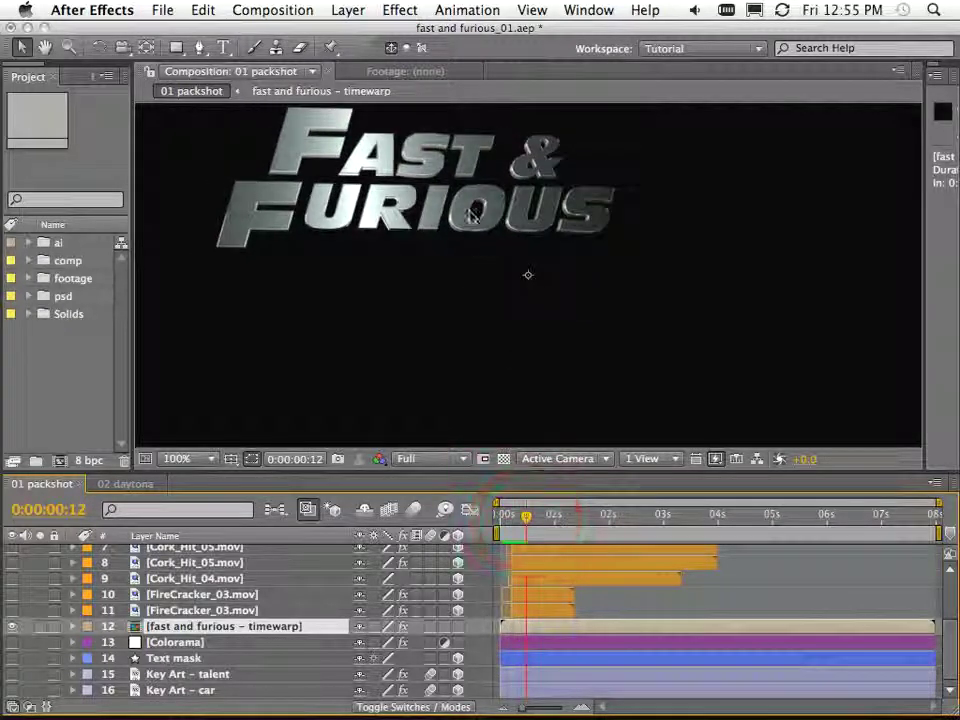
Step: Open the lower FireCracker_03.mov layer in its own viewer and look at Video Copilot's Action Essentials 2 footage page in Safari
click(193, 611)
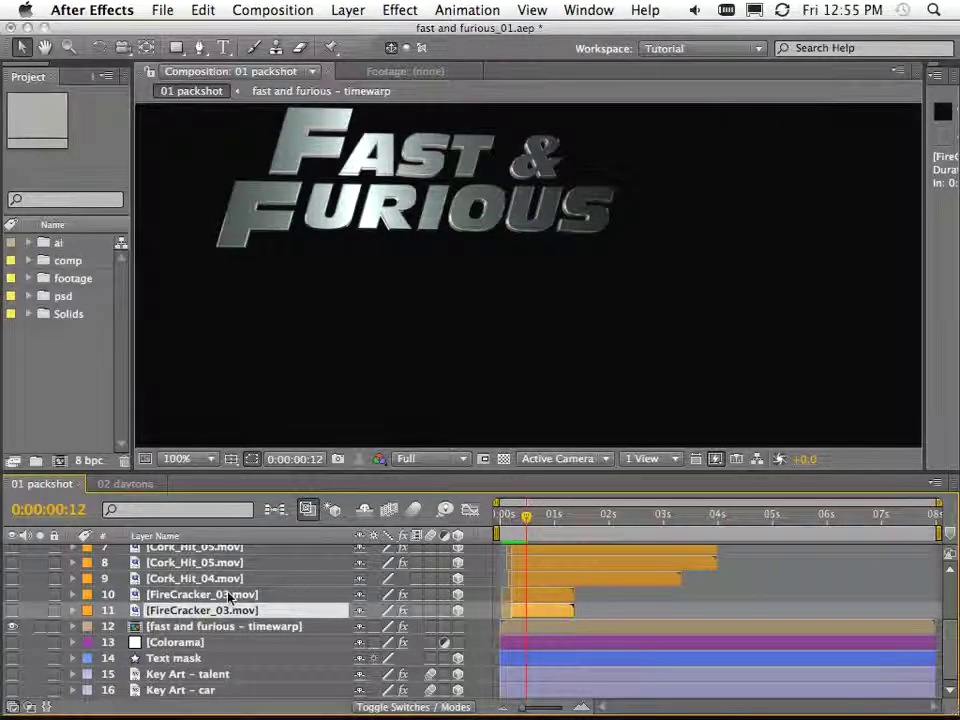
double_click(186, 612)
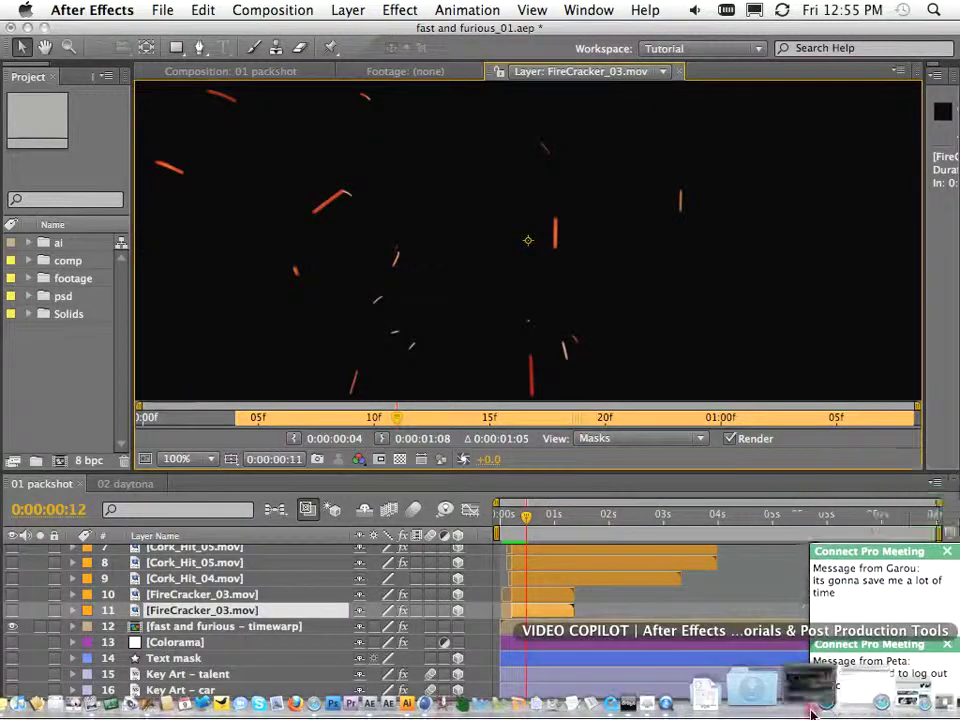
click(735, 700)
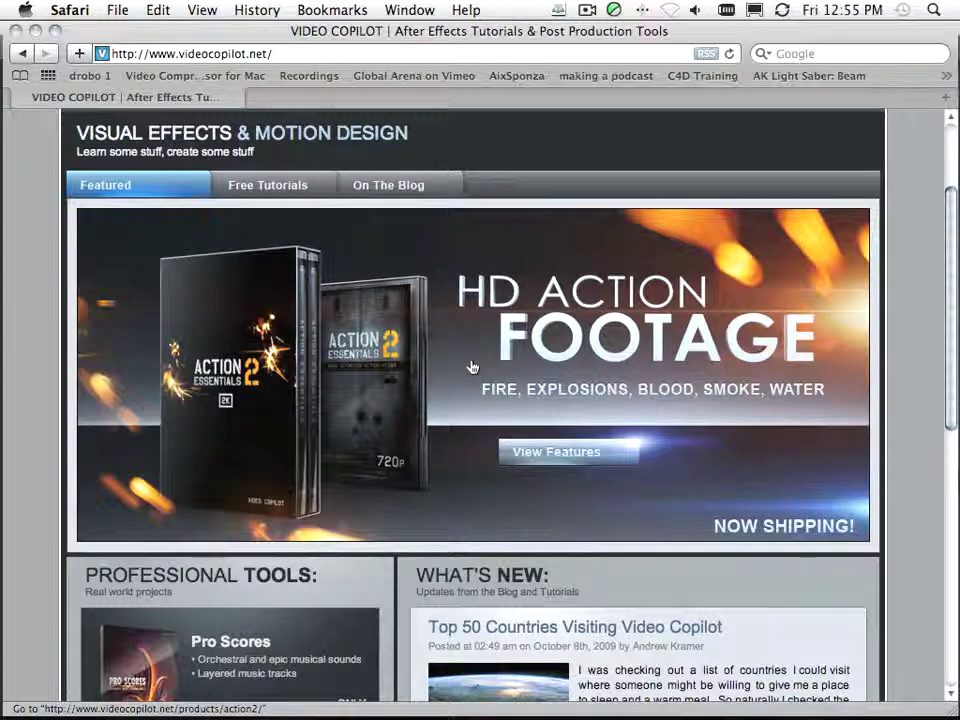
click(36, 30)
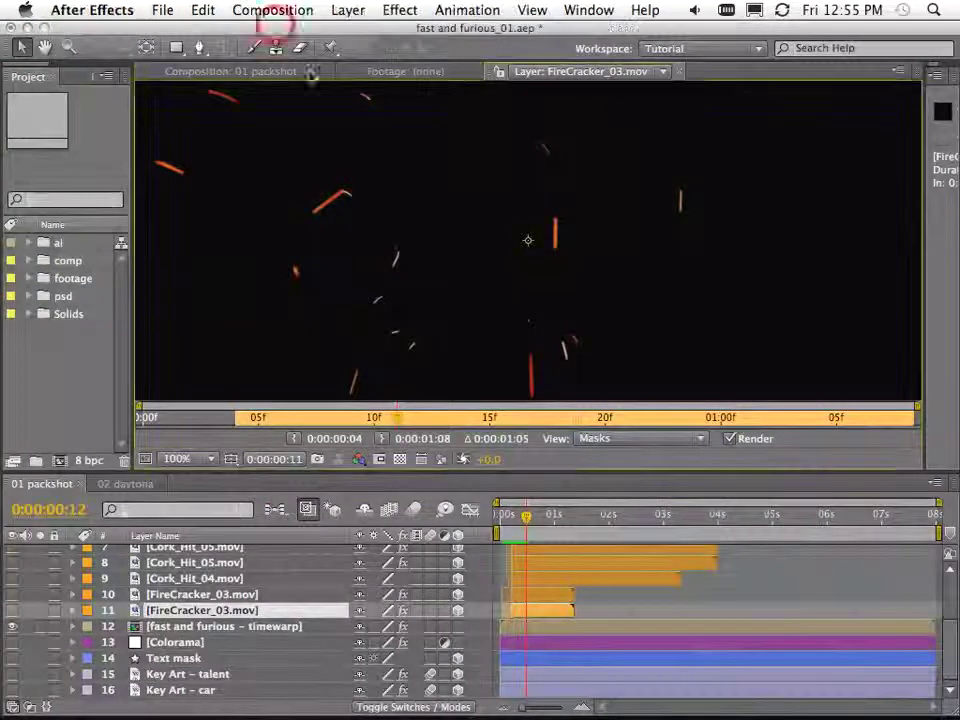
Step: Scrub through the FireCracker_03.mov sparks to 0:00:00:10, then close the layer view and return to the 01 packshot composition
mouse_move(526, 530)
mouse_down()
mouse_move(506, 525)
mouse_move(517, 527)
mouse_up()
key(space)
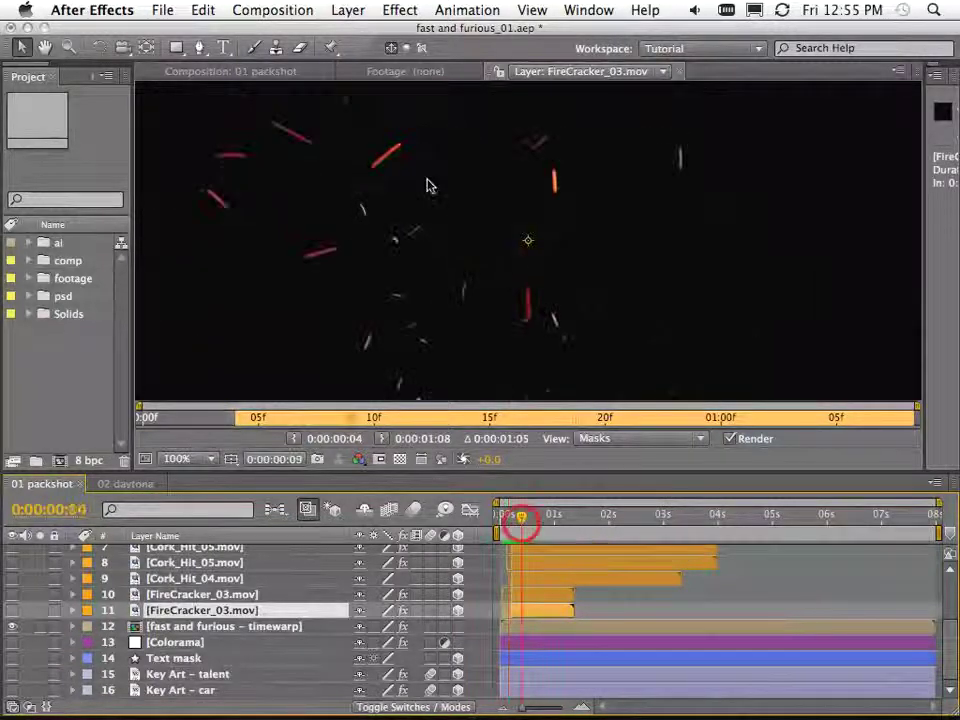
click(680, 72)
click(263, 74)
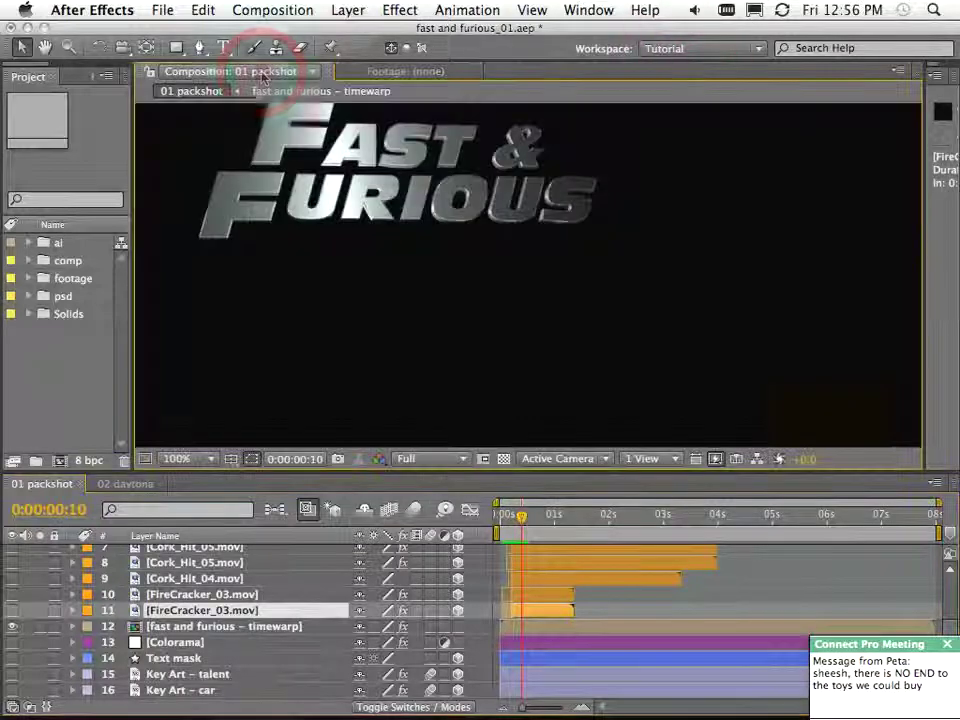
Step: Make both FireCracker_03.mov layers visible and scrub the sparks over the title between 0:00:00:06 and 0:00:00:09
click(14, 593)
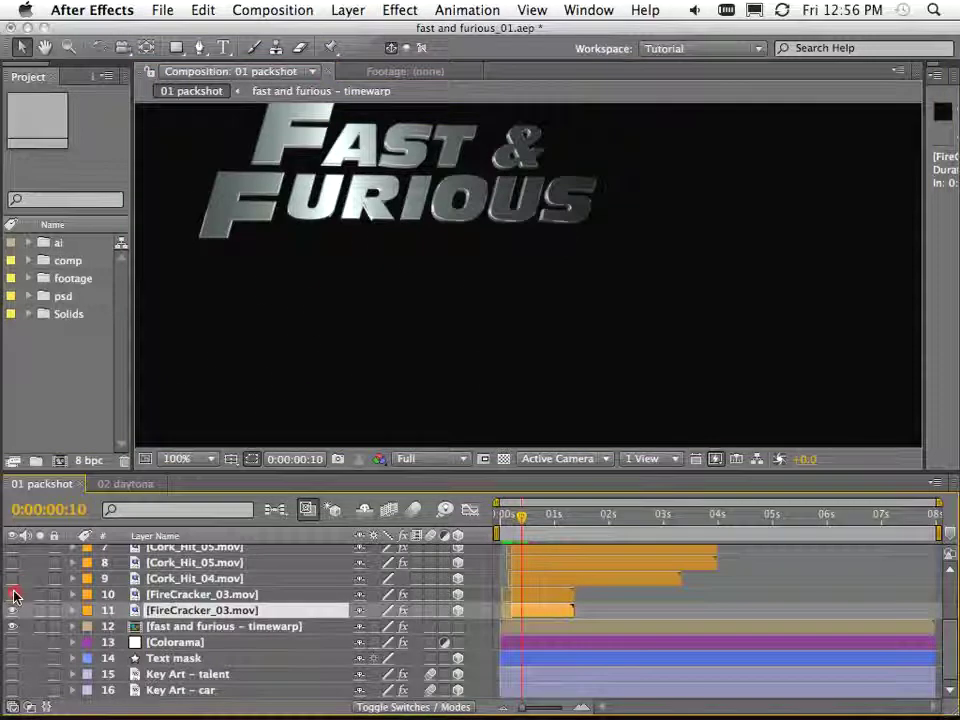
drag(523, 517, 515, 521)
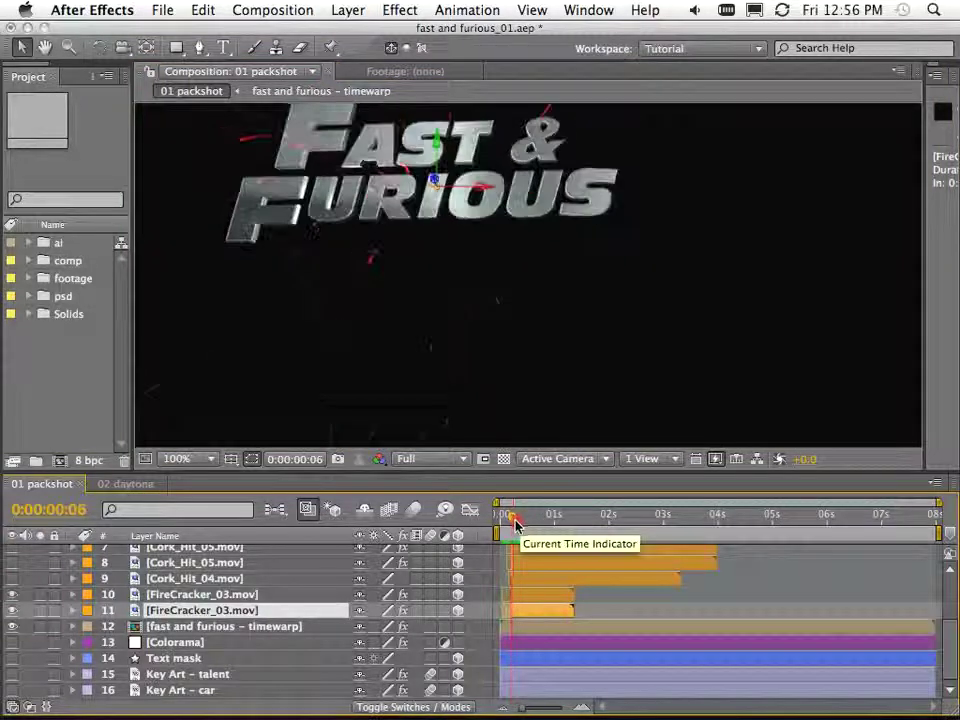
key(space)
drag(478, 341, 521, 399)
drag(508, 514, 520, 517)
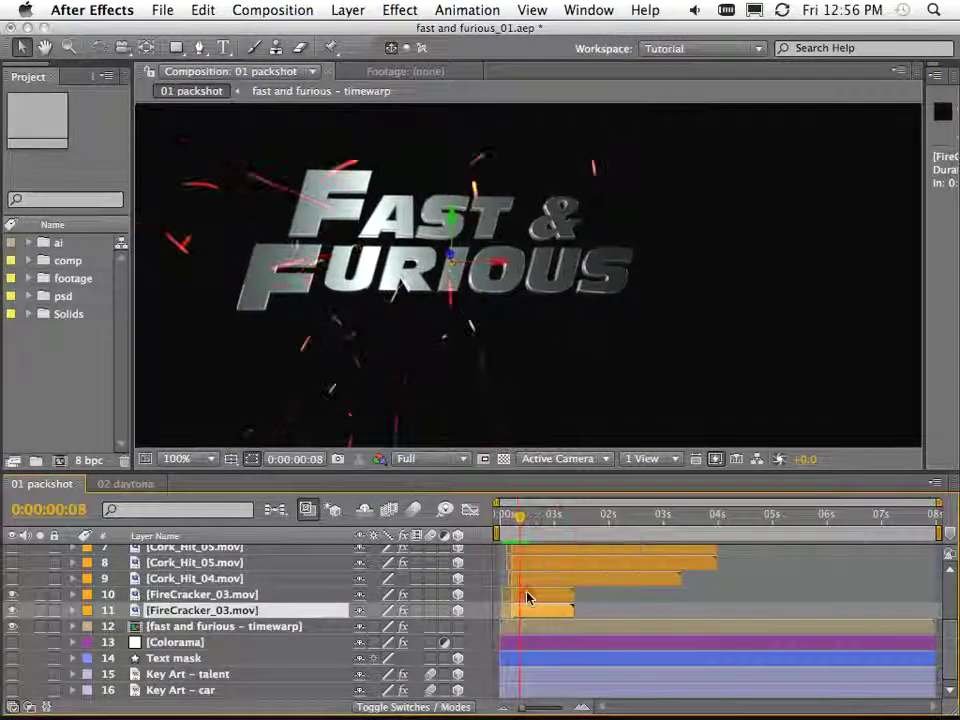
Step: Select both FireCracker_03.mov layers, display the blending mode column and check their available modes without changing the mode
click(535, 595)
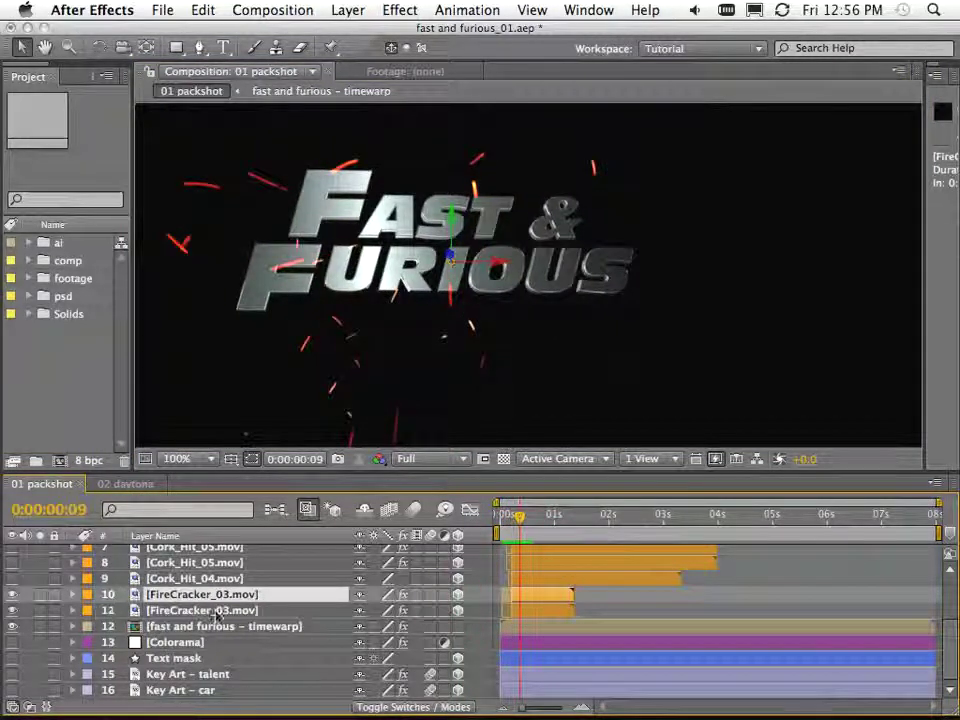
click(405, 707)
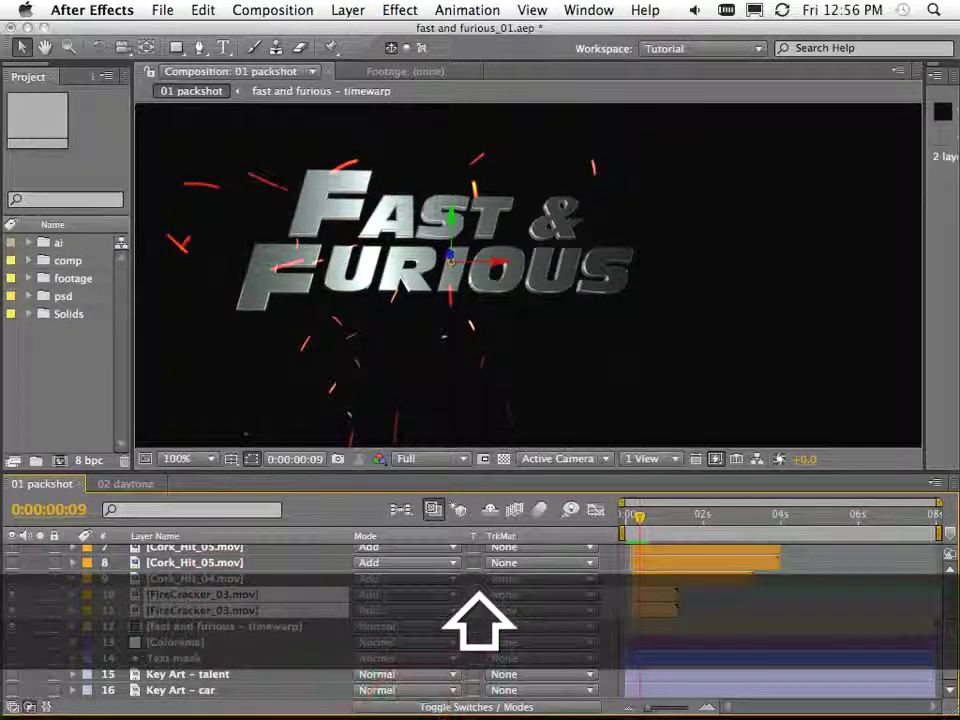
click(378, 596)
click(240, 581)
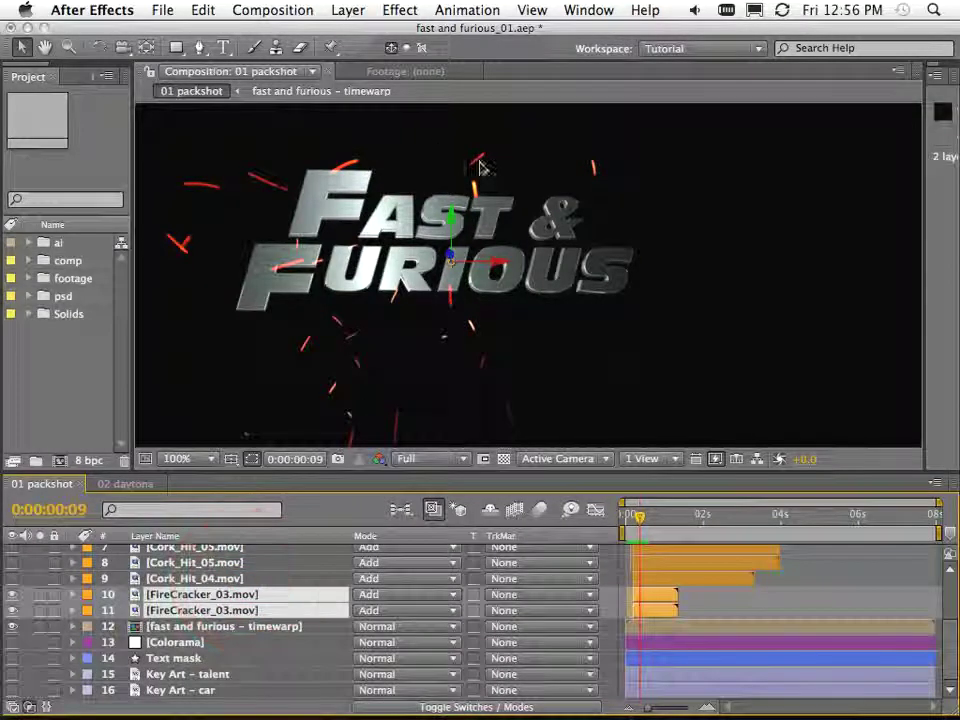
Step: Set both FireCracker_03.mov layers to Normal blending at 0:00:00:16, inspecting the spark over the letter S at 800%
drag(643, 519, 650, 519)
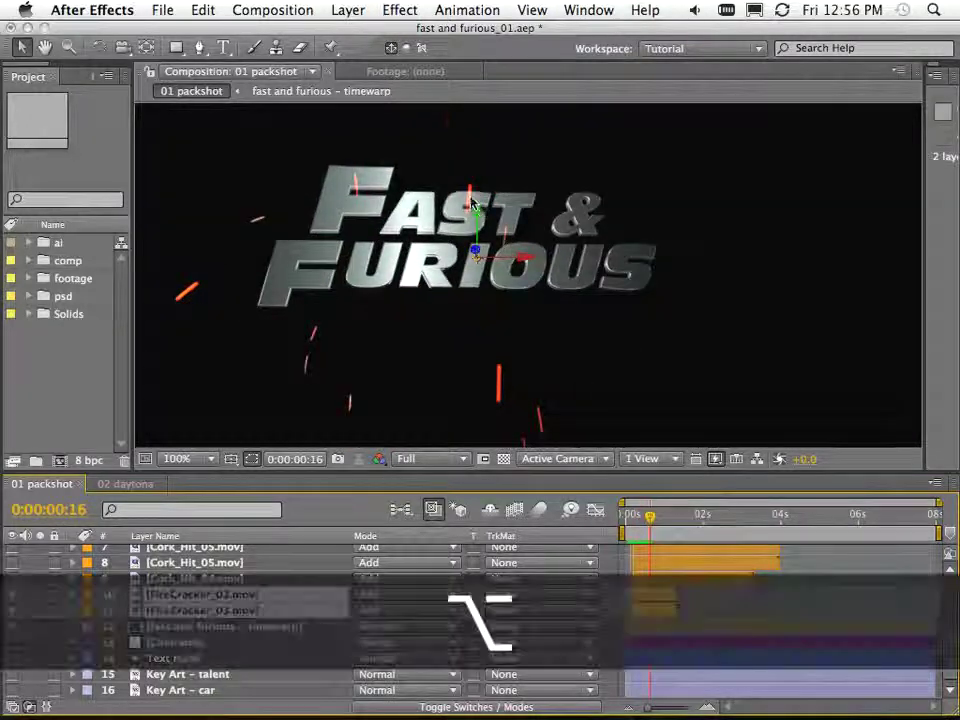
alt+scroll(470, 210, up, 3)
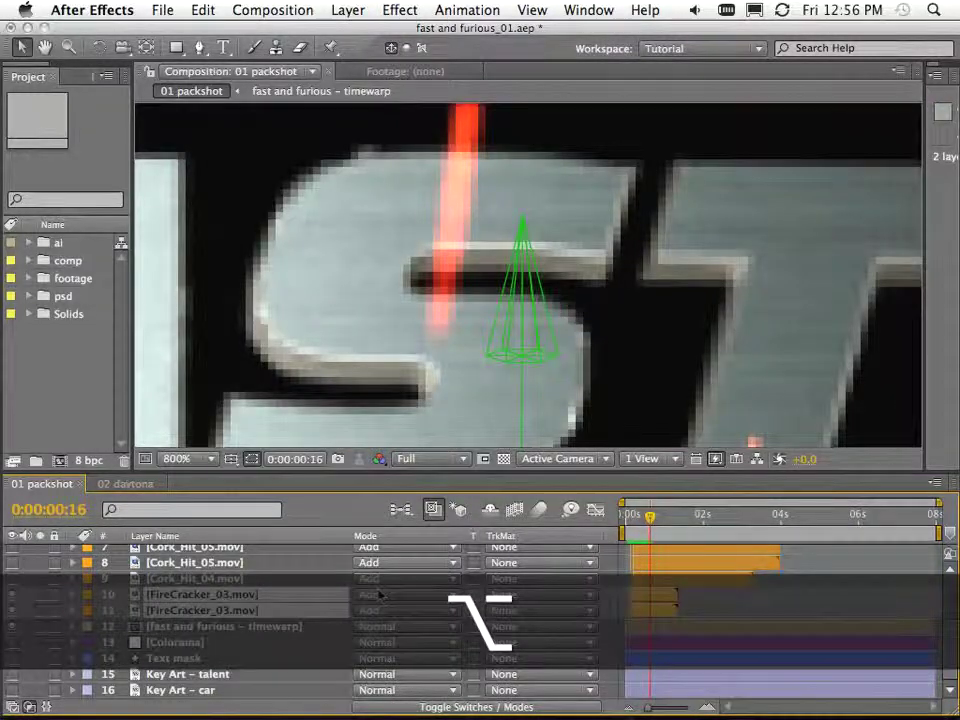
click(390, 594)
click(375, 452)
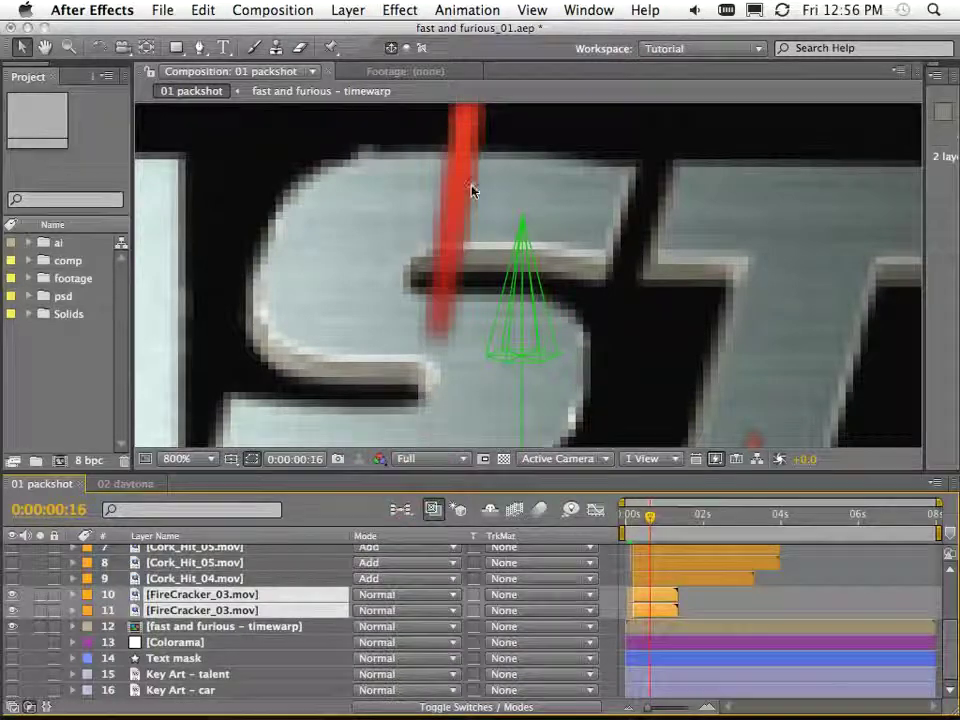
Step: Set the blending mode of both FireCracker_03.mov layers back to Add and view the whole title at 100%
click(392, 600)
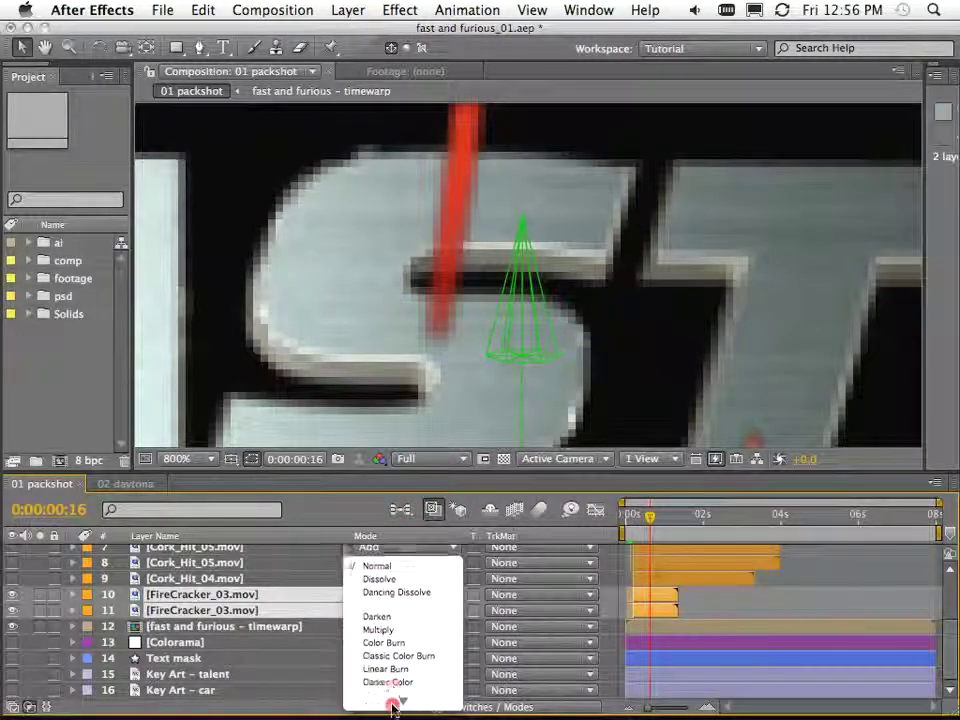
click(388, 588)
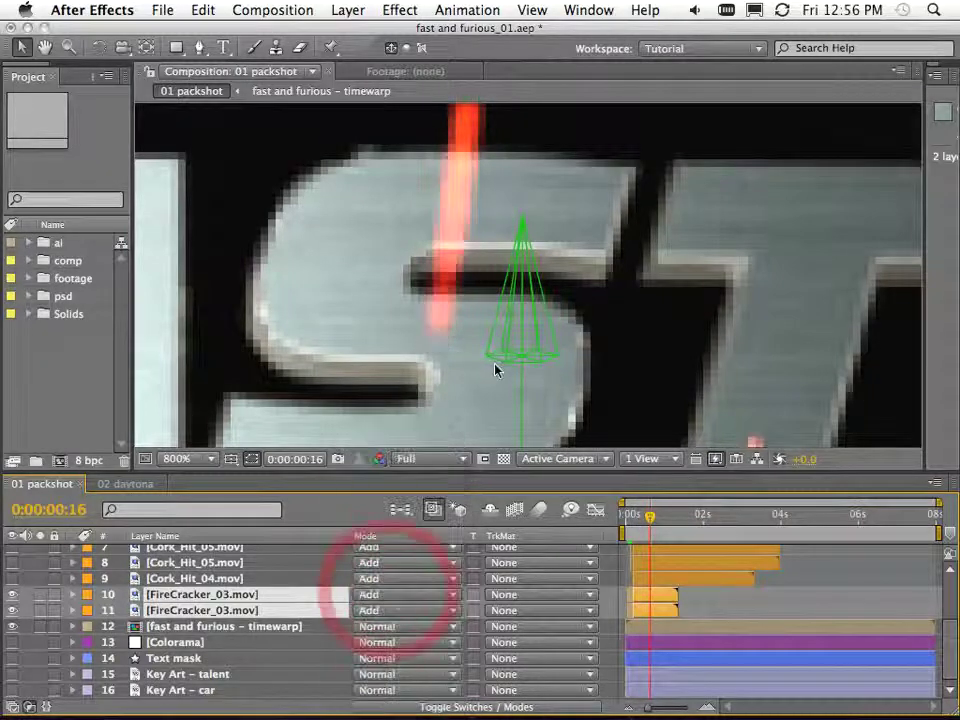
scroll(483, 386, down, 2)
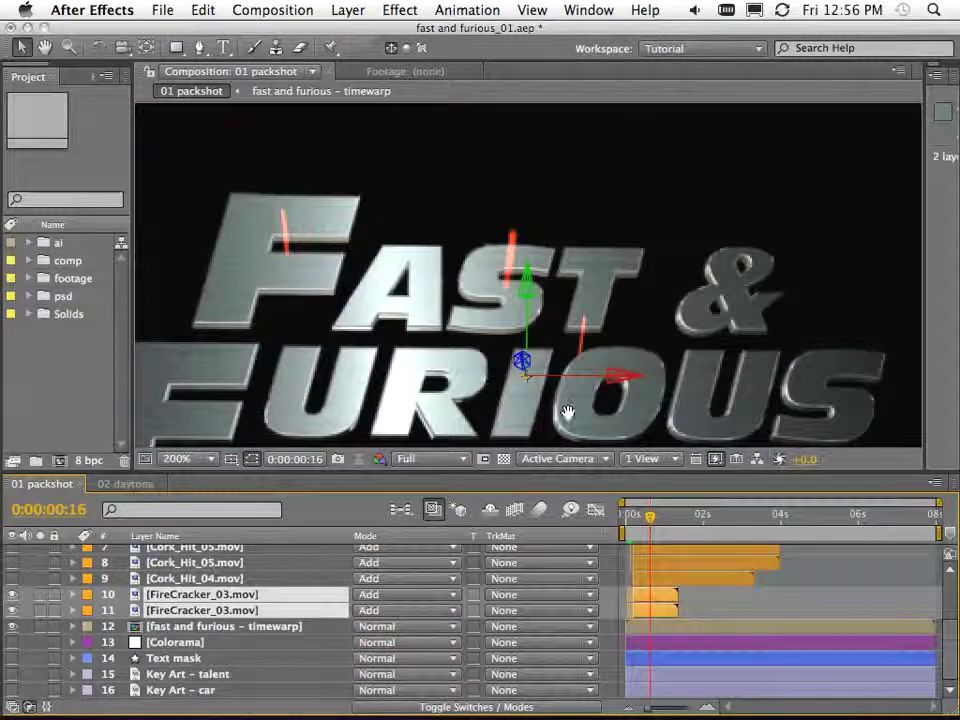
scroll(530, 325, down, 1)
drag(527, 341, 536, 321)
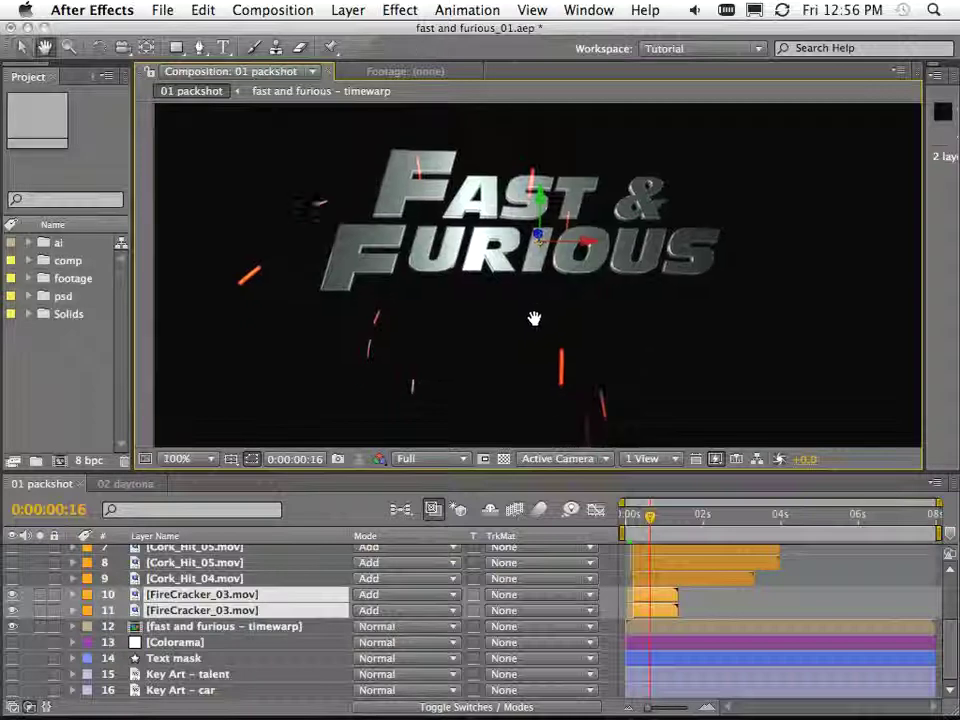
Step: Select the two Cork_Hit_05.mov layers and the Cork_Hit_04.mov layer and make all three visible over the title
click(157, 578)
click(195, 562)
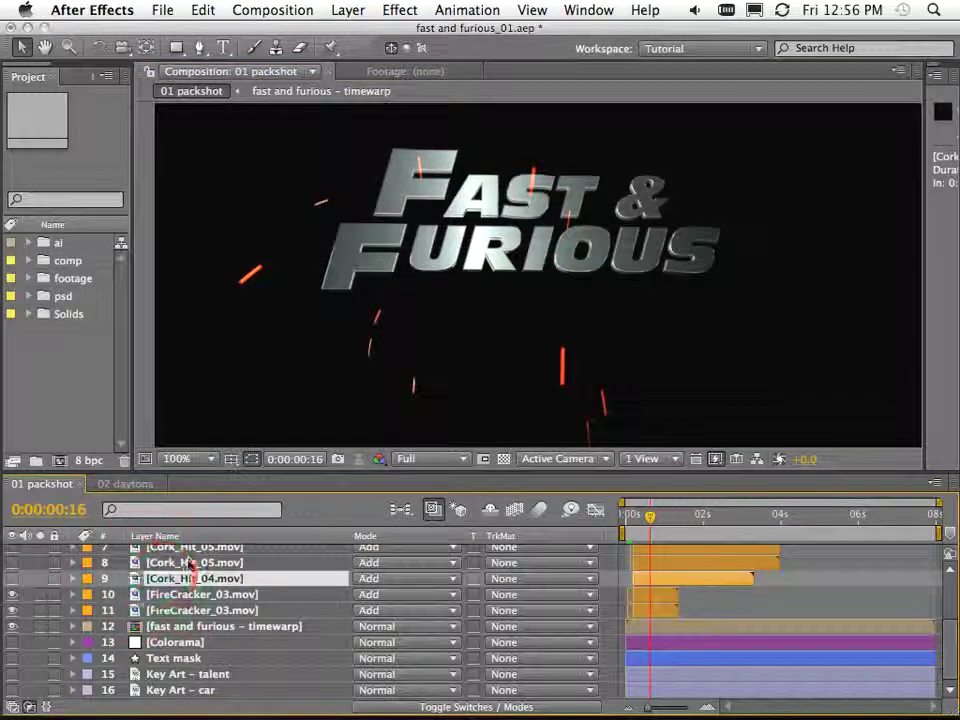
shift+click(196, 547)
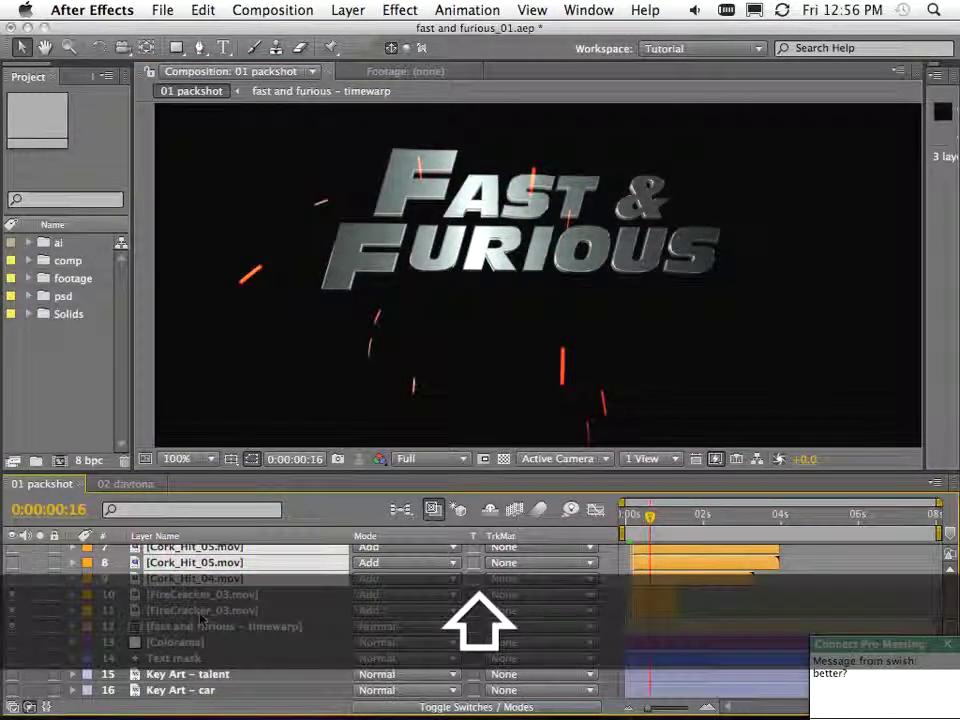
scroll(198, 612, up, 2)
shift+click(198, 610)
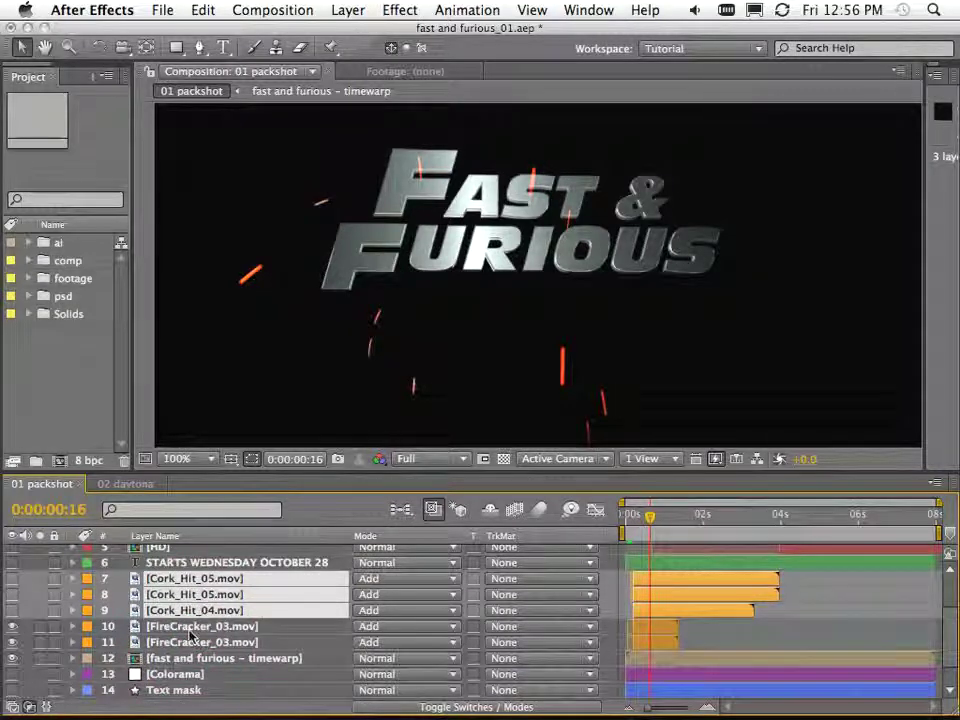
click(13, 580)
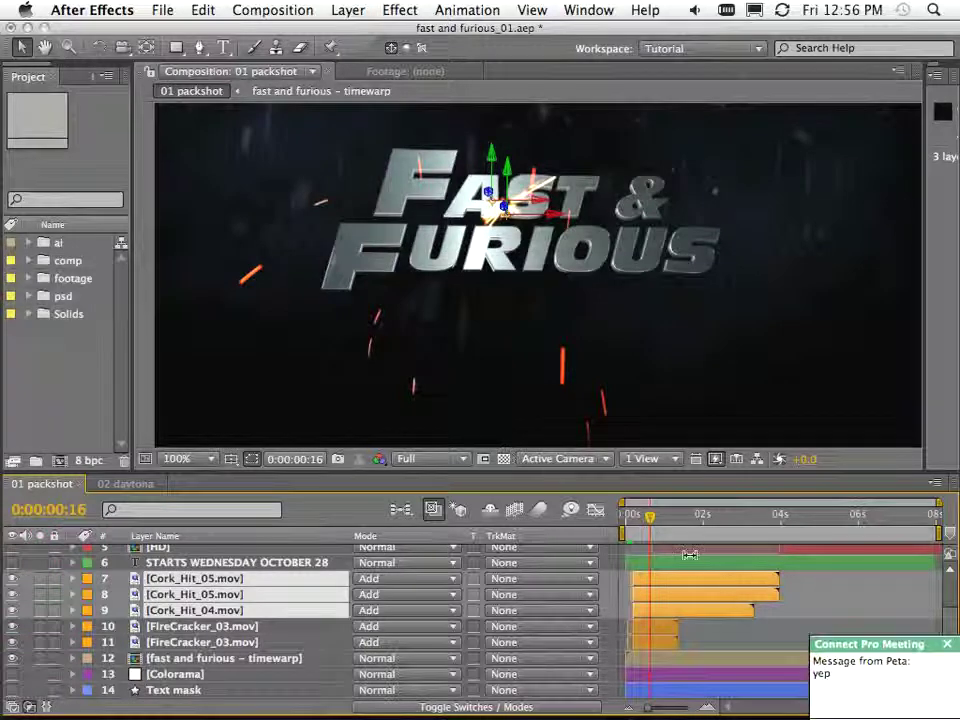
drag(593, 349, 621, 392)
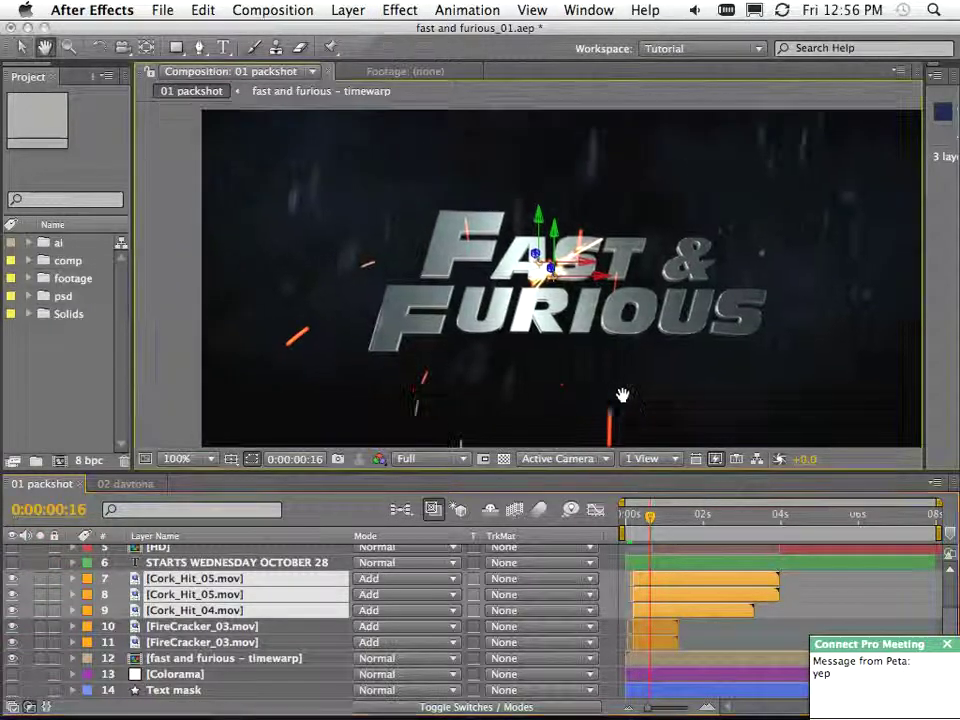
Step: Compare the explosion over the title at frames 0:00:00:04 and 0:00:00:05, then move the current time to 0:00:00:07
drag(654, 524, 635, 530)
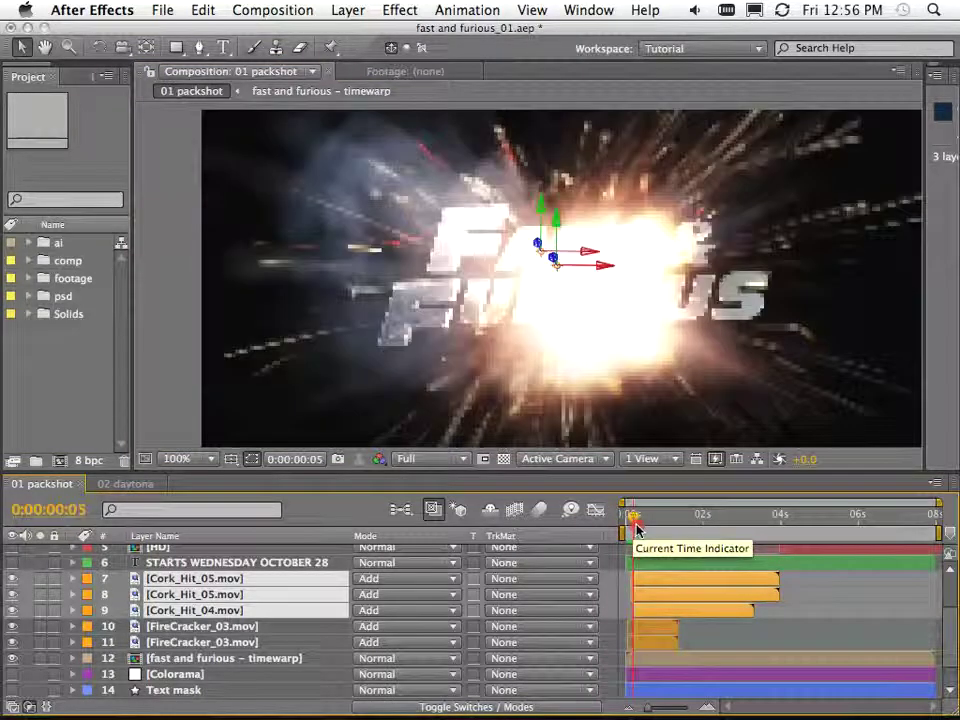
key(super+Left)
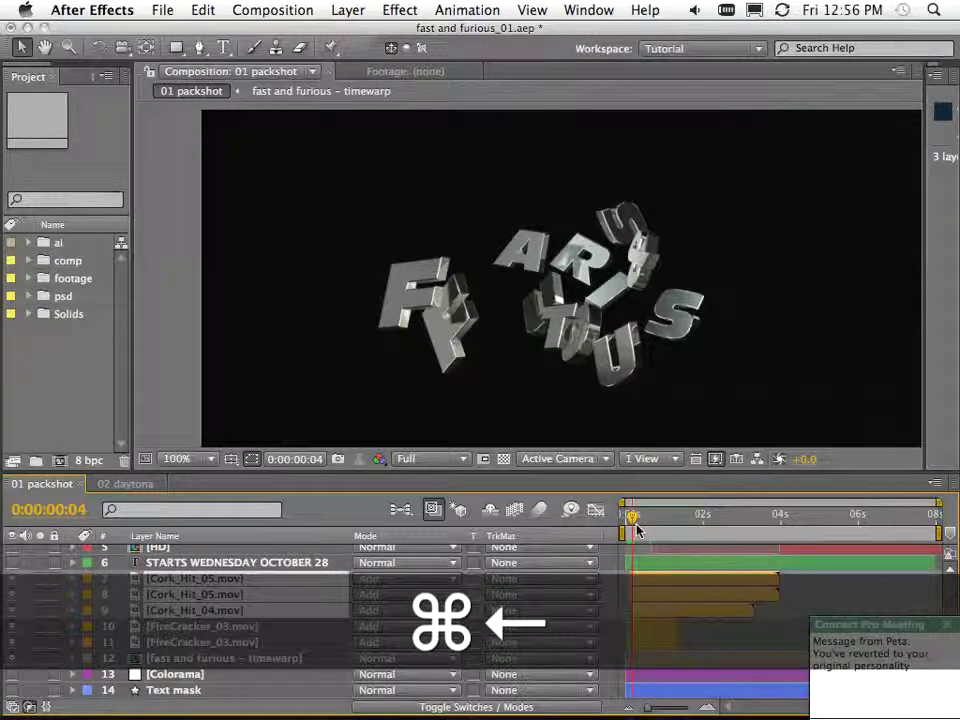
key(super+Right)
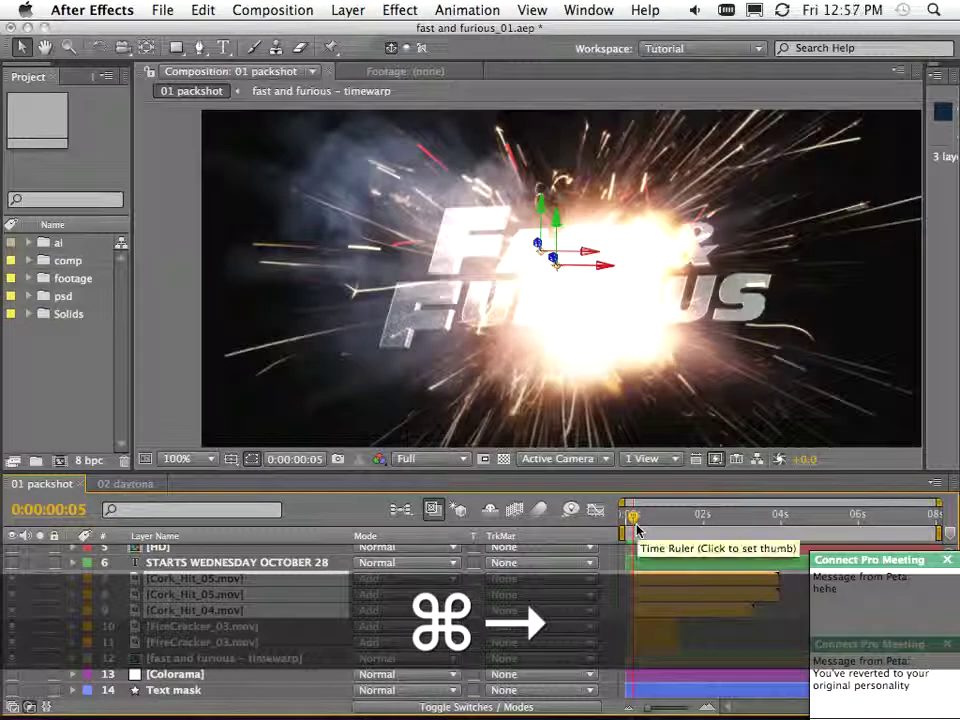
drag(634, 518, 636, 520)
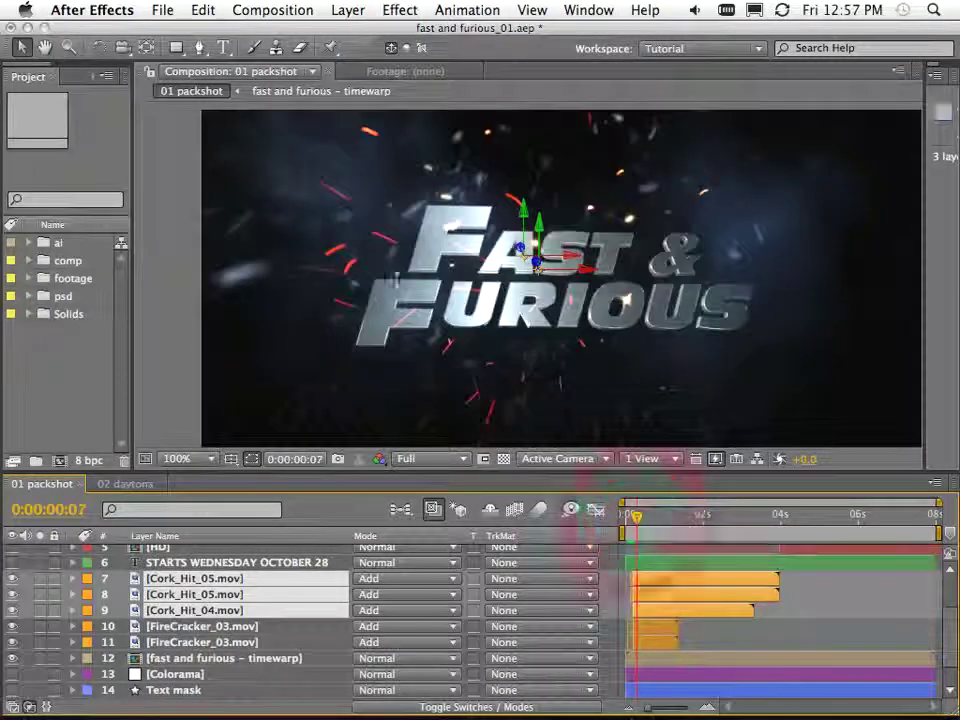
Step: Hide the three Cork_Hit layers at 0:00:00:07 and turn them back on one by one to compare their contribution
click(200, 625)
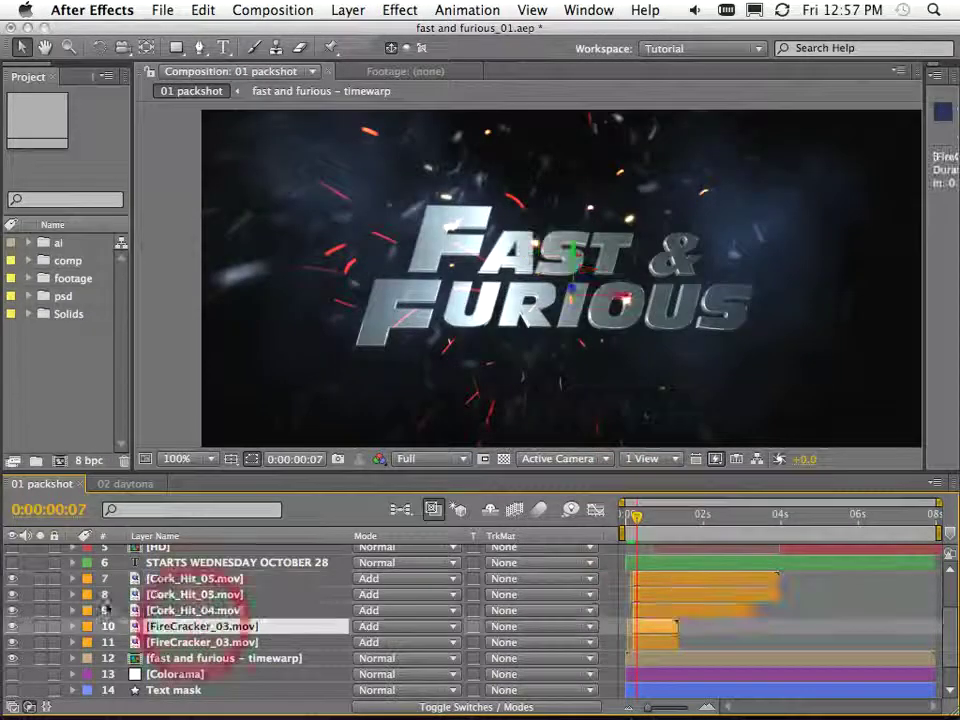
click(13, 588)
key(F2)
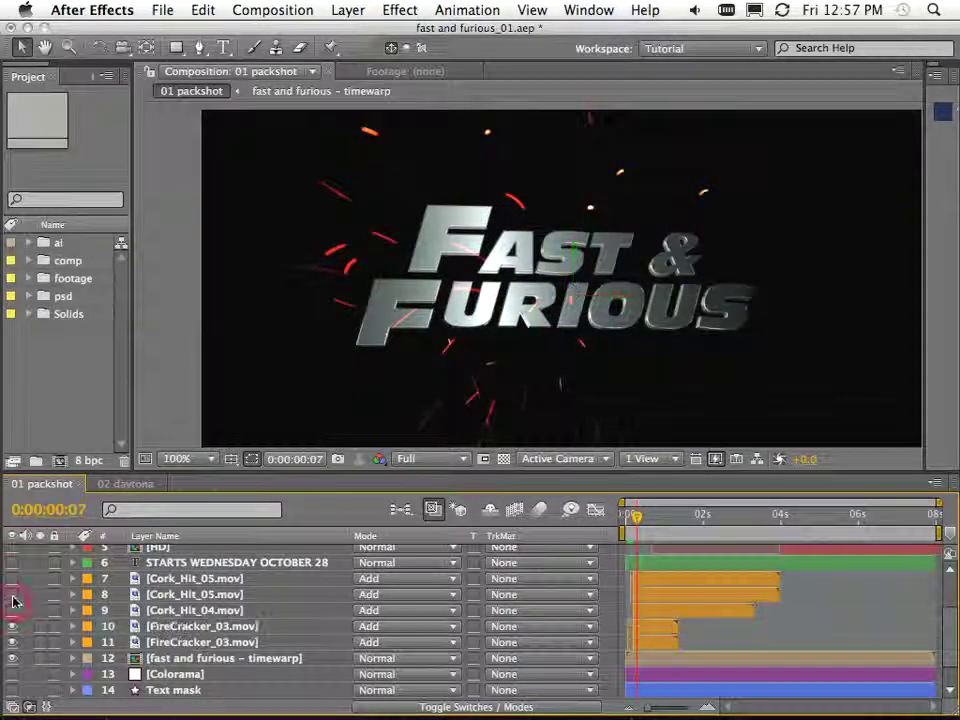
click(13, 596)
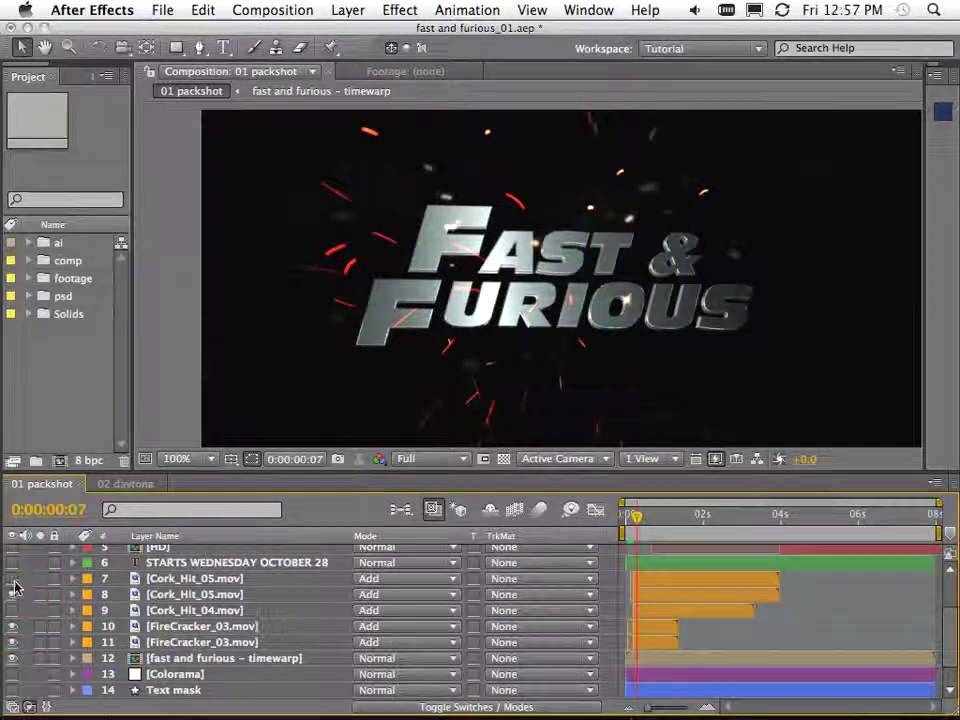
click(13, 608)
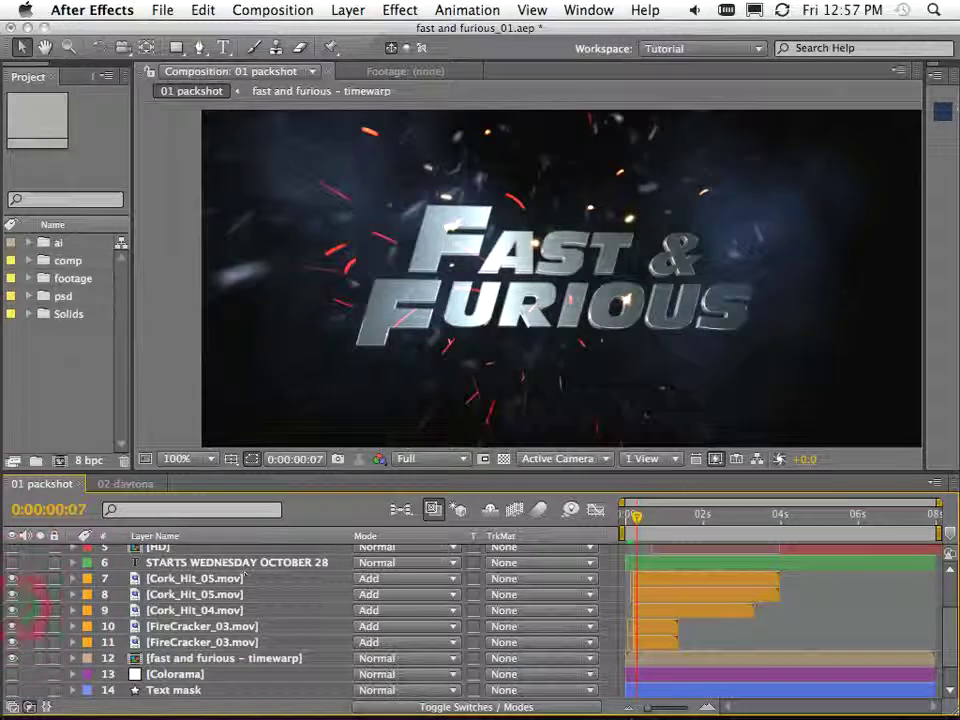
Step: Scrub the falling sparks through 0:00:00:19 and 0:00:00:23, and set the current time to 0:00:00:18
drag(636, 517, 656, 522)
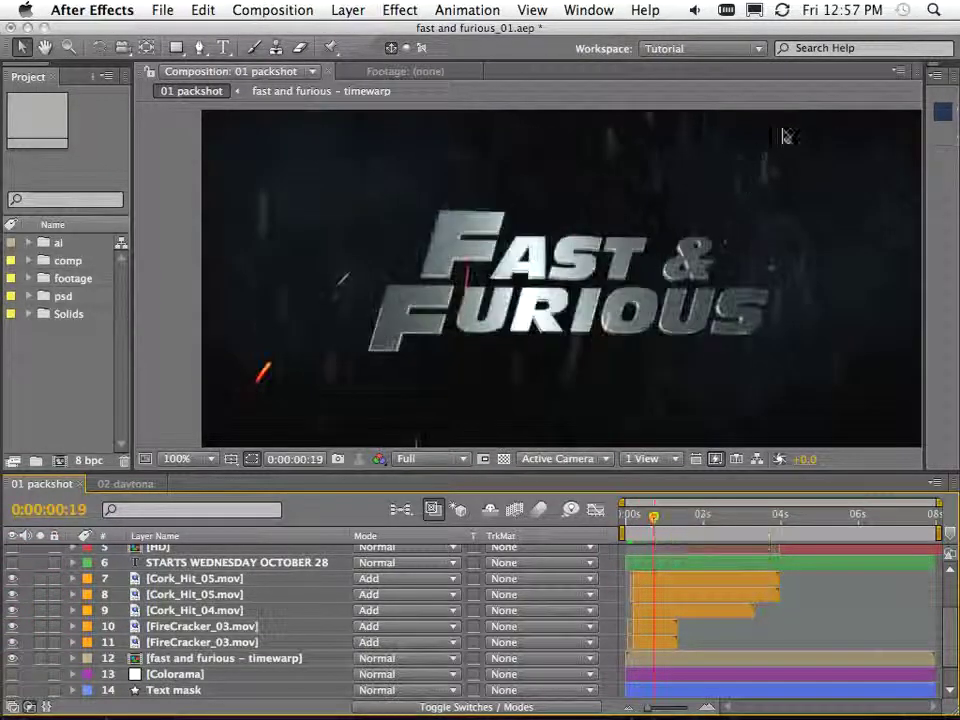
drag(654, 518, 662, 519)
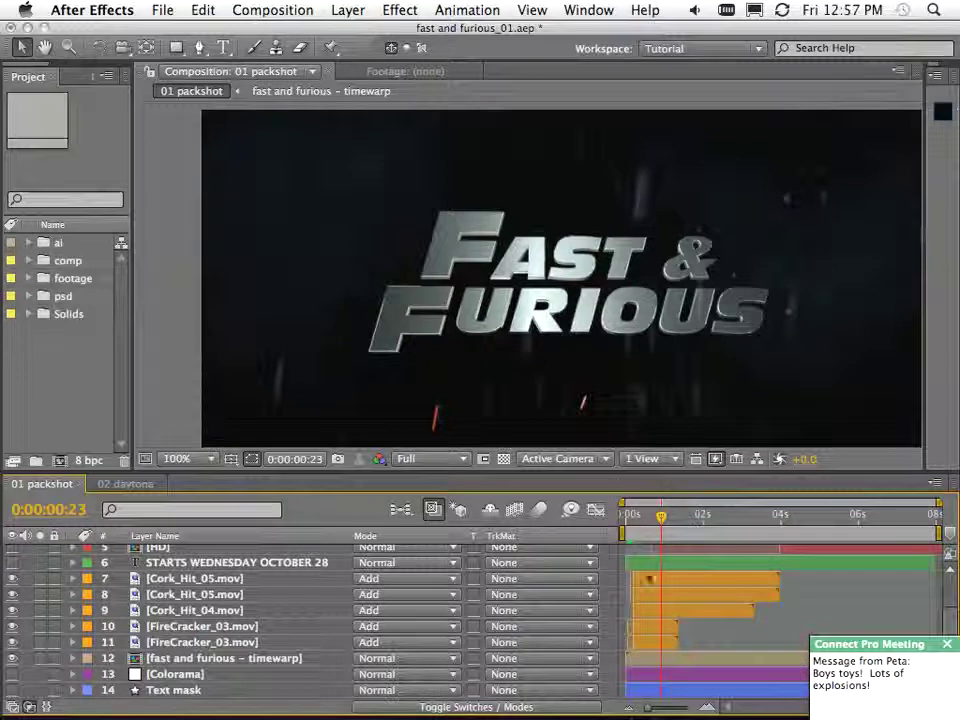
mouse_move(661, 518)
mouse_down()
mouse_move(683, 524)
mouse_move(658, 527)
mouse_up()
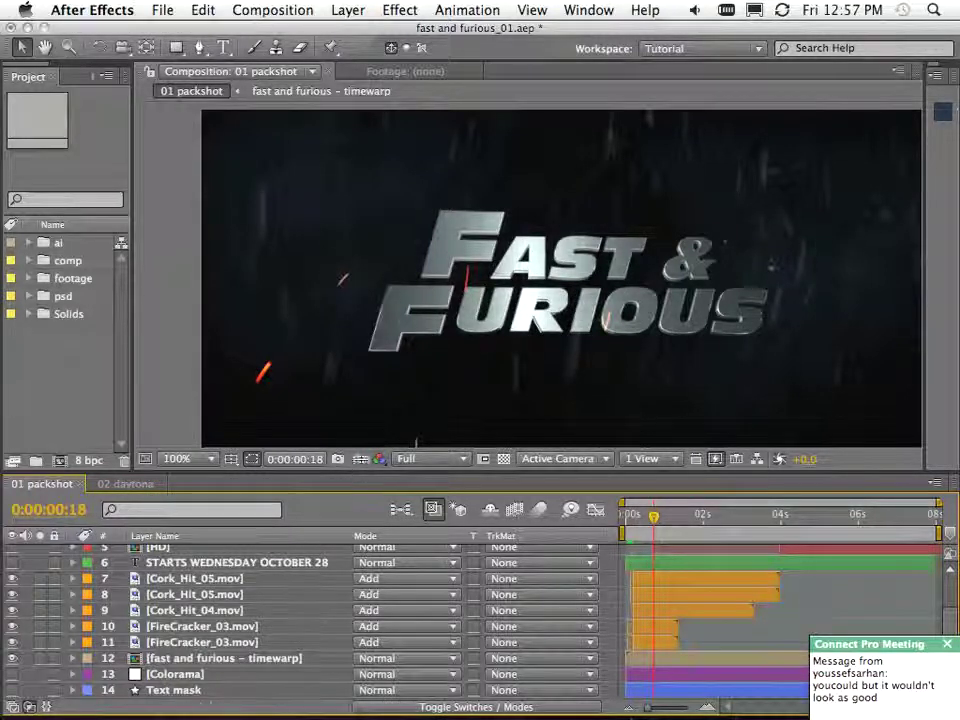
Step: Make the timeline taller, list the effects on the fast and furious - timewarp layer and expand its enabled Colorama effect
drag(355, 471, 345, 408)
click(203, 549)
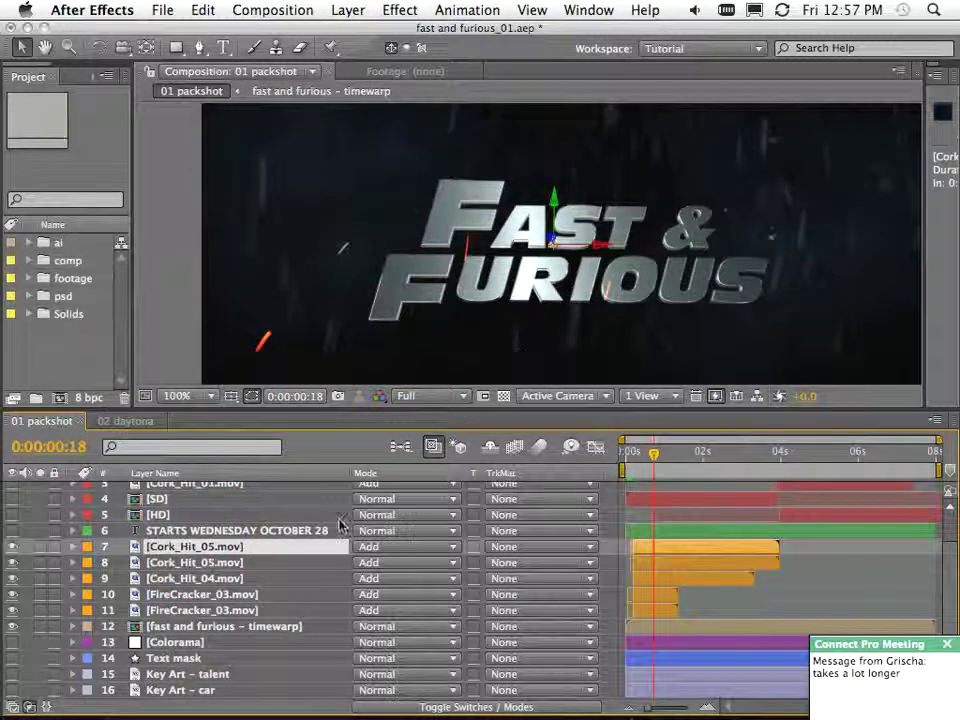
click(192, 627)
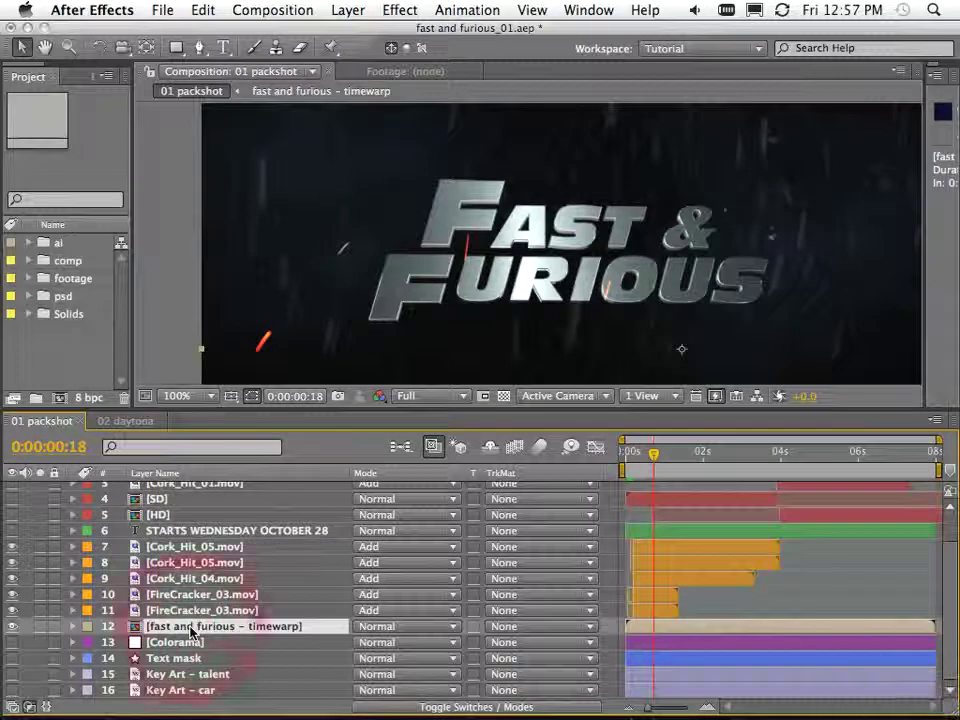
key(e)
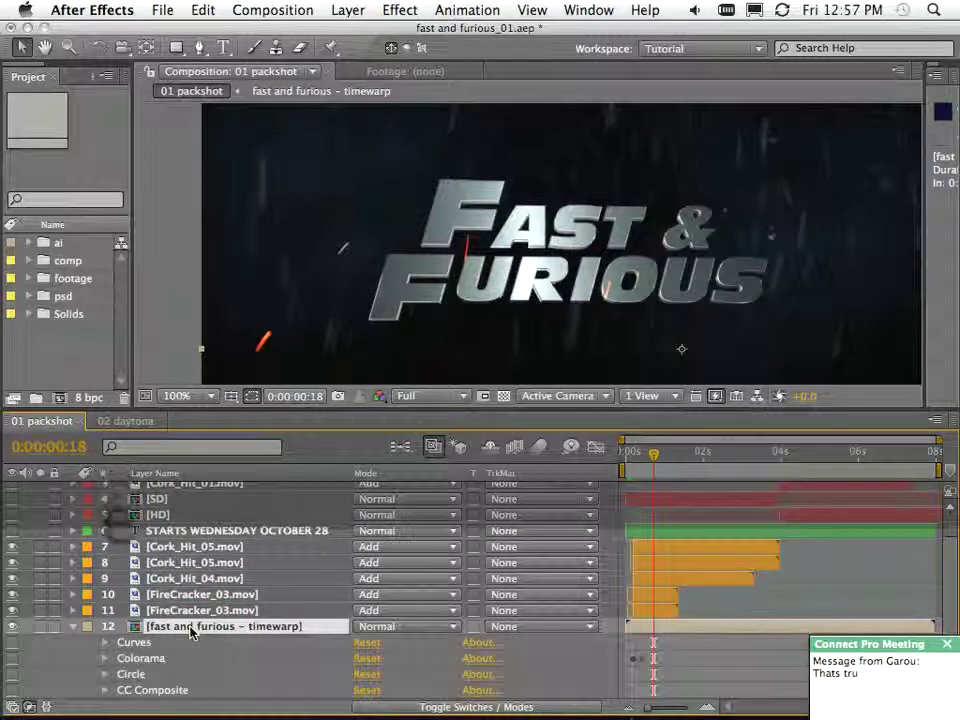
drag(249, 418, 252, 381)
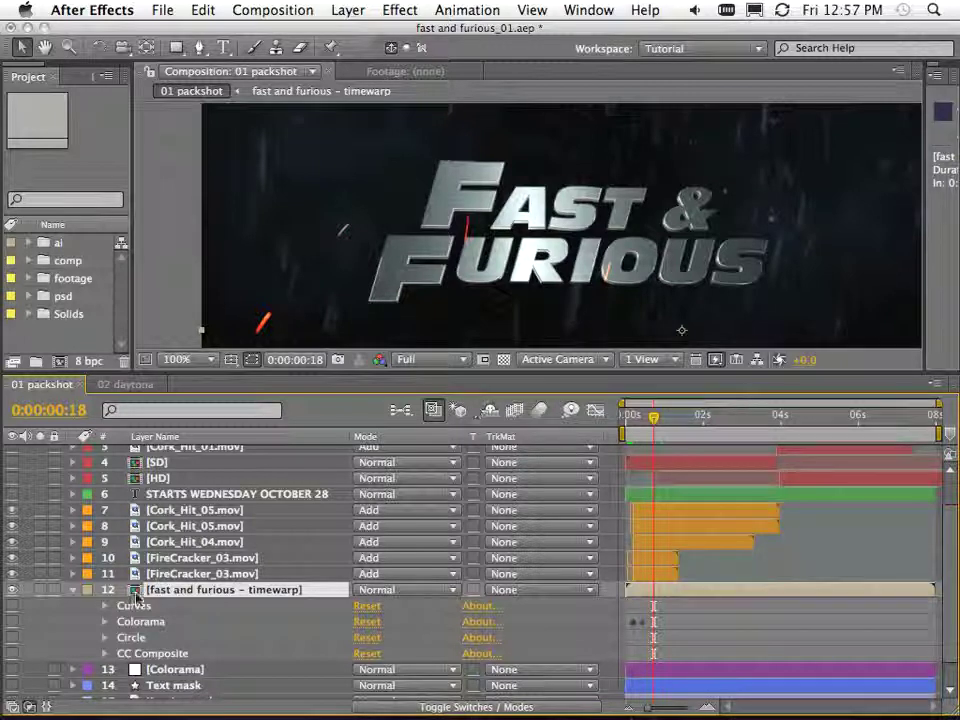
click(141, 621)
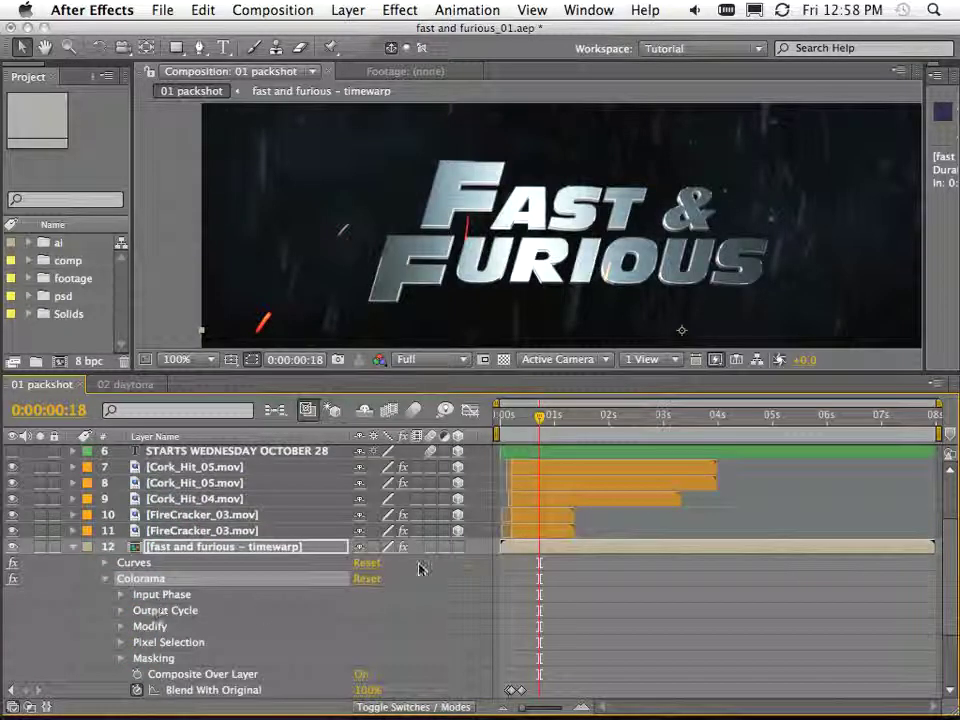
Step: Collapse Colorama and leave it as the only enabled effect on the timewarp layer, with Curves, Circle and CC Composite off
alt+scroll(502, 658, up, 2)
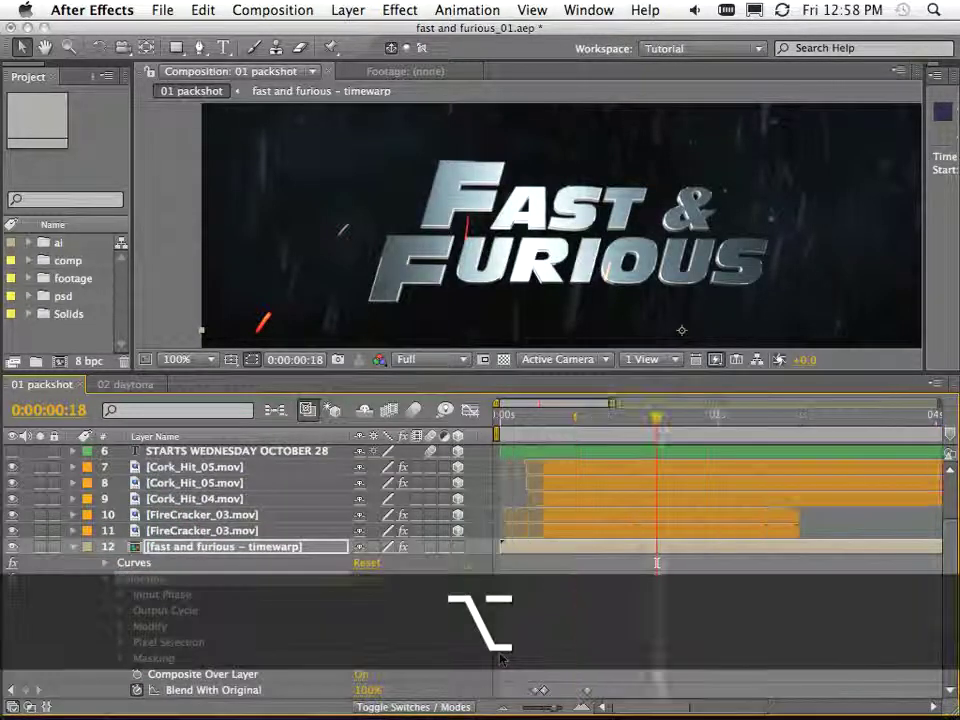
alt+scroll(502, 658, up, 2)
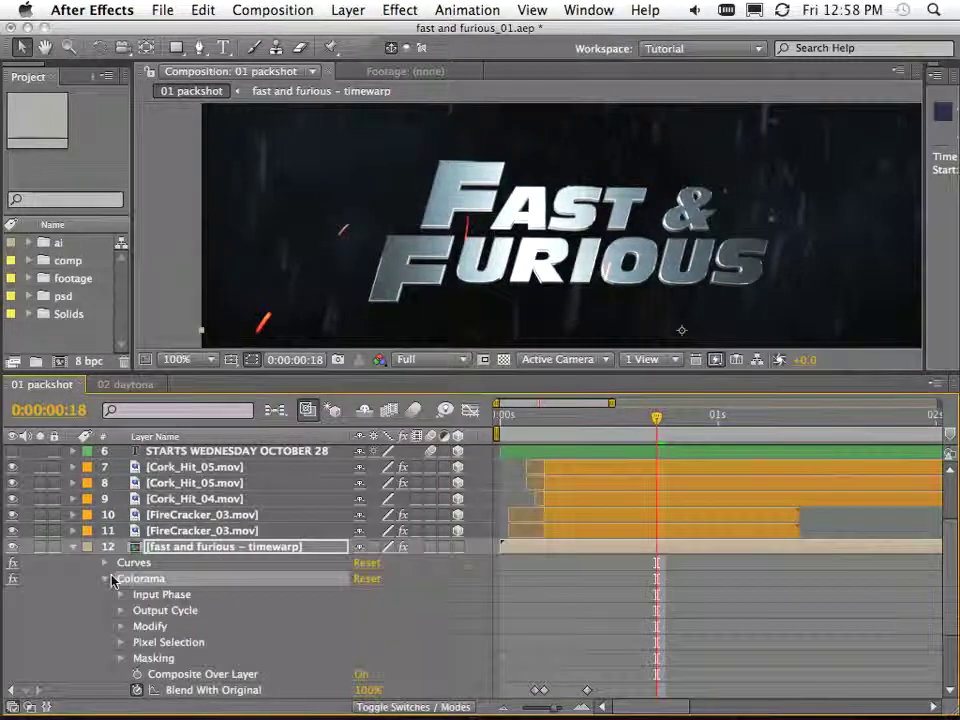
click(104, 578)
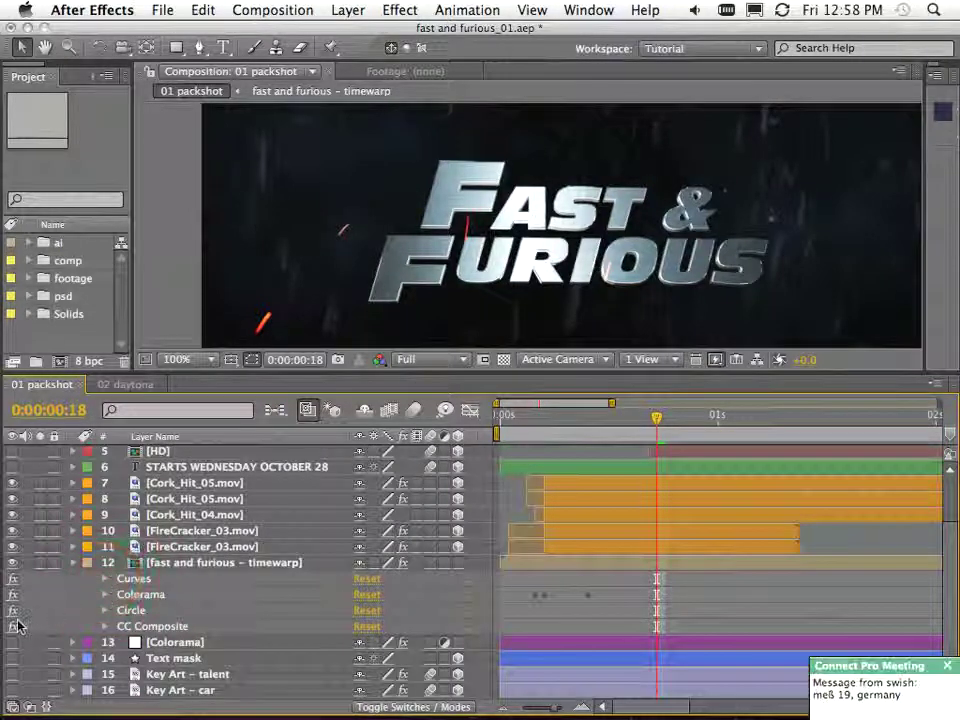
scroll(14, 601, up, 1)
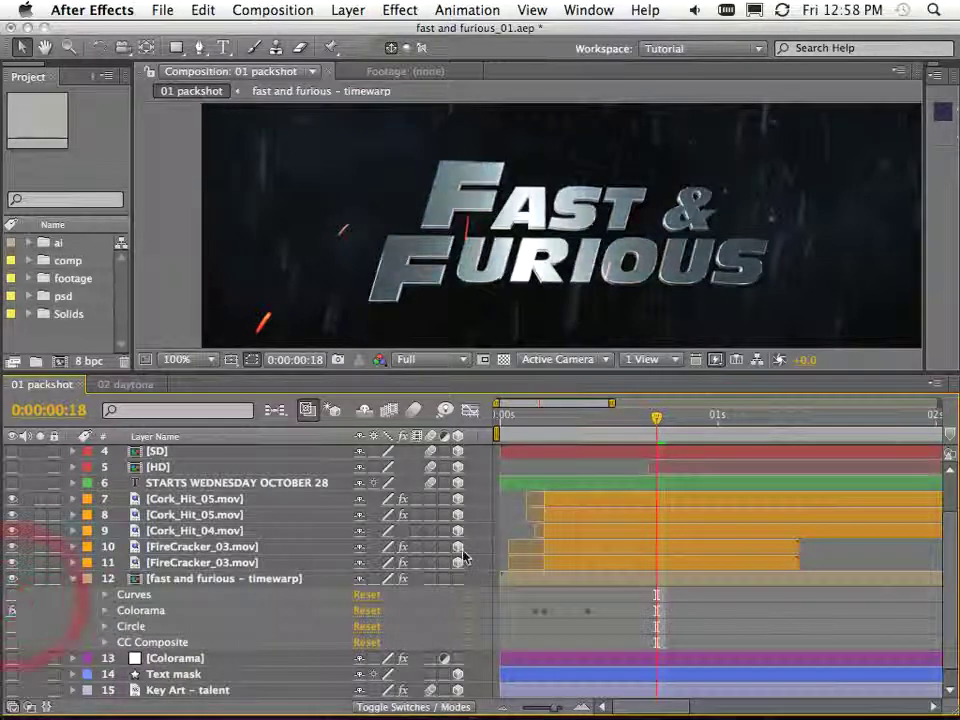
Step: Reveal the timewarp layer's Blend With Original keyframes, go to the second one at 0:00:00:05 and solo the layer
click(175, 582)
key(u)
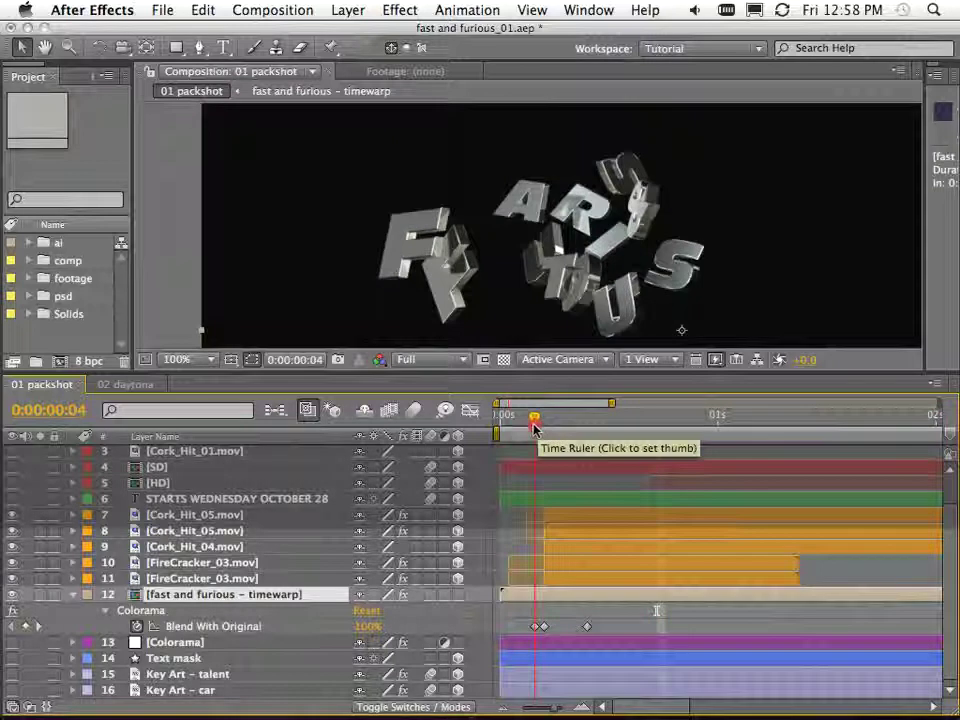
click(536, 428)
key(super+Right)
key(super+Right)
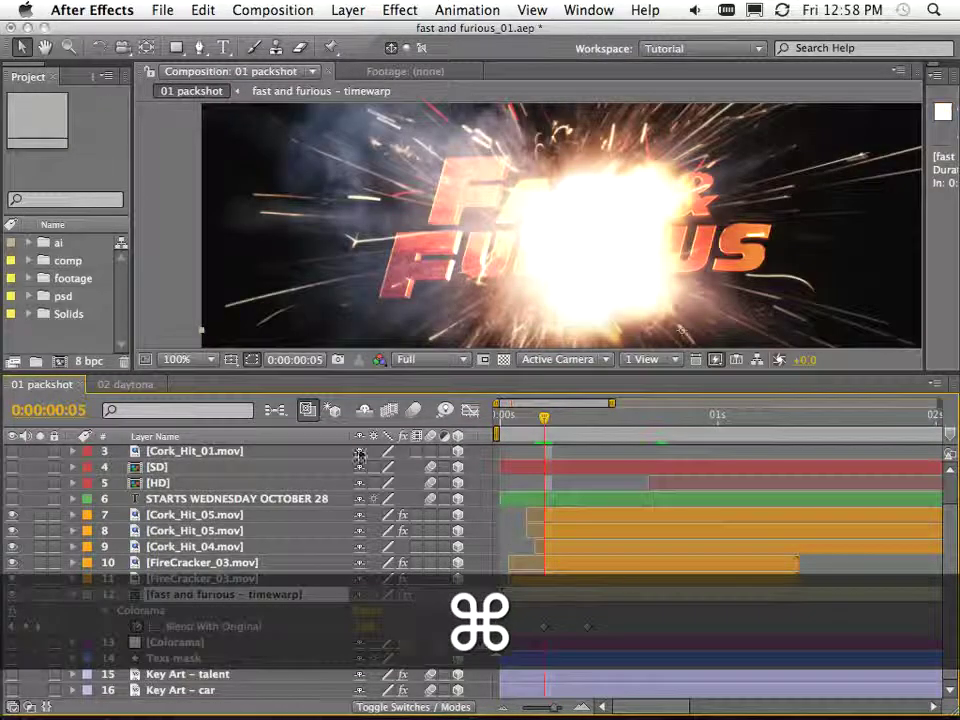
click(38, 596)
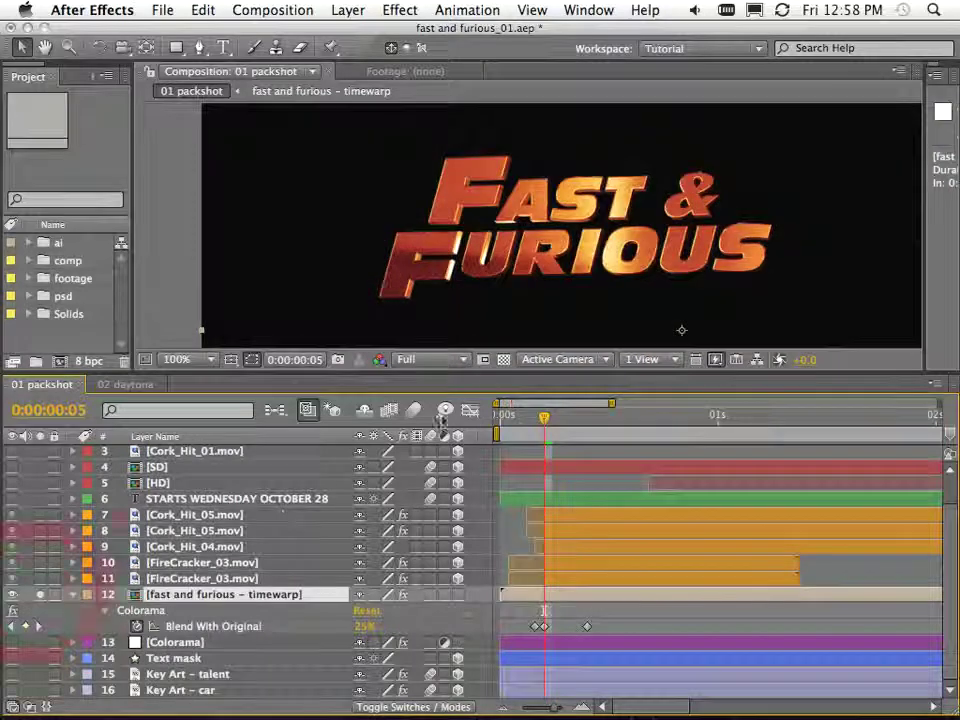
Step: Show the timewarp layer's Colorama settings in a widened Effect Controls view and examine the Output Cycle colour wheel
click(138, 611)
click(88, 78)
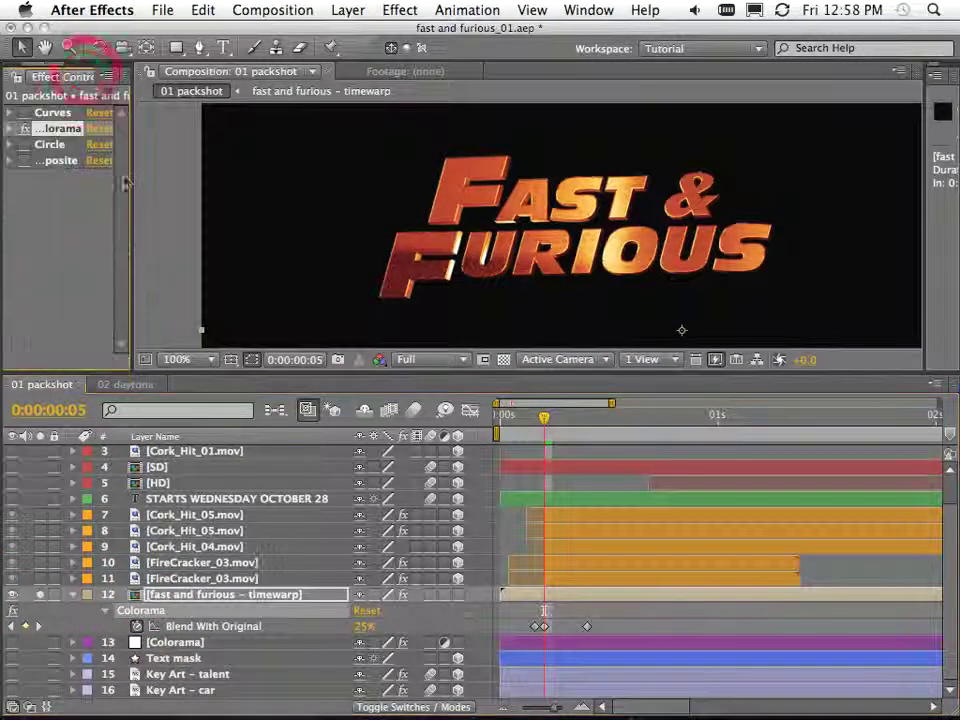
drag(131, 182, 236, 180)
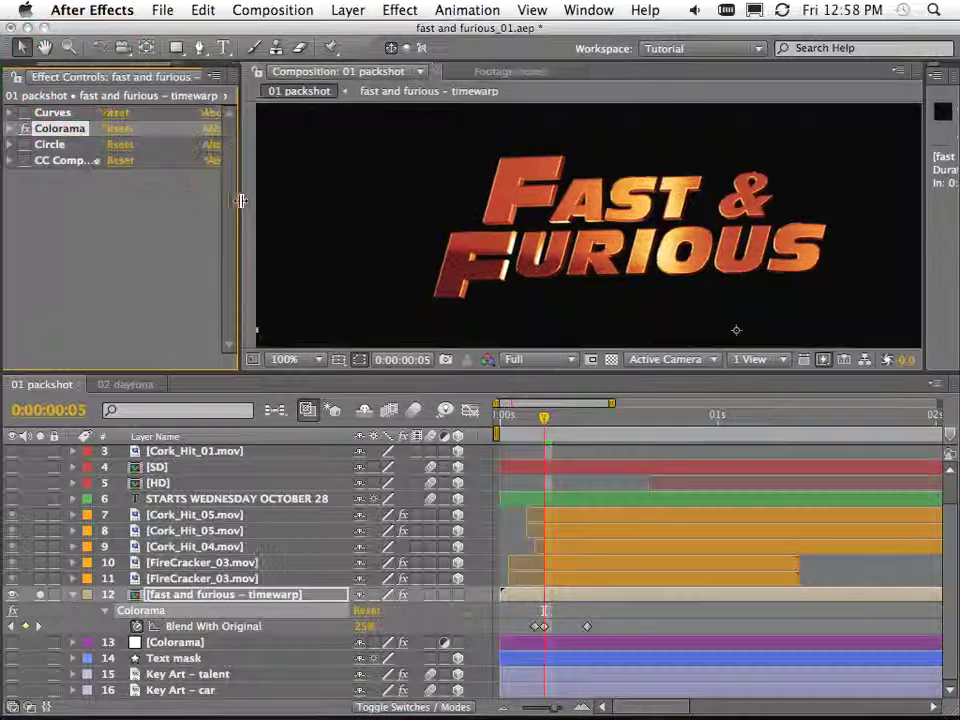
click(11, 128)
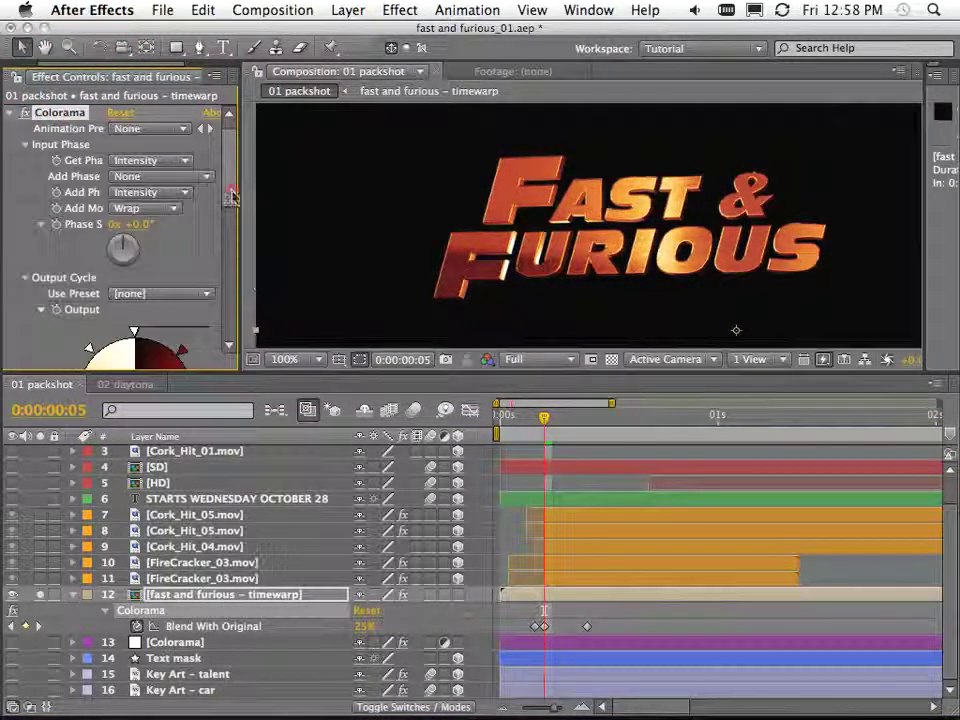
scroll(229, 227, down, 5)
mouse_move(232, 248)
mouse_down()
mouse_move(234, 259)
mouse_move(238, 239)
mouse_up()
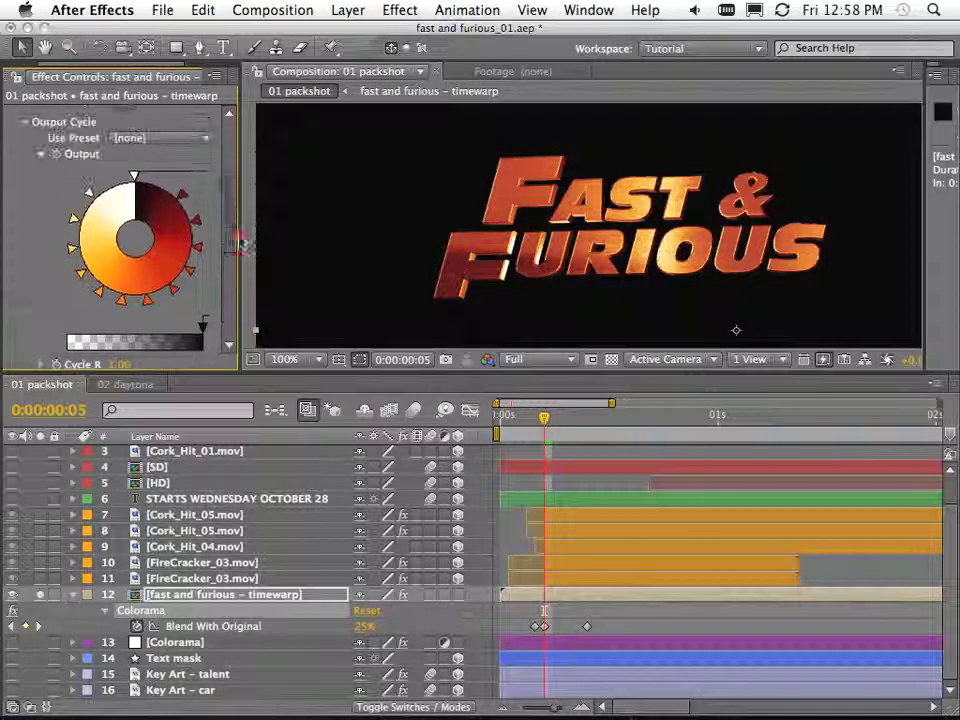
Step: Check Colorama's available preset palettes without changing the current one, and narrow the Effect Controls view
click(162, 140)
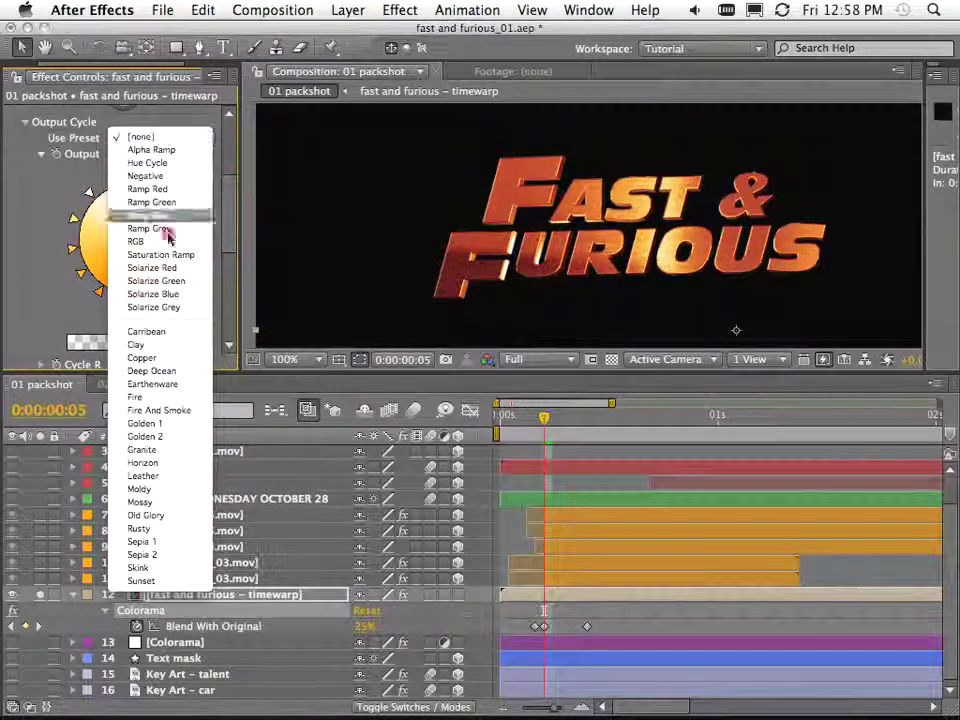
click(378, 385)
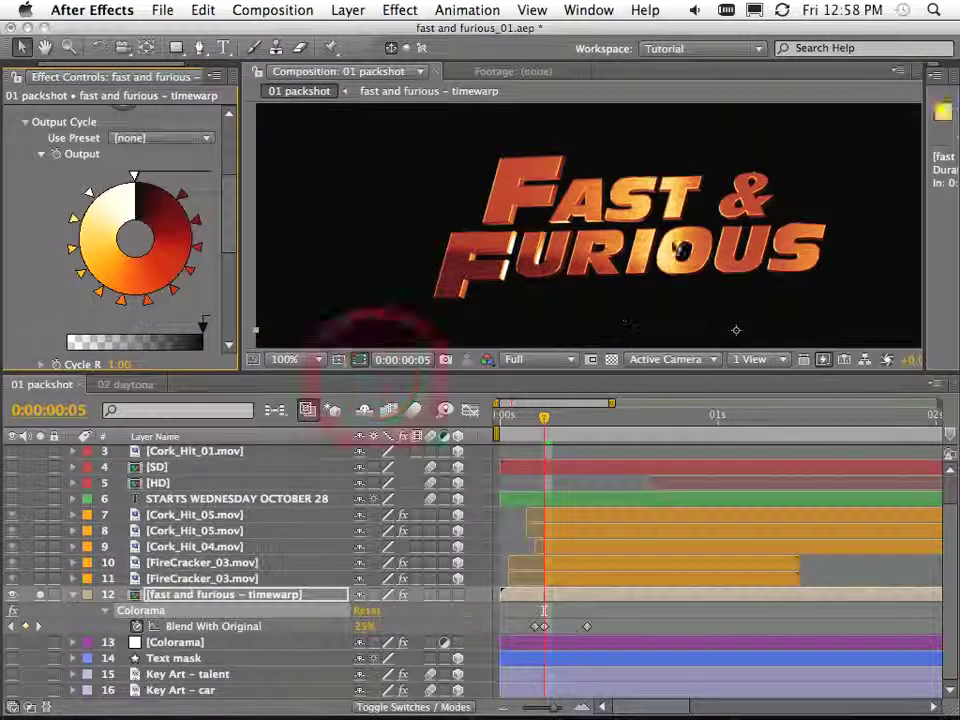
drag(243, 243, 176, 225)
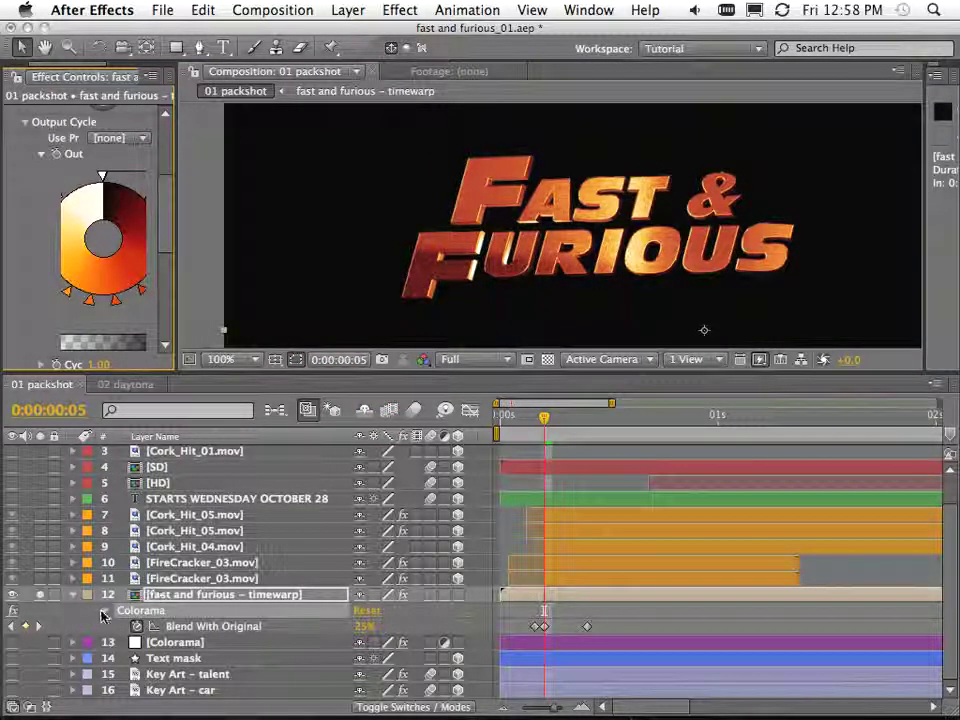
Step: List all effects on the timewarp layer, enable Circle and select it in a widened Effect Controls view with Colorama collapsed
click(104, 610)
key(e)
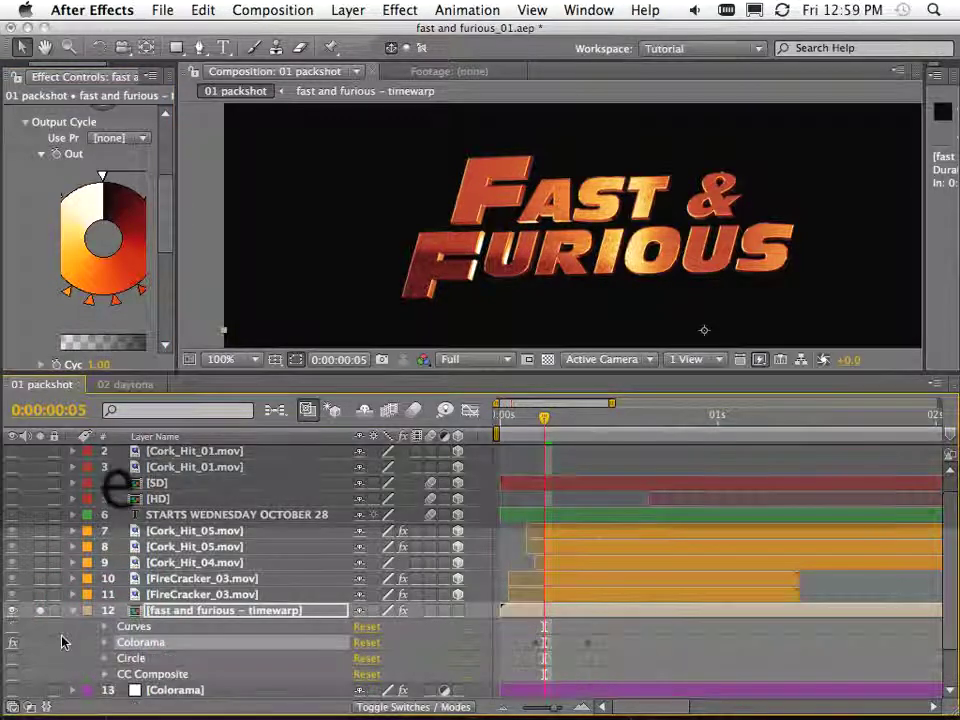
click(13, 658)
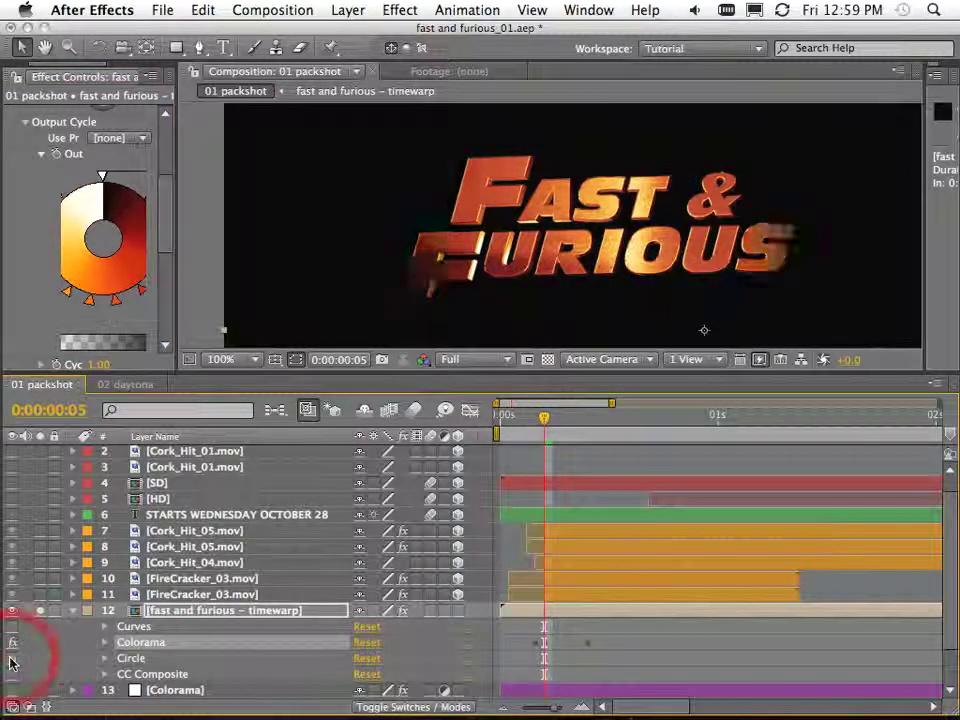
click(148, 658)
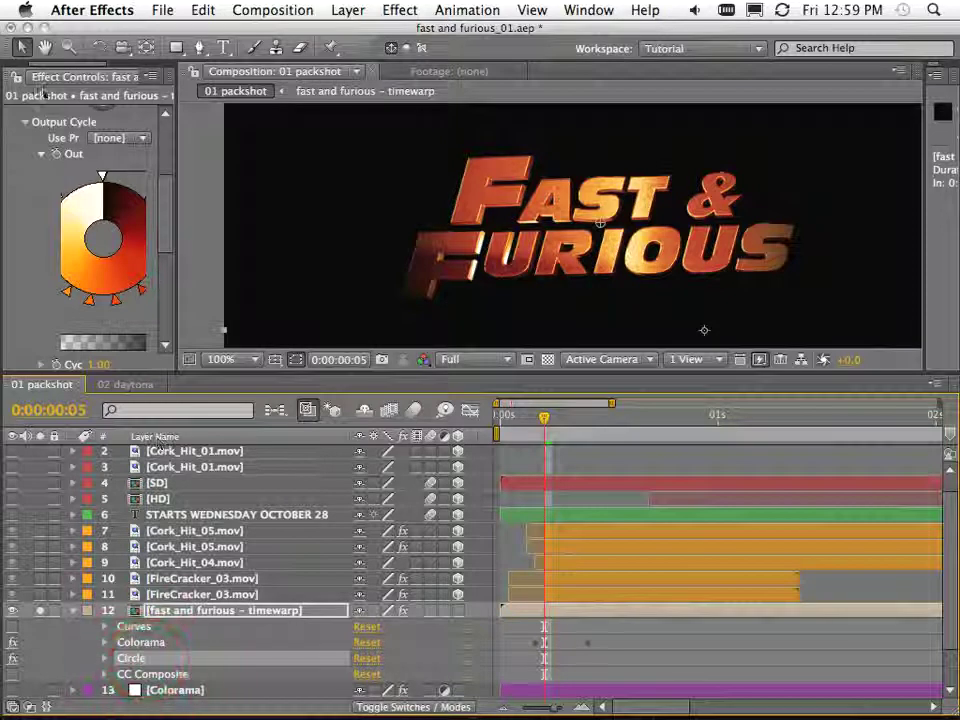
drag(174, 172, 294, 172)
scroll(97, 212, up, 5)
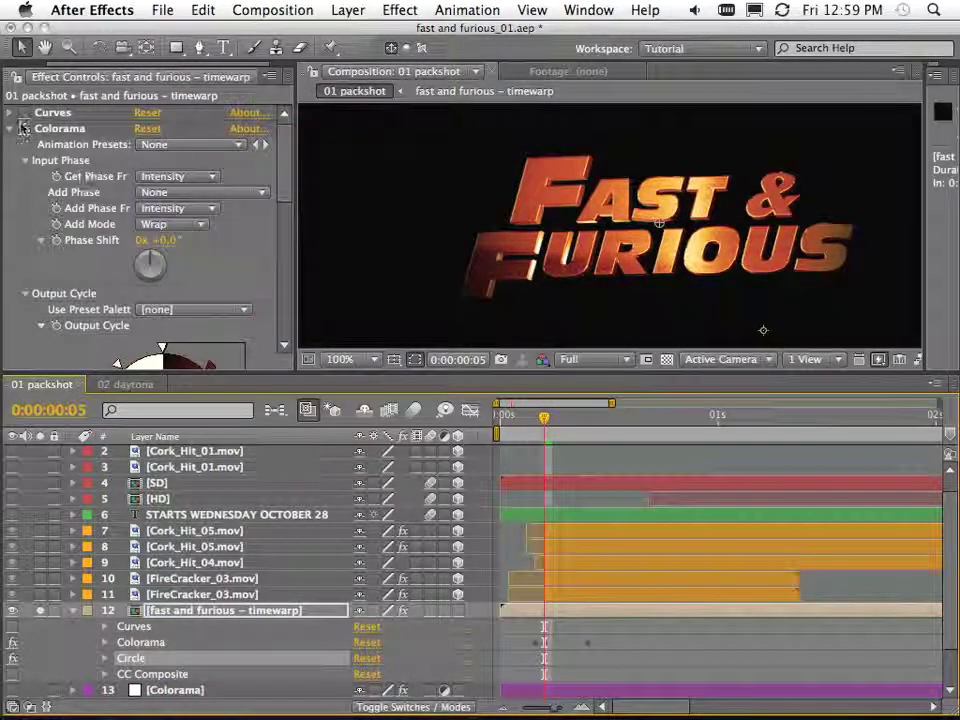
click(12, 131)
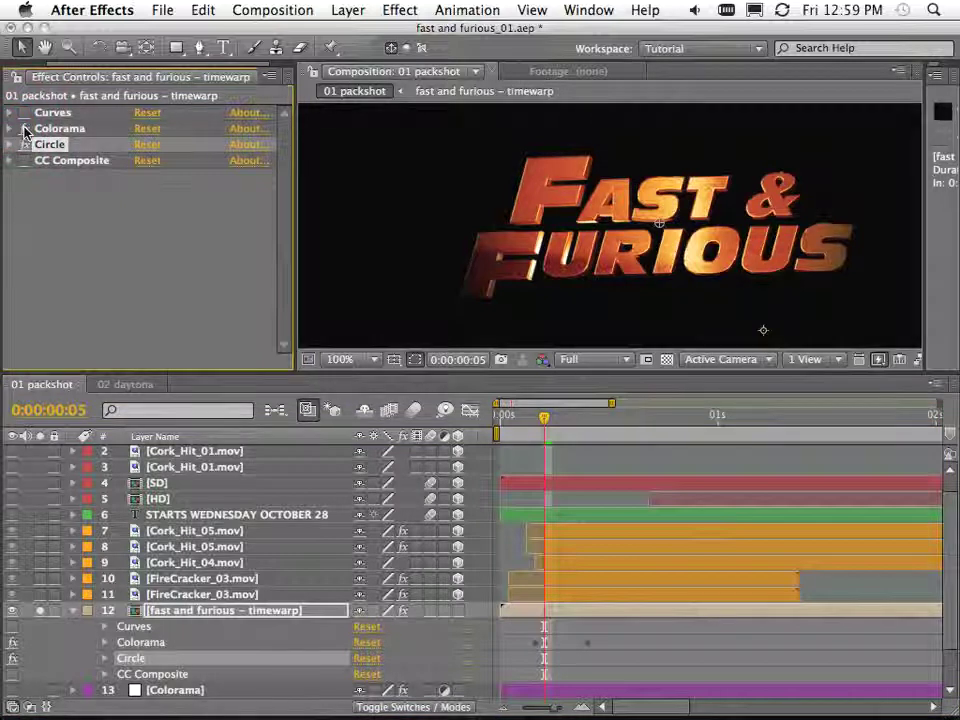
Step: Turn off Colorama, expand Circle and set its Blending Mode to Normal, undoing the extra adjustment to its settings
click(24, 131)
click(10, 144)
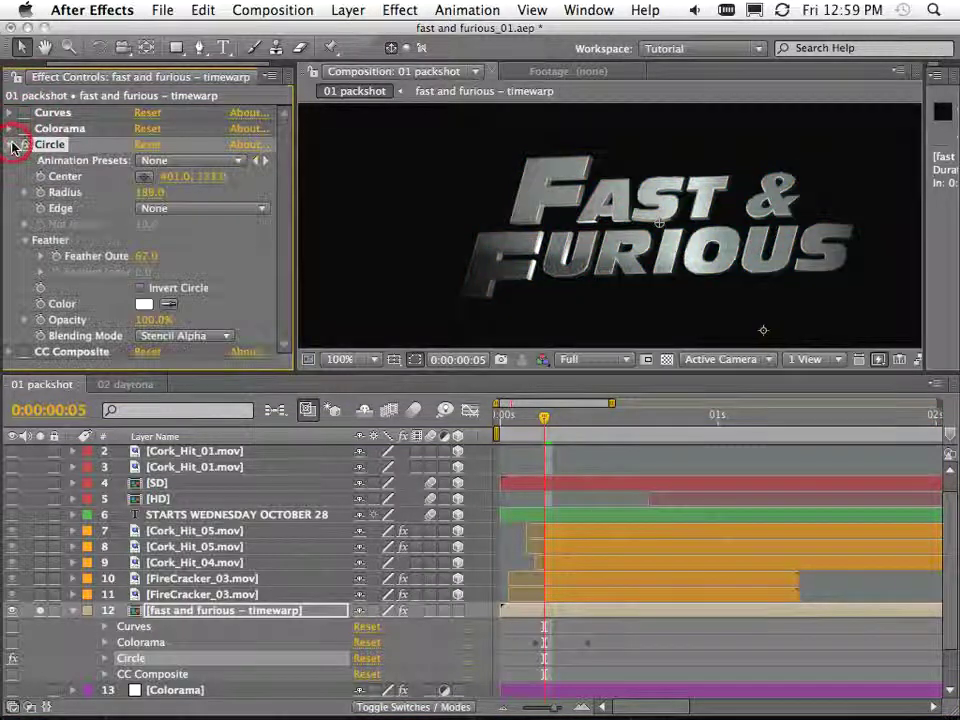
click(182, 336)
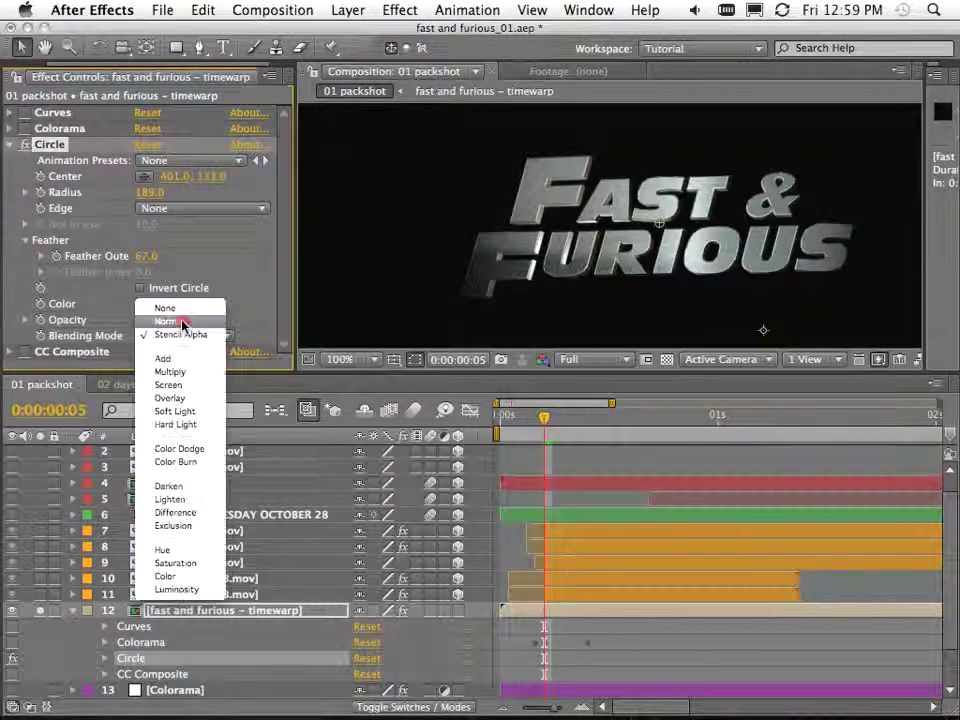
click(182, 319)
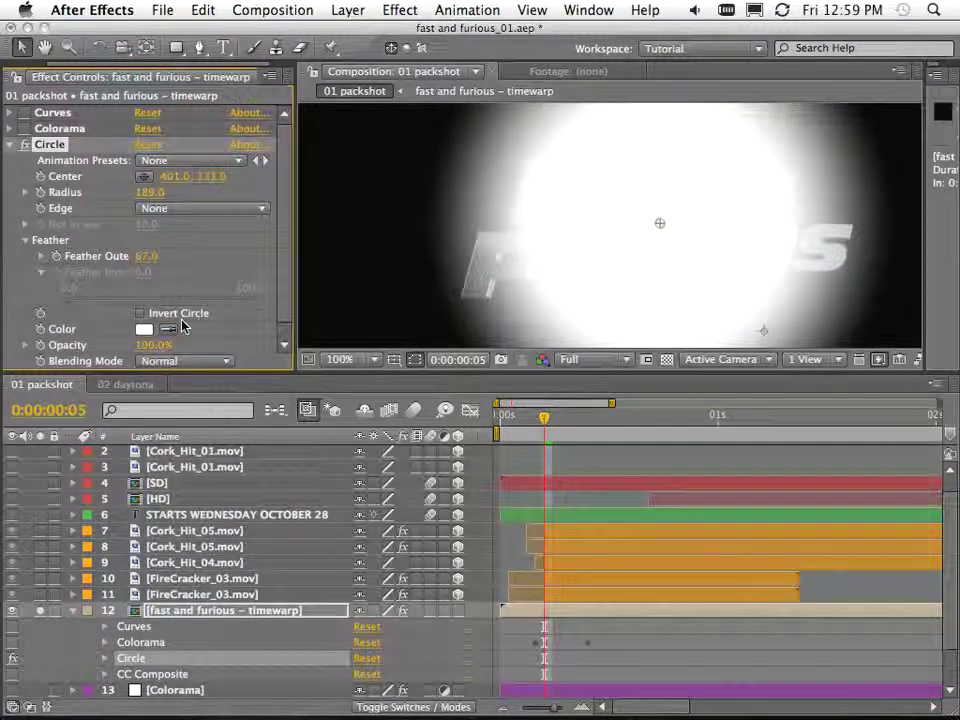
drag(143, 262, 130, 289)
key(super+z)
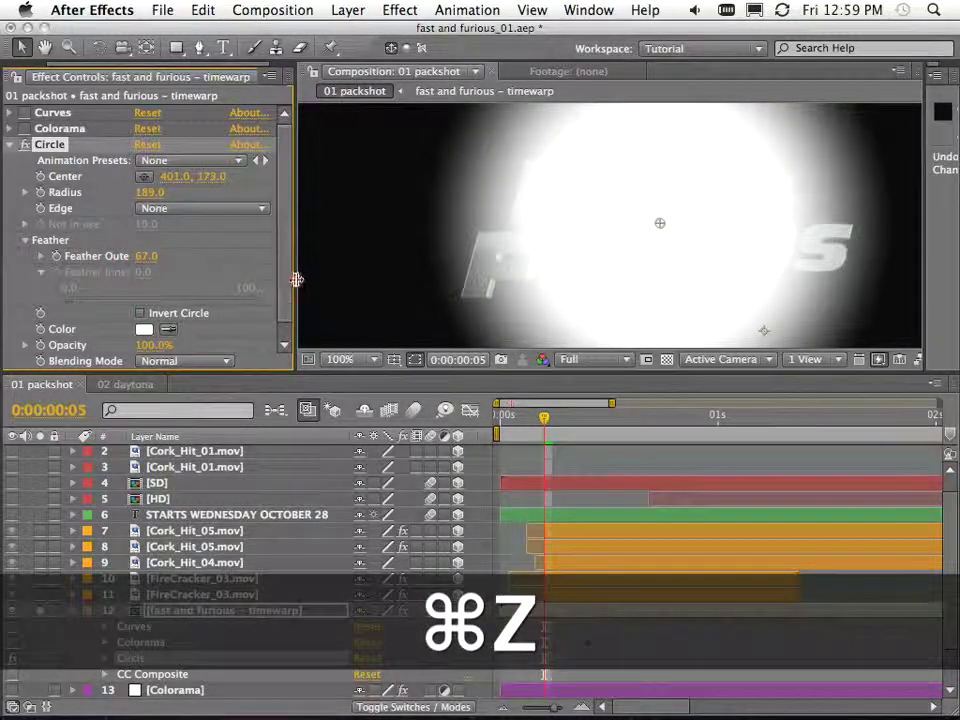
Step: Set Circle's Blending Mode back to Stencil Alpha and re-enable Colorama on the timewarp layer
click(167, 361)
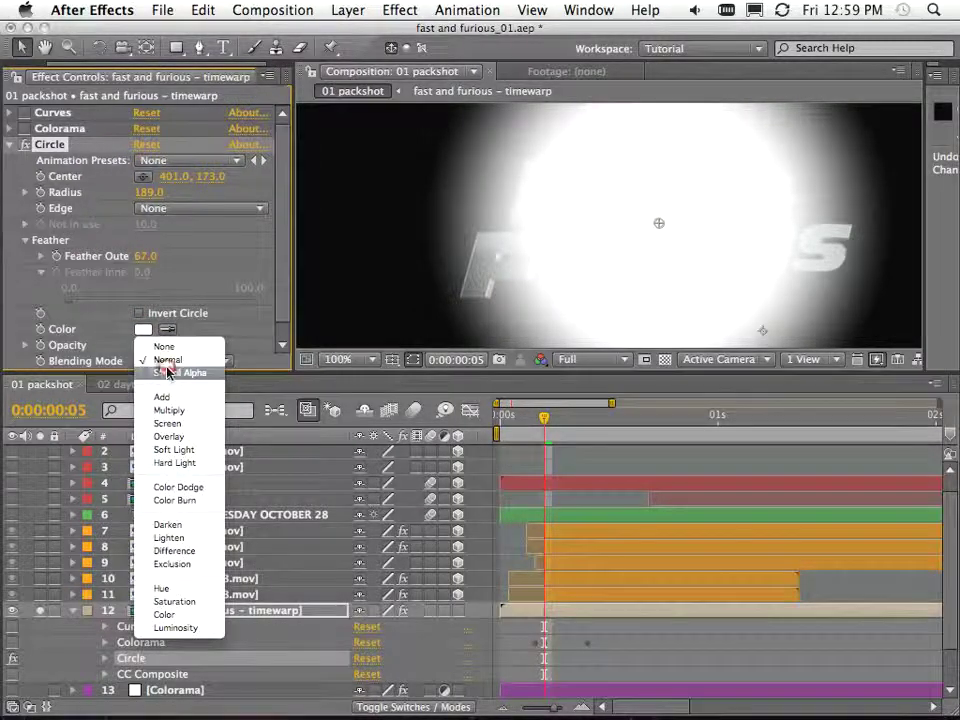
click(172, 372)
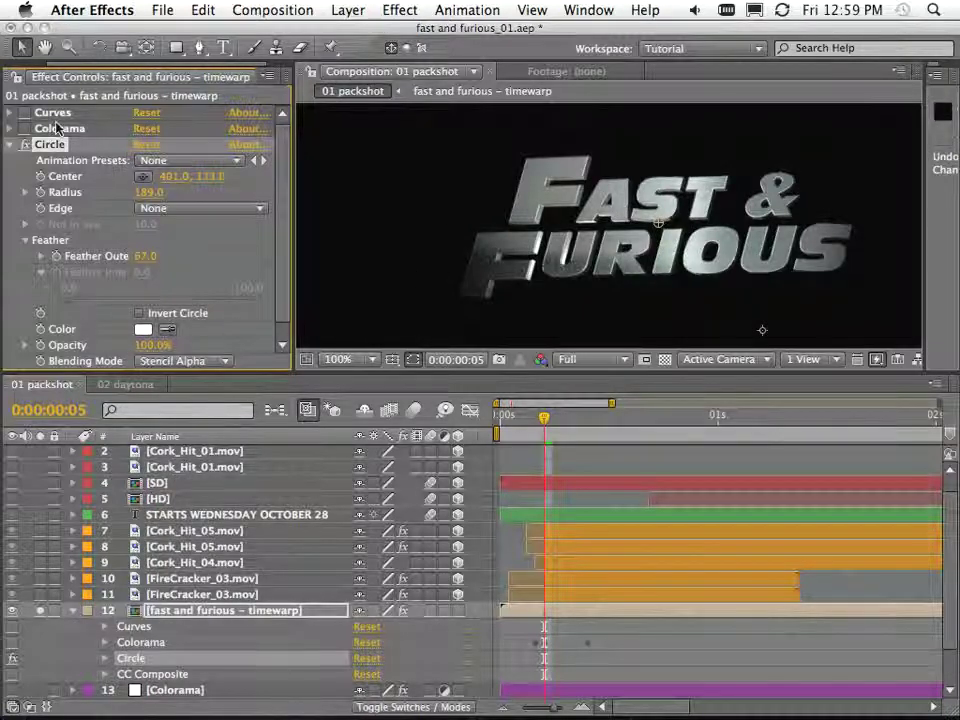
click(57, 128)
click(26, 129)
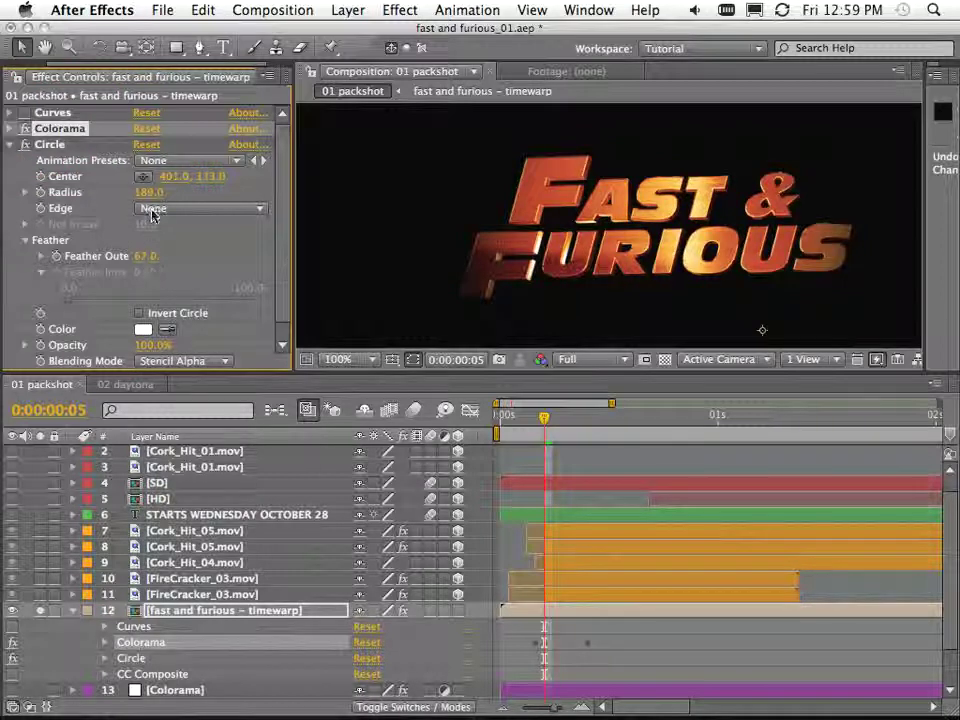
Step: Reduce Circle's Radius to 114 and enable the timewarp layer's CC Composite effect
click(112, 147)
drag(148, 192, 152, 264)
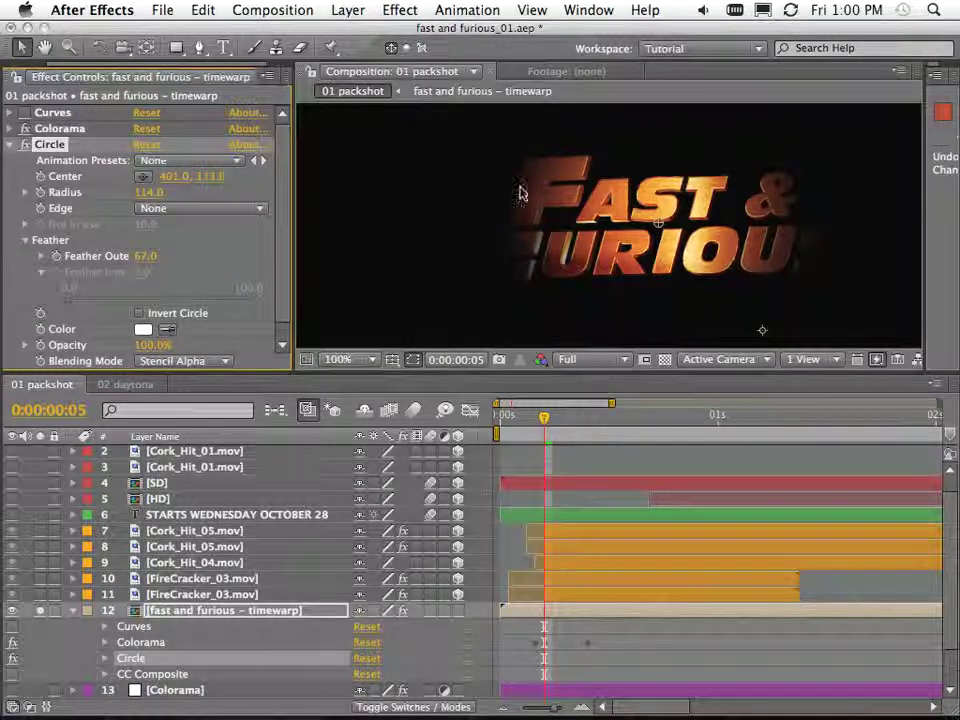
click(147, 676)
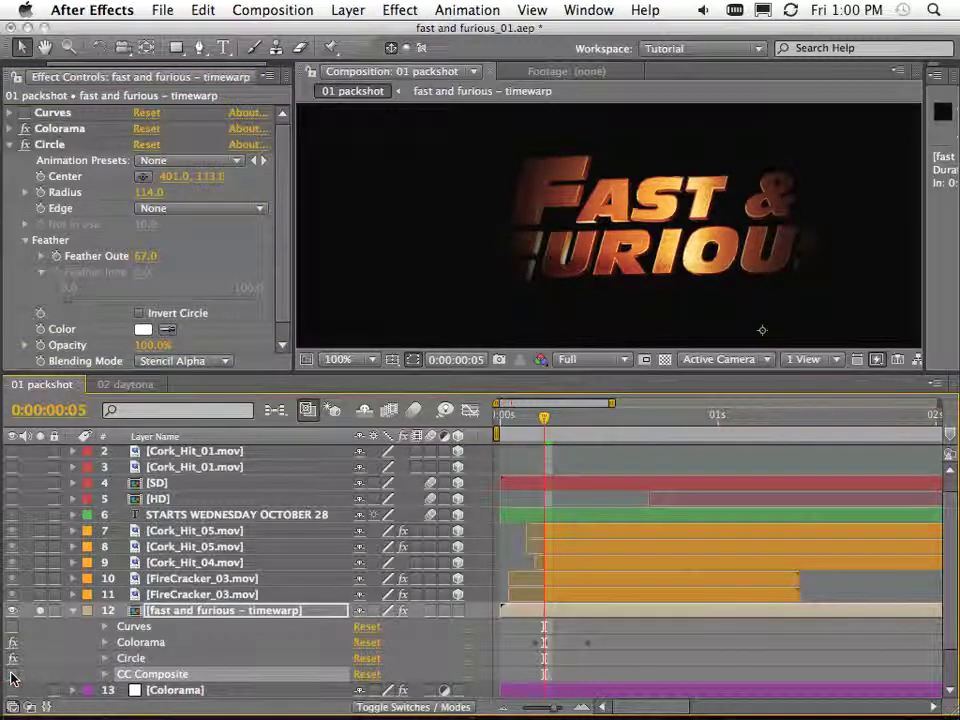
click(11, 675)
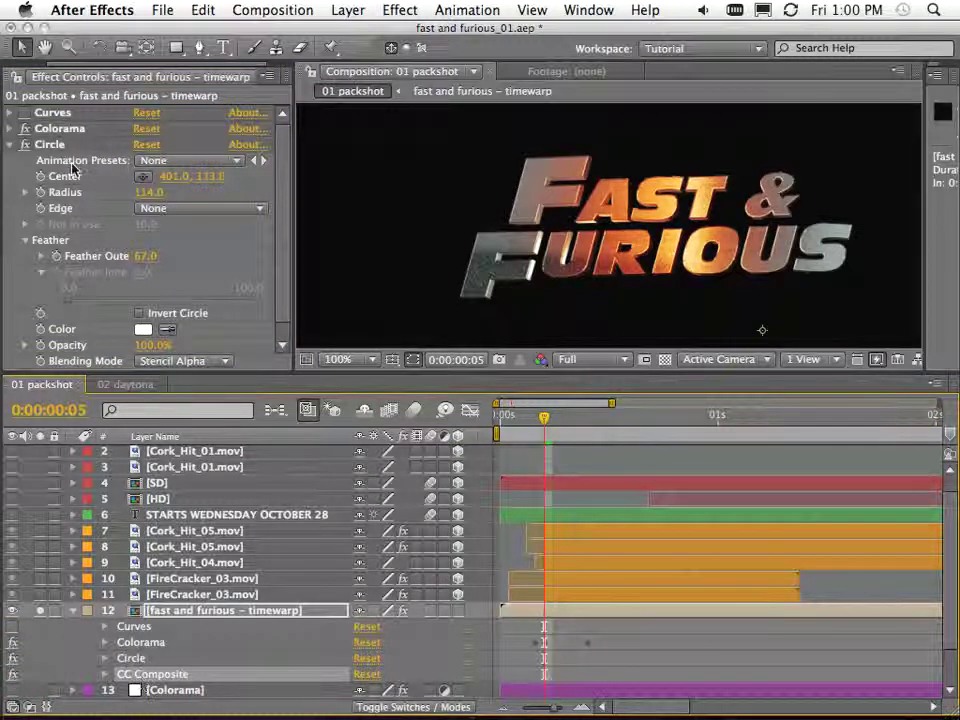
Step: Collapse Circle, expand CC Composite and check the Composite Original options, leaving it on Behind
click(11, 145)
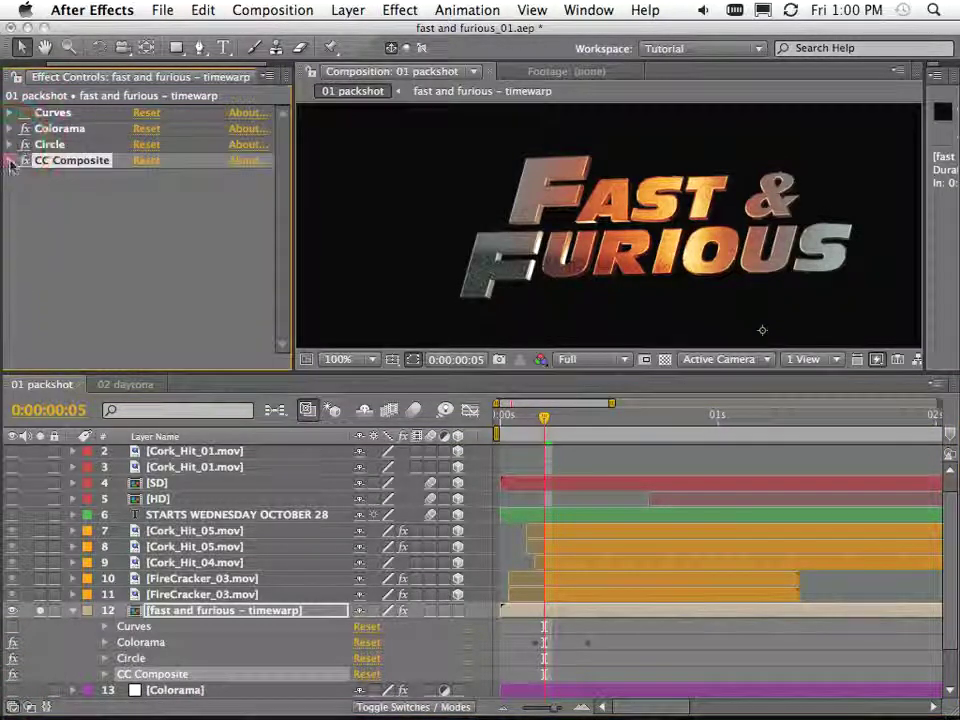
click(10, 161)
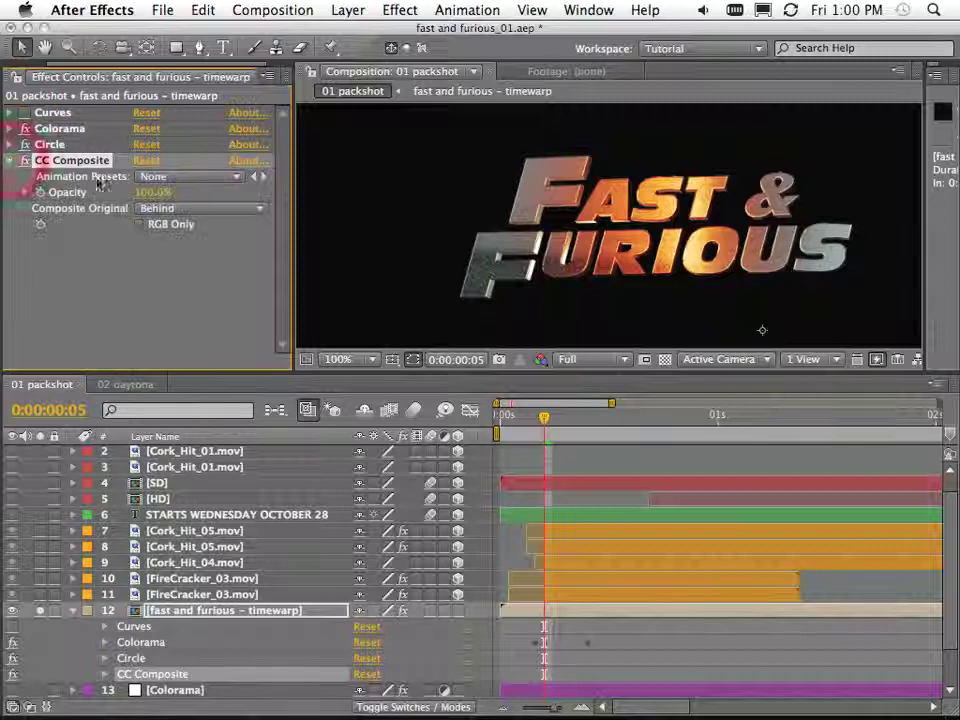
click(208, 208)
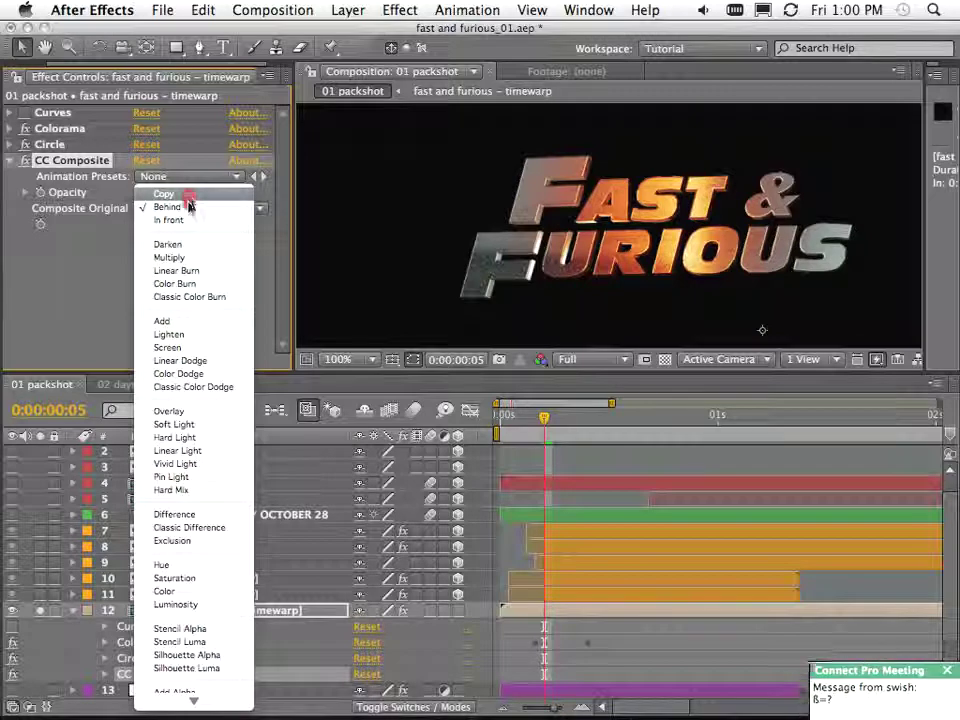
click(17, 274)
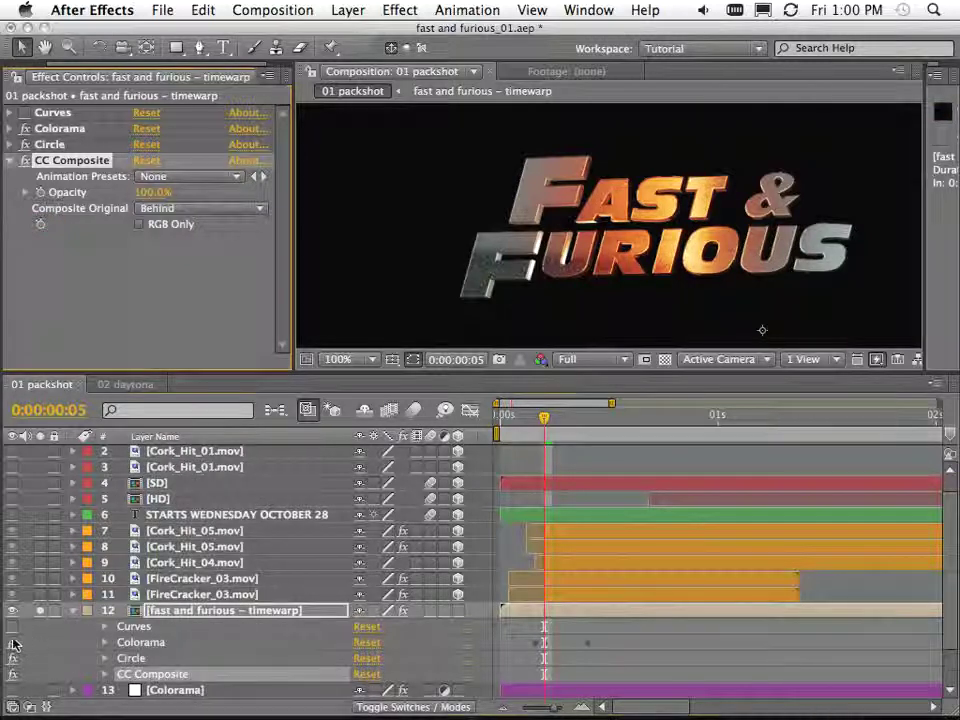
Step: Go to 0:00:00:06 and enable Curves on the timewarp layer
drag(14, 662, 14, 673)
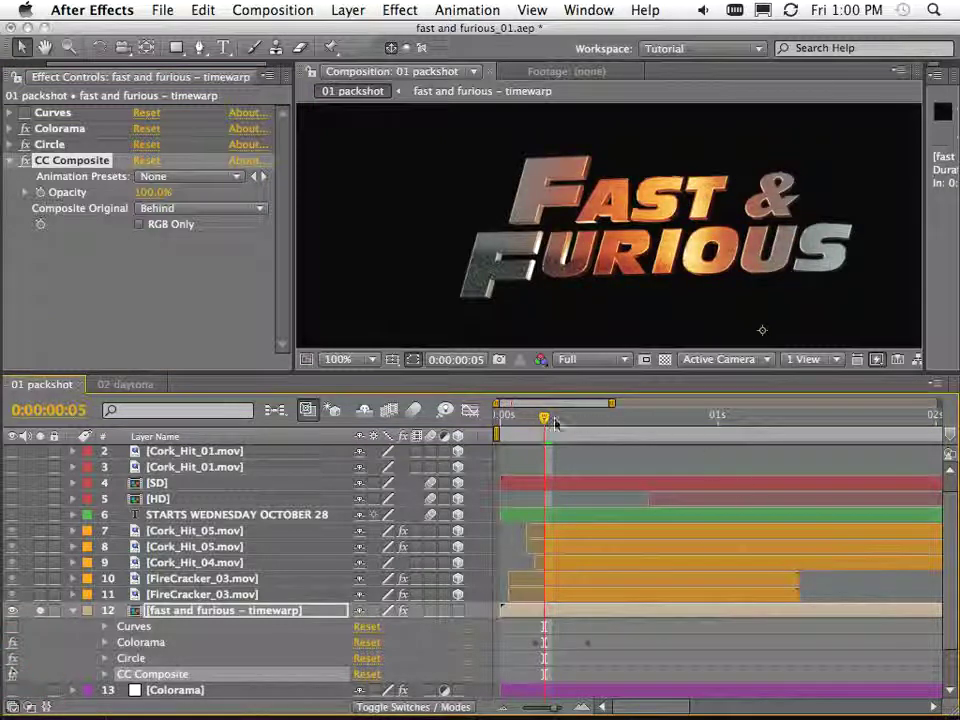
click(563, 423)
mouse_move(563, 423)
mouse_down()
mouse_move(582, 421)
mouse_move(544, 422)
mouse_move(545, 437)
mouse_move(553, 435)
mouse_up()
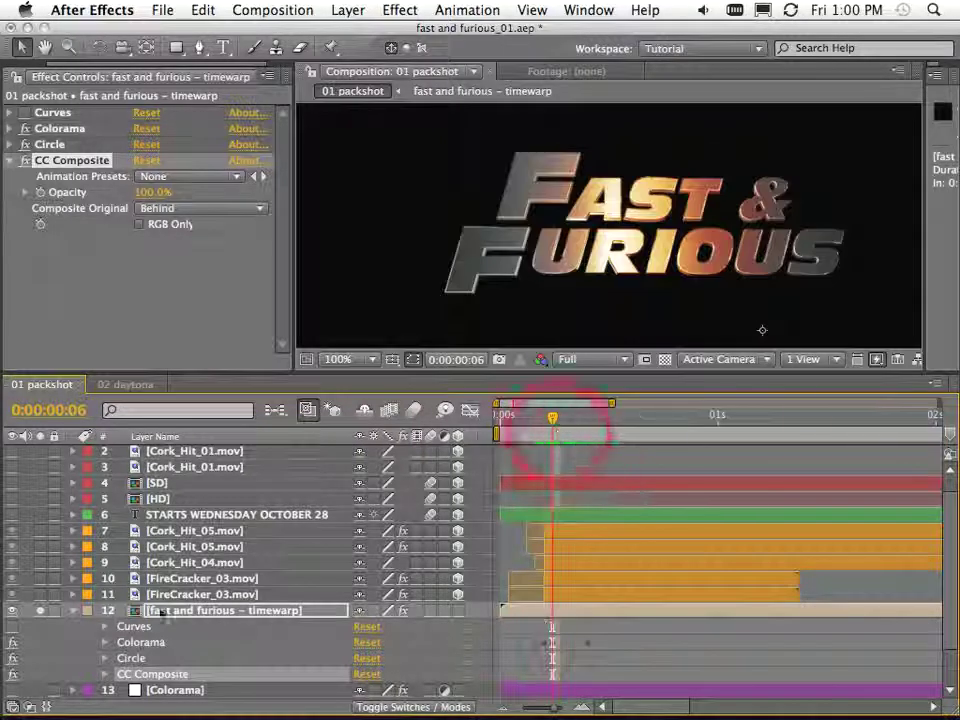
click(125, 627)
click(12, 626)
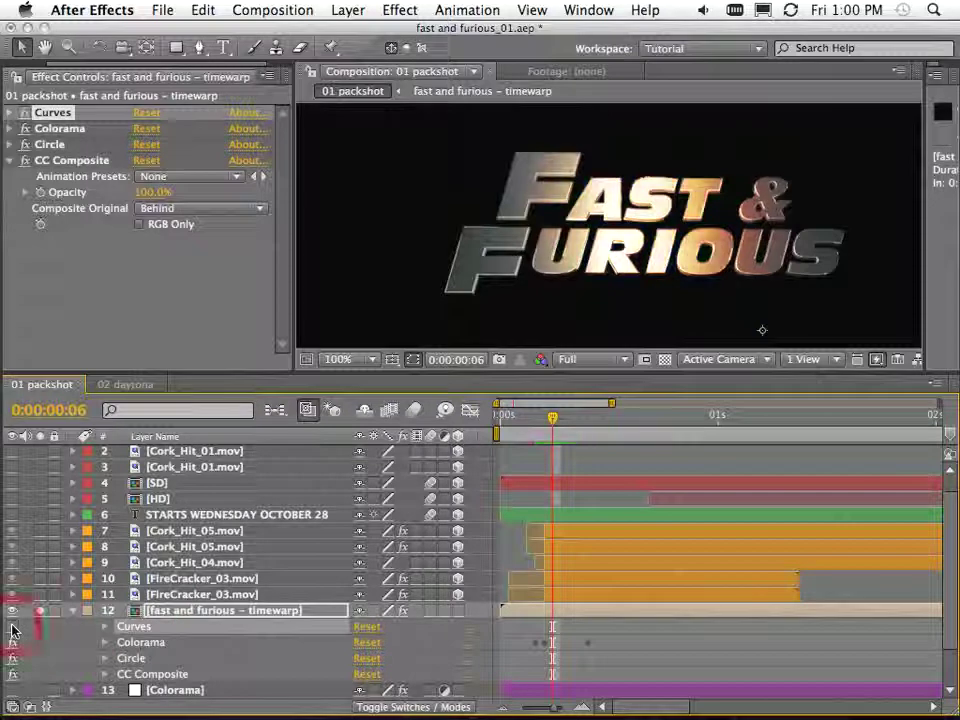
mouse_move(547, 421)
mouse_down()
mouse_move(531, 421)
mouse_move(550, 431)
mouse_up()
Step: Collapse the timewarp layer, solo it together with the Cork_Hit and FireCracker layers 7 to 11, and scrub to 0:00:00:07
click(40, 611)
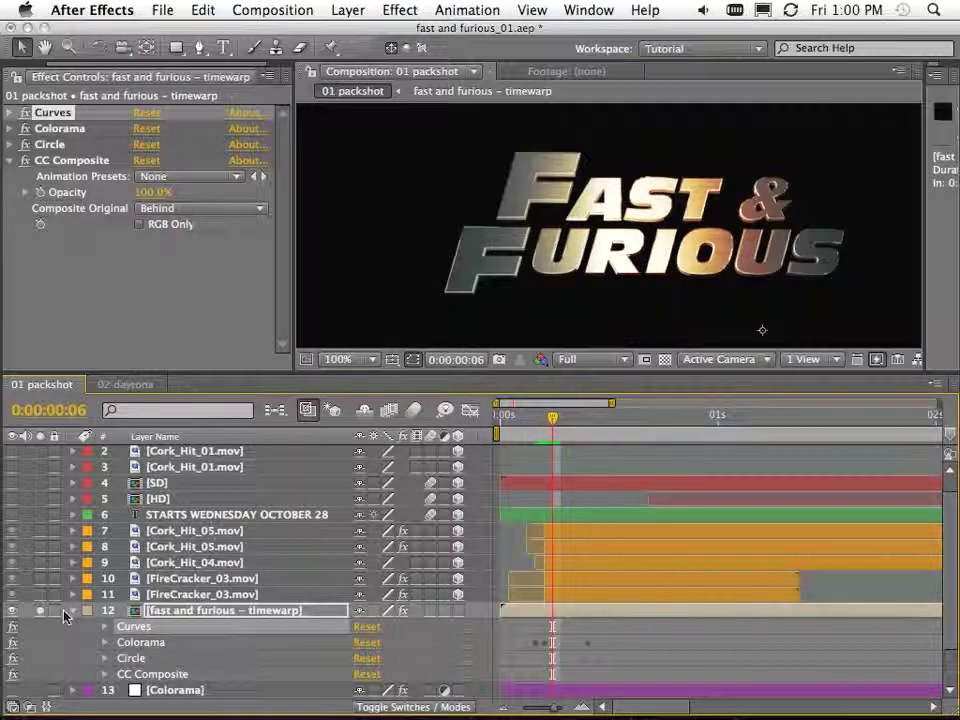
click(72, 611)
drag(40, 610, 40, 546)
click(543, 428)
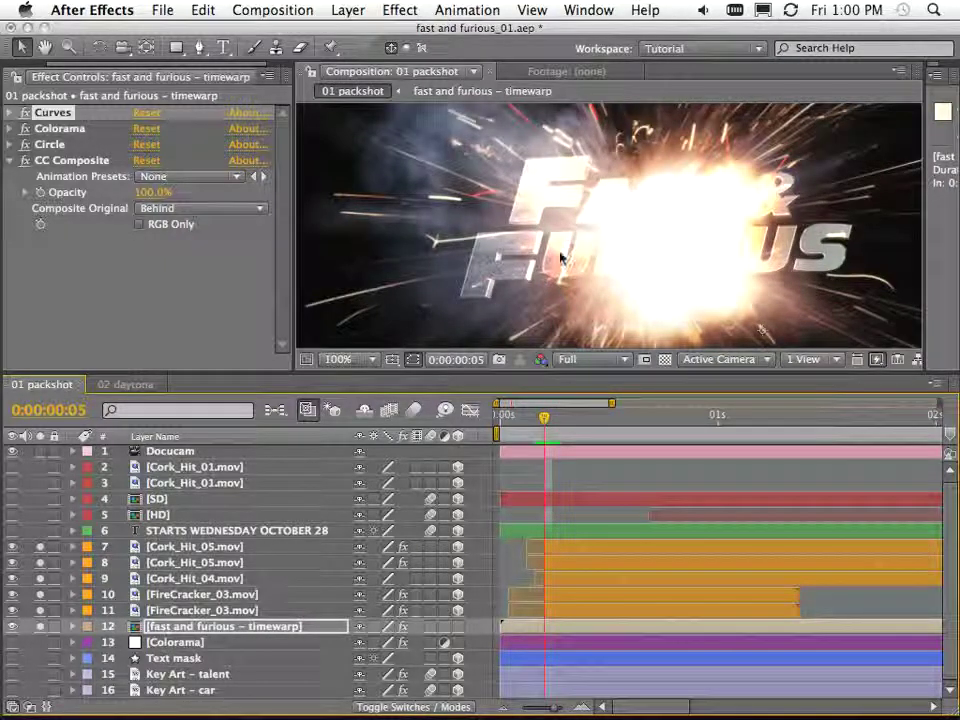
drag(548, 424, 565, 437)
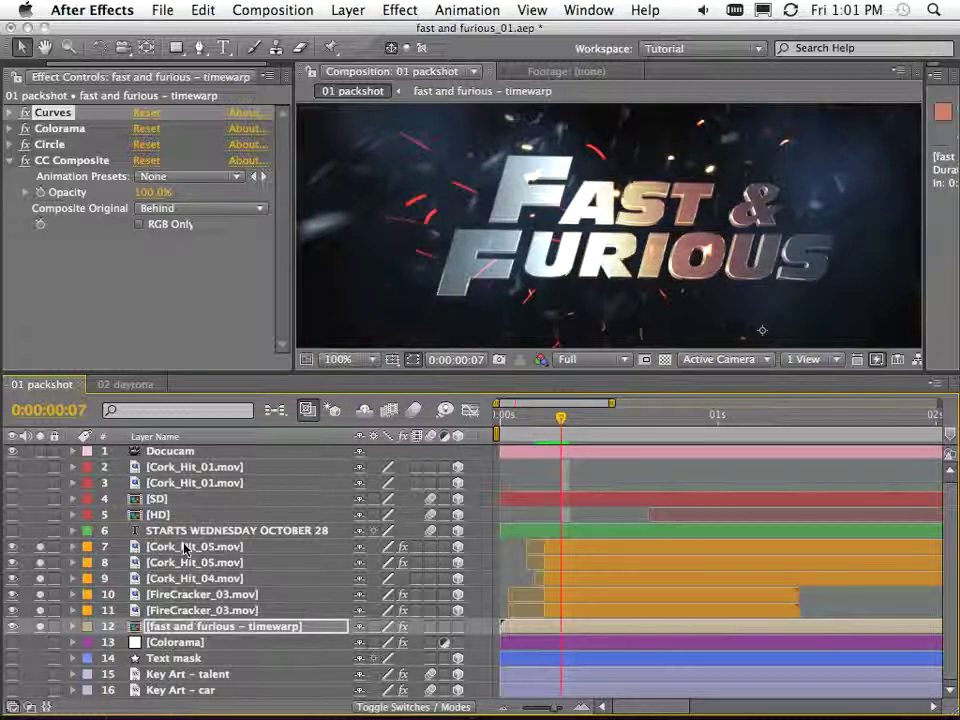
Step: Open the Key Art – talent layer in its own Layer view, enlarge the viewer and zoom out to 12.5%
click(100, 674)
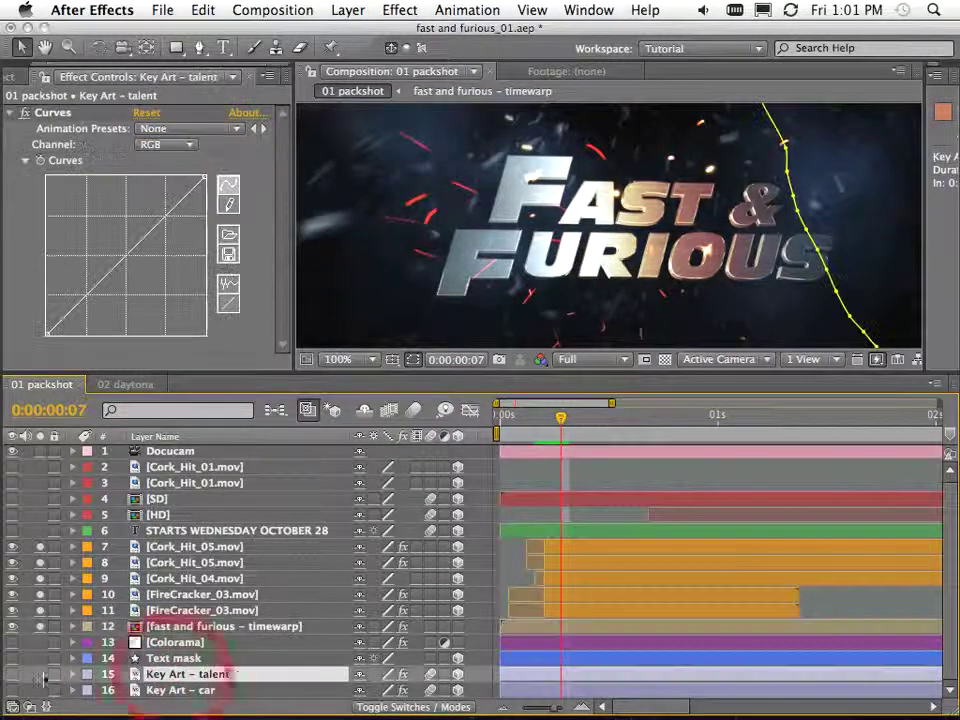
double_click(135, 676)
scroll(540, 233, down, 4)
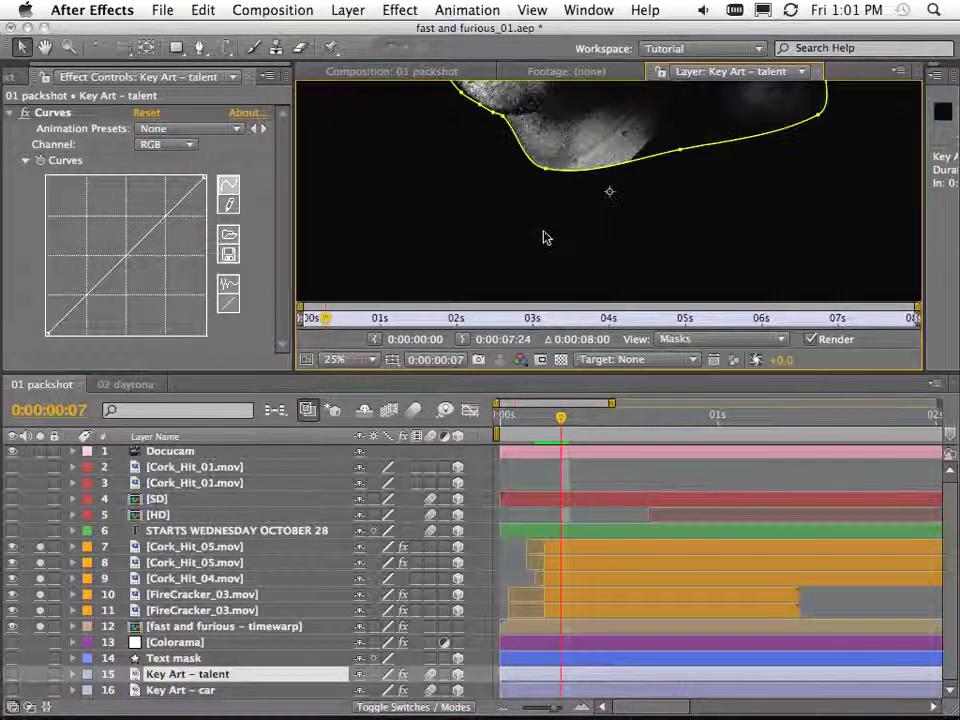
drag(569, 372, 561, 662)
scroll(585, 373, down, 1)
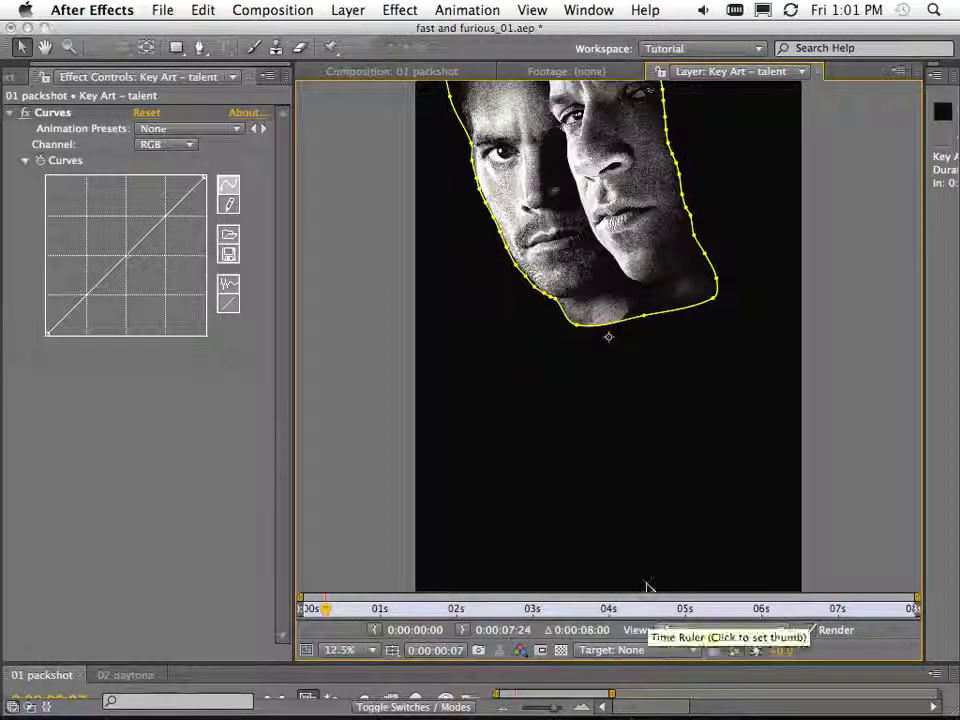
Step: Set the Layer view to None to inspect the unmasked key art, then return it to Masks
click(645, 651)
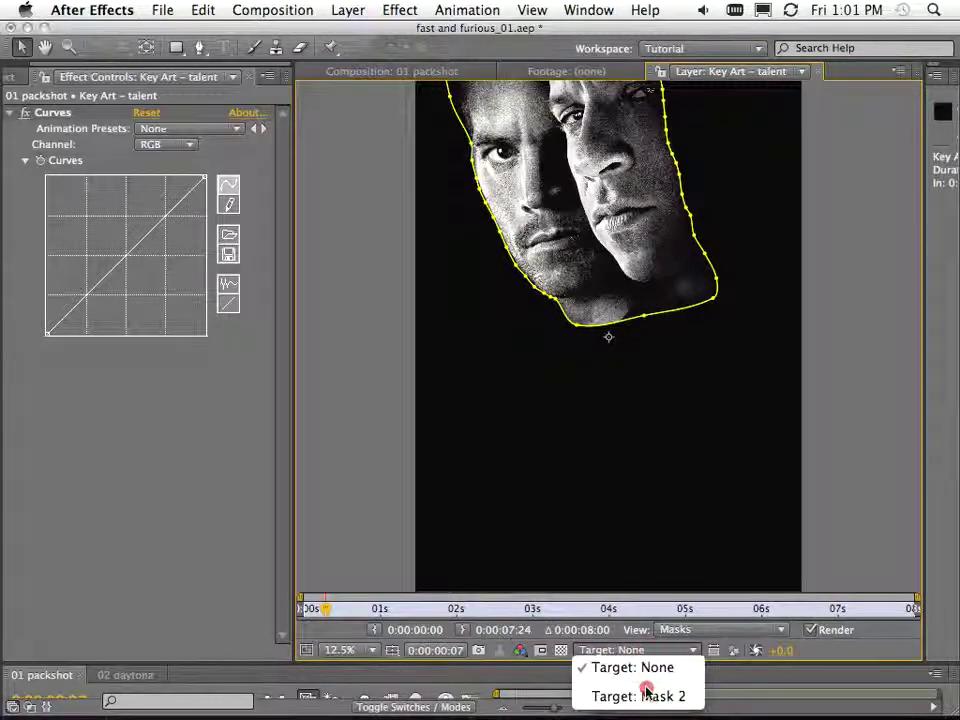
click(687, 630)
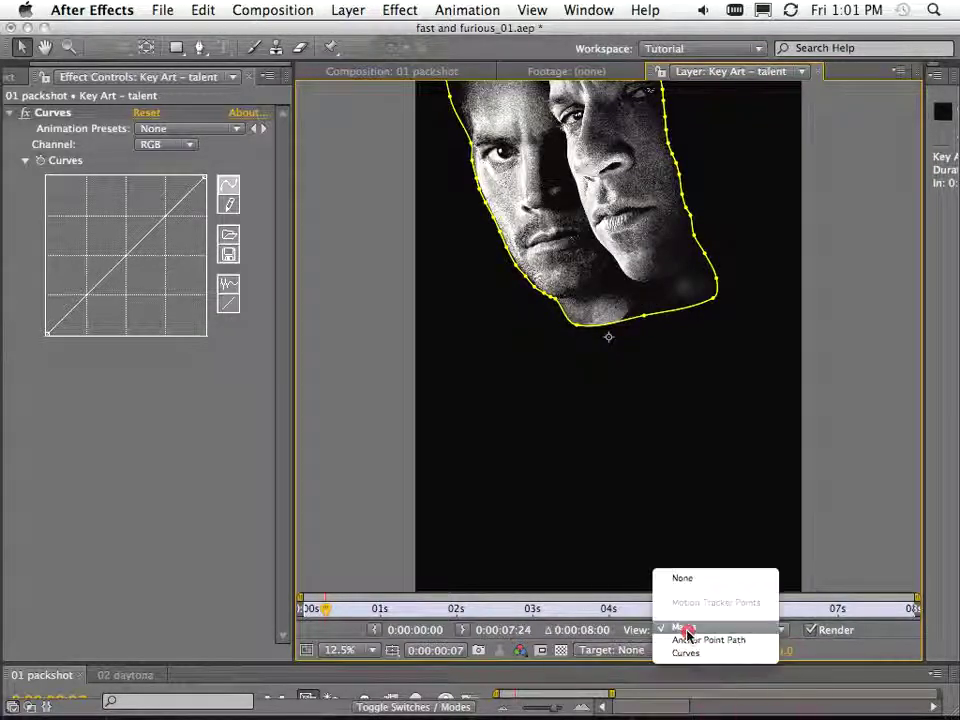
click(697, 577)
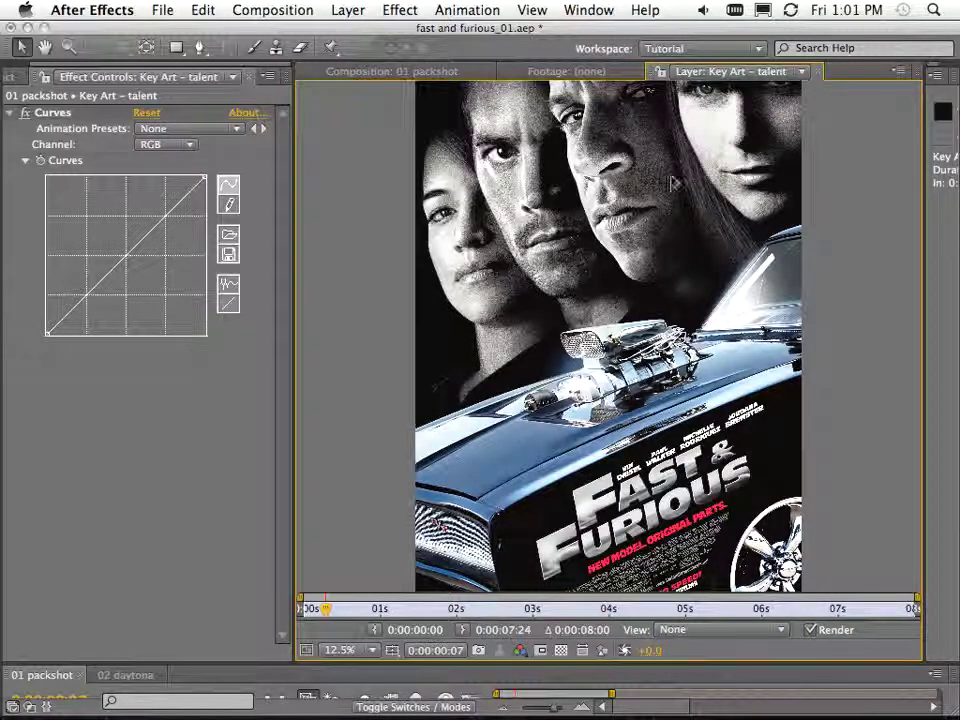
click(690, 630)
click(684, 678)
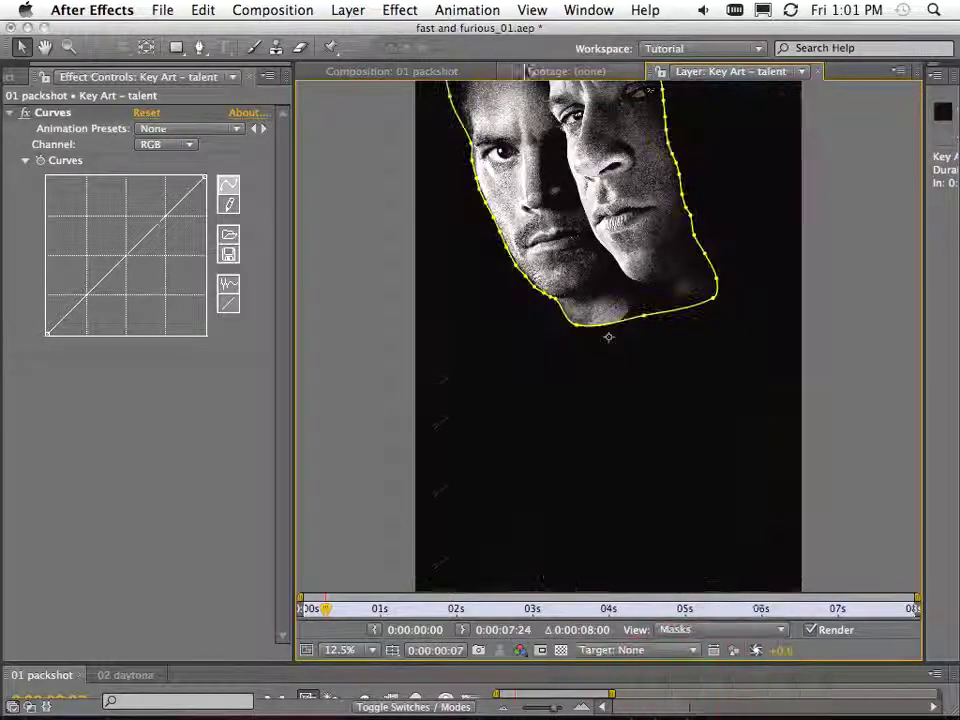
Step: Return to the 01 packshot composition and shrink the viewer to bring back the full layer list
click(455, 72)
scroll(560, 480, down, 4)
drag(455, 661, 460, 342)
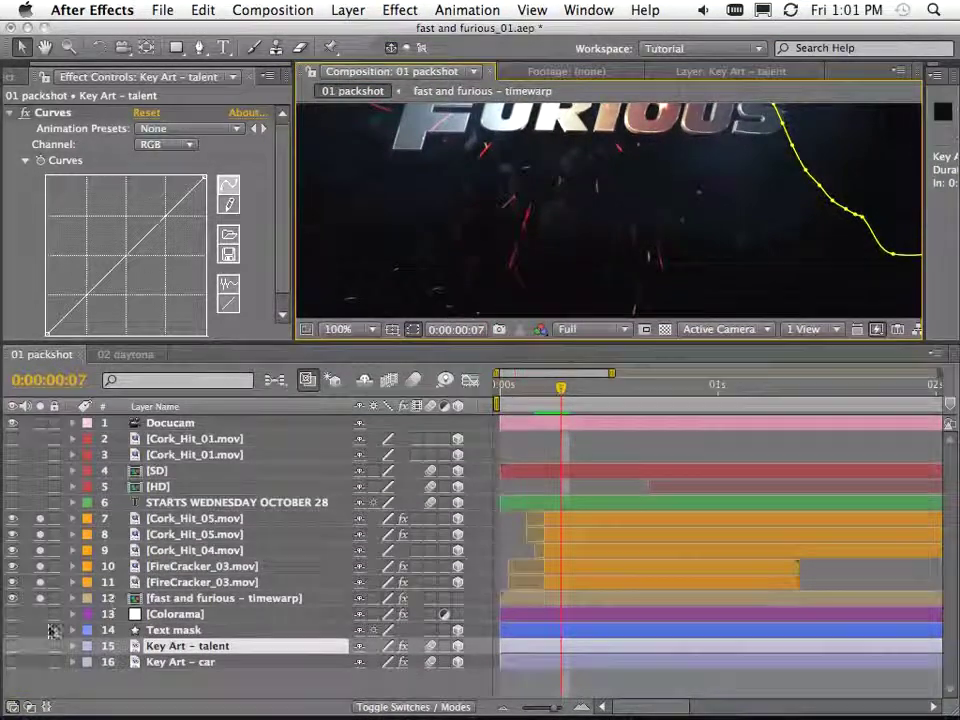
Step: Make the Key Art – talent layer visible and soloed, with the composition fitted in the viewer
click(20, 647)
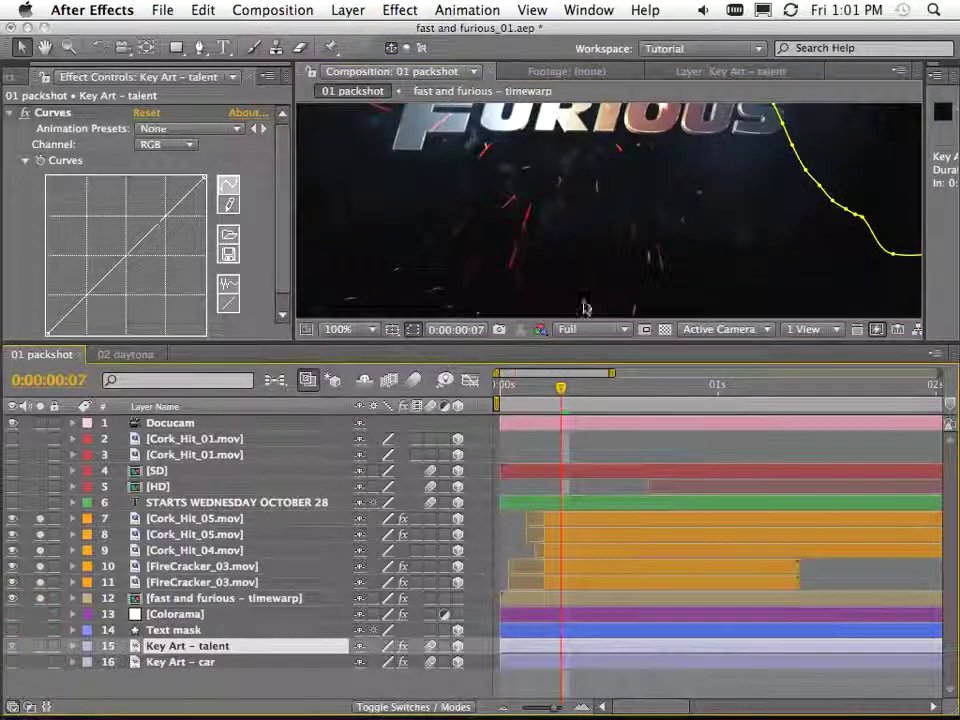
click(350, 328)
click(365, 363)
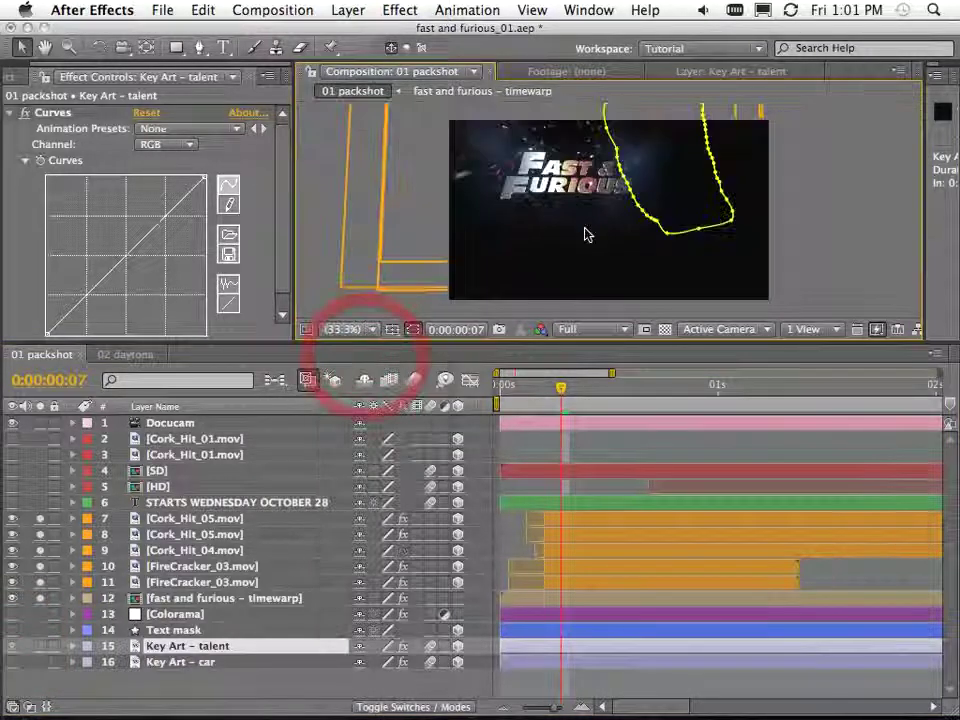
click(40, 645)
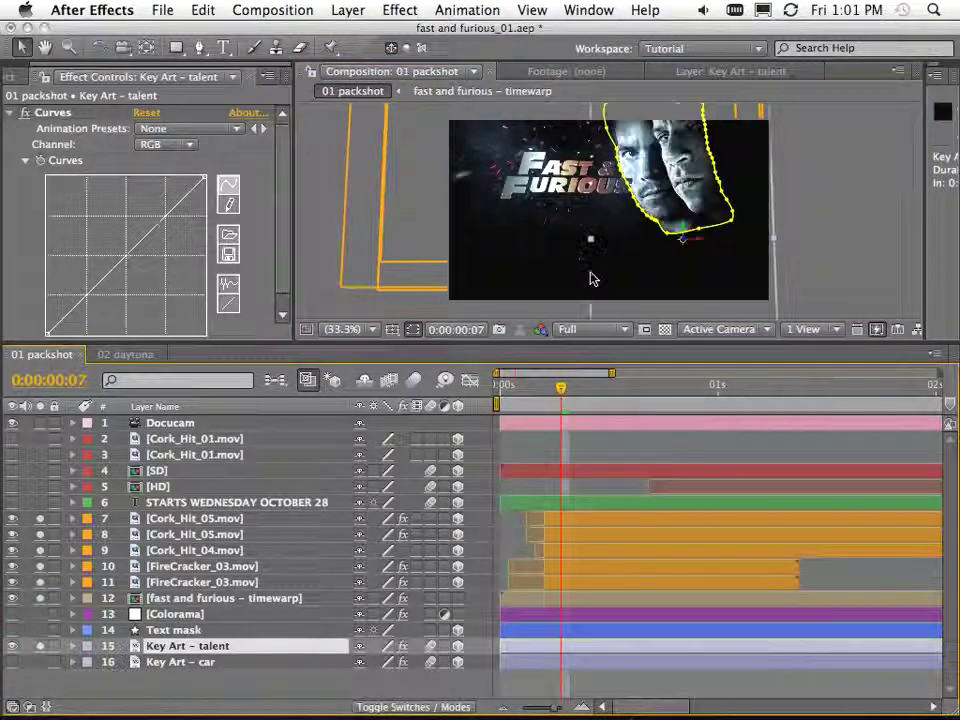
Step: Go to 0:00:00:06, make the Key Art – car layer visible and soloed, and deselect all layers
drag(533, 388, 543, 398)
click(549, 397)
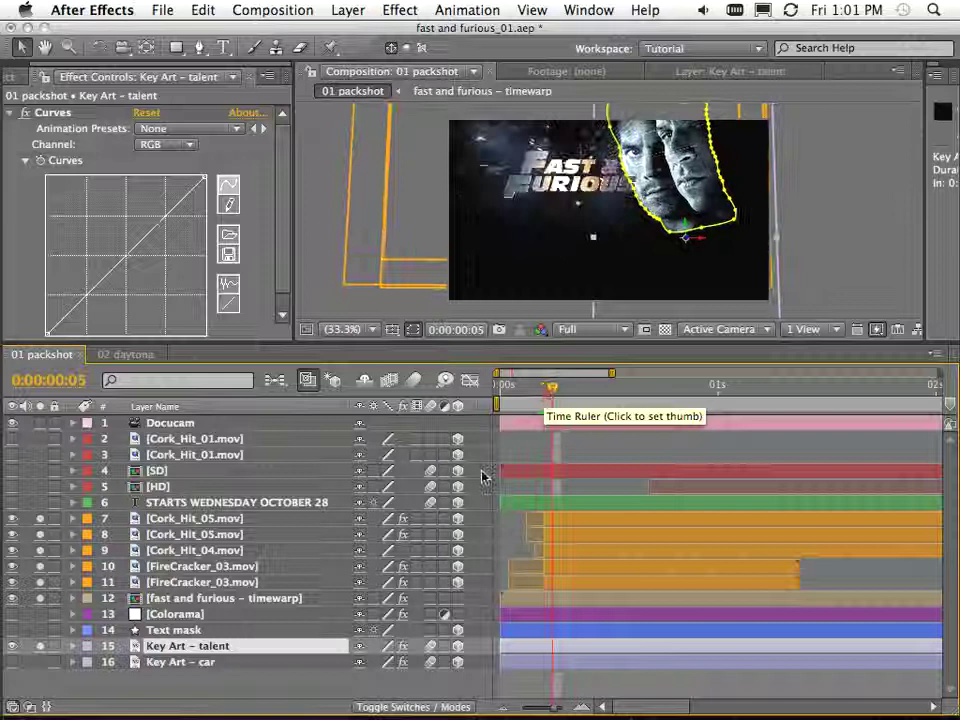
click(180, 662)
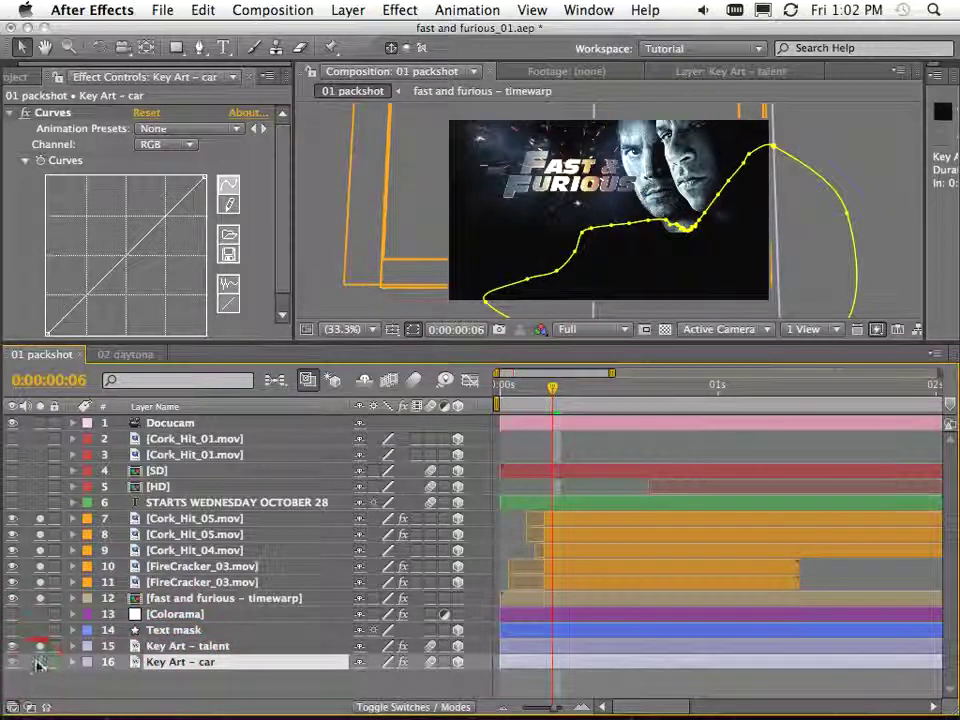
click(40, 664)
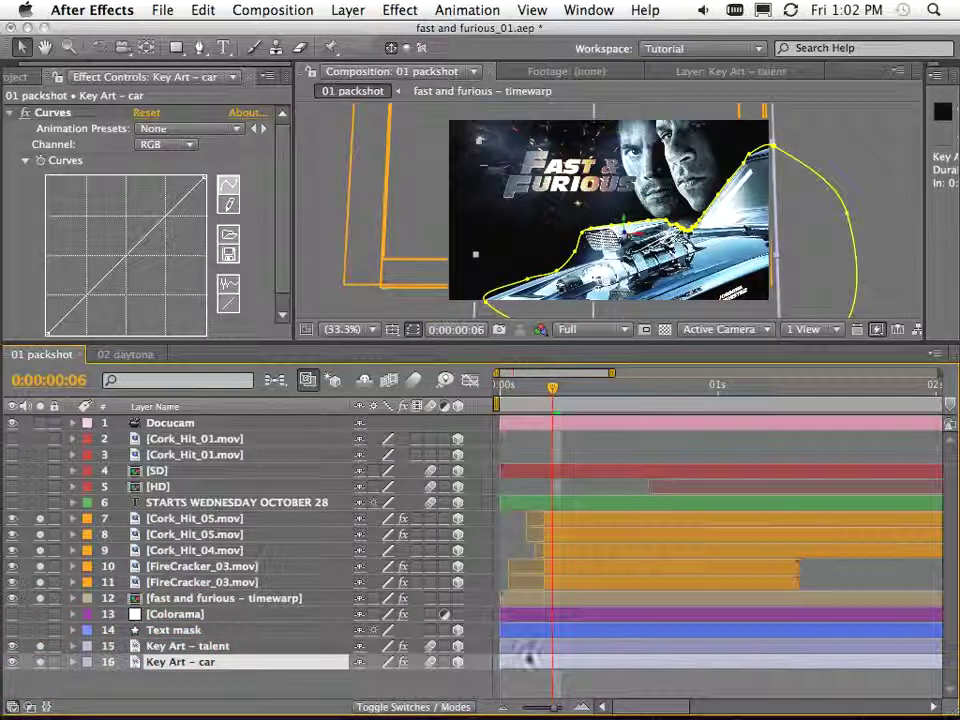
click(564, 678)
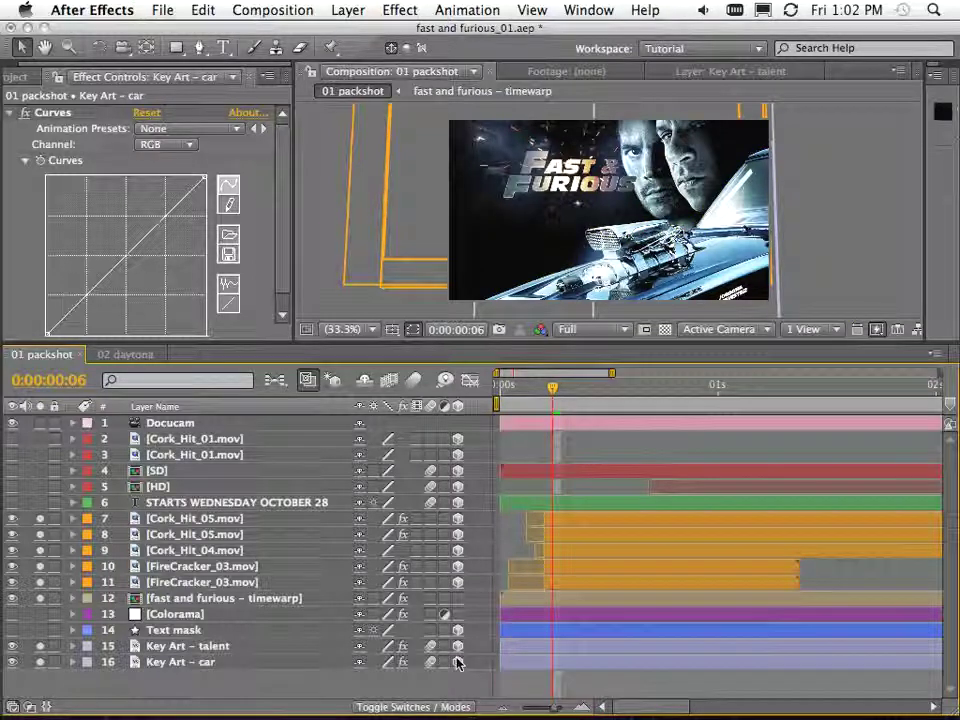
Step: Select both Key Art layers and examine the cast name in the lower corner of the car artwork at 50% zoom
click(688, 264)
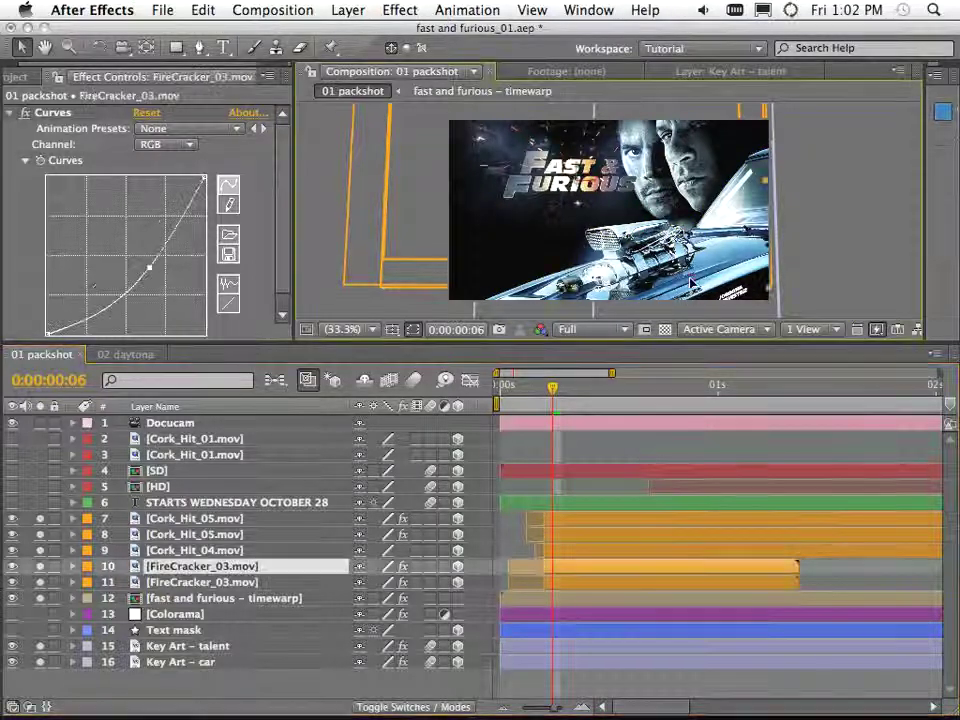
alt+scroll(687, 263, up, 2)
alt+scroll(687, 263, down, 1)
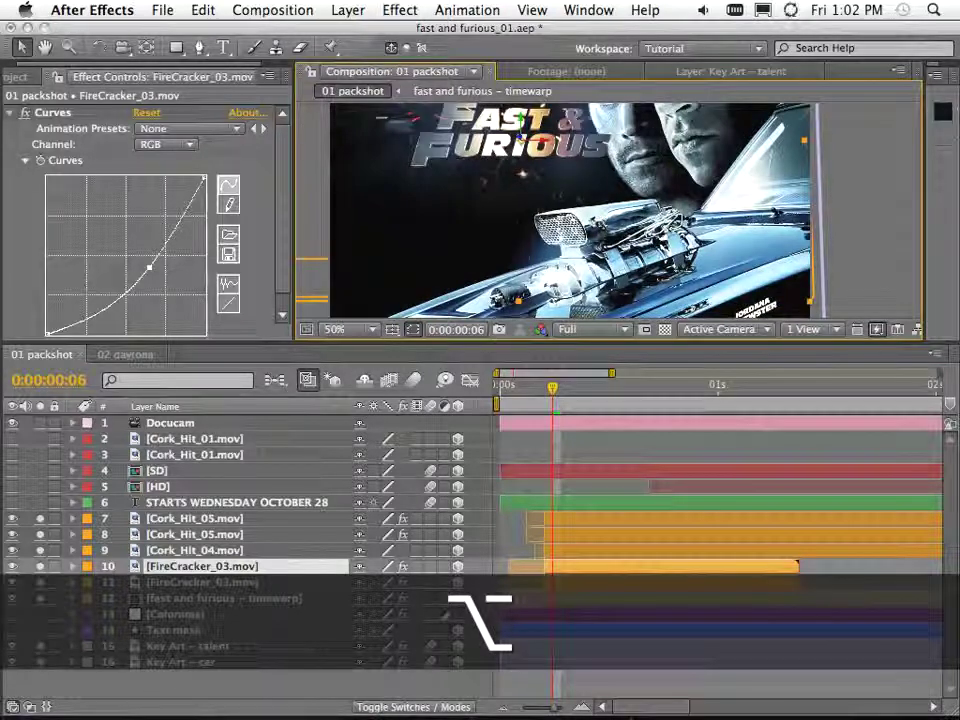
click(178, 647)
shift+click(180, 662)
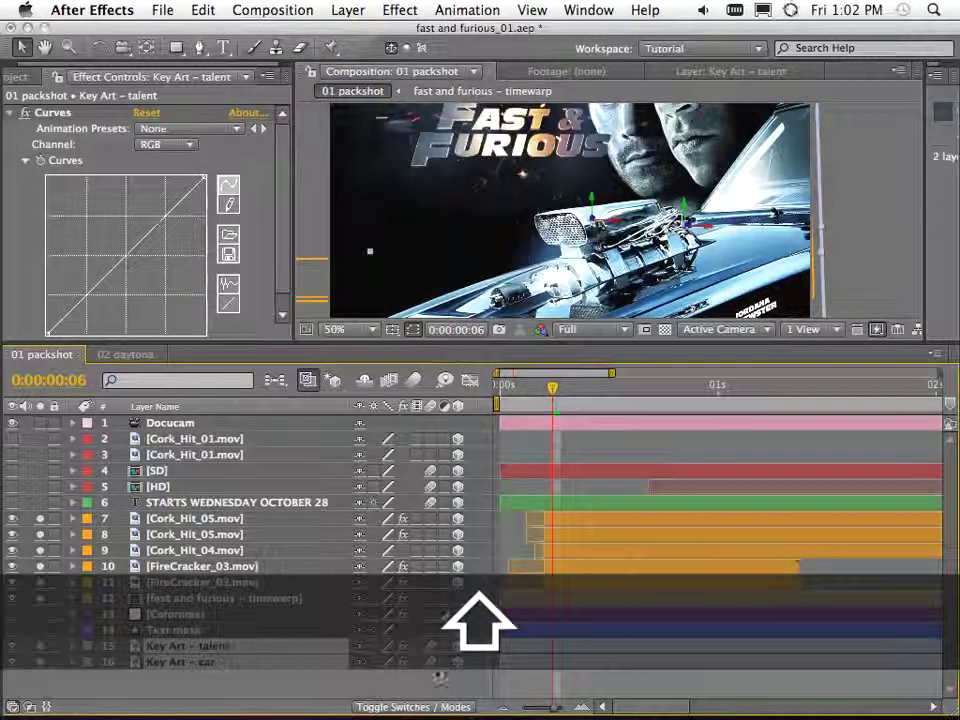
key(comma)
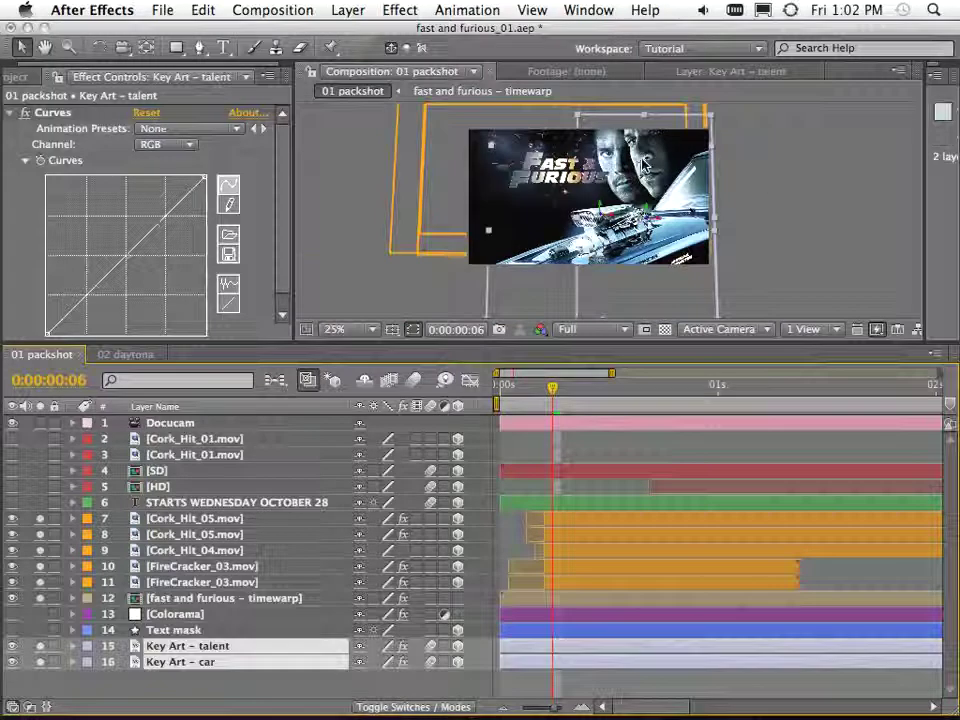
key(period)
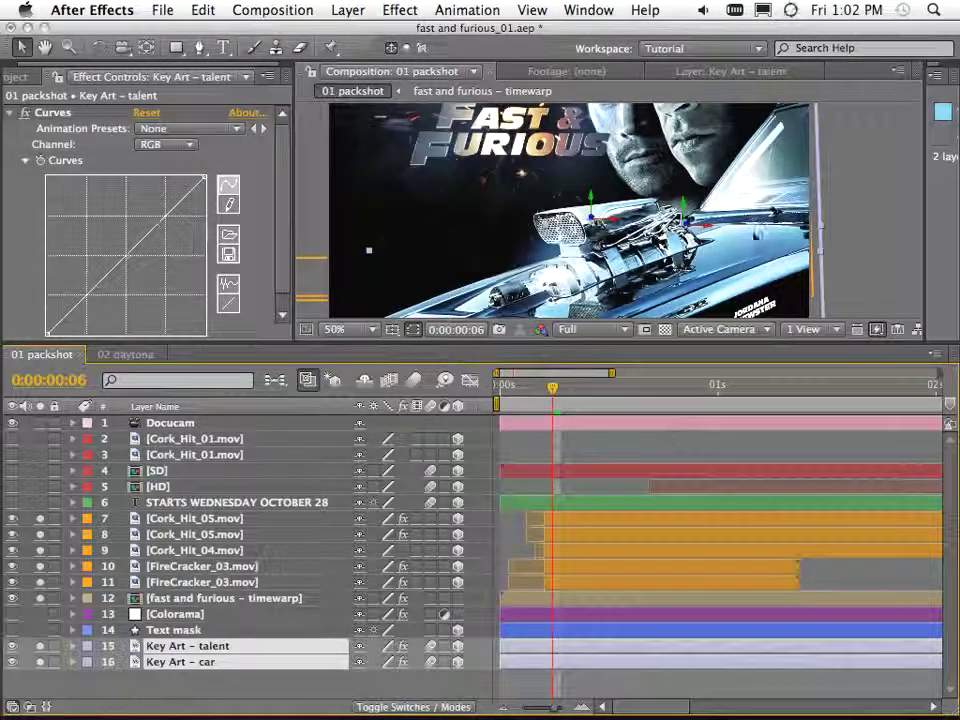
drag(776, 271, 679, 186)
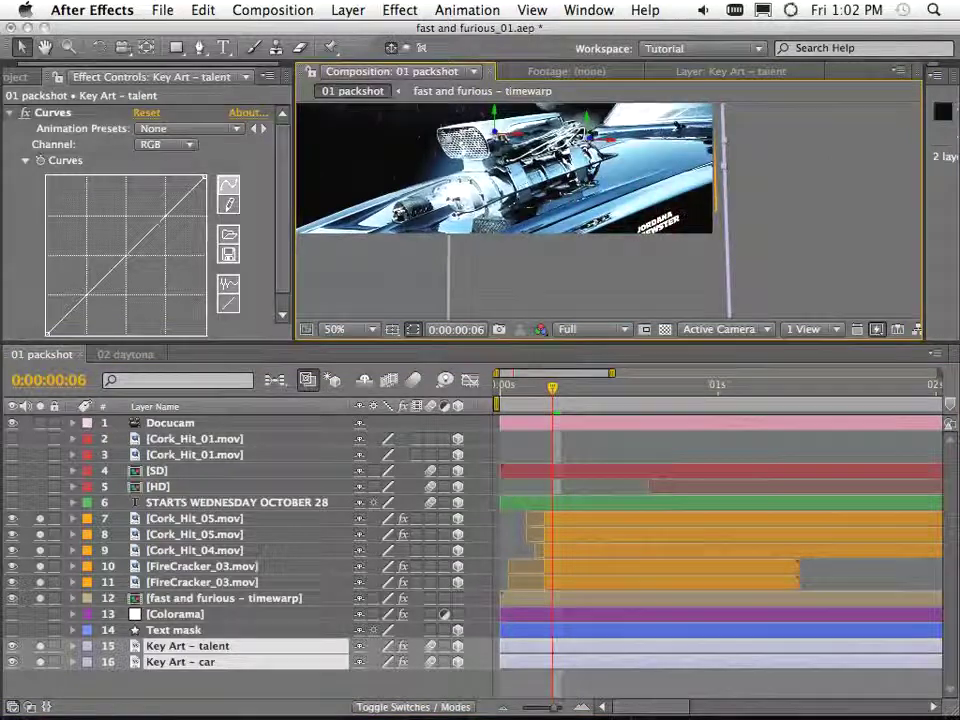
Step: Make the Text mask layer visible and soloed, and shift the shape slightly so it covers the cast name on the car artwork
click(255, 629)
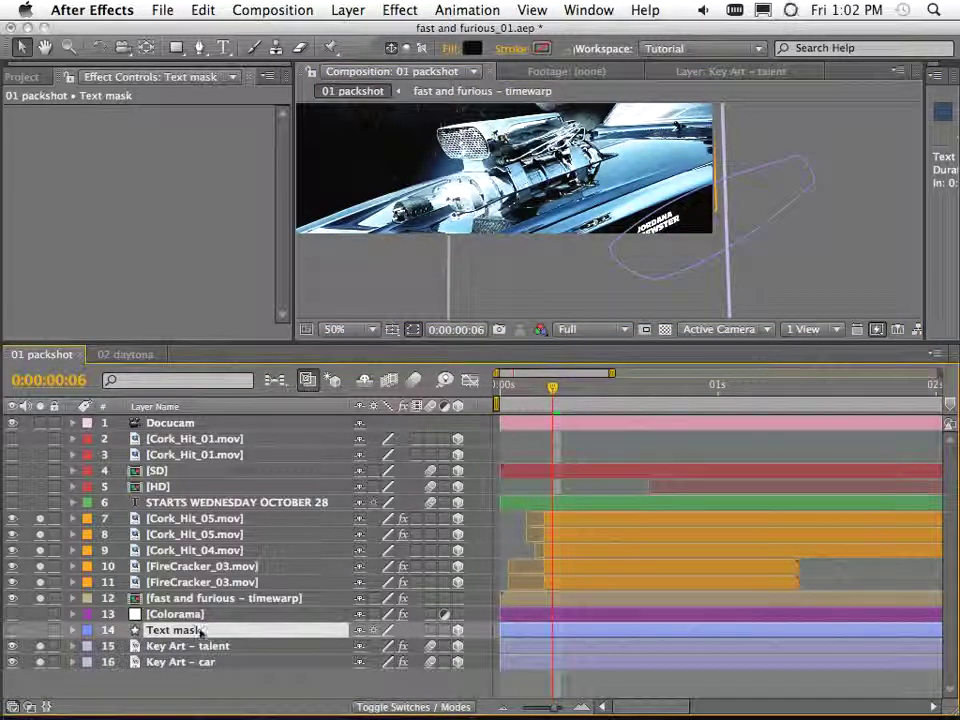
click(13, 631)
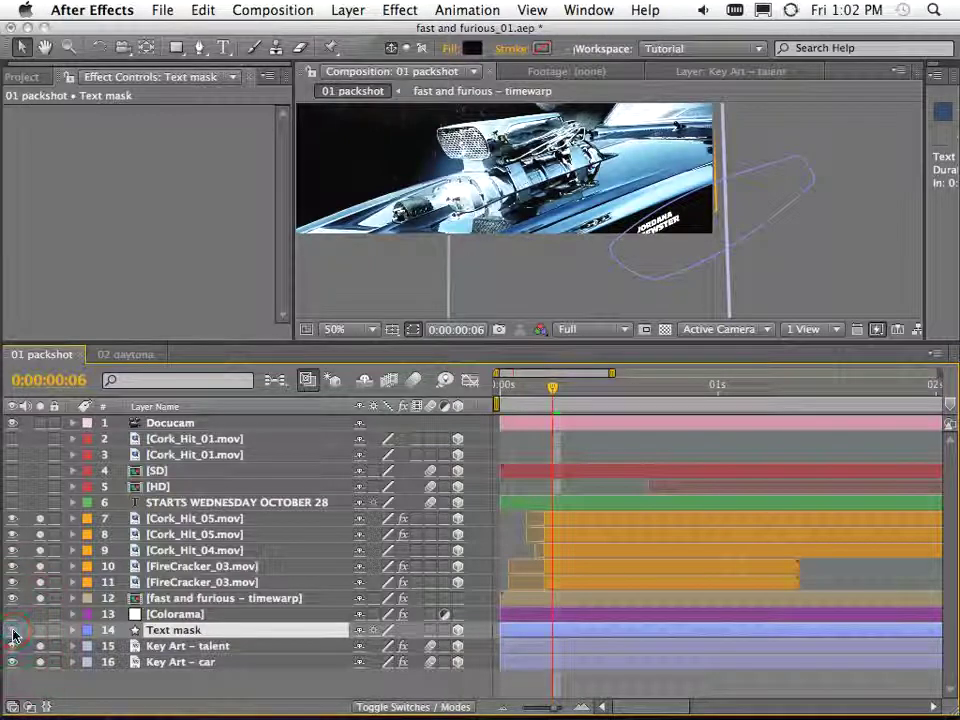
click(39, 631)
click(691, 233)
mouse_move(691, 233)
mouse_down()
mouse_move(694, 249)
mouse_move(676, 229)
mouse_up()
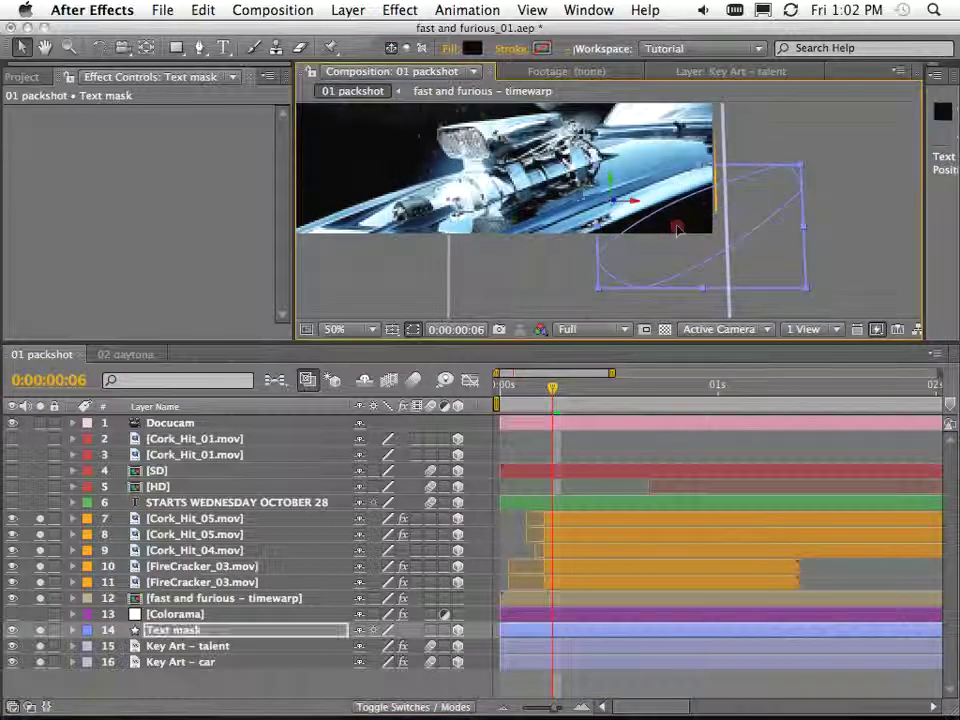
Step: Enlarge the composition viewer and bring the whole frame into view to examine the packshot with the cast name covered
drag(294, 212, 100, 208)
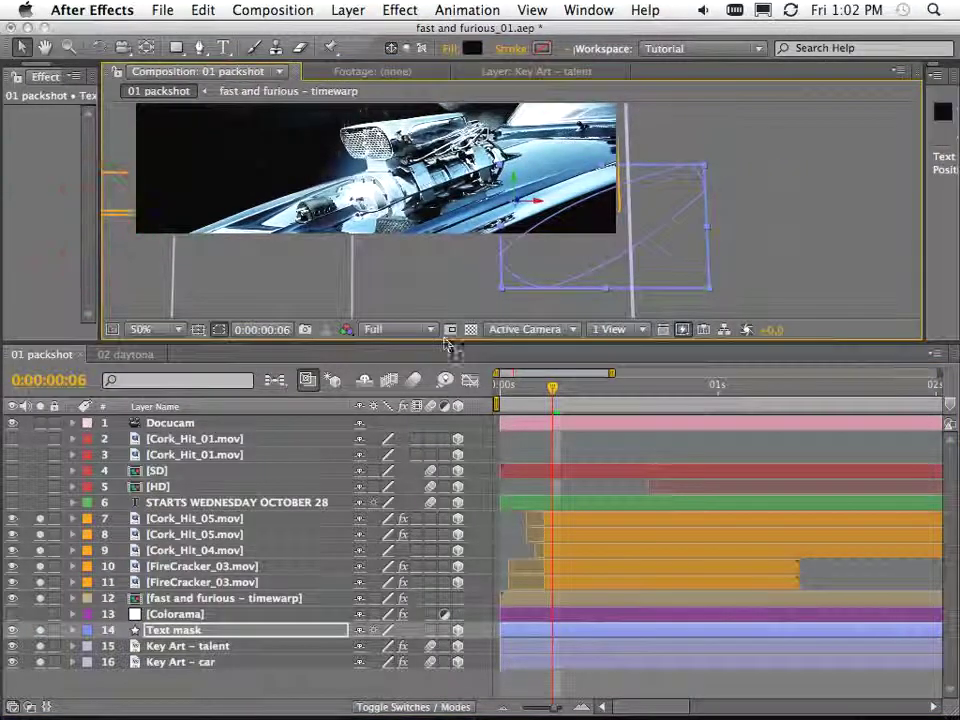
drag(450, 340, 450, 521)
key(h)
drag(451, 288, 563, 321)
scroll(228, 638, down, 1)
scroll(228, 638, down, 5)
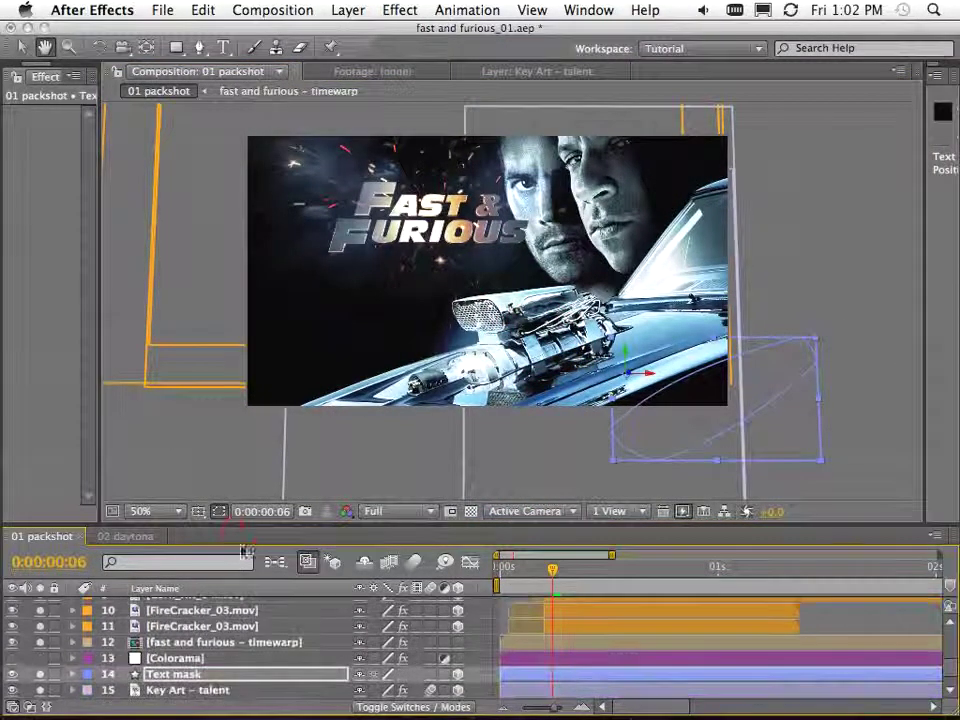
drag(204, 641, 204, 637)
key(v)
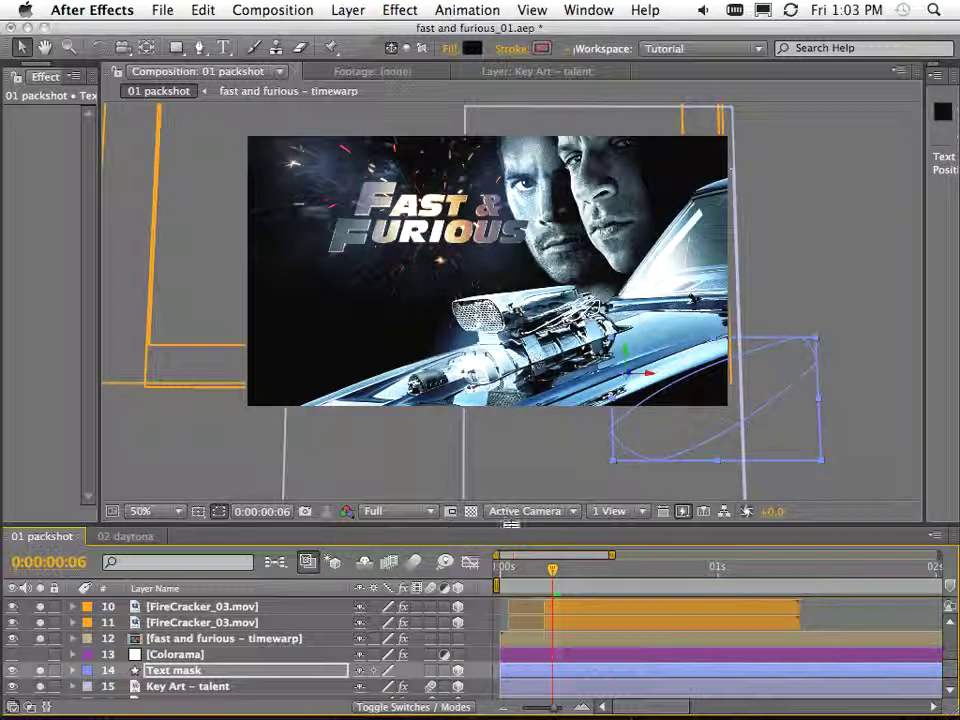
Step: Make the Colorama adjustment layer visible and soloed, with the full frame in view in a taller viewer
drag(511, 523, 533, 389)
click(163, 642)
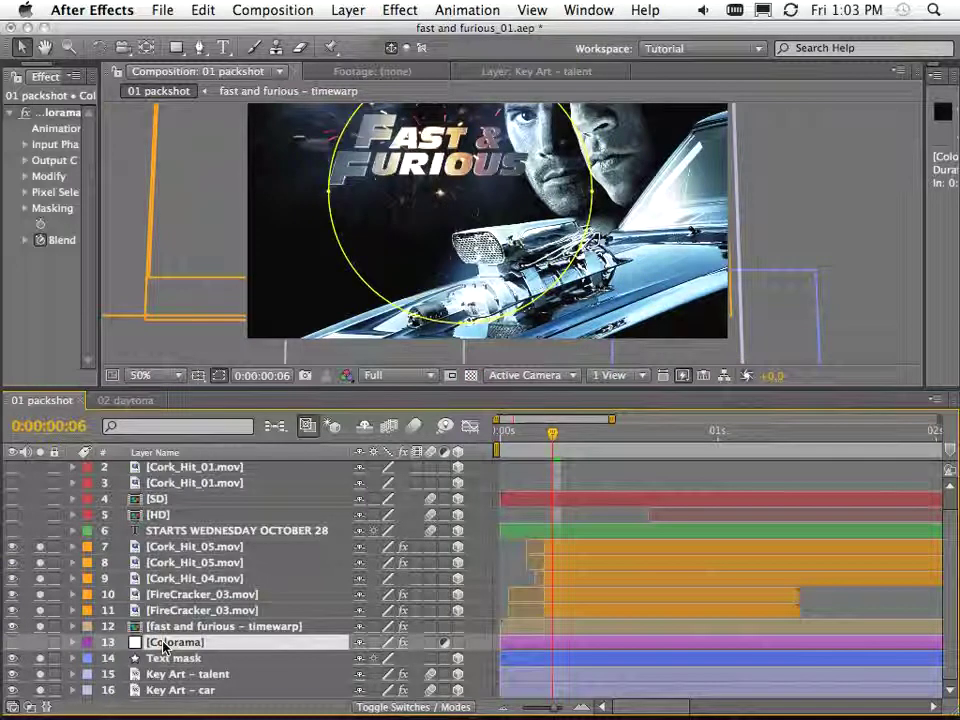
click(444, 643)
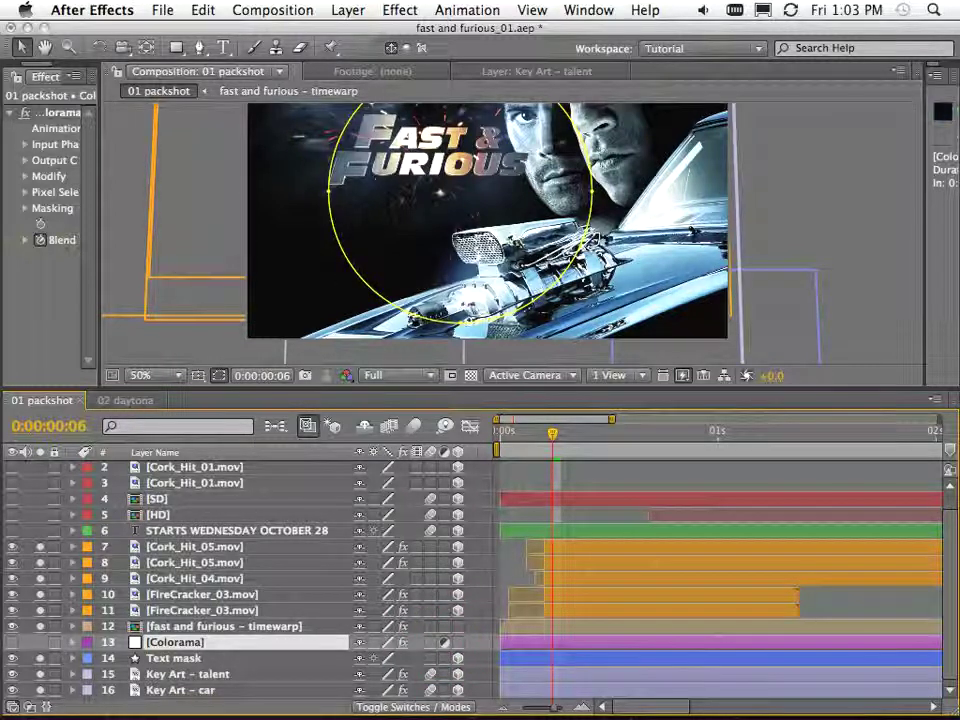
click(13, 642)
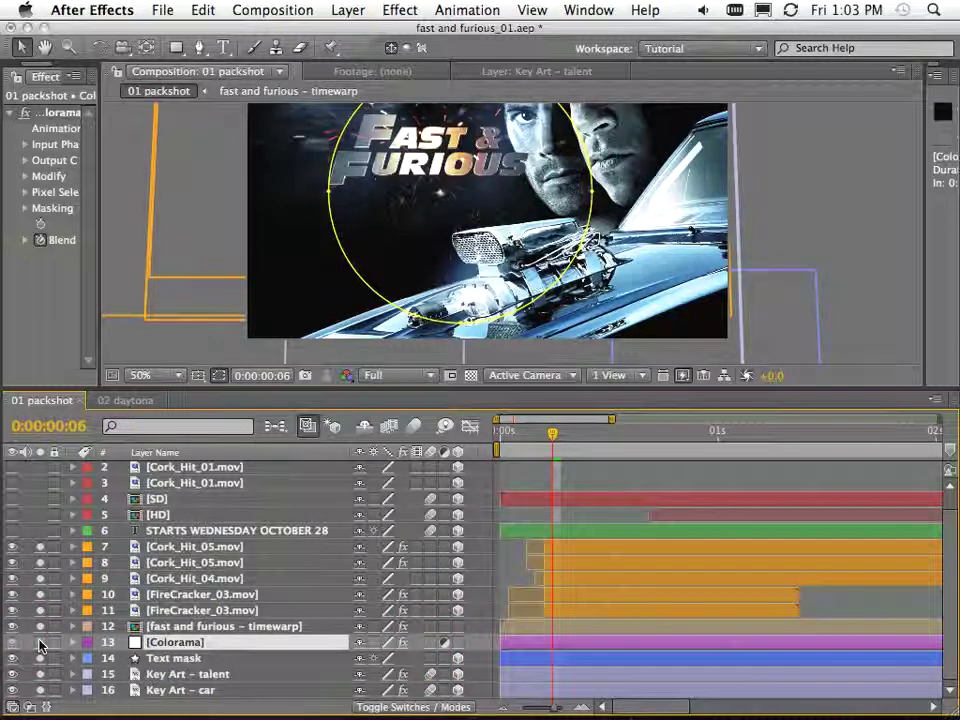
click(40, 644)
key(space)
drag(582, 318, 608, 465)
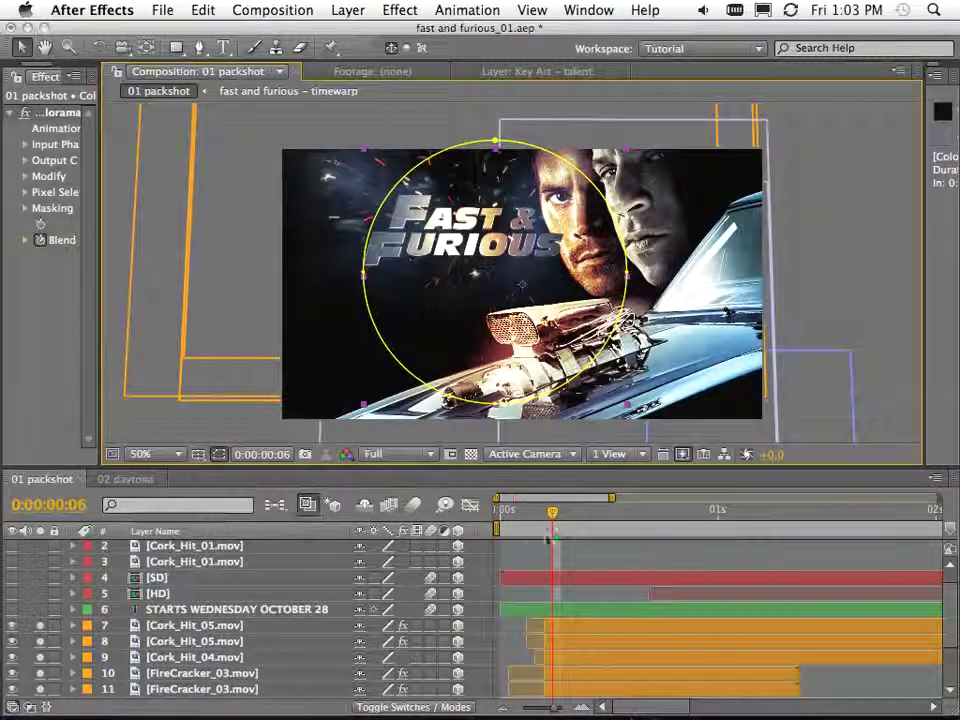
Step: Step frame by frame back and forth between 0:00:00:04 and 0:00:00:12 to examine how Colorama tints the artwork around the explosion
drag(551, 515, 541, 520)
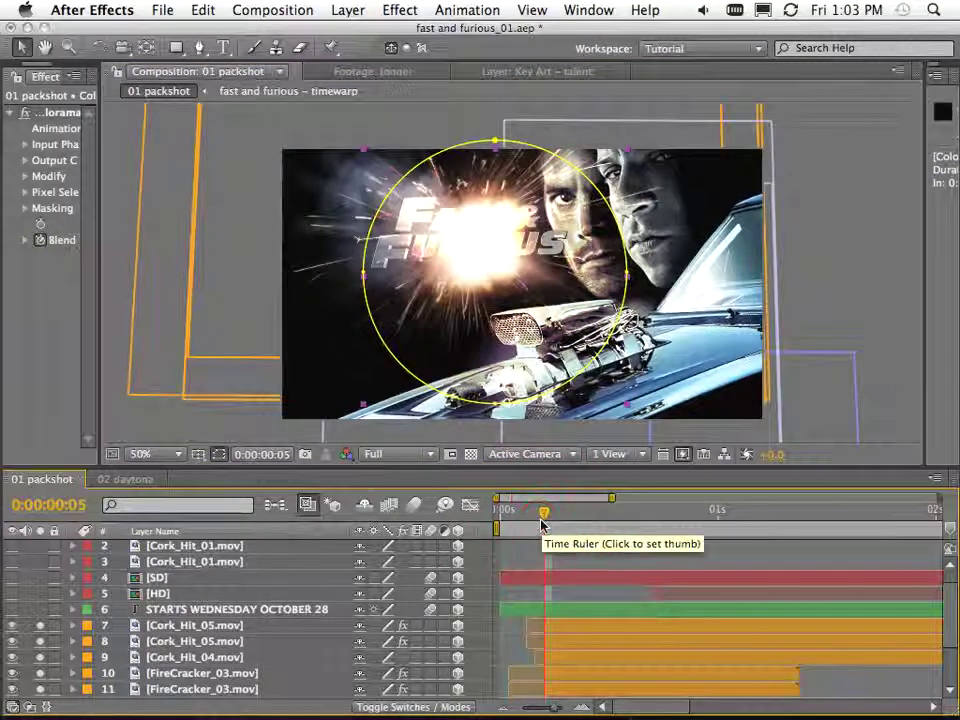
key(super+Right)
key(super+Right)
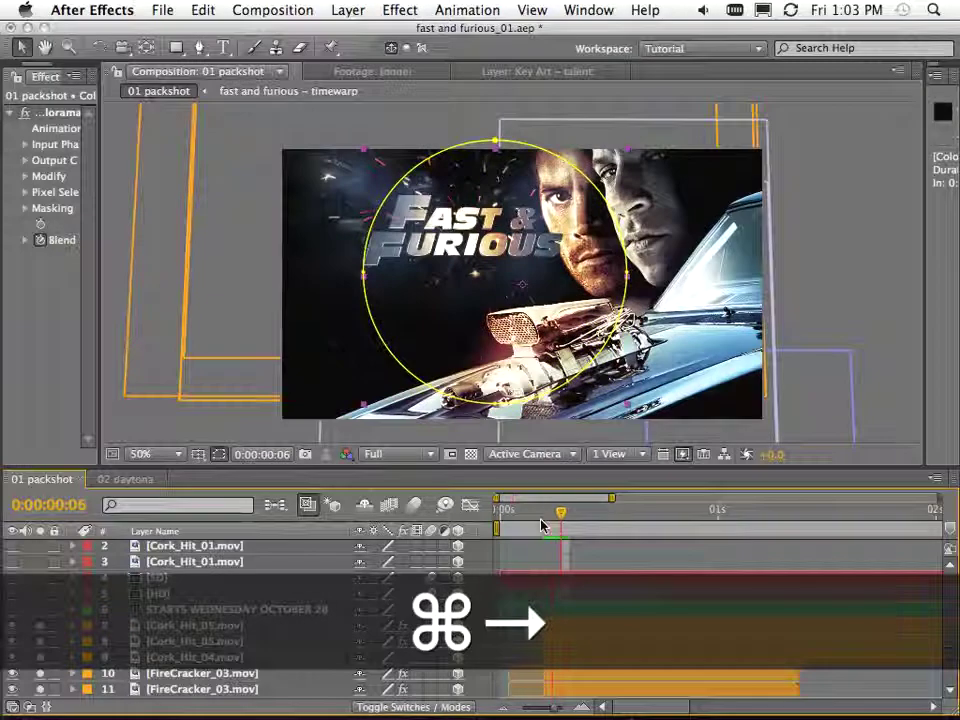
key(super+Right)
key(super+Right)
key(super+Right)
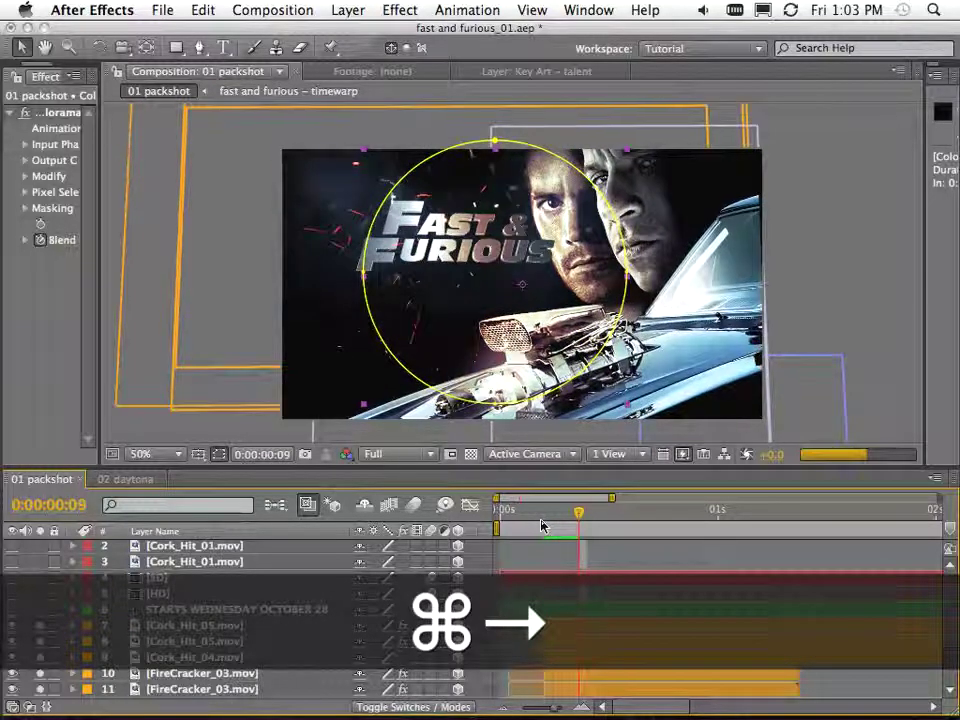
key(super+Left)
key(super+Left)
key(super+Left)
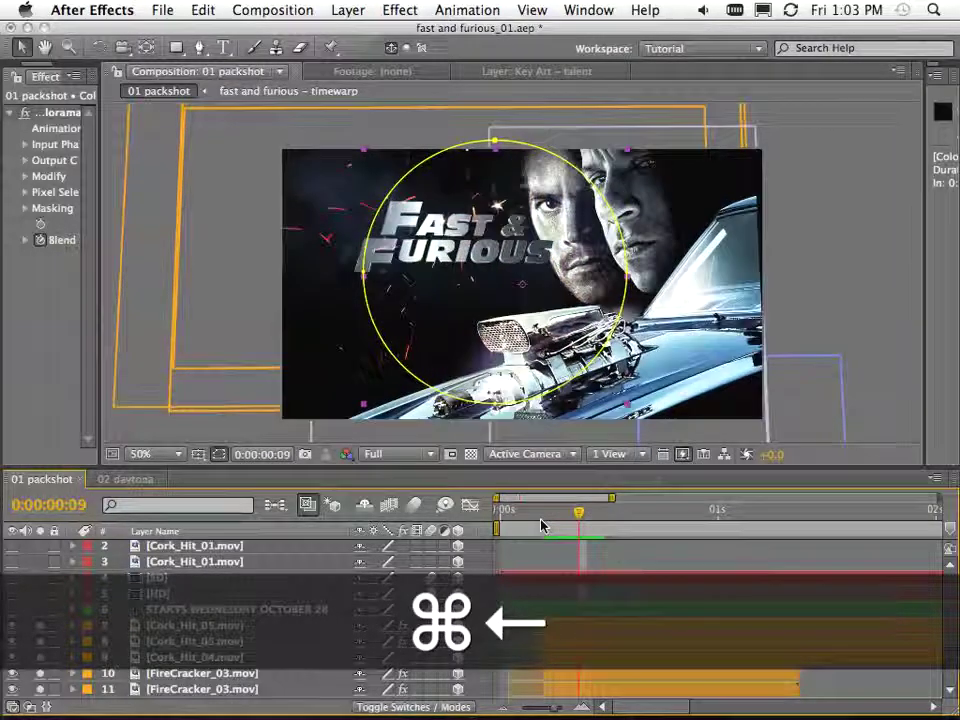
key(super+Left)
key(super+Left)
key(super+Left)
key(super+Left)
key(super+Right)
key(super+Left)
key(super+Left)
key(super+Left)
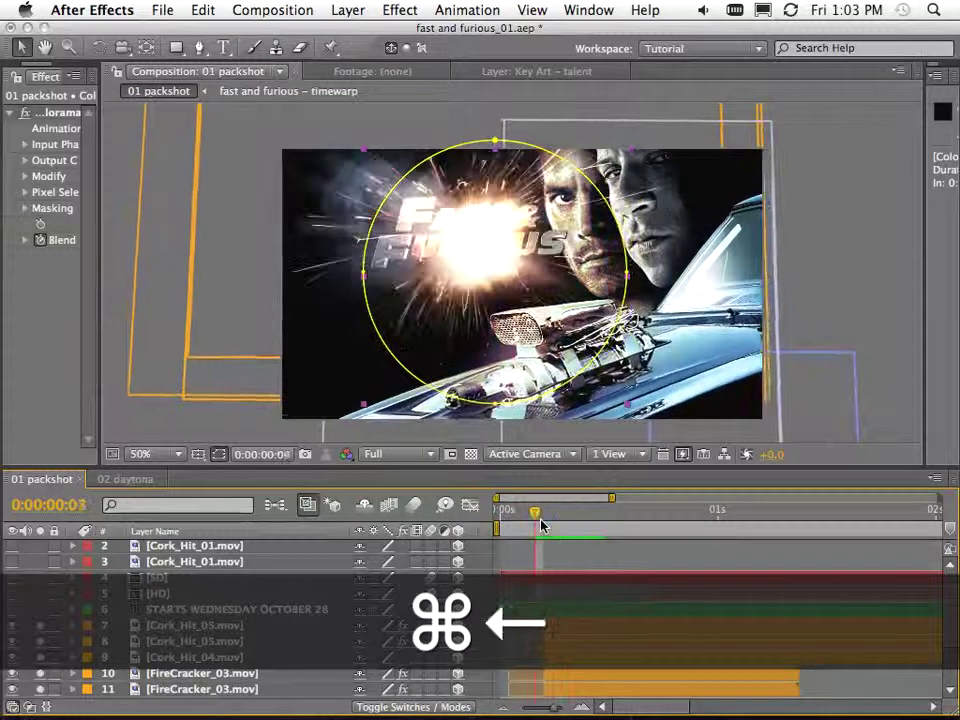
key(super+Right)
key(super+Right)
key(super+Right)
key(super+Right)
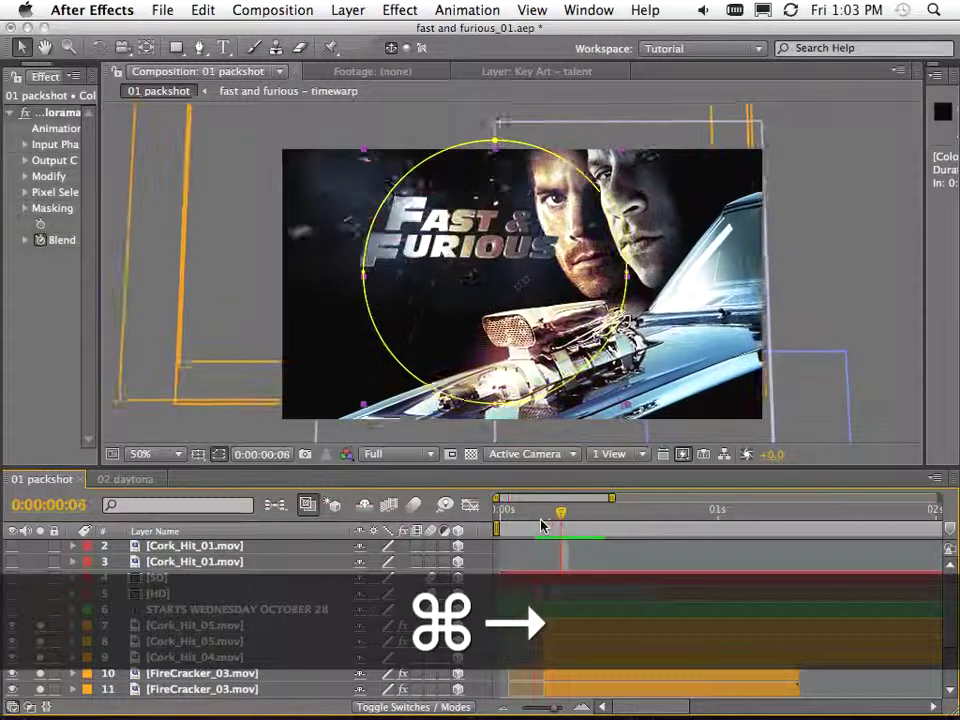
key(super+Left)
key(super+Left)
key(super+Left)
key(super+Left)
key(super+Left)
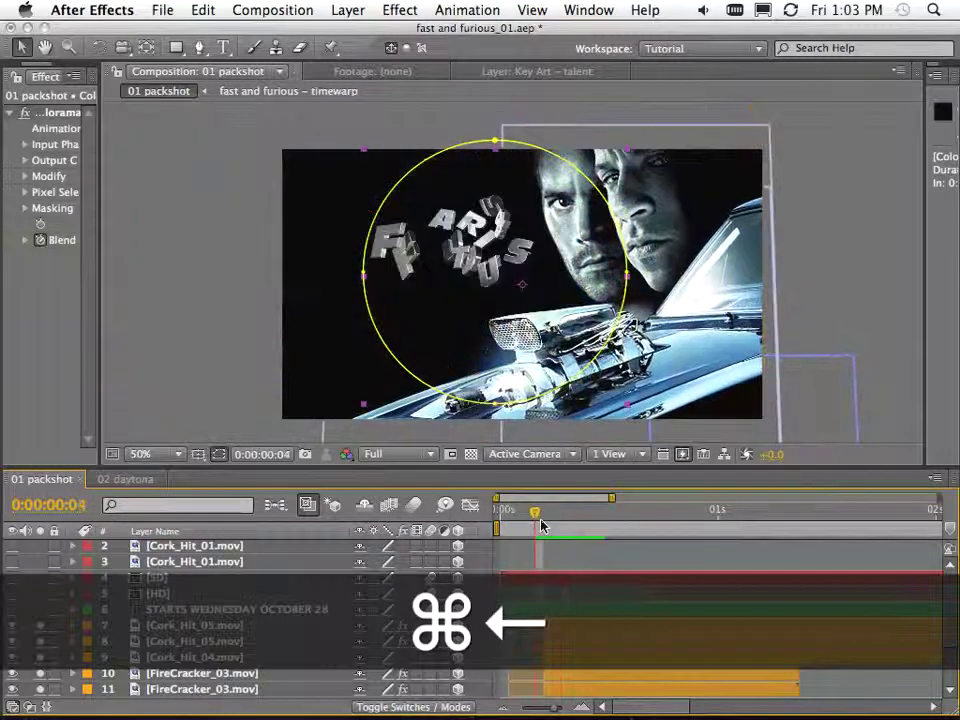
key(super+Right)
key(super+Right)
key(super+Right)
key(super+Right)
key(super+Right)
key(super+Right)
key(super+Right)
key(super+Right)
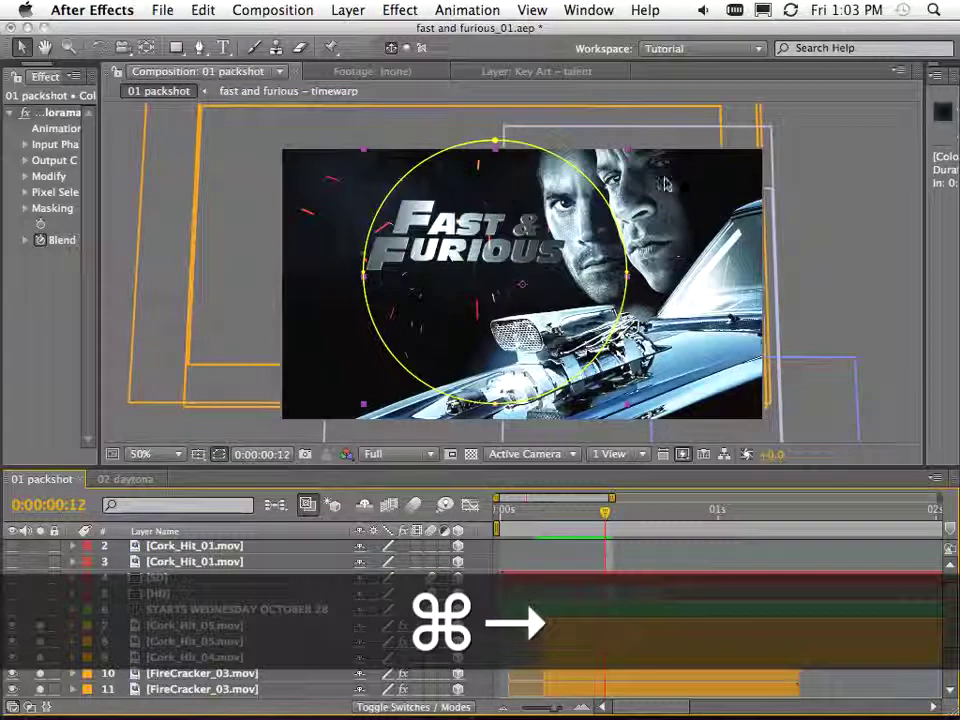
key(super+Left)
key(super+Left)
key(super+Left)
key(super+Left)
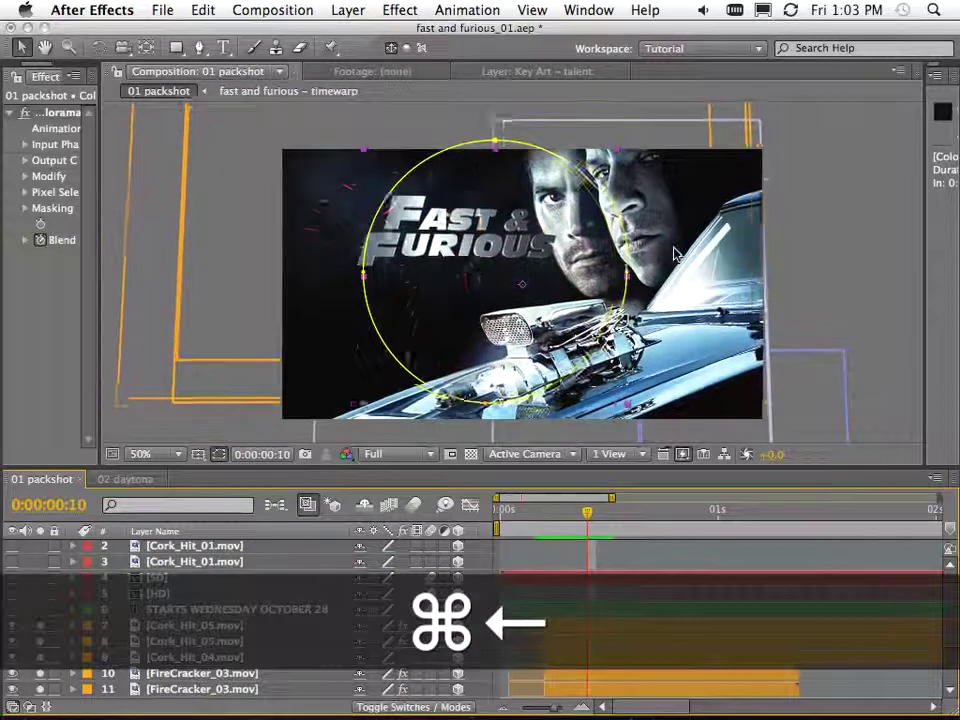
key(super+Right)
key(super+Right)
key(super+Left)
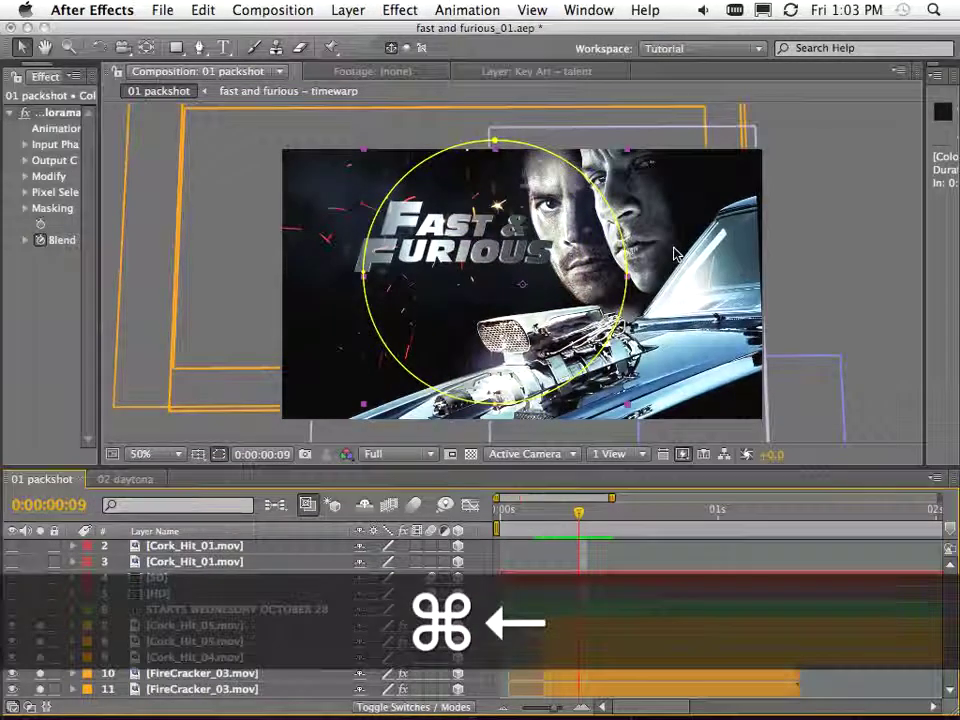
Step: Reveal the Docucam layer's keyframes, scrub through them to 0:00:00:10 to examine the camera movement, and collapse the layer again
scroll(245, 605, up, 1)
click(200, 548)
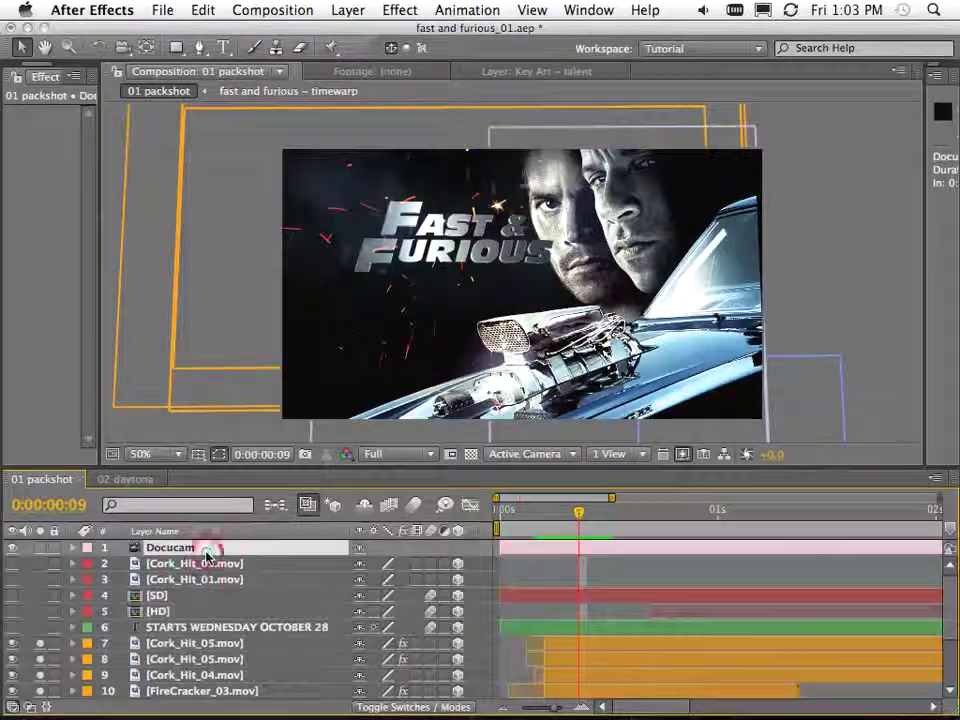
key(u)
drag(579, 513, 583, 556)
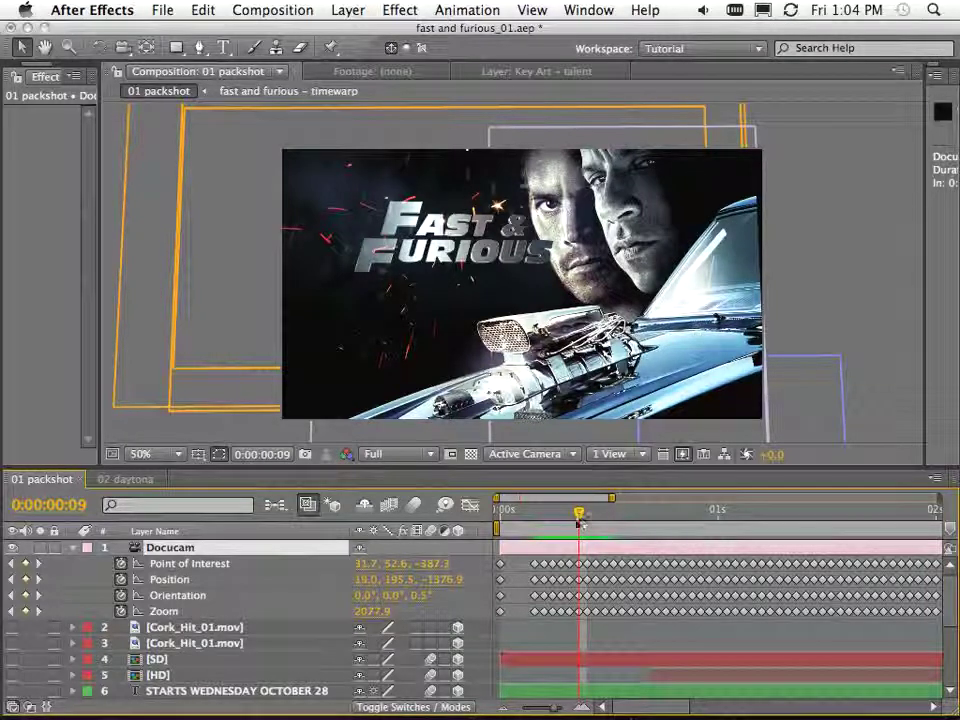
drag(578, 519, 620, 567)
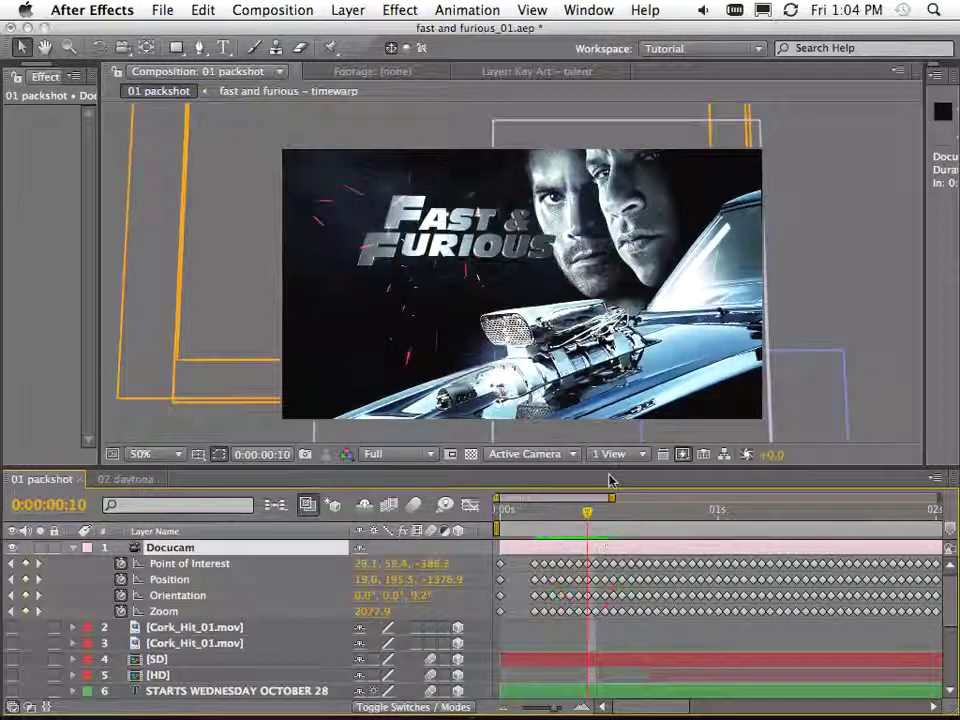
drag(611, 468, 619, 437)
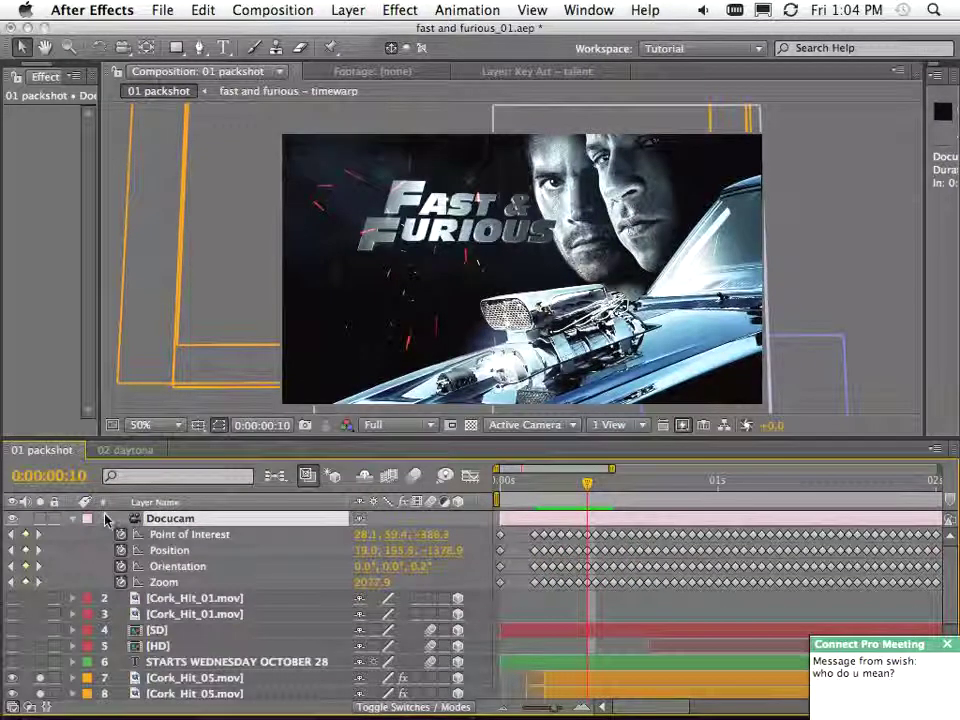
click(72, 519)
Step: Select the upper Cork_Hit_05.mov layer, view the composition at 25%, and scrub to 0:00:00:12 to examine how the layer frames move
click(195, 614)
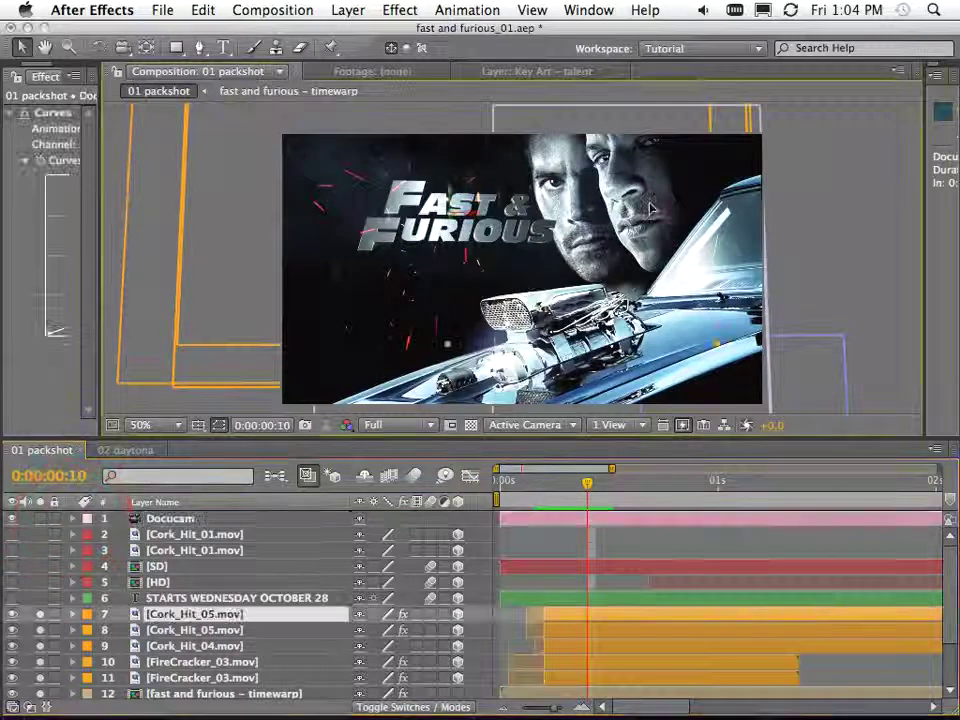
key(comma)
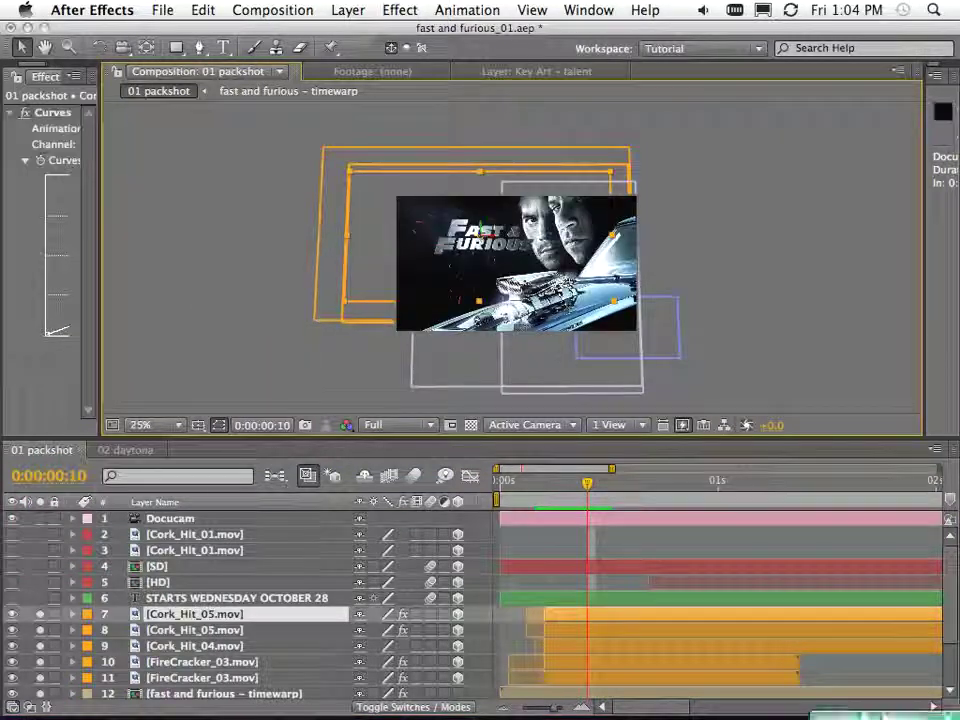
mouse_move(565, 490)
mouse_down()
mouse_move(574, 482)
mouse_move(540, 489)
mouse_move(567, 503)
mouse_up()
click(601, 512)
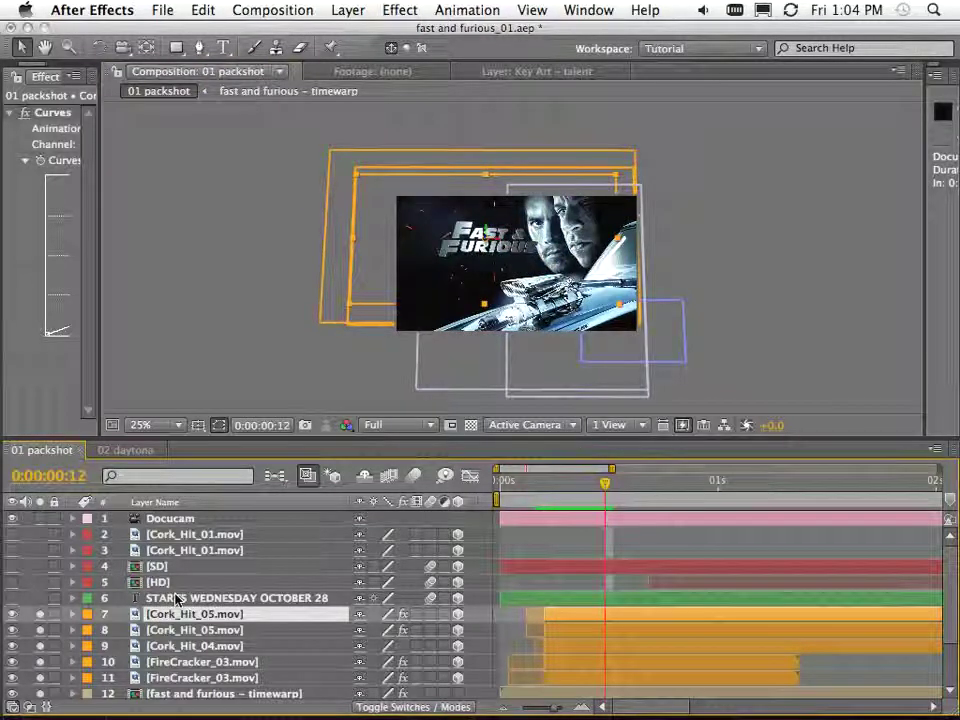
Step: Make the STARTS WEDNESDAY OCTOBER 28 text layer visible and soloed
click(183, 598)
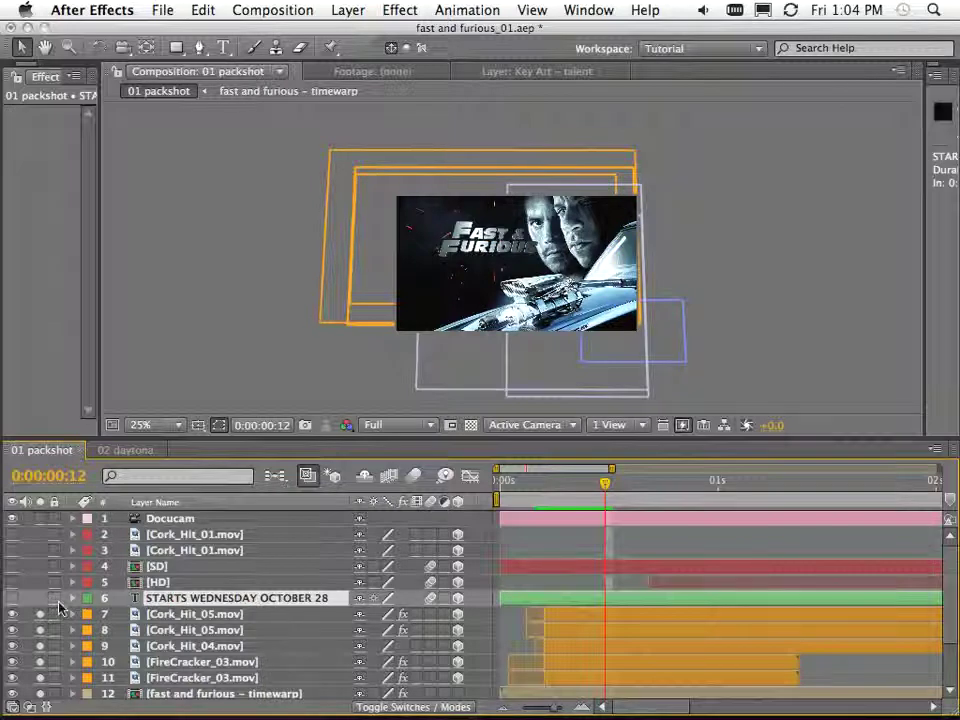
click(11, 599)
click(40, 599)
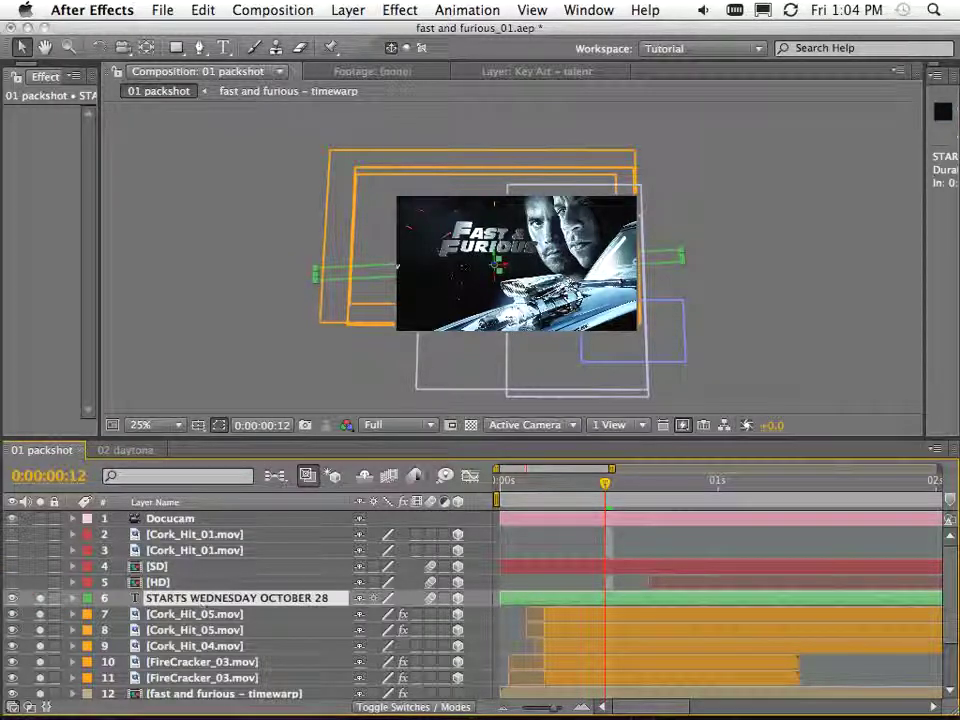
Step: View the composition at 50% in a taller viewer and scrub to 0:00:00:15 to examine the split text waiting outside the frame
alt+scroll(521, 333, up, 2)
key(space)
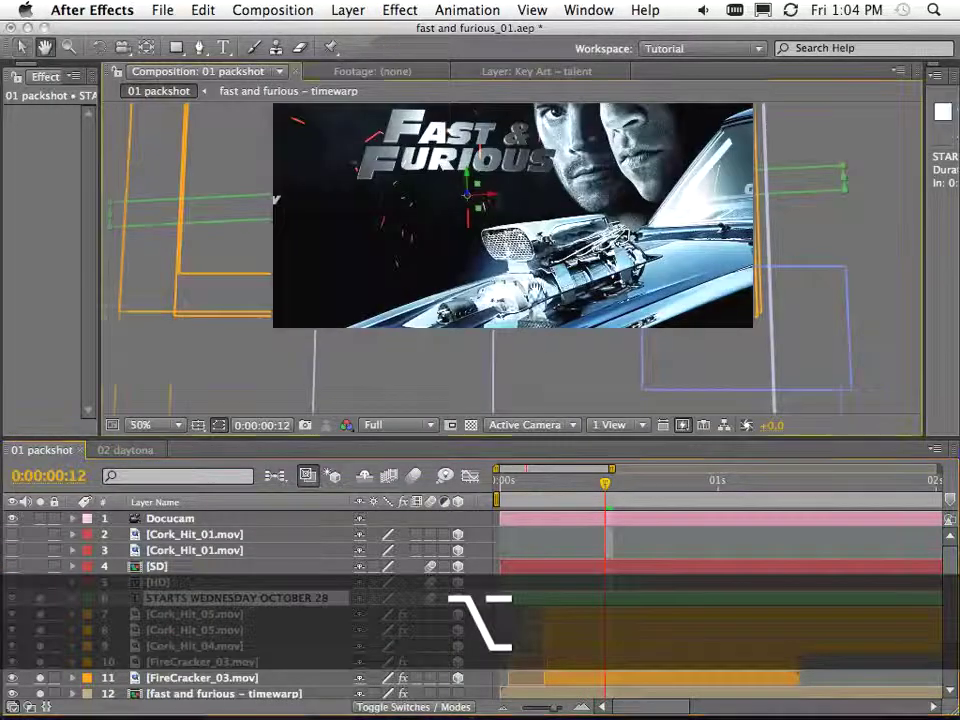
drag(532, 282, 527, 390)
drag(532, 441, 532, 512)
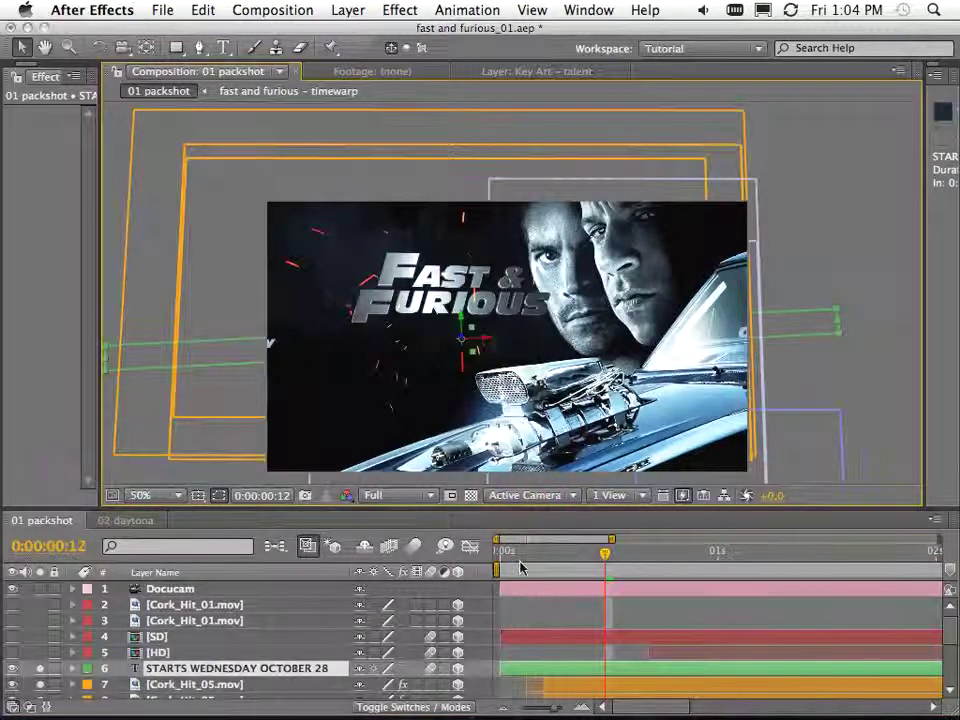
drag(529, 559, 631, 555)
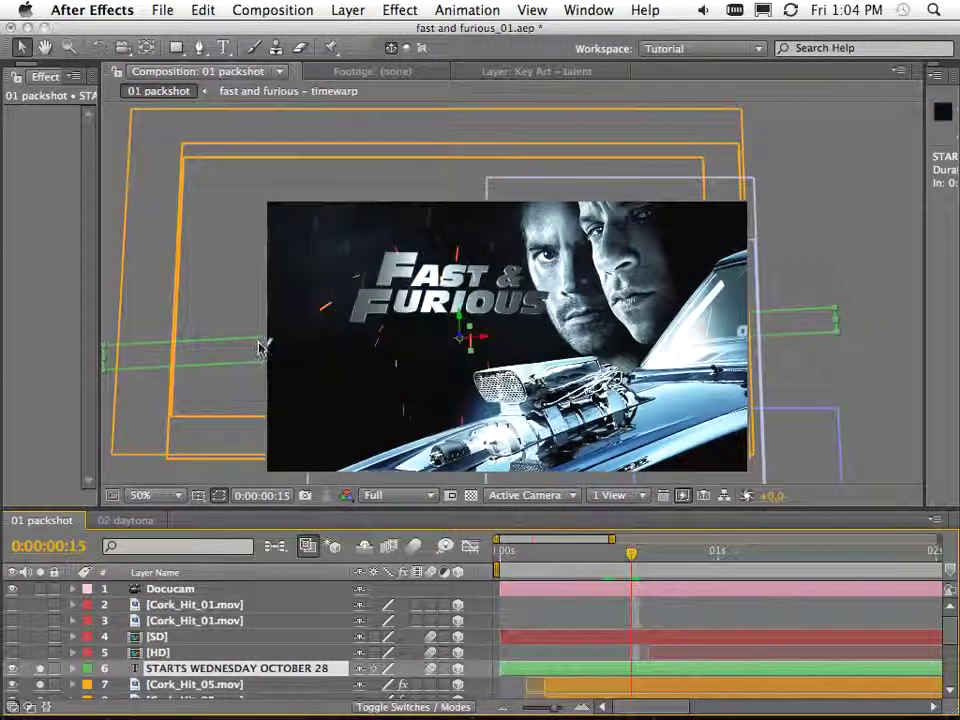
click(216, 347)
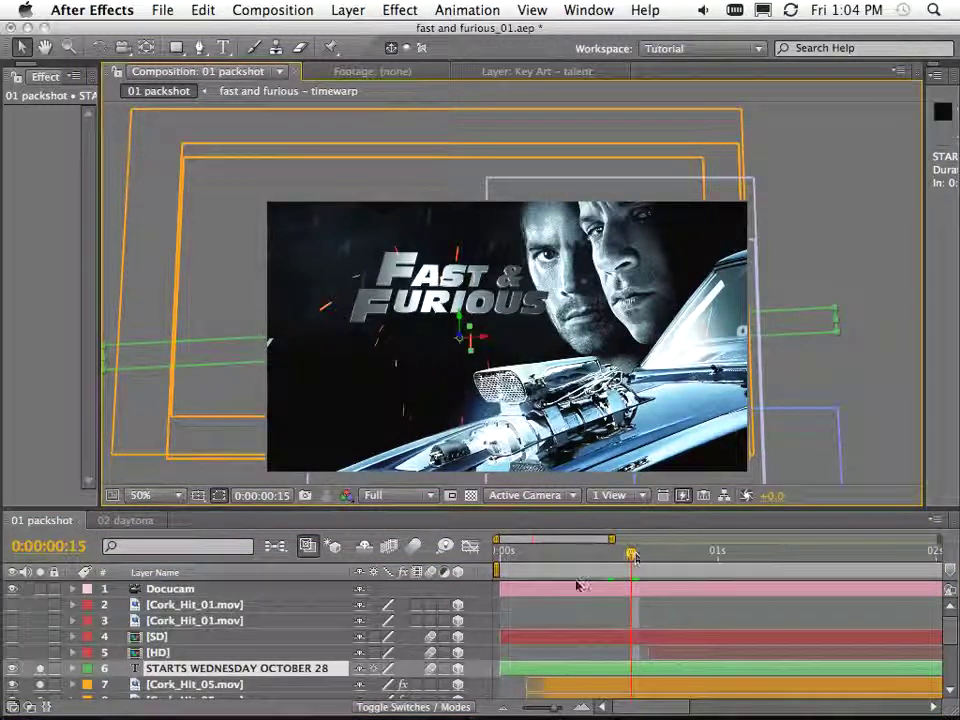
Step: Reveal the text layer's keyframes and, at 0:00:00:22, set the first text animator's Position to -675.0, 0.0
key(u)
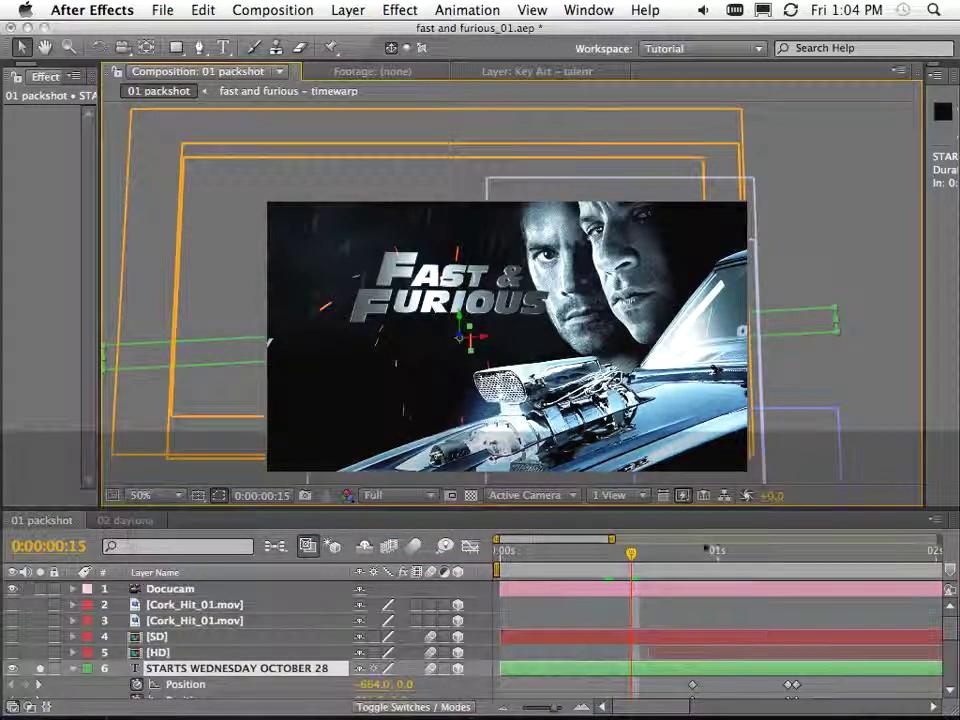
shift+click(684, 556)
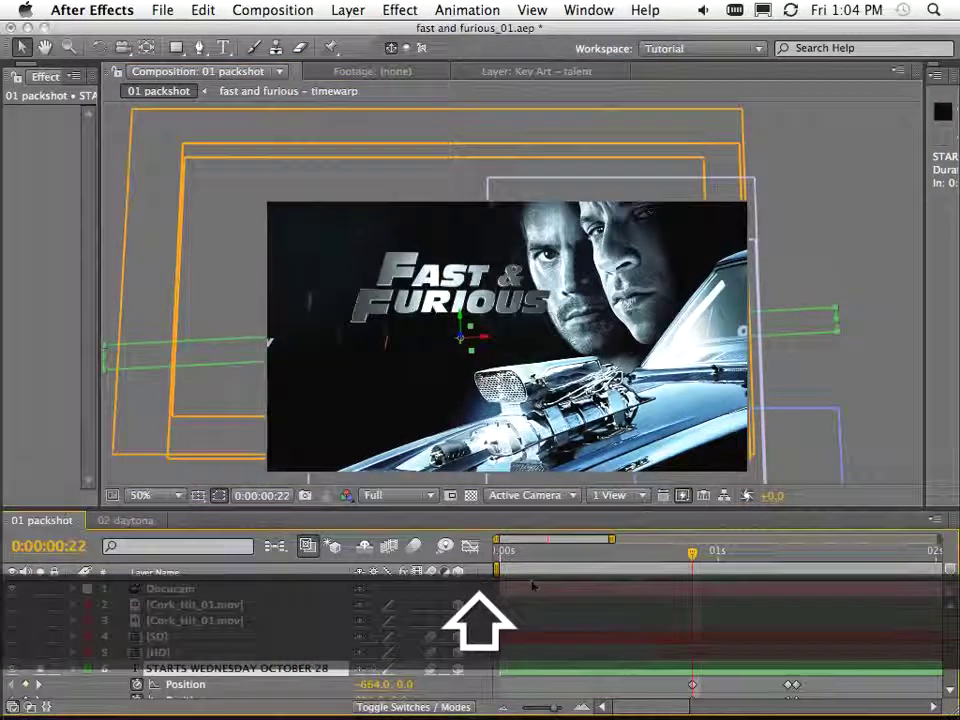
drag(366, 688, 326, 668)
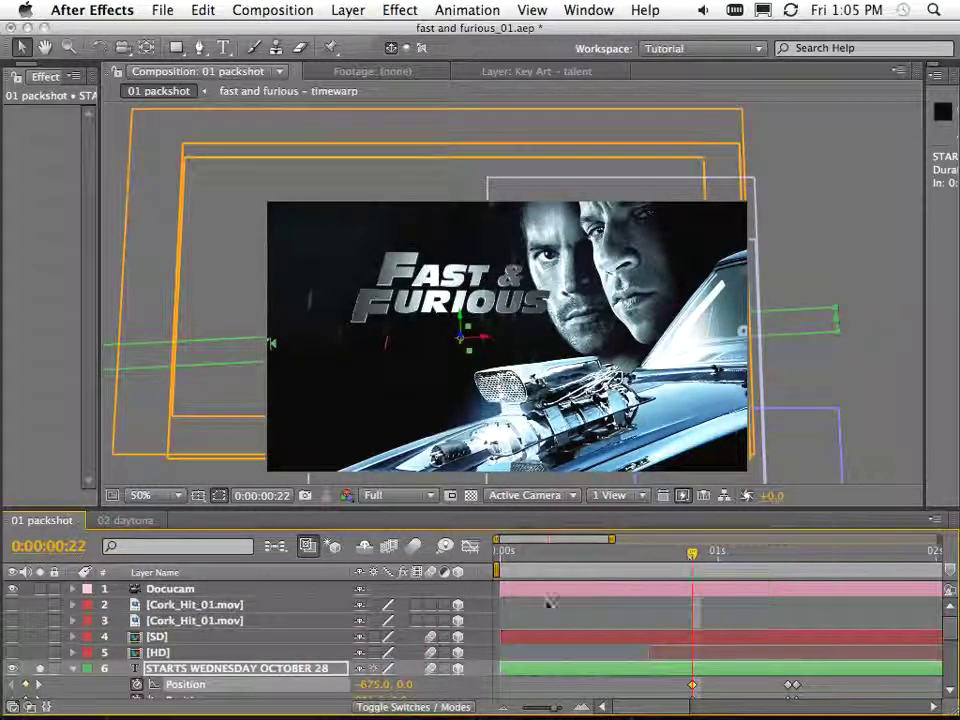
Step: Expand the text layer's properties, review the available Animate options including Position, and select the POSITION animator
scroll(311, 620, down, 3)
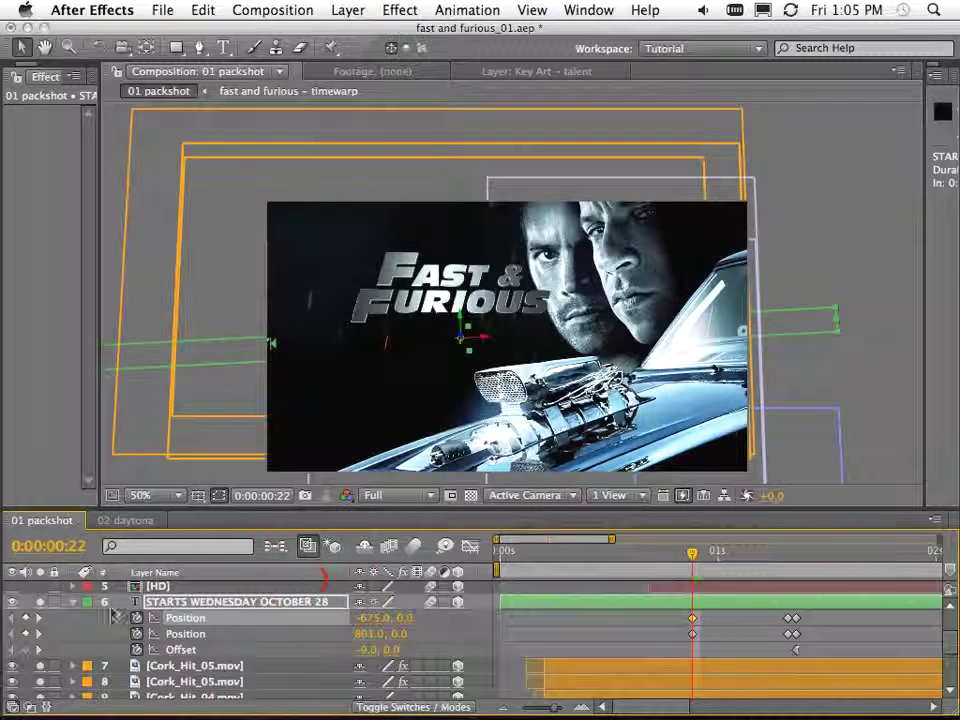
click(71, 605)
click(72, 604)
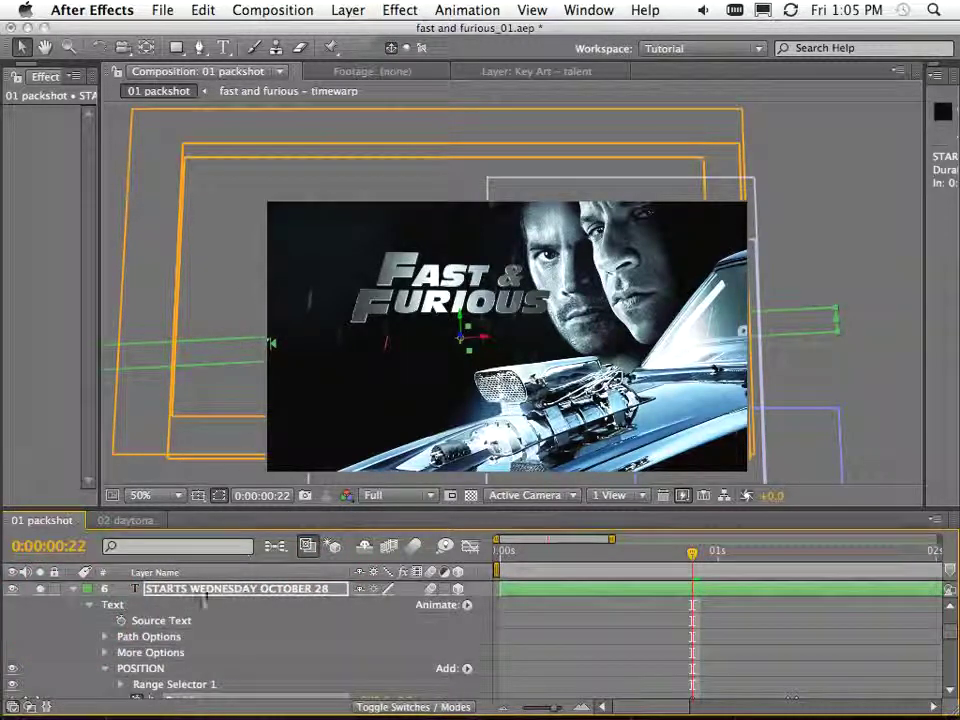
click(104, 670)
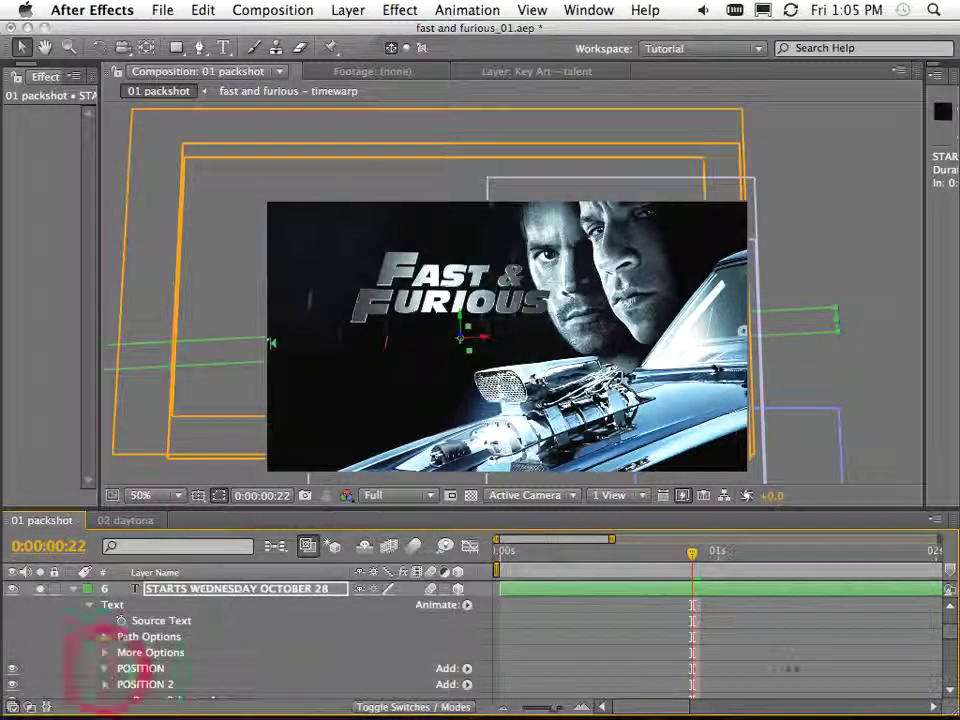
click(466, 605)
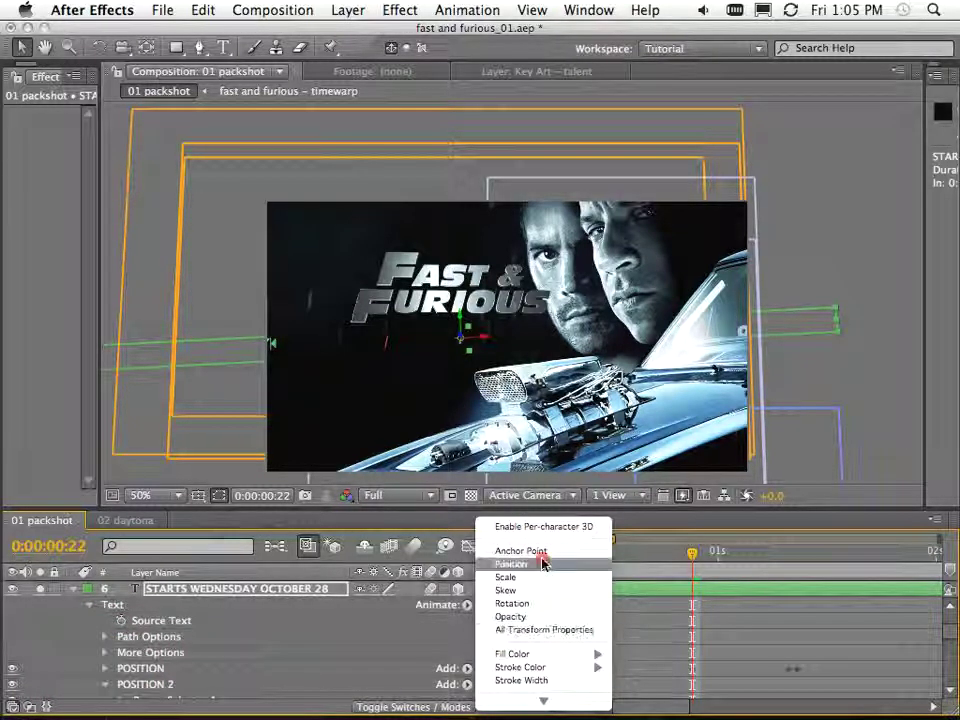
click(533, 564)
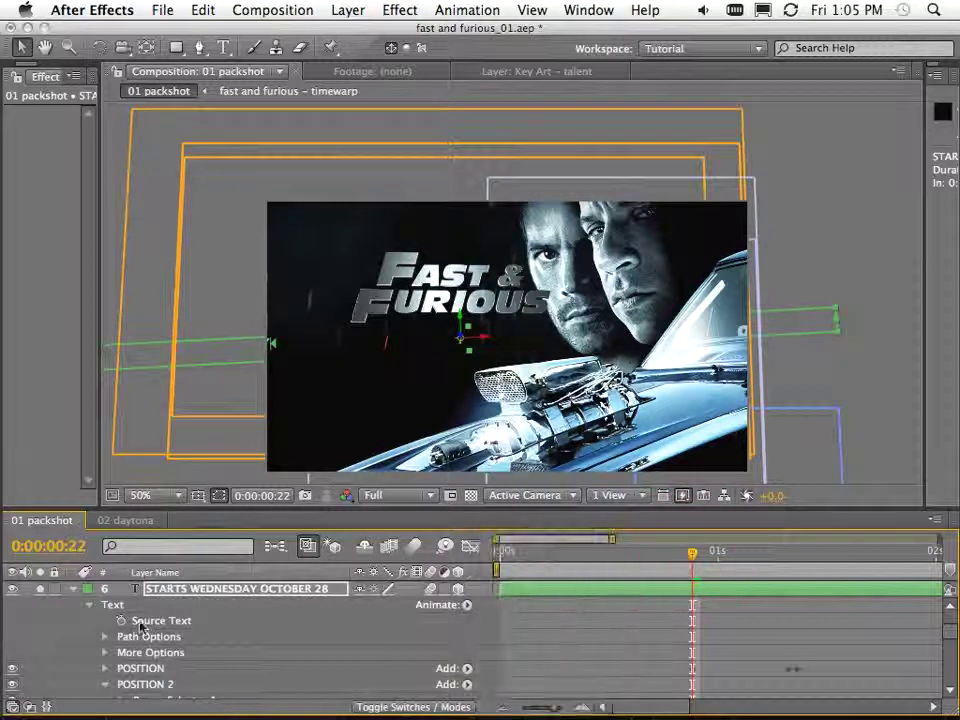
click(126, 668)
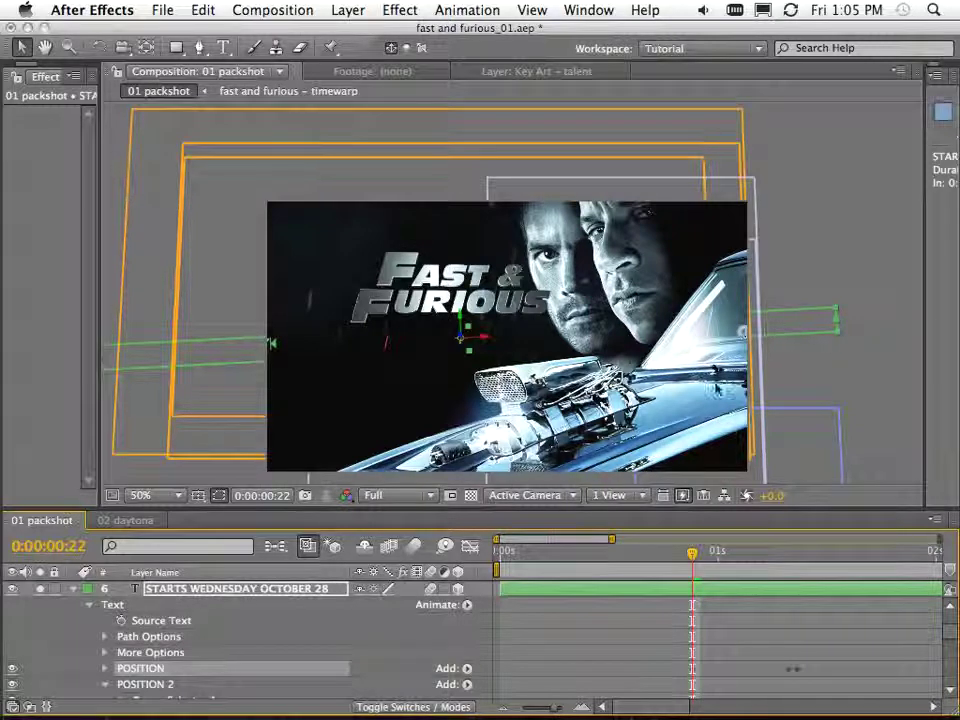
Step: Scrub to 0:00:01:08 to examine how the two text lines slide together, then collapse the text layer in an enlarged timeline
drag(585, 556, 796, 590)
drag(536, 517, 557, 410)
drag(796, 470, 775, 493)
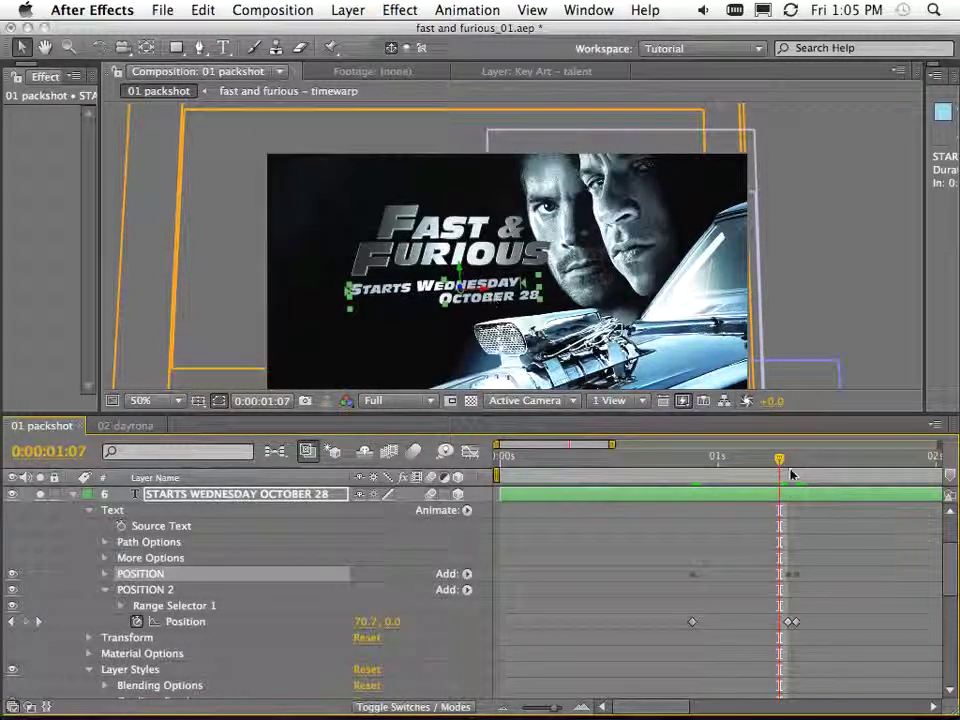
drag(784, 465, 788, 467)
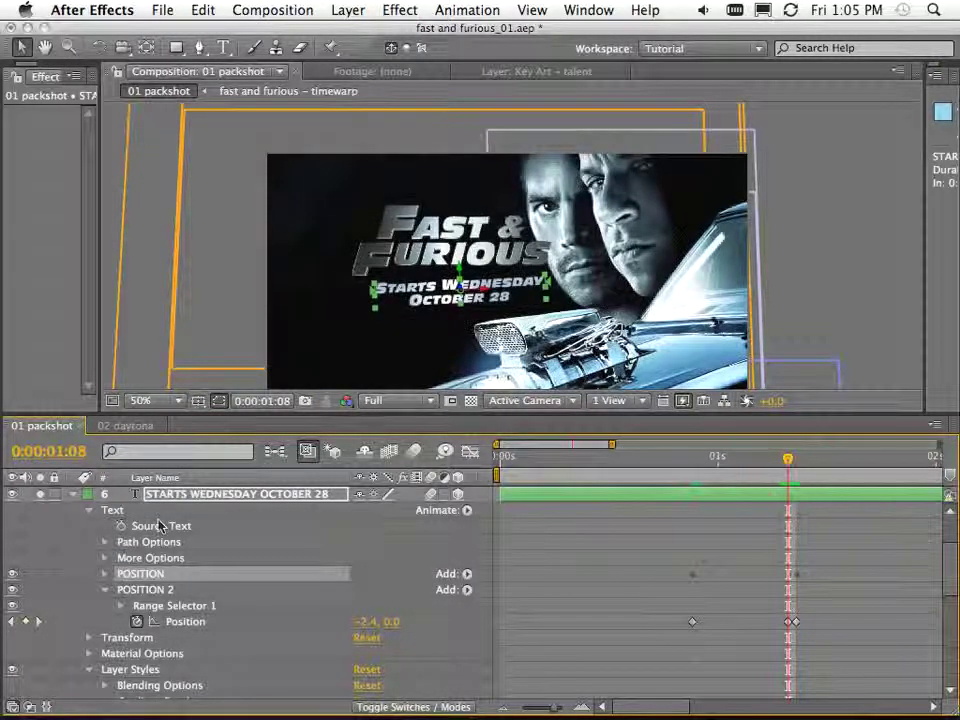
click(77, 496)
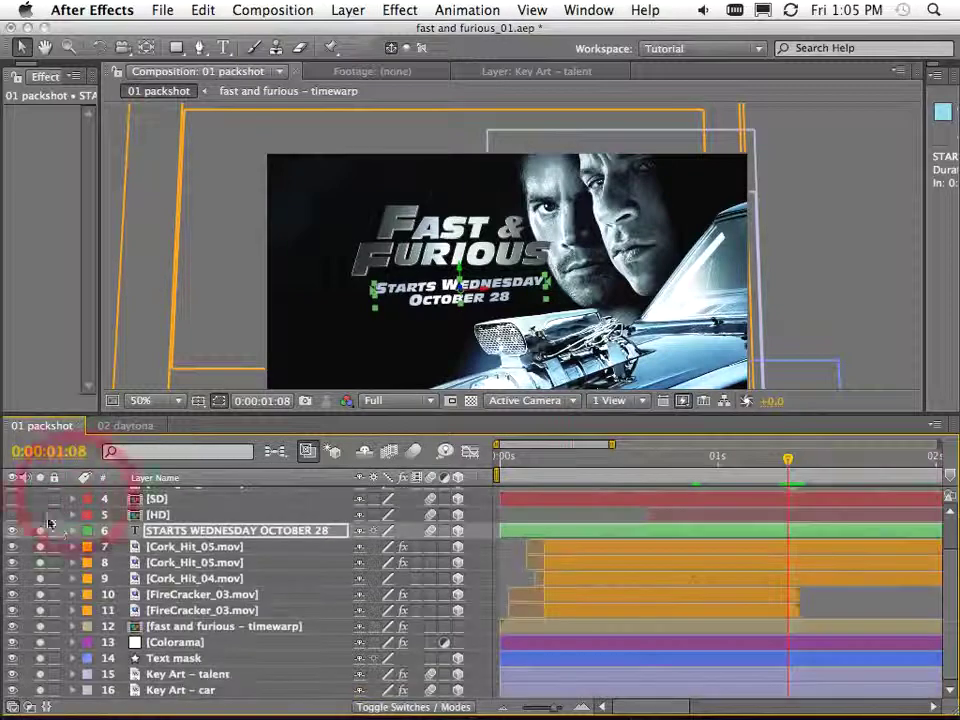
scroll(128, 521, up, 3)
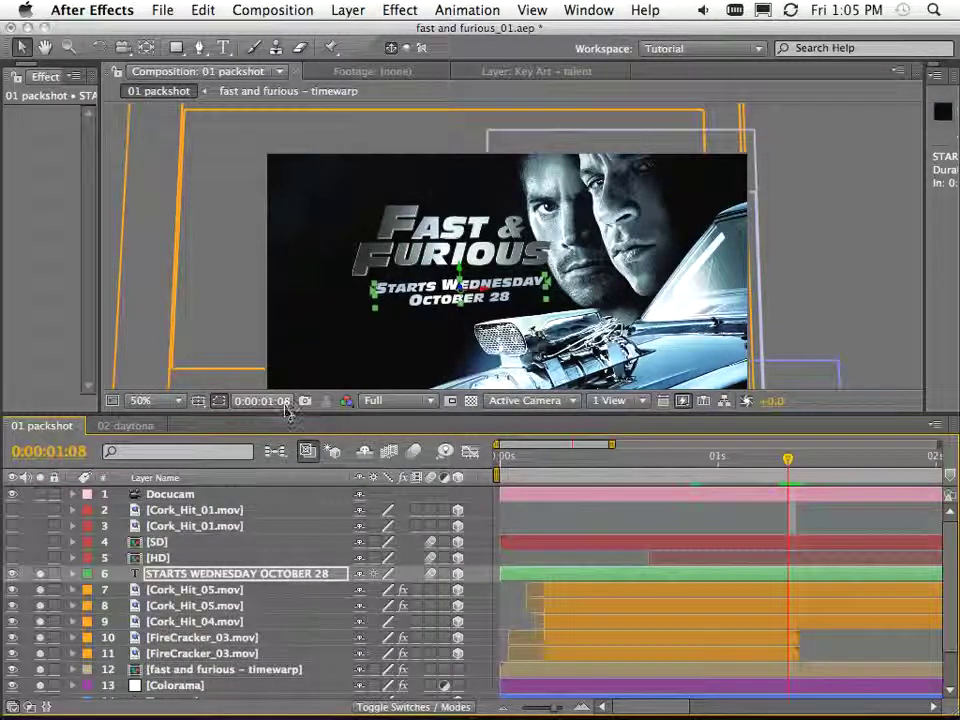
drag(287, 411, 282, 353)
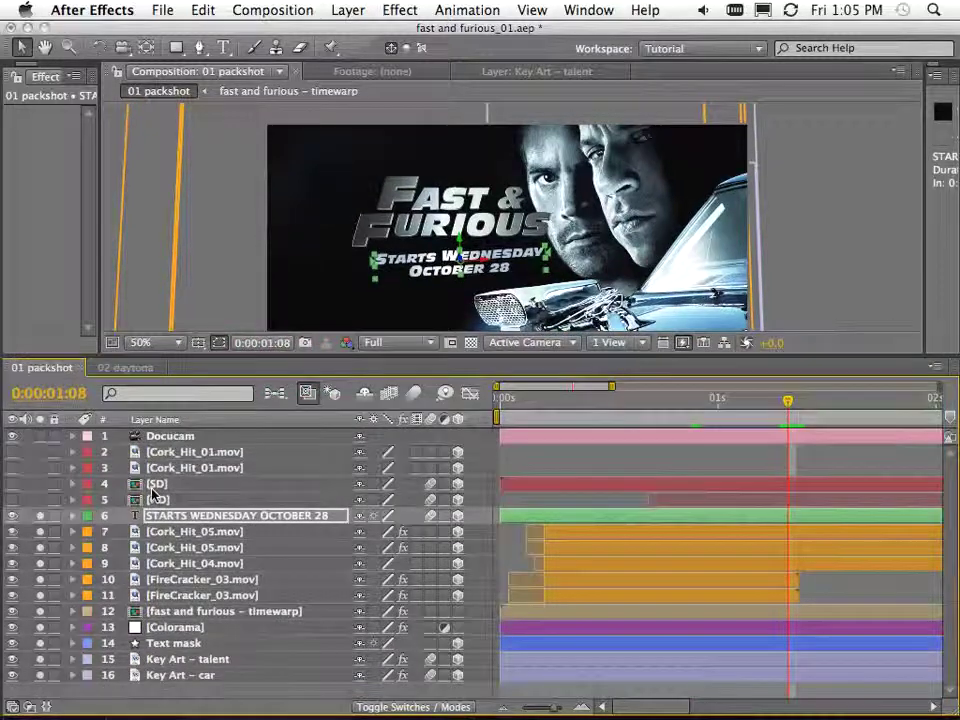
Step: Make the SD and HD layers visible, go to 0:00:01:19, and solo only these two layers
click(155, 484)
shift+click(152, 497)
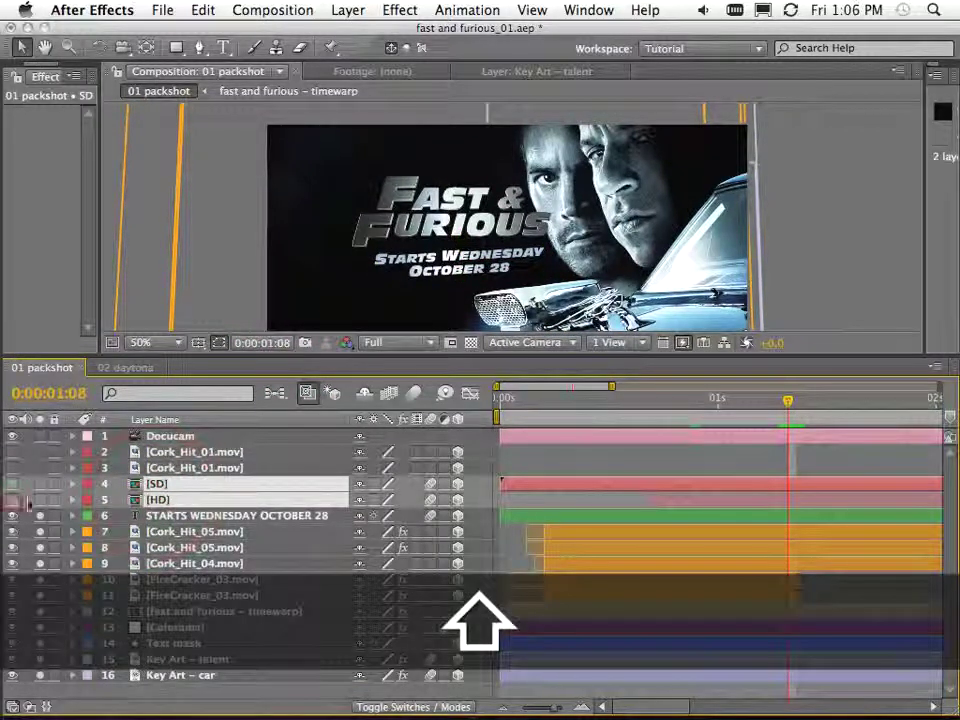
drag(553, 297, 557, 276)
drag(779, 410, 883, 425)
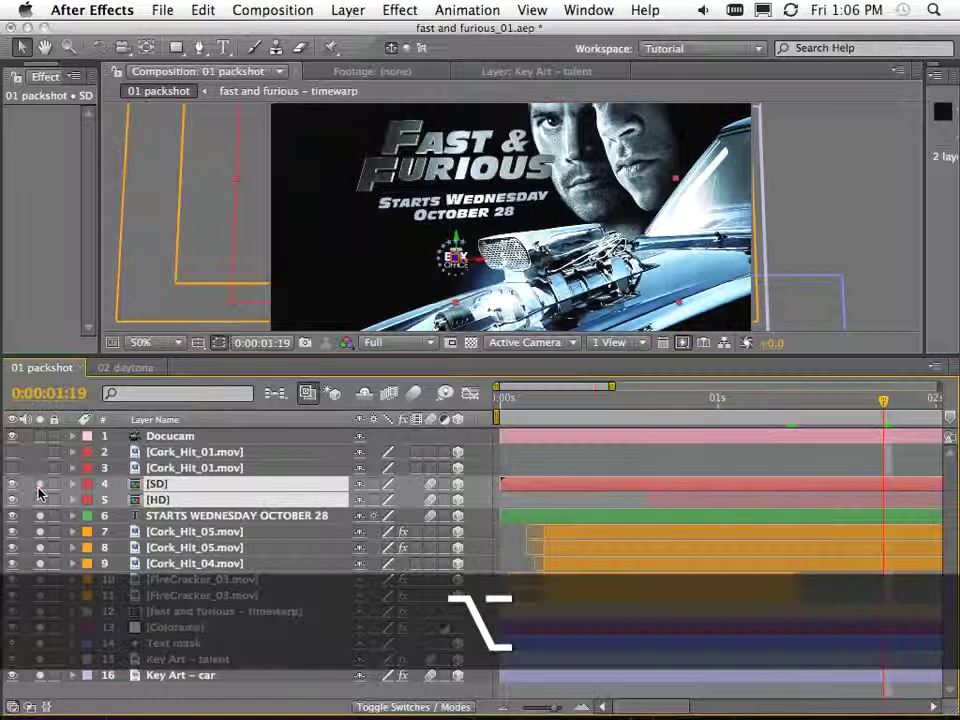
alt+click(40, 484)
alt+click(40, 500)
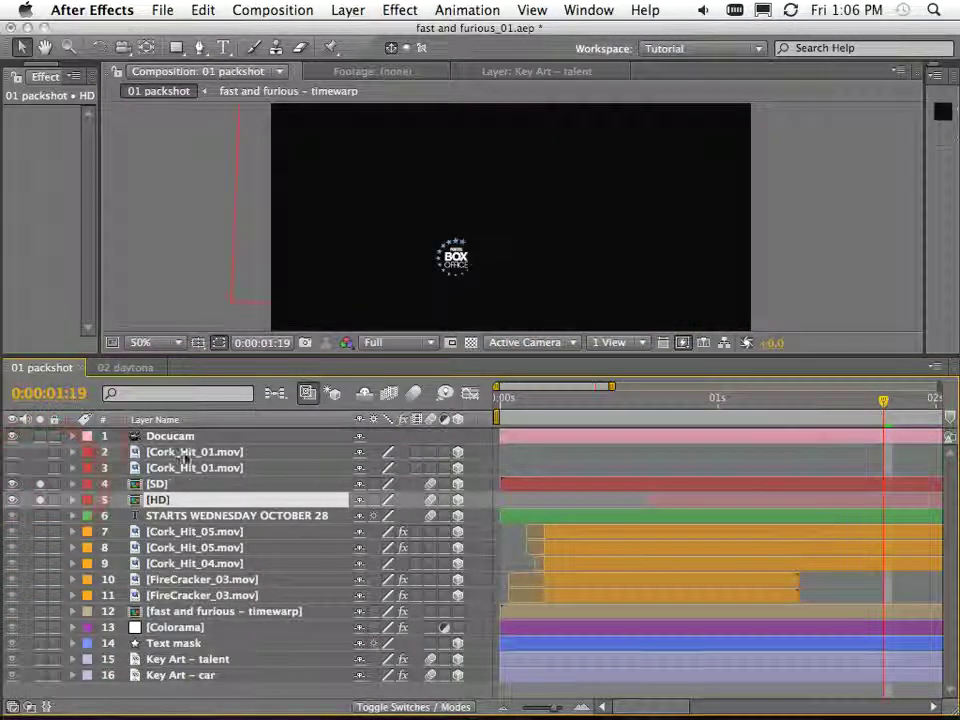
Step: Make both Cork_Hit_01.mov layers visible and soloed
click(190, 452)
shift+click(190, 468)
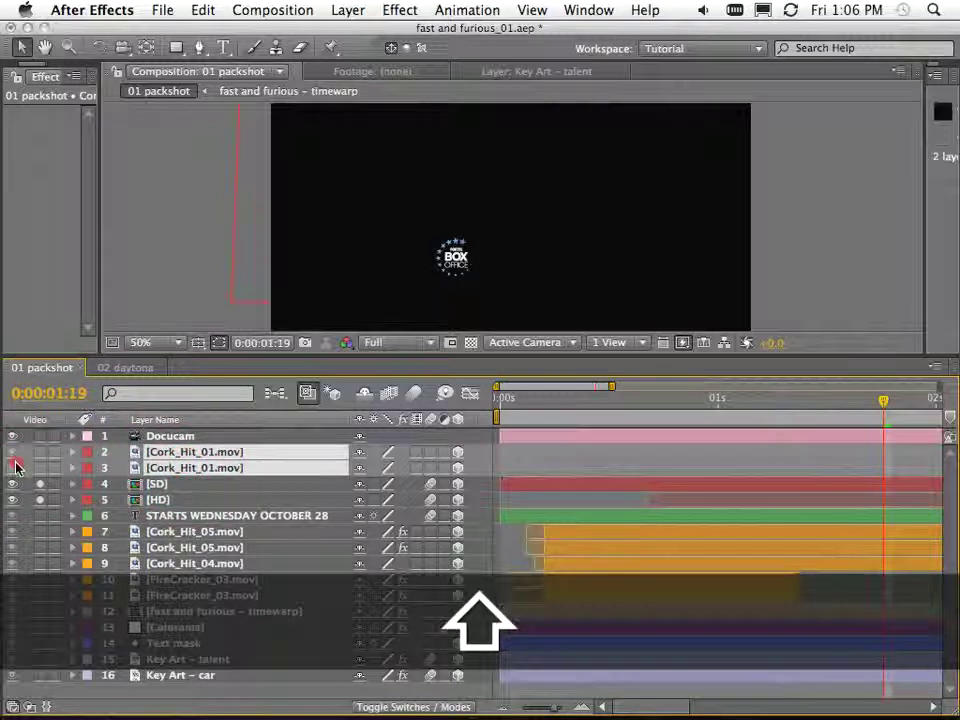
drag(38, 456, 40, 472)
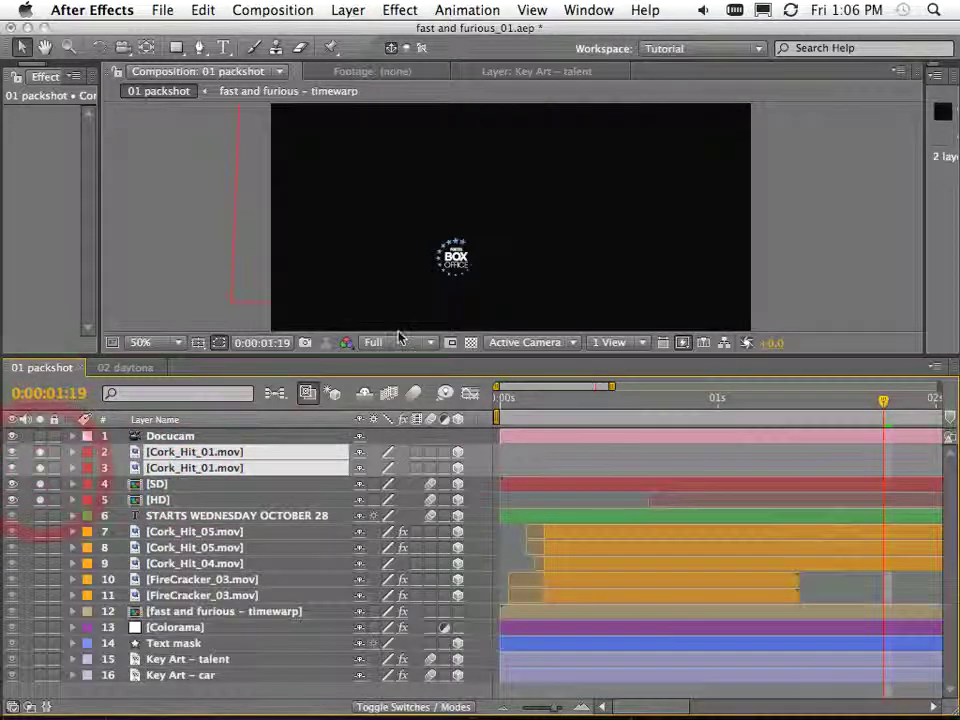
Step: Scrub from 0:00:01:19 to 0:00:04:12 at 100% to examine the Box Office logo animation and the Cork_Hit_01.mov dust hit
drag(788, 489, 434, 489)
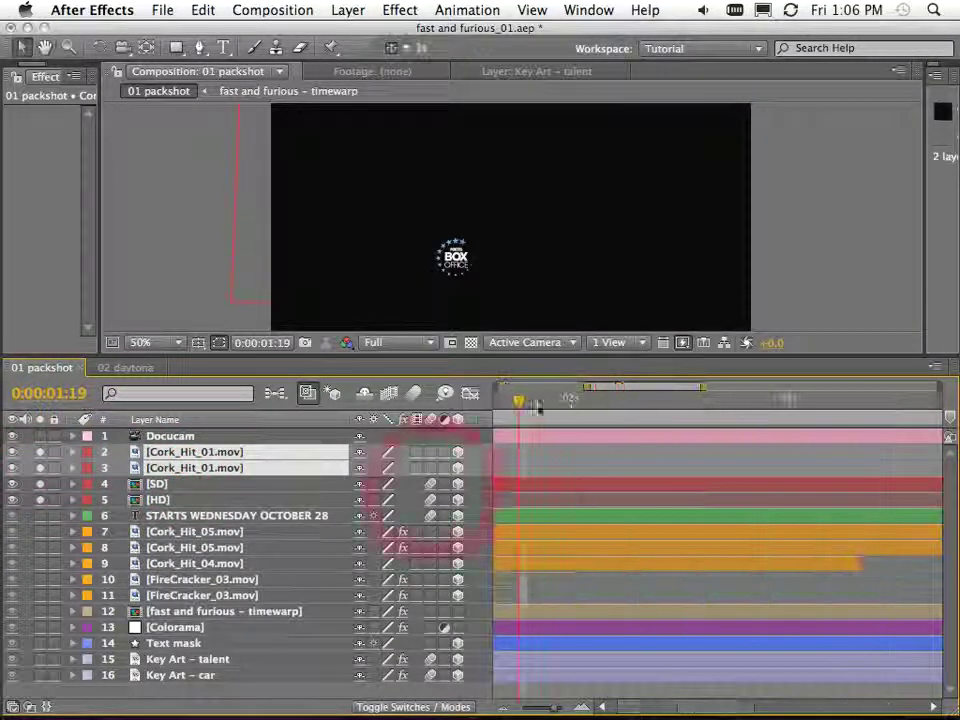
alt+scroll(476, 294, up, 2)
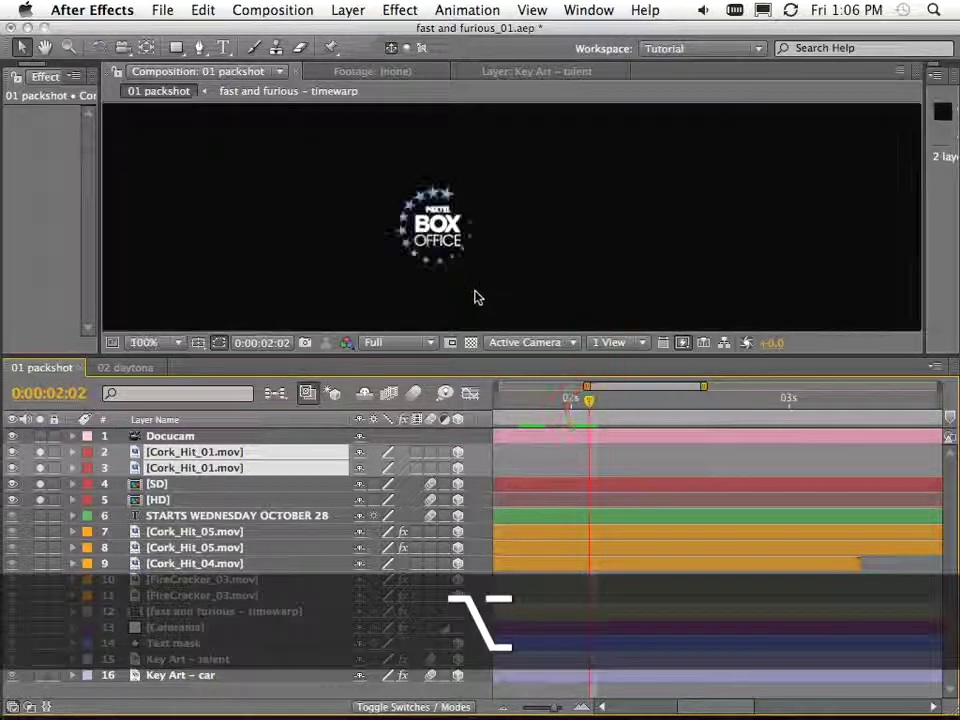
drag(596, 405, 840, 464)
drag(904, 478, 850, 482)
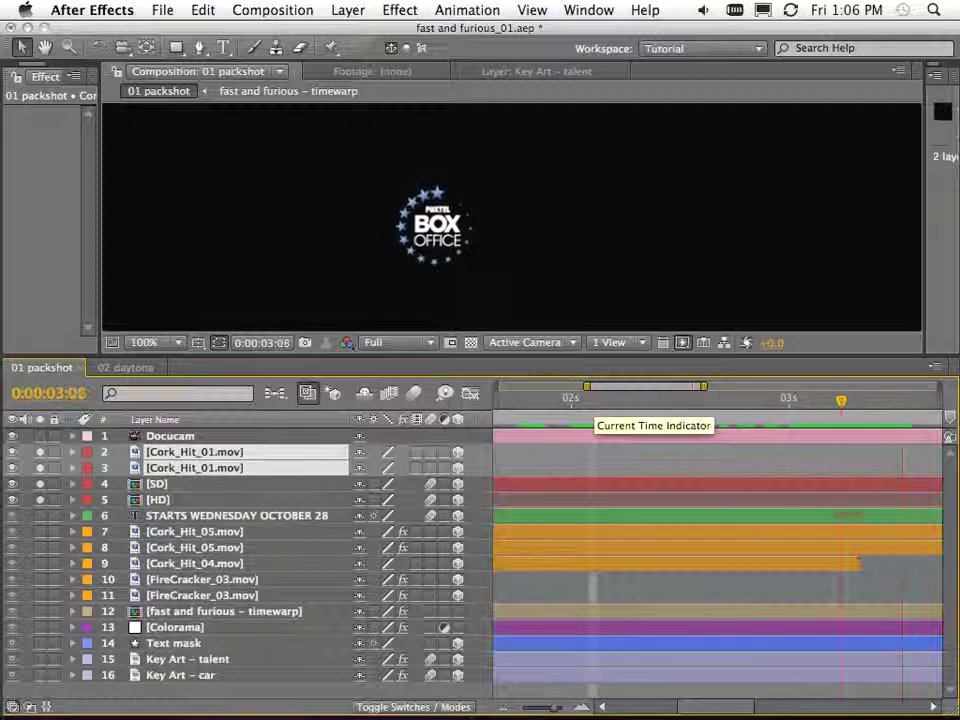
alt+scroll(771, 550, down, 3)
drag(740, 400, 827, 440)
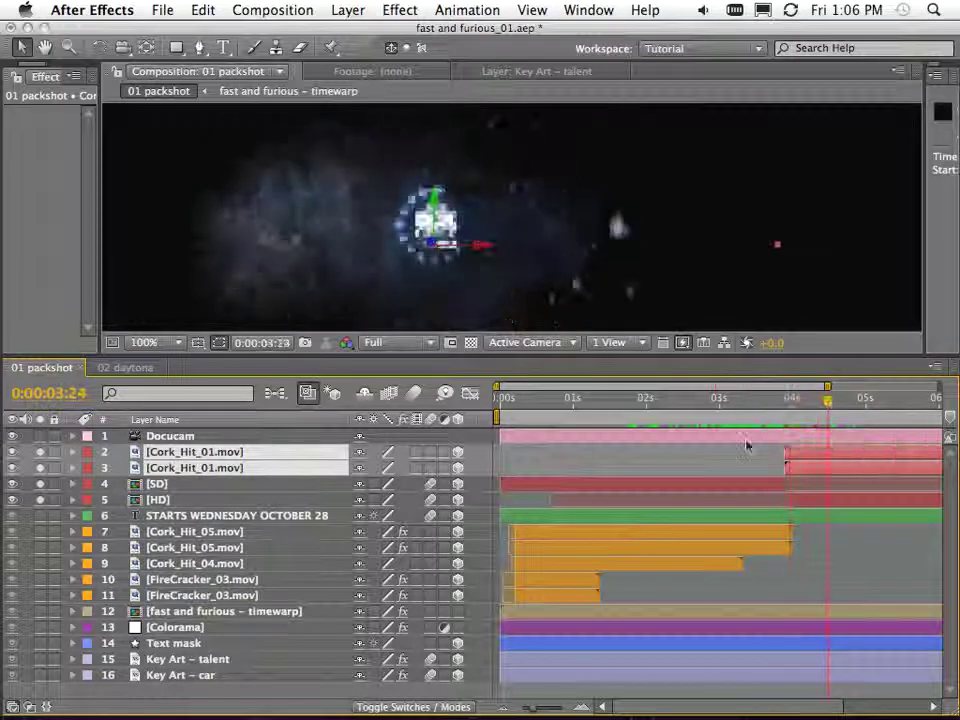
Step: Turn off solo for all layers, view the composition at 50%, and scrub back to 0:00:00:11 to review the complete packshot
alt+click(43, 454)
alt+click(42, 454)
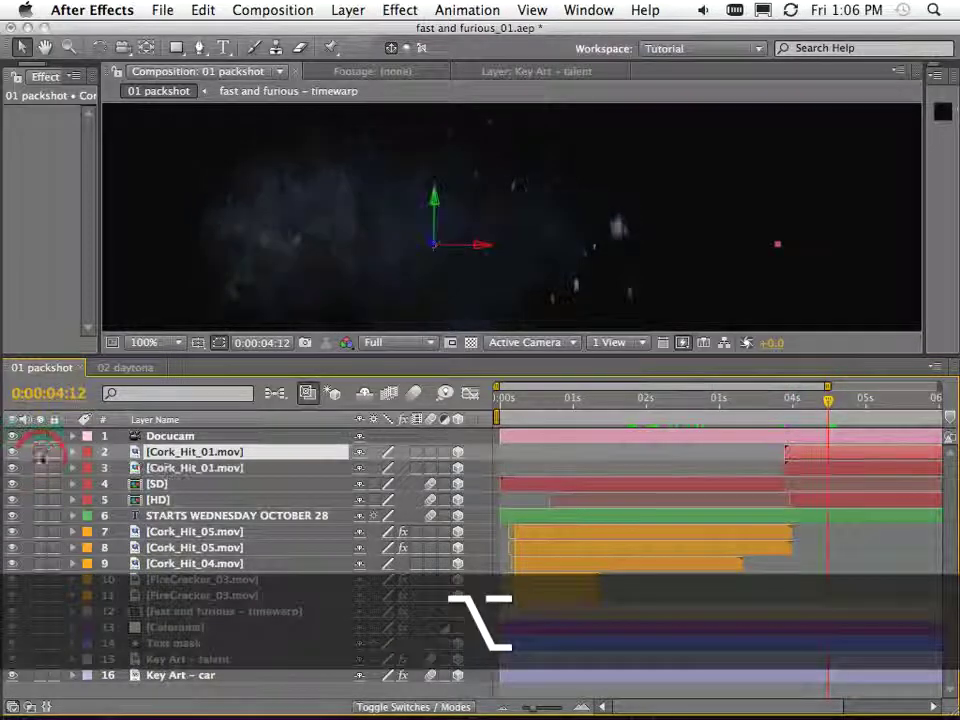
scroll(584, 243, down, 1)
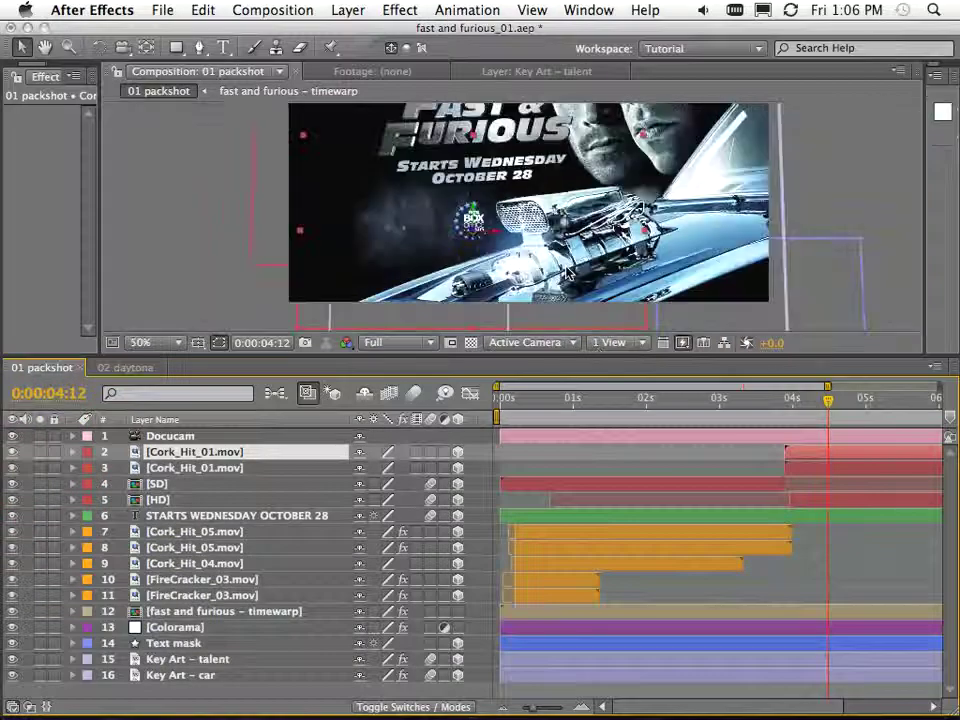
key(space)
drag(584, 243, 556, 313)
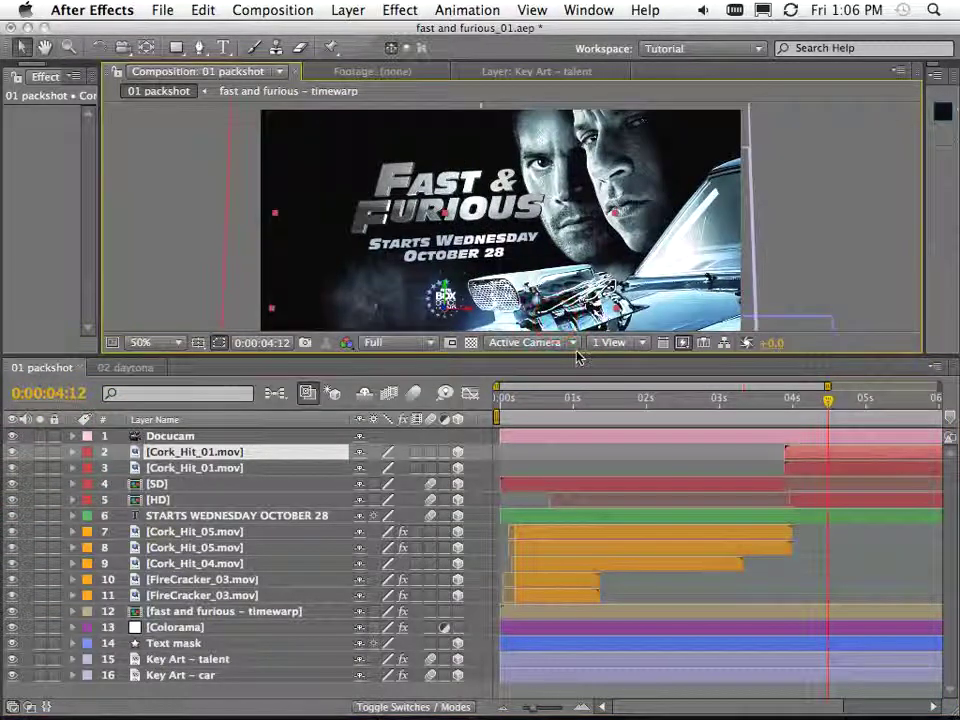
drag(577, 357, 570, 446)
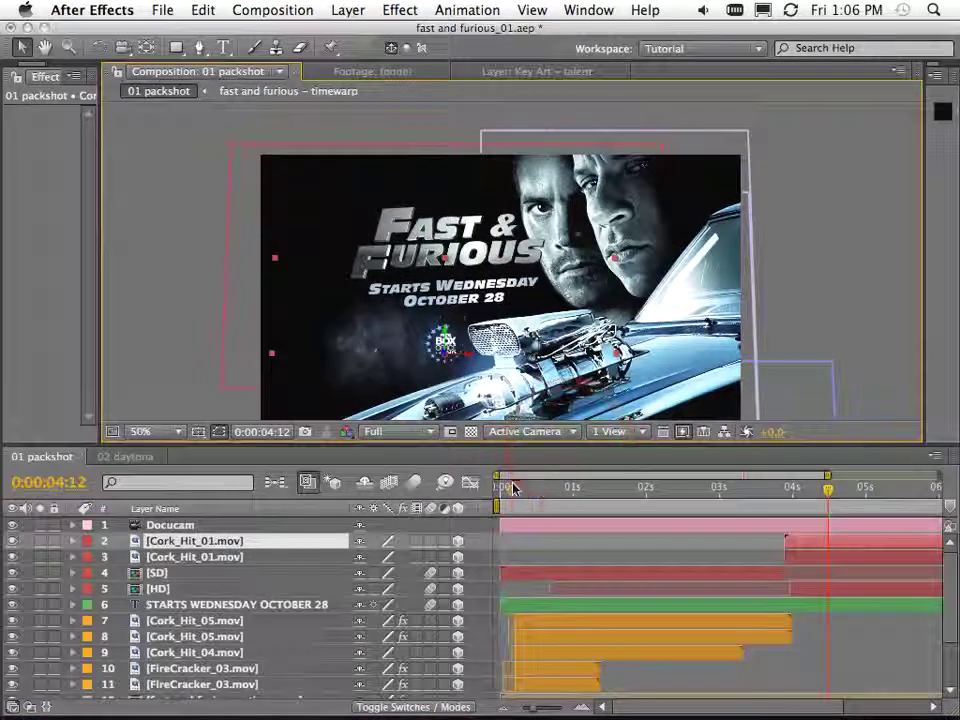
click(537, 488)
drag(537, 488, 532, 537)
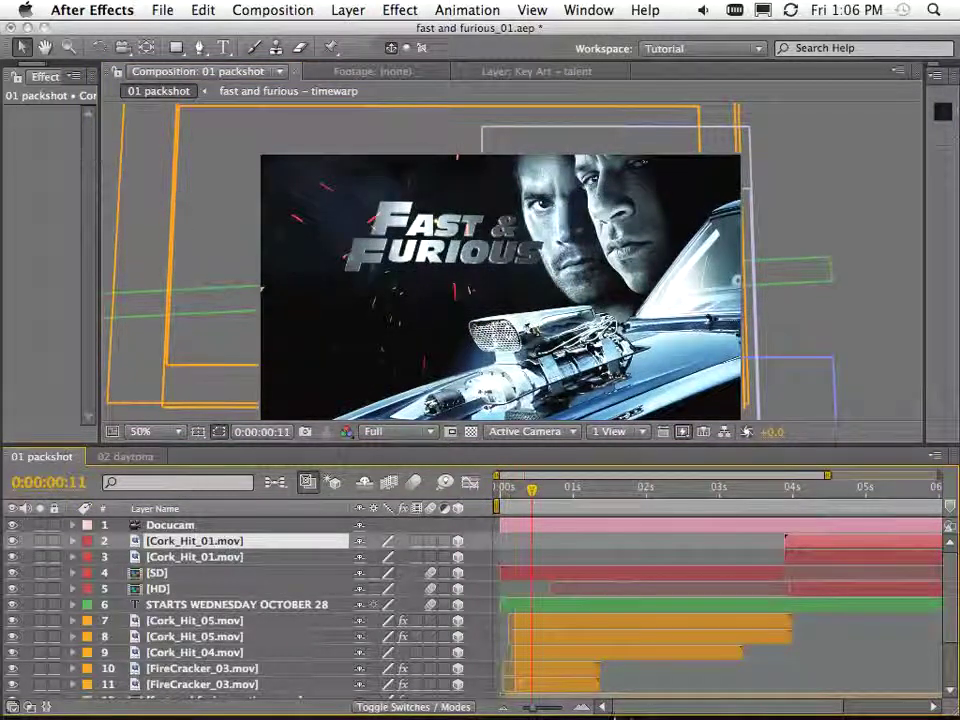
Step: Switch to Finder, go up to the e-seminar 9.10.09 folder, open fast and furious_01, and expand its render folder
mouse_move(610, 712)
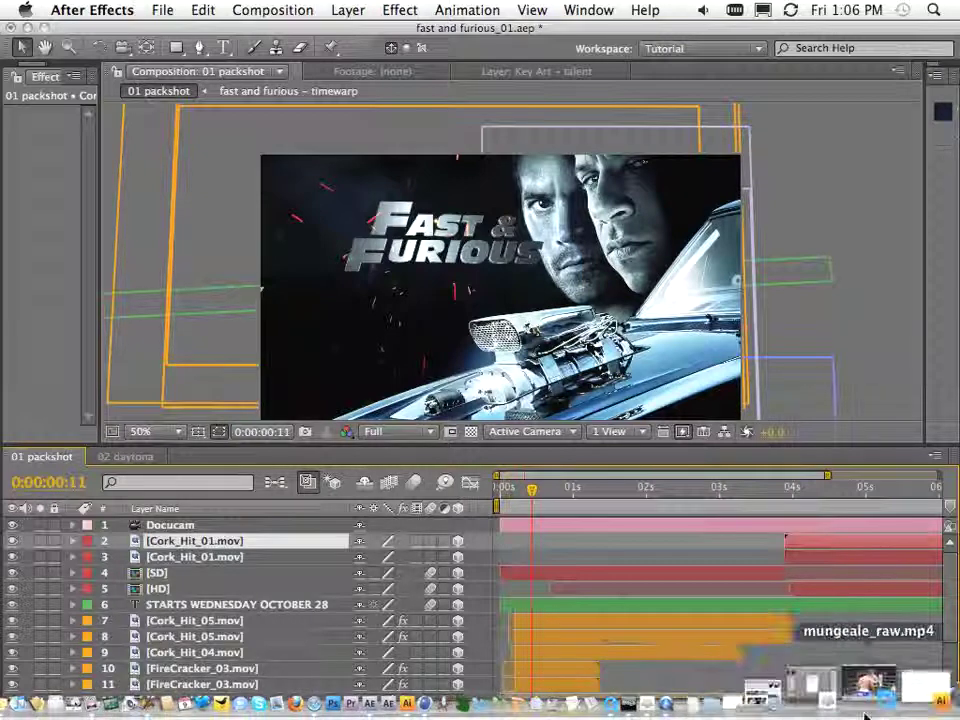
click(28, 28)
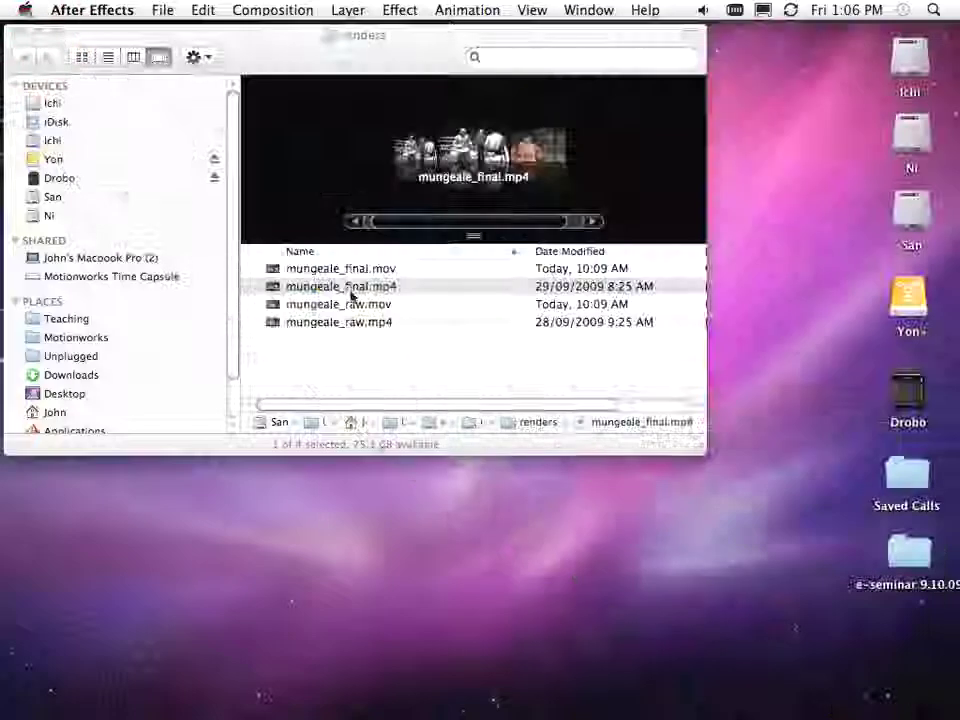
key(super+Up)
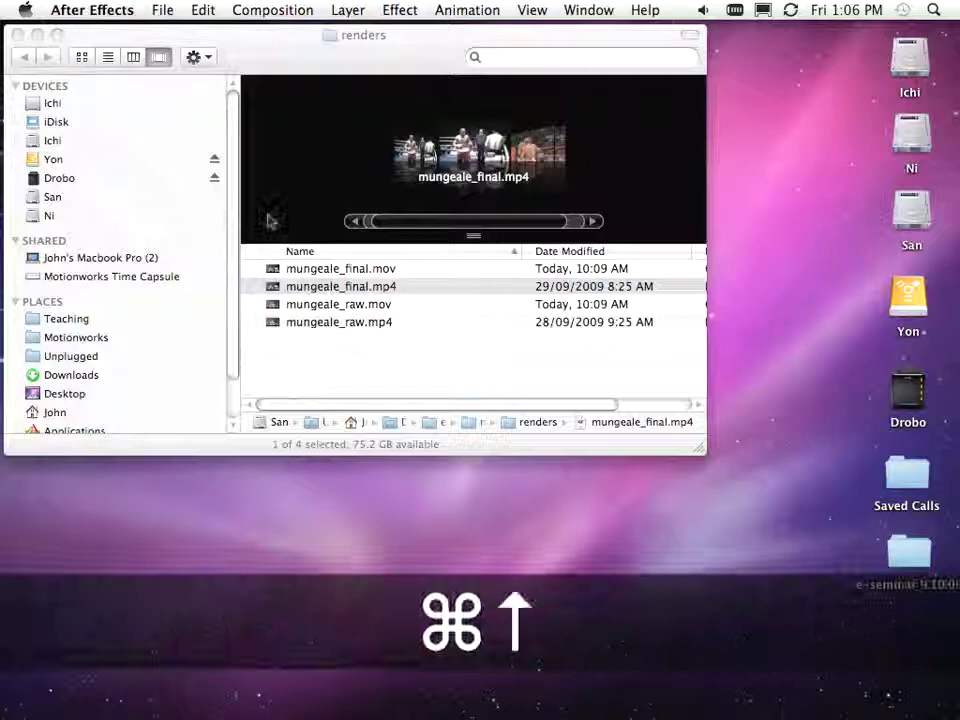
click(338, 58)
key(super+Up)
key(super+Up)
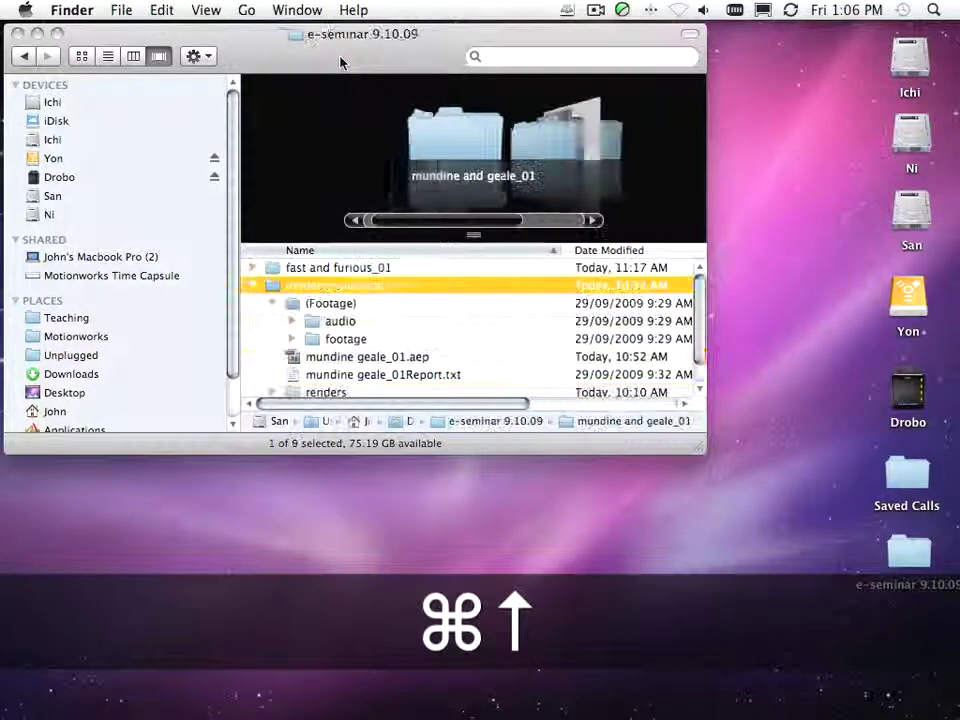
double_click(343, 267)
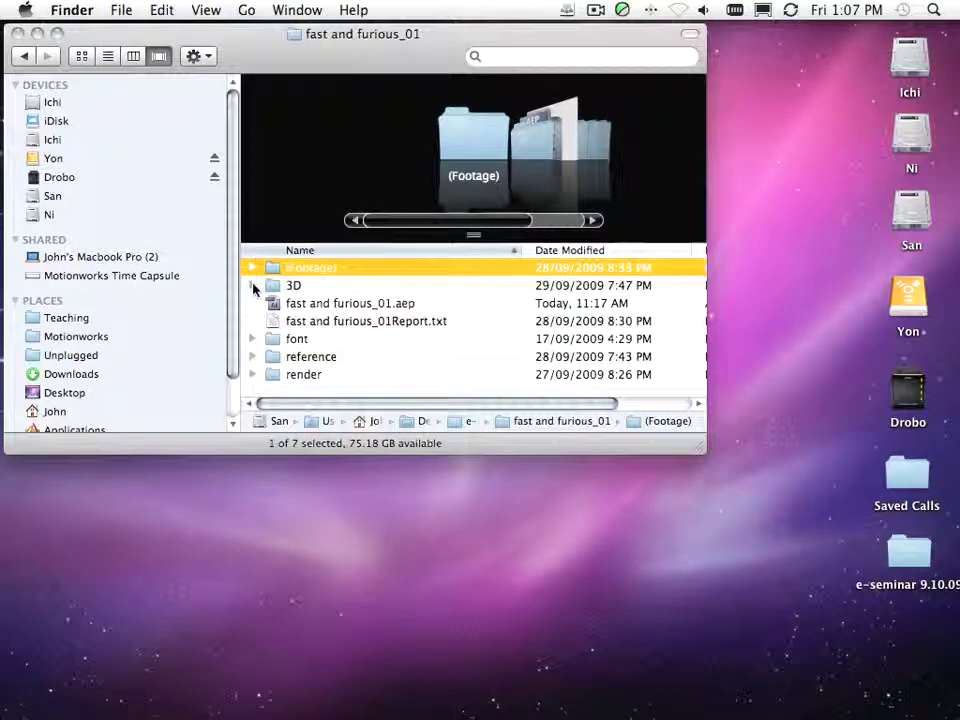
click(251, 374)
scroll(345, 340, down, 3)
Step: Open 01 feel the need.mov, play and scrub it repeatedly from the start to examine the title animation, and close it
click(348, 318)
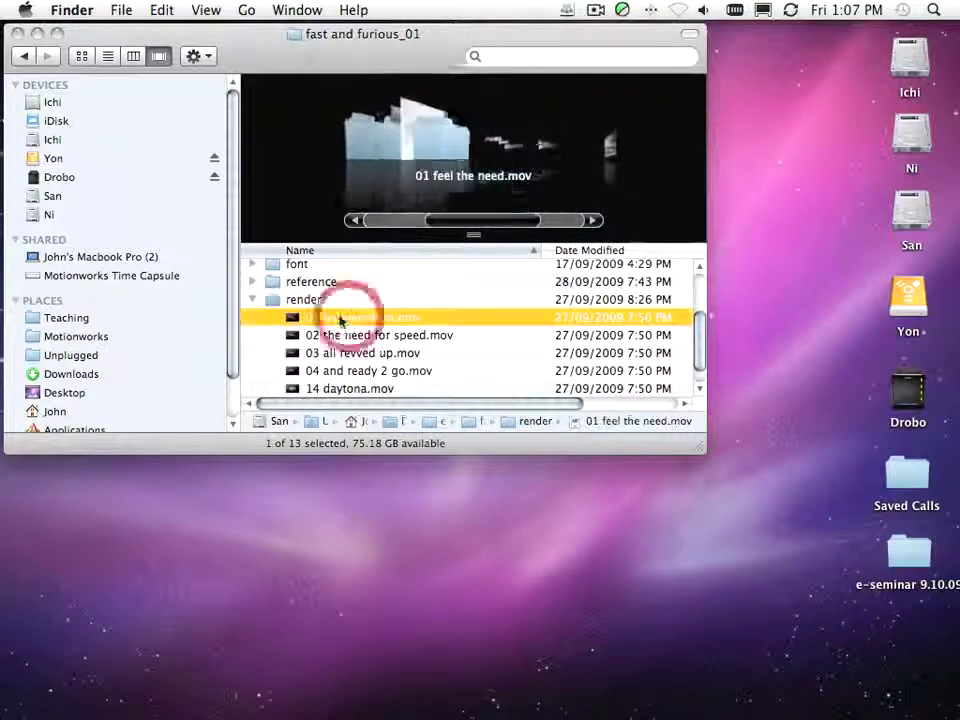
double_click(293, 320)
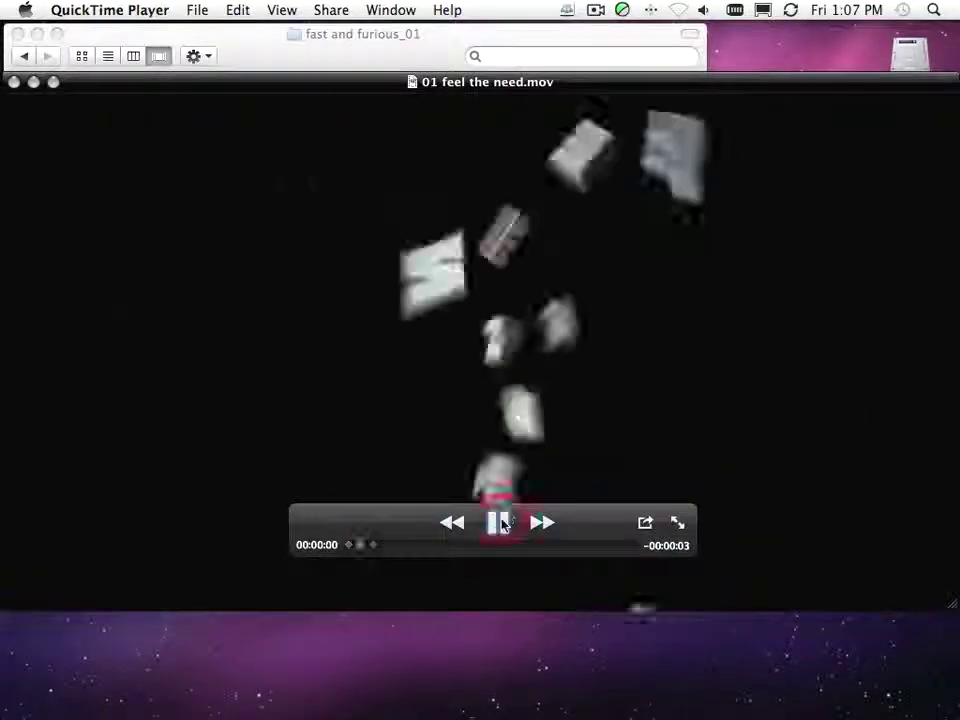
click(499, 522)
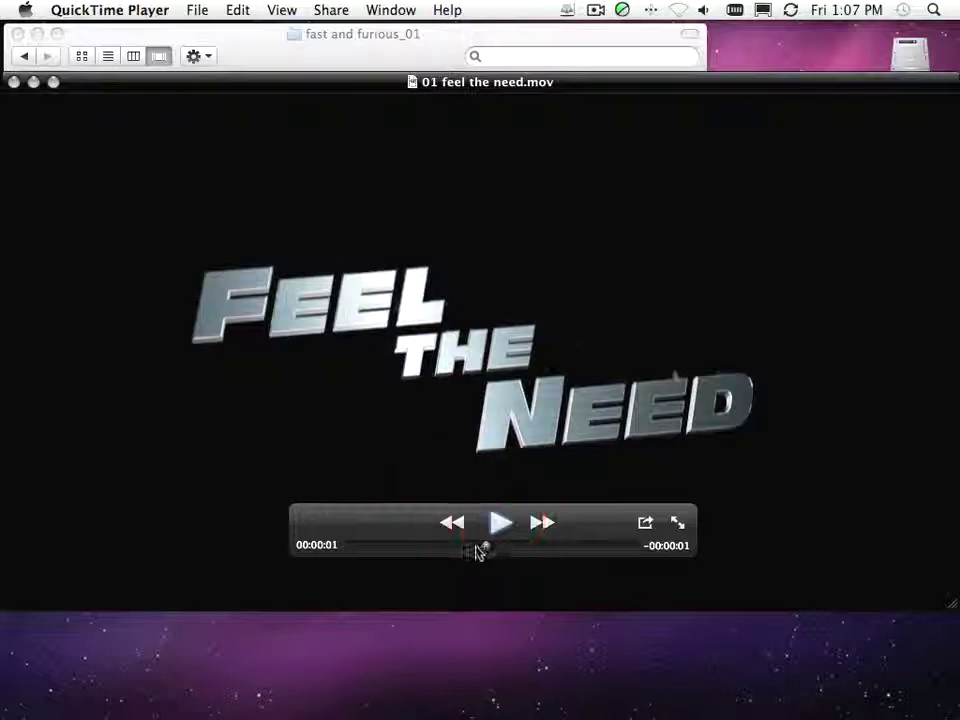
drag(486, 546, 402, 547)
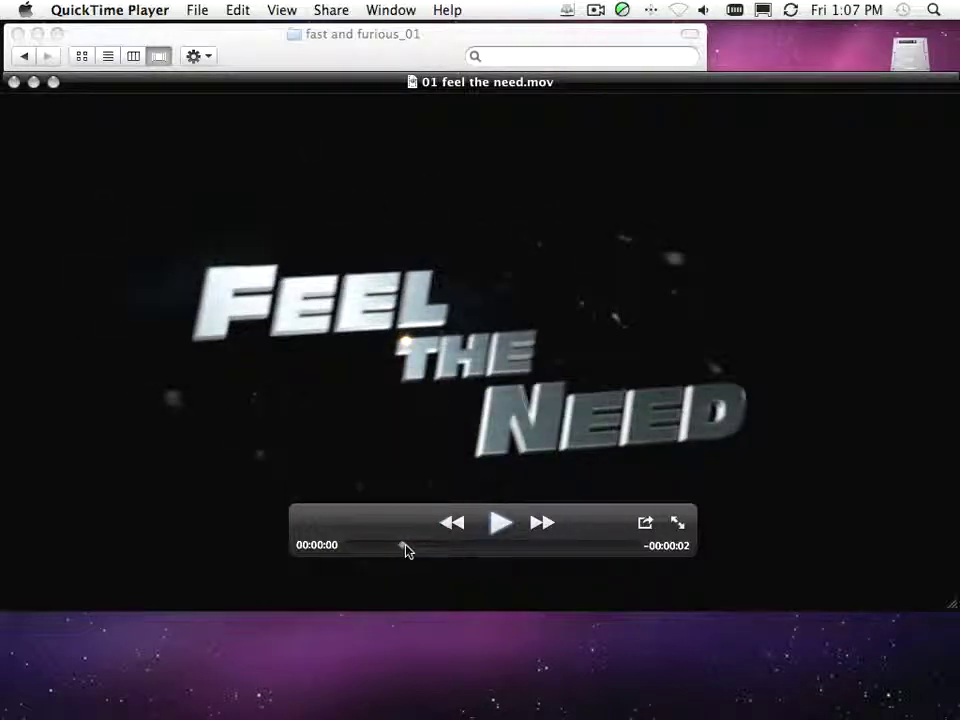
drag(404, 548, 338, 550)
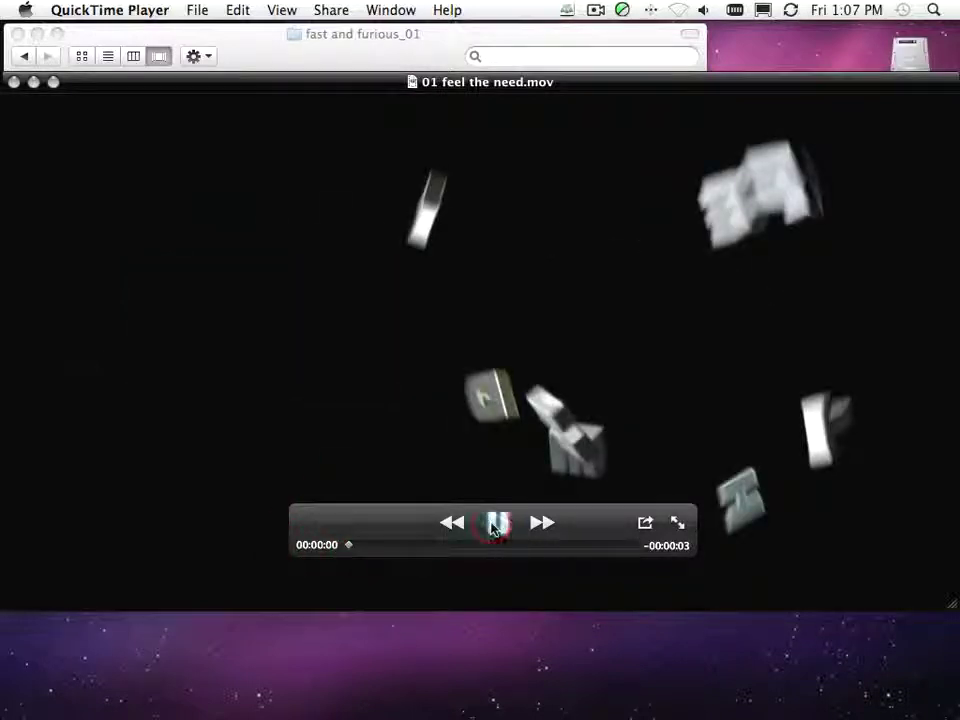
click(492, 528)
click(493, 527)
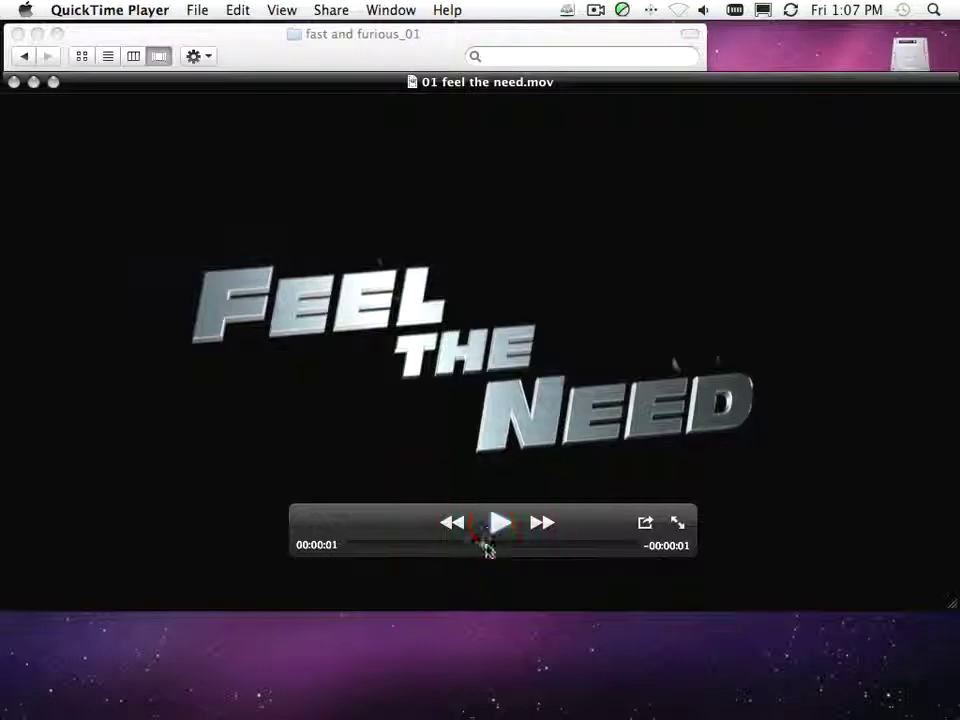
drag(487, 550, 311, 545)
click(497, 522)
click(498, 523)
click(15, 83)
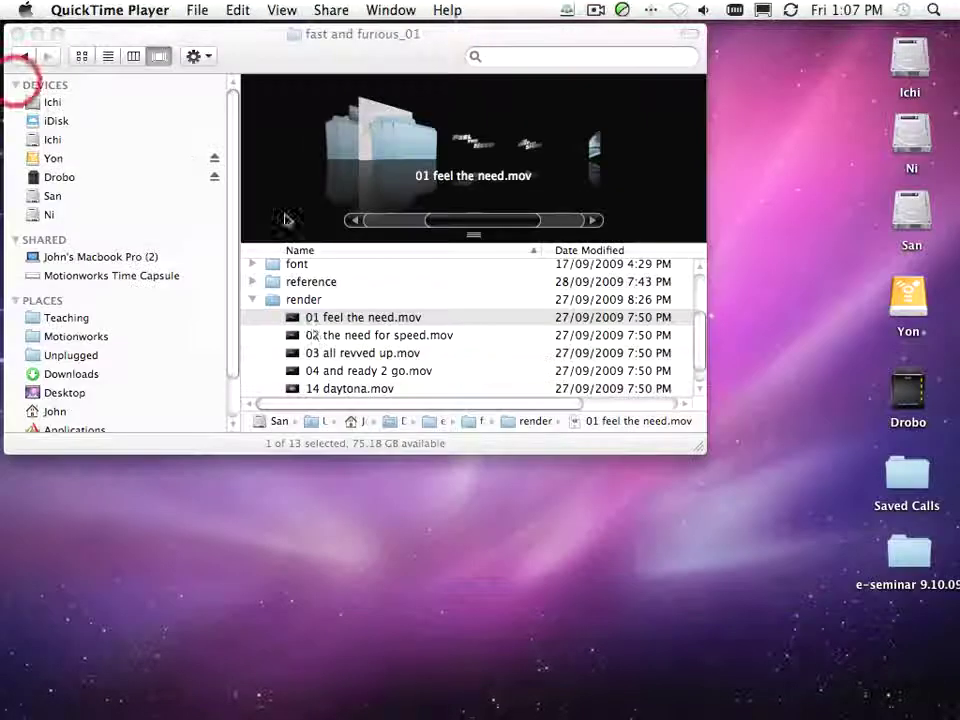
Step: Open 02 the need for speed.mov, play and scrub through its title animation, and close it
double_click(297, 336)
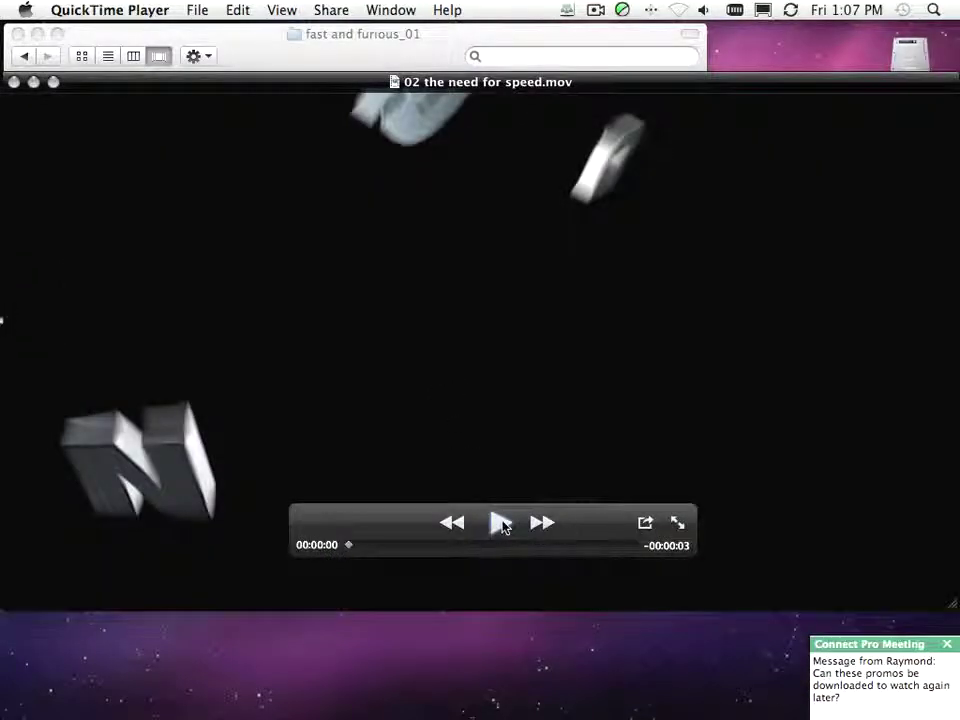
click(500, 523)
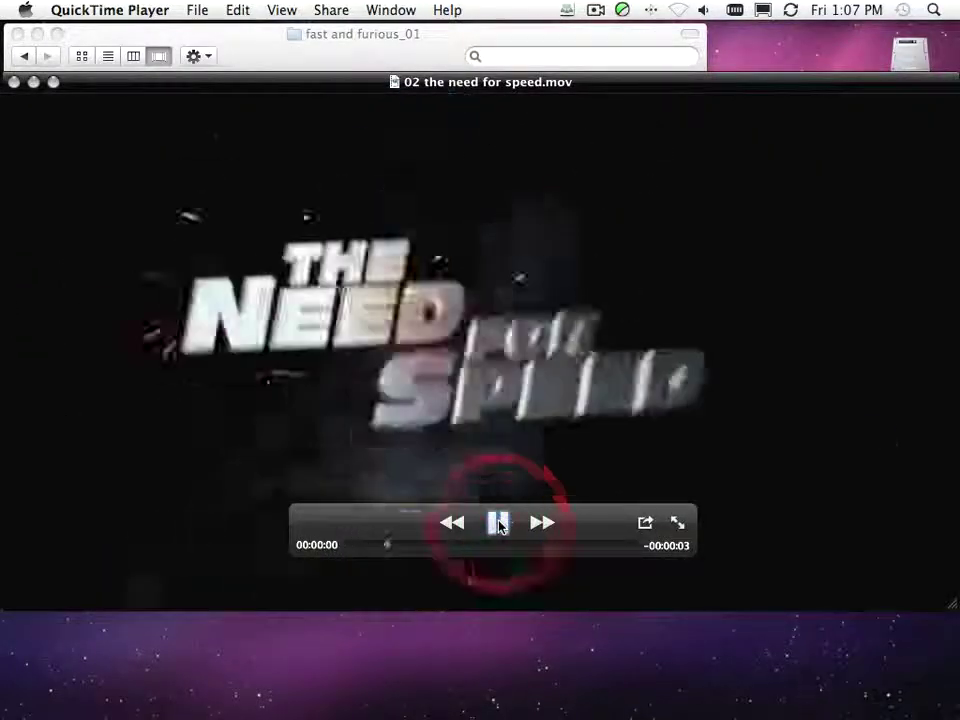
click(500, 523)
drag(441, 545, 493, 557)
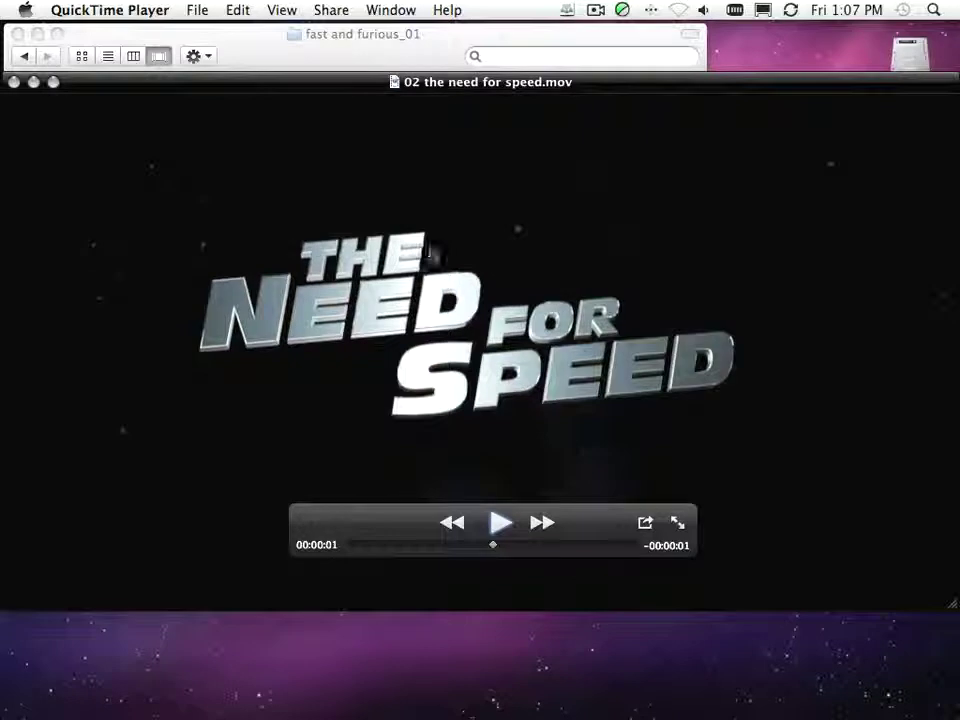
click(14, 82)
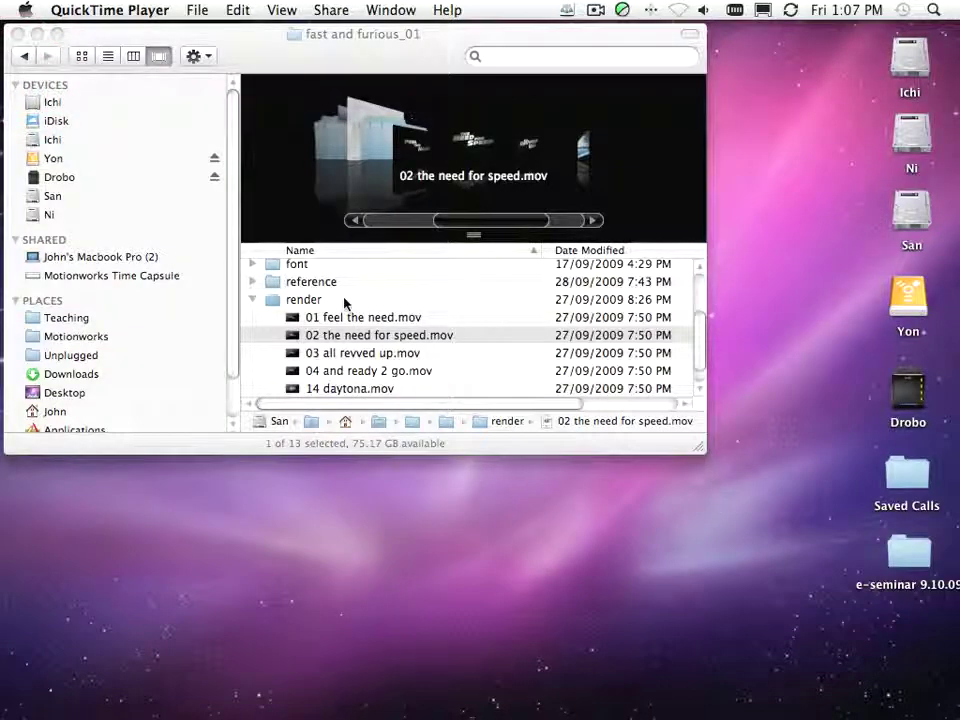
Step: Open 14 daytona.mov, play the Daytona 500 Experience animation with its controls moved clear of the text, and close it
double_click(290, 391)
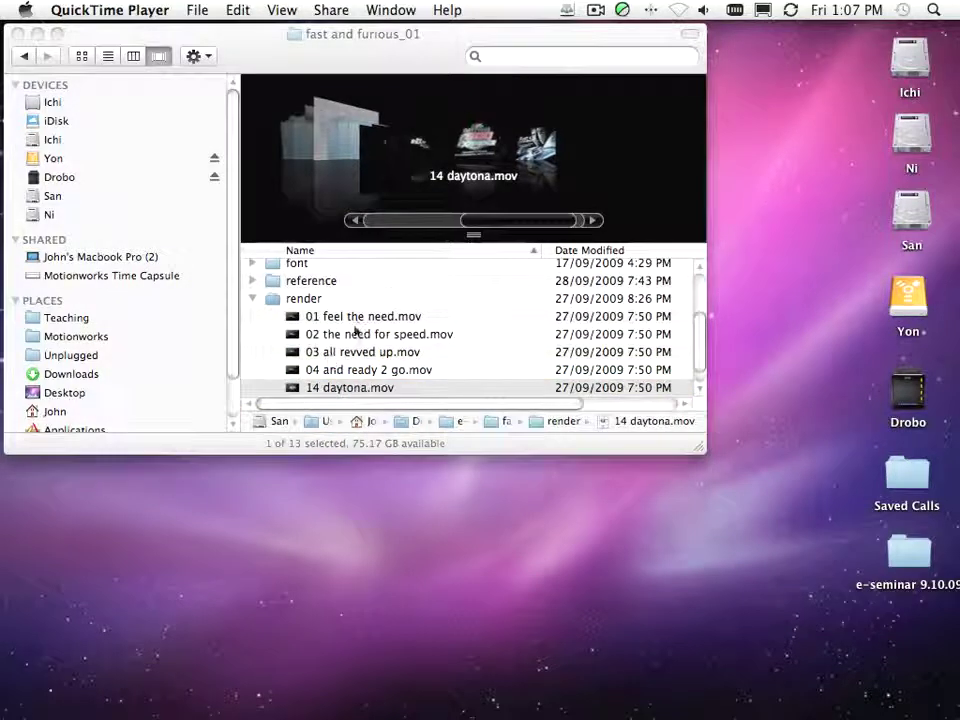
drag(479, 80, 476, 60)
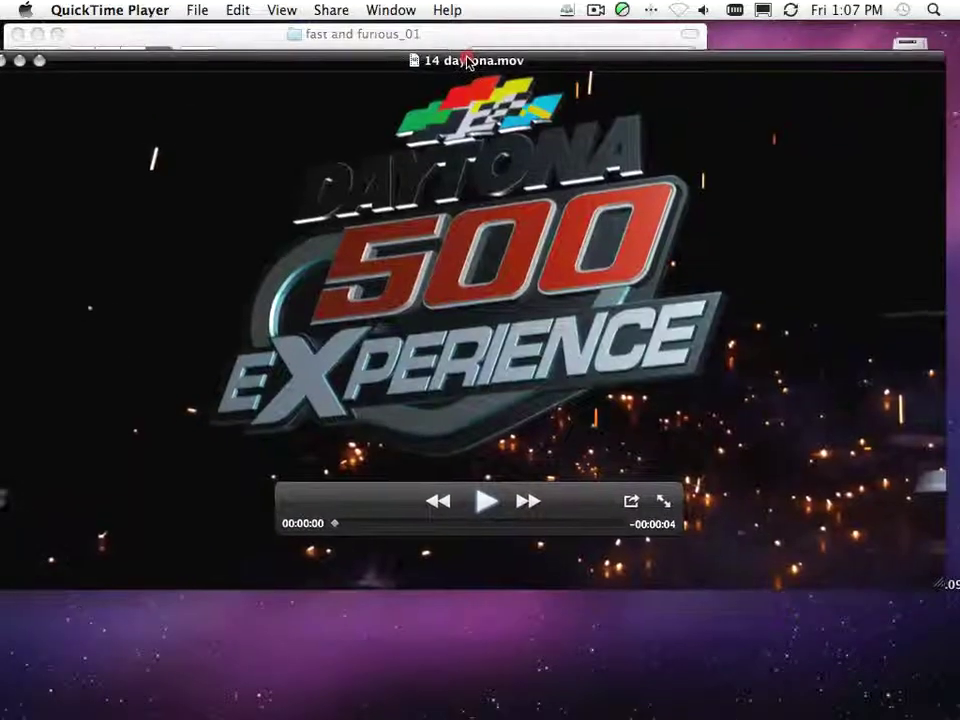
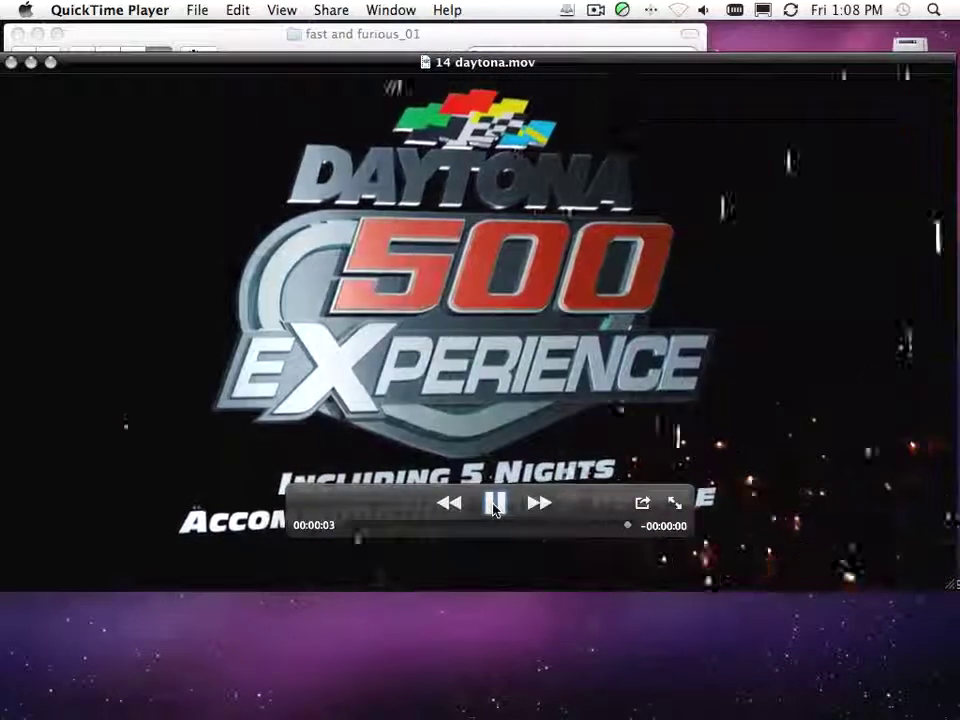
click(494, 505)
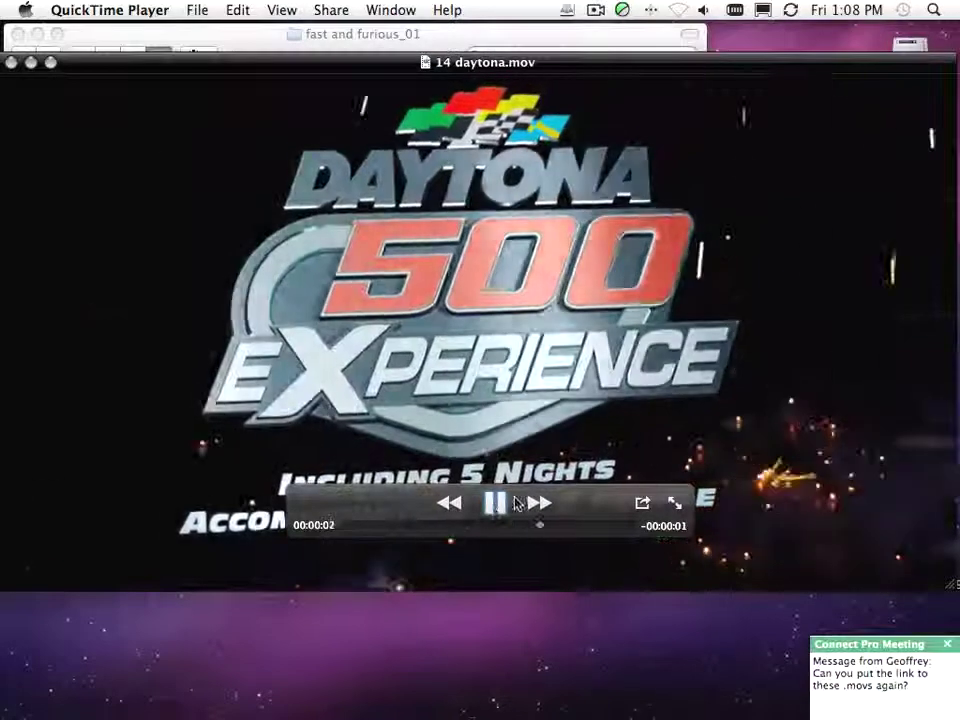
drag(596, 497, 603, 567)
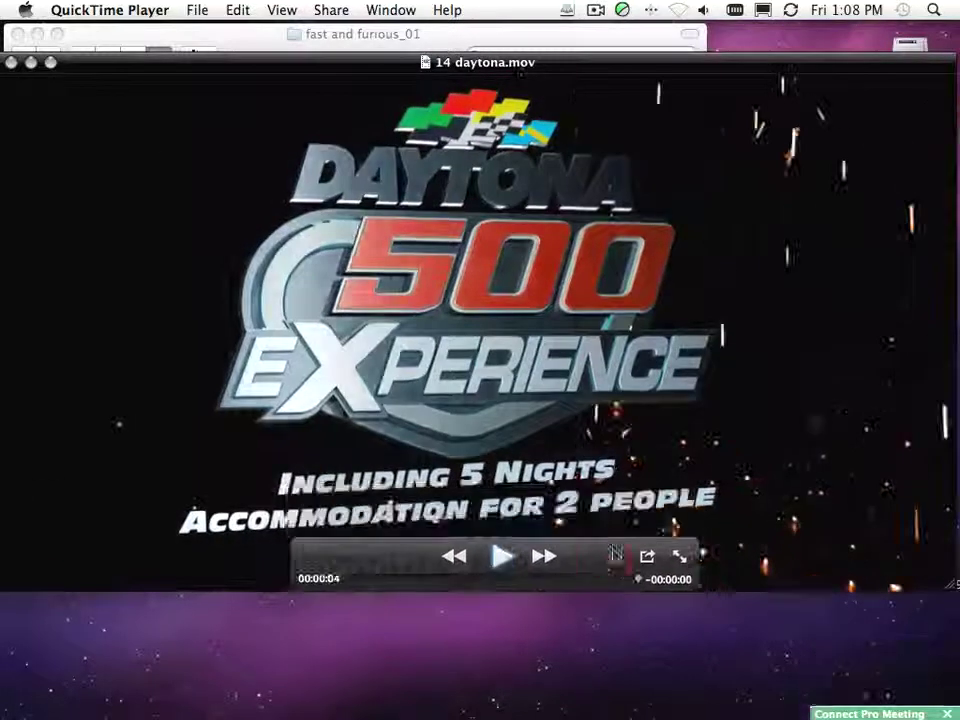
click(500, 558)
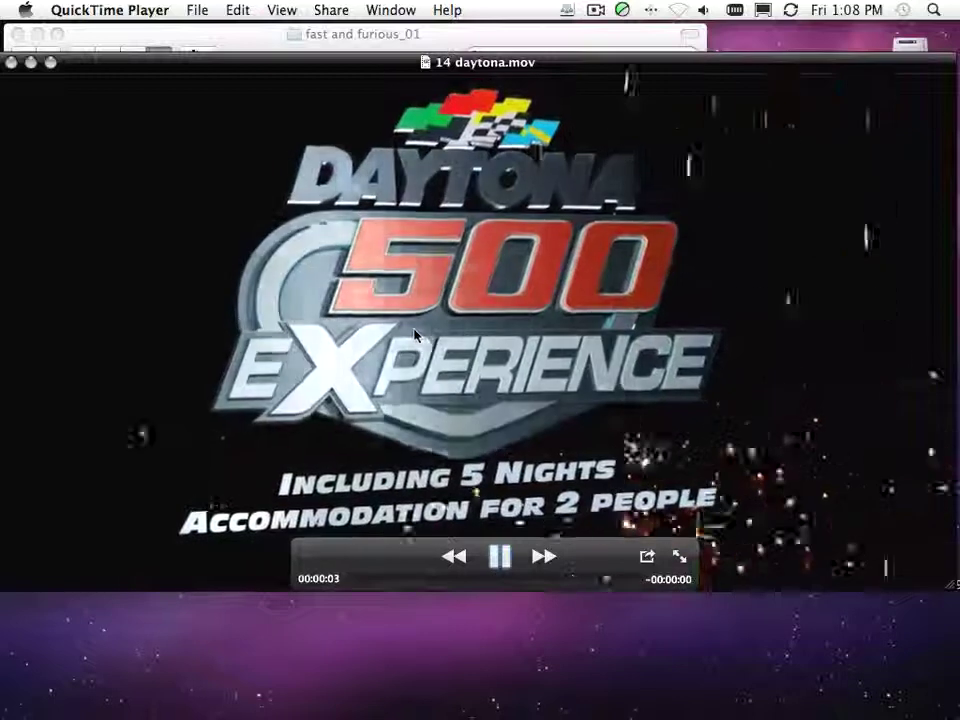
click(500, 557)
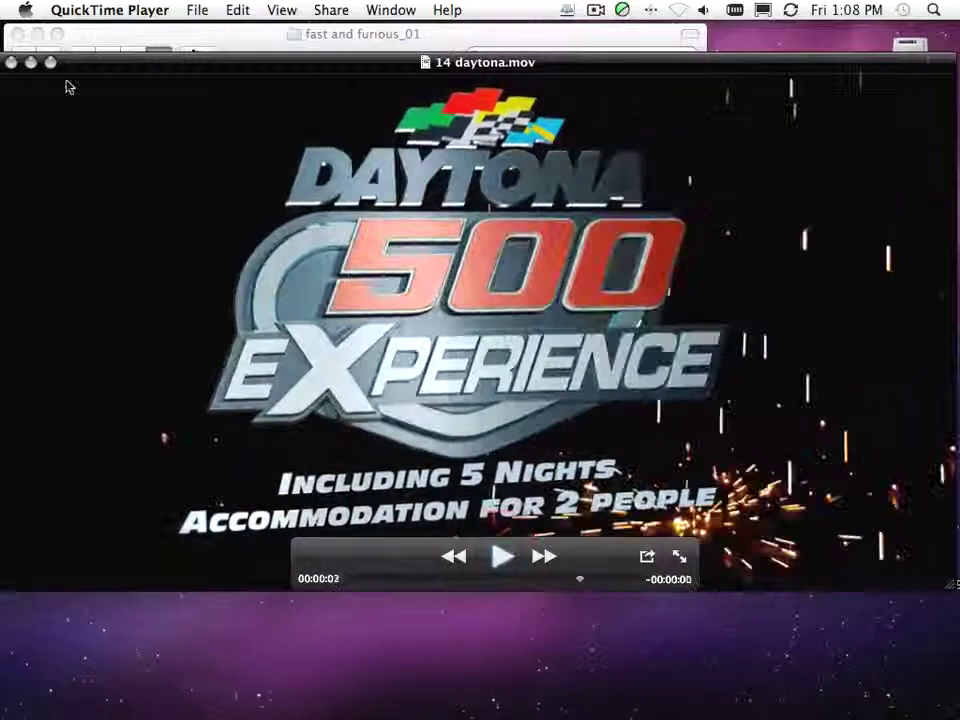
click(12, 63)
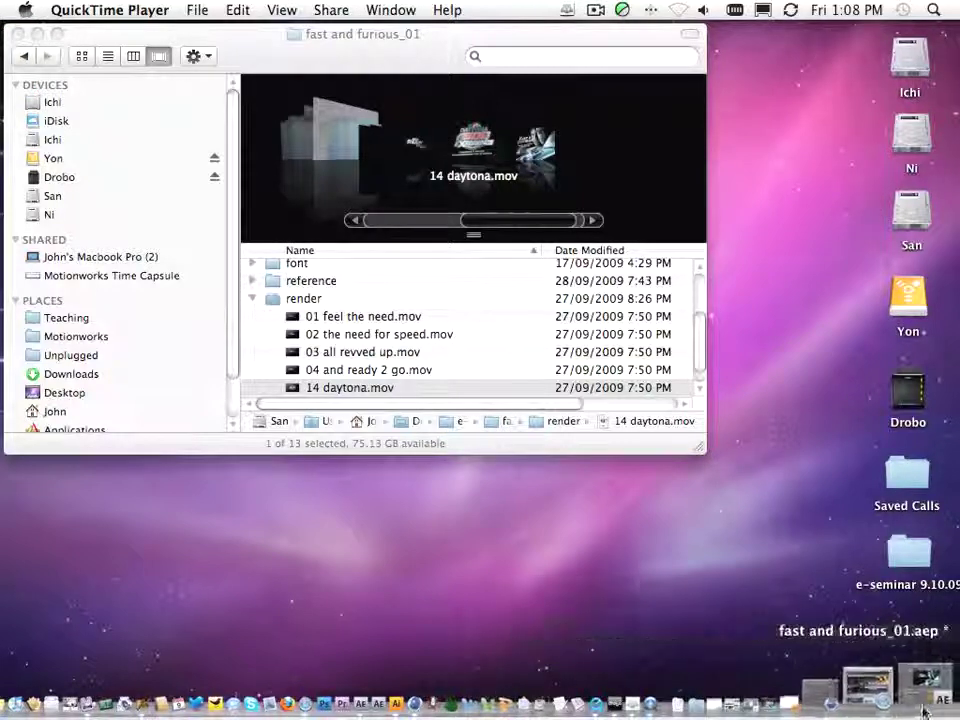
Step: Switch back to After Effects, show the 02 daytona composition, and select the upper Welding_Drops_01.mov layer
click(866, 700)
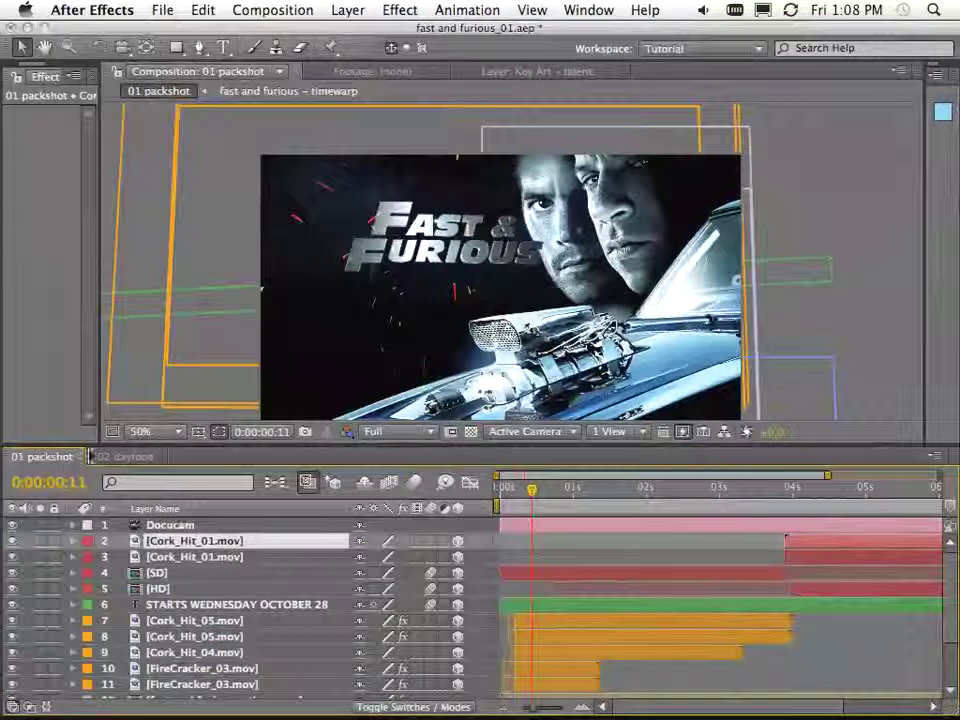
click(112, 456)
click(204, 558)
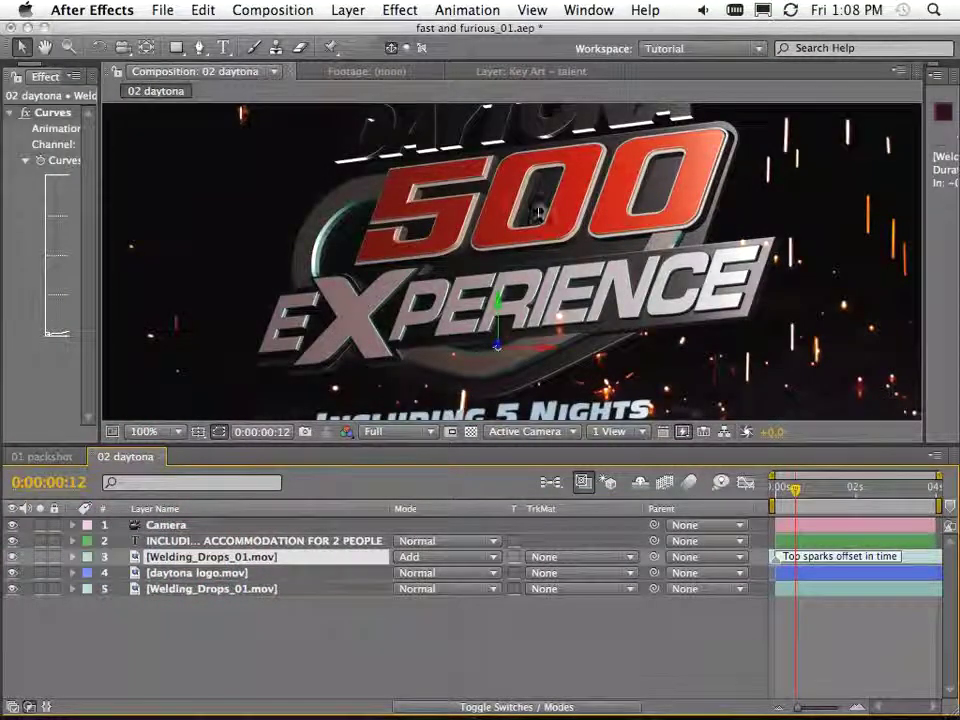
Step: Solo both Welding_Drops_01.mov layers and the daytona logo.mov layer, and view the frame at 0:00:01:02 at 100%
click(40, 589)
click(816, 489)
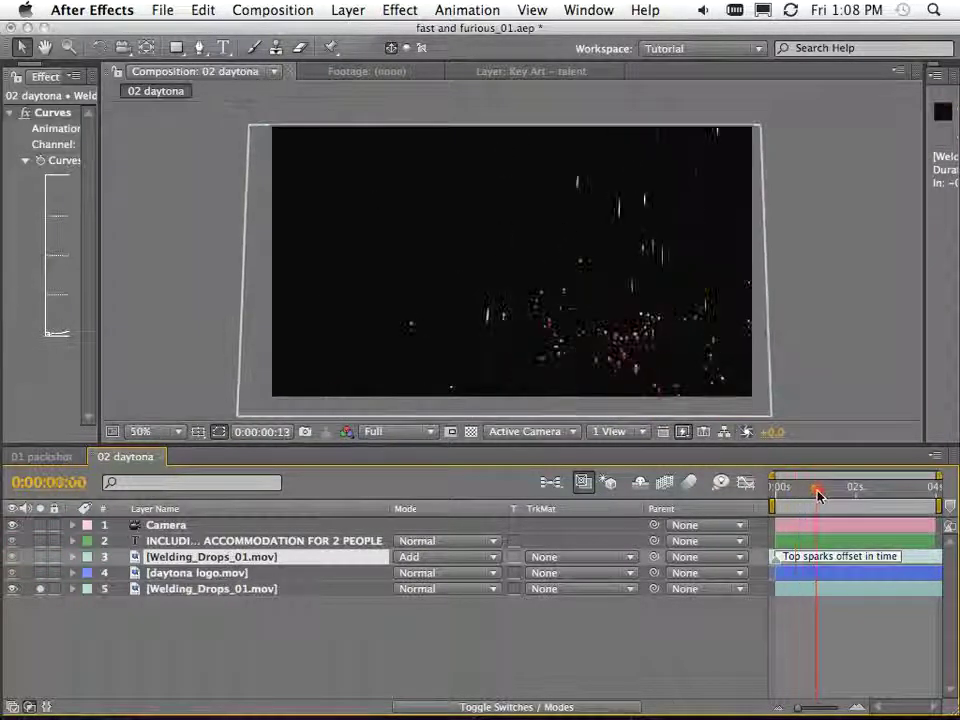
click(41, 573)
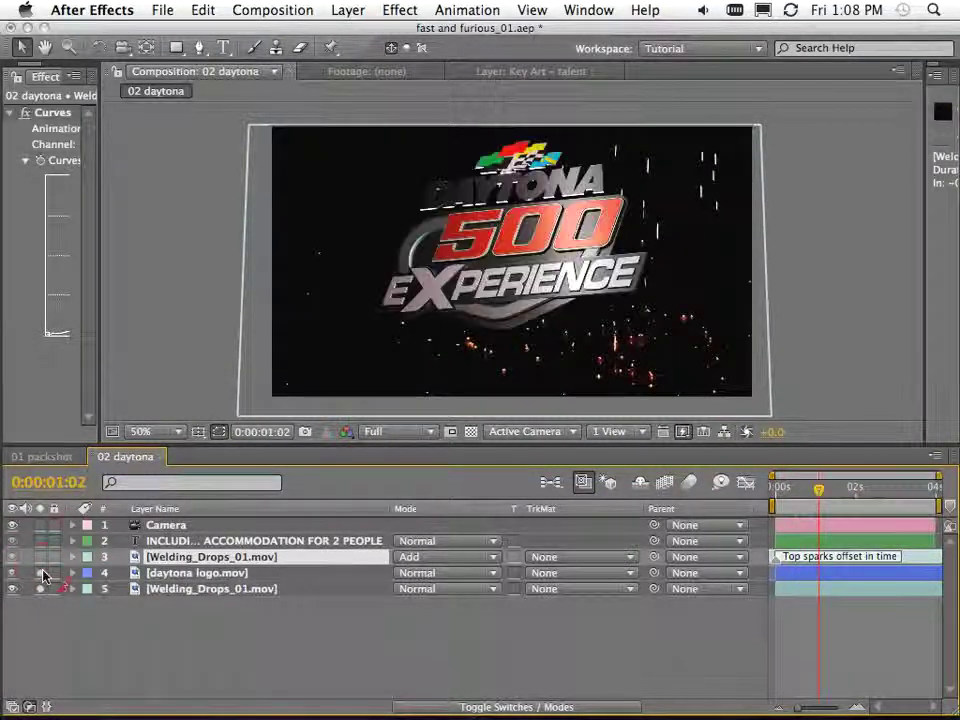
alt+scroll(600, 292, up, 2)
drag(548, 274, 612, 358)
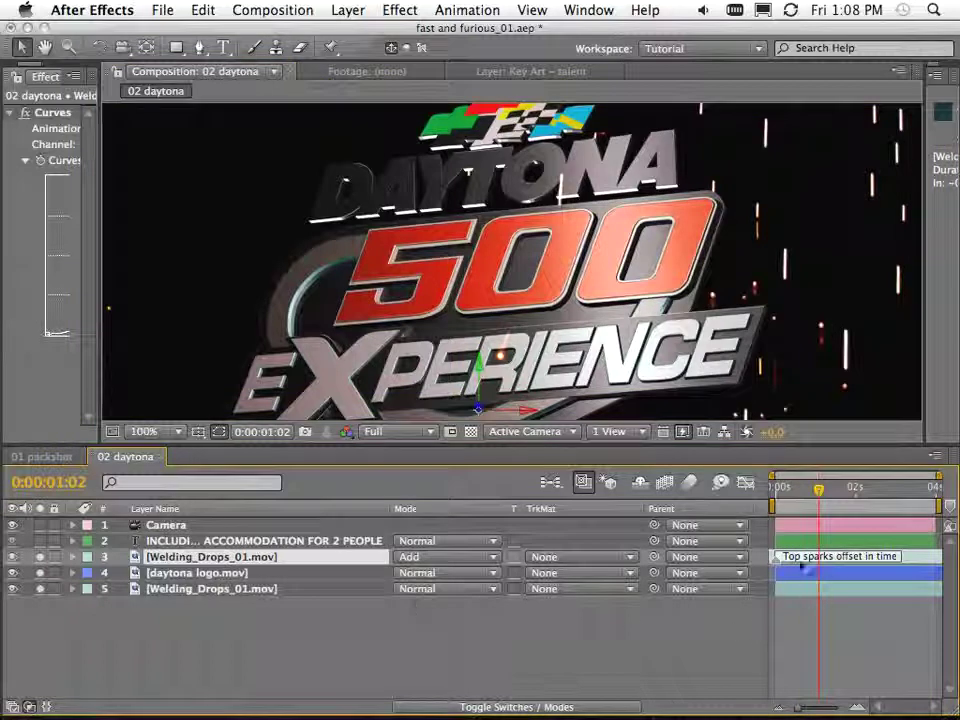
Step: Shift the upper Welding_Drops_01.mov layer slightly later in time and scrub around 0:00:01:02 in an enlarged view to examine the sparks
drag(924, 562, 928, 563)
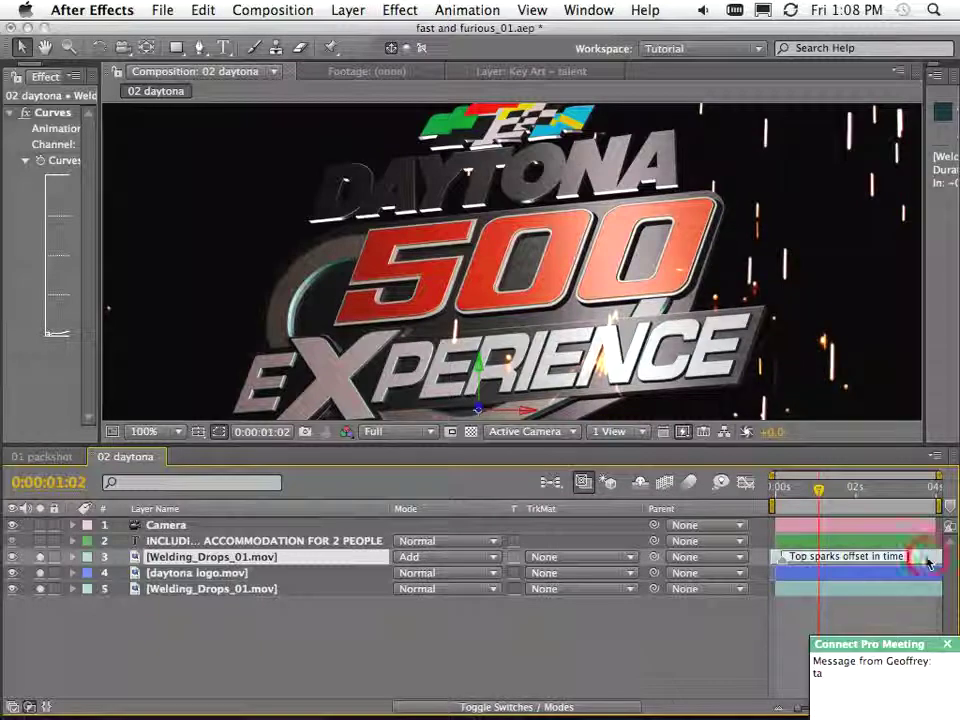
drag(724, 452, 730, 585)
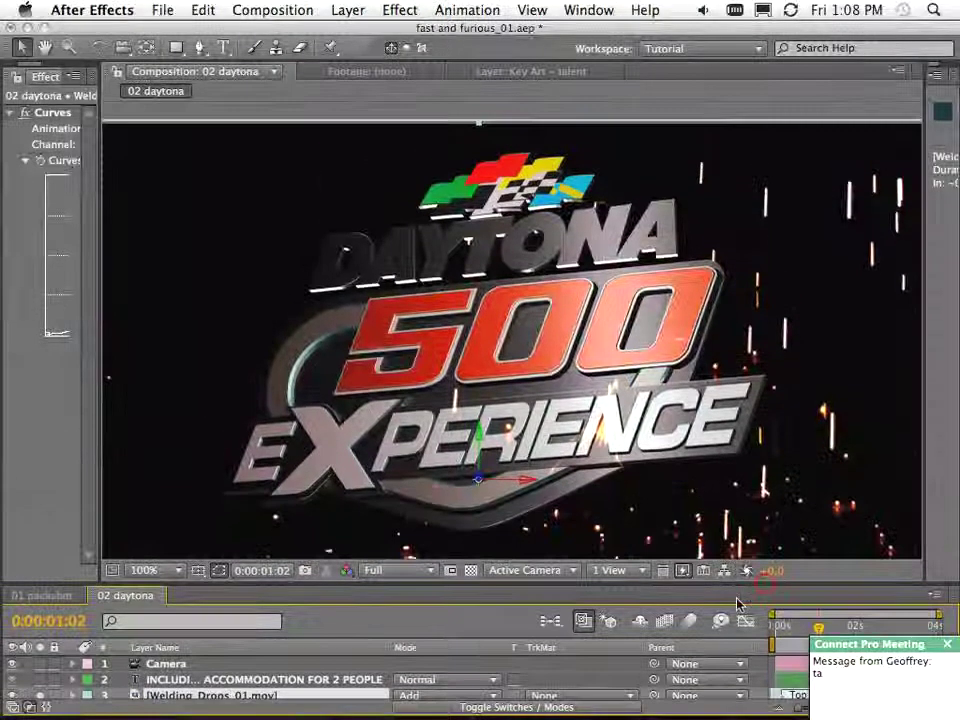
click(803, 630)
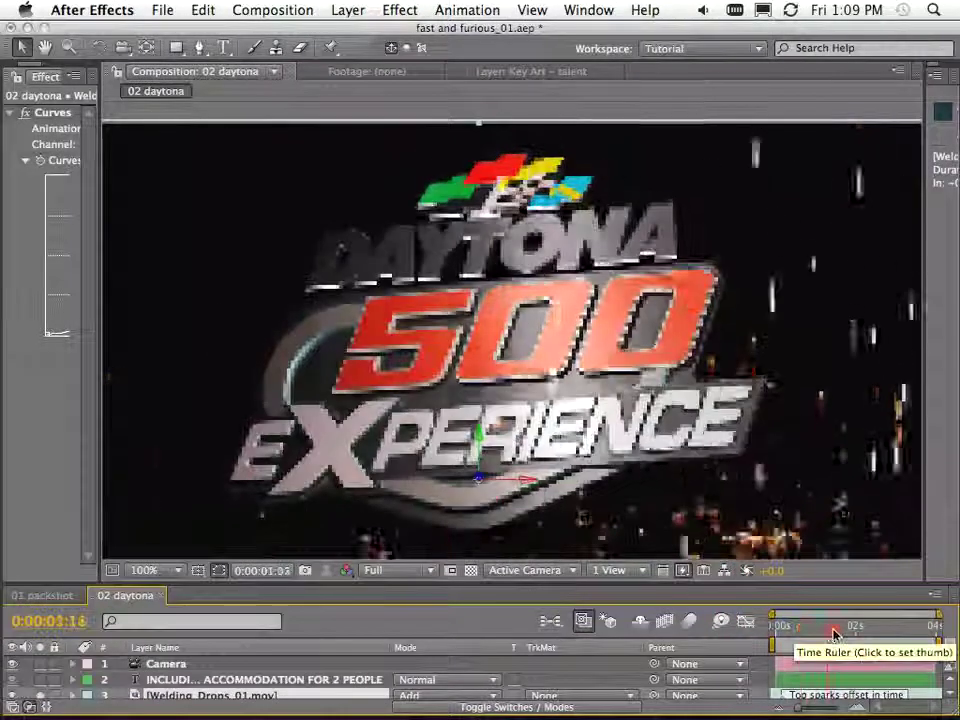
mouse_move(810, 638)
mouse_down()
mouse_move(850, 638)
mouse_move(813, 638)
mouse_move(821, 640)
mouse_up()
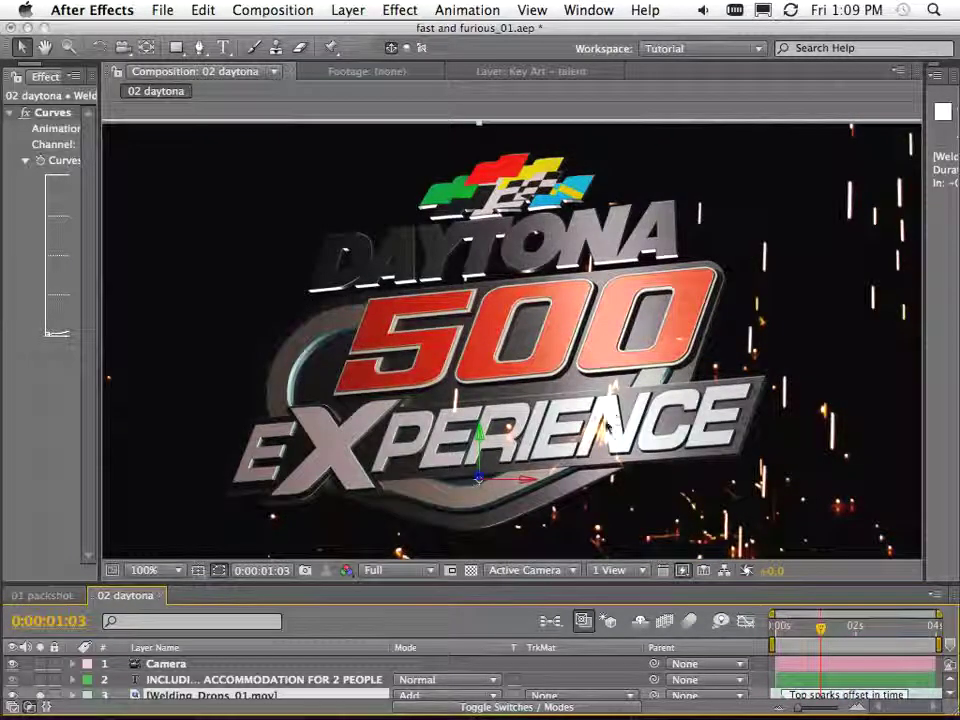
mouse_move(816, 630)
mouse_down()
mouse_move(808, 632)
mouse_move(876, 626)
mouse_move(804, 630)
mouse_move(868, 630)
mouse_move(810, 636)
mouse_move(815, 643)
mouse_up()
scroll(697, 537, down, 2)
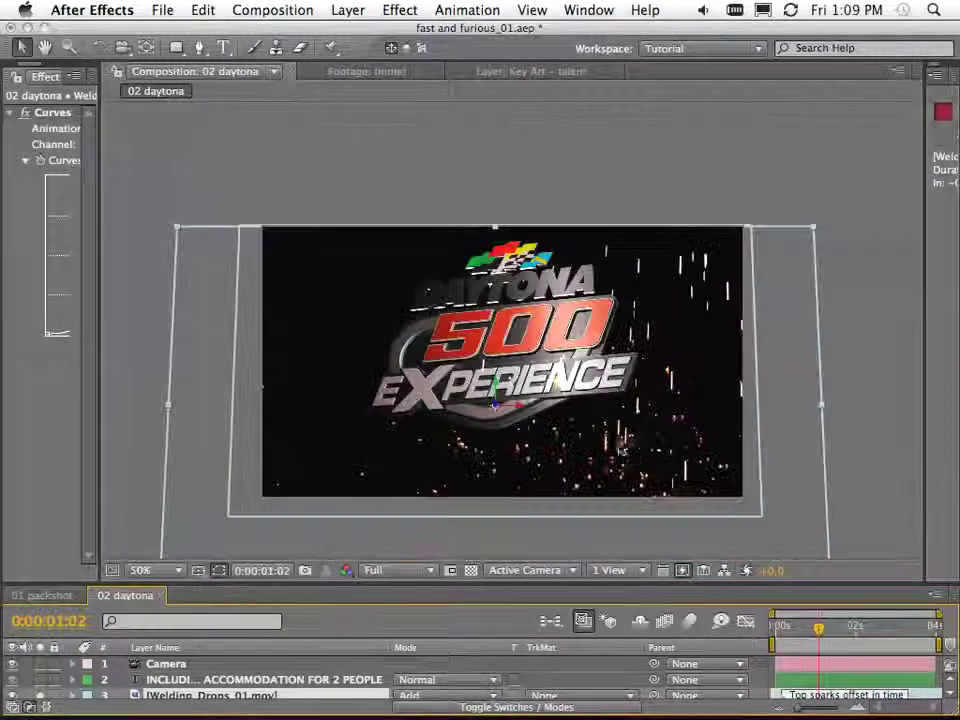
Step: Bring the project items into view with the timeline restored, expand the comp folder, and open pack01.mov for playback
drag(630, 586, 640, 437)
drag(118, 330, 218, 343)
drag(57, 66, 291, 248)
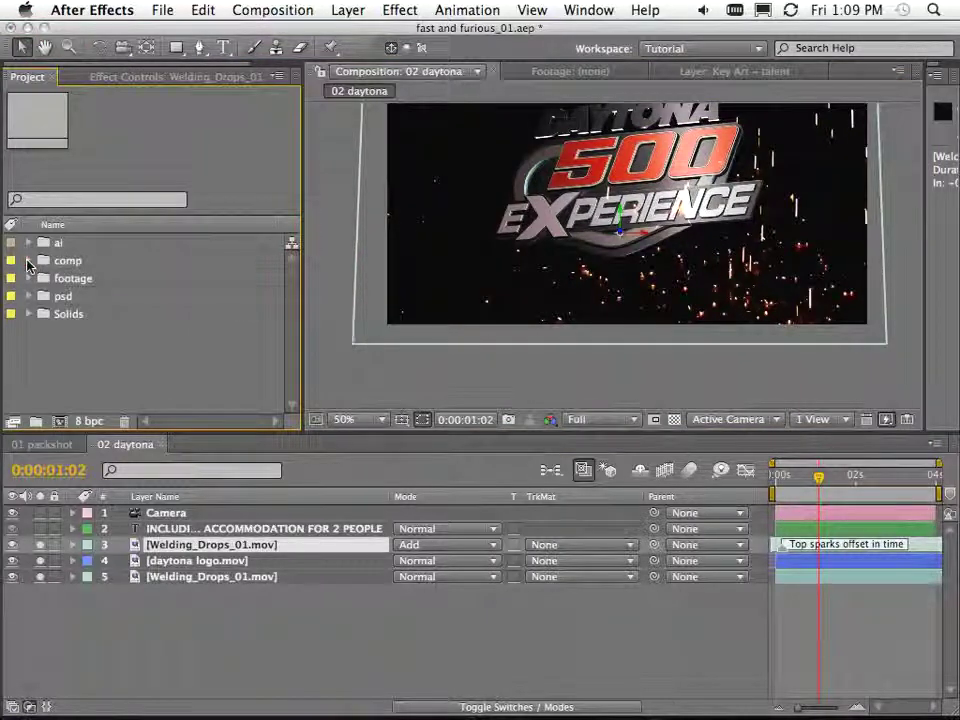
click(28, 261)
drag(302, 432, 305, 463)
double_click(88, 331)
drag(424, 43, 385, 57)
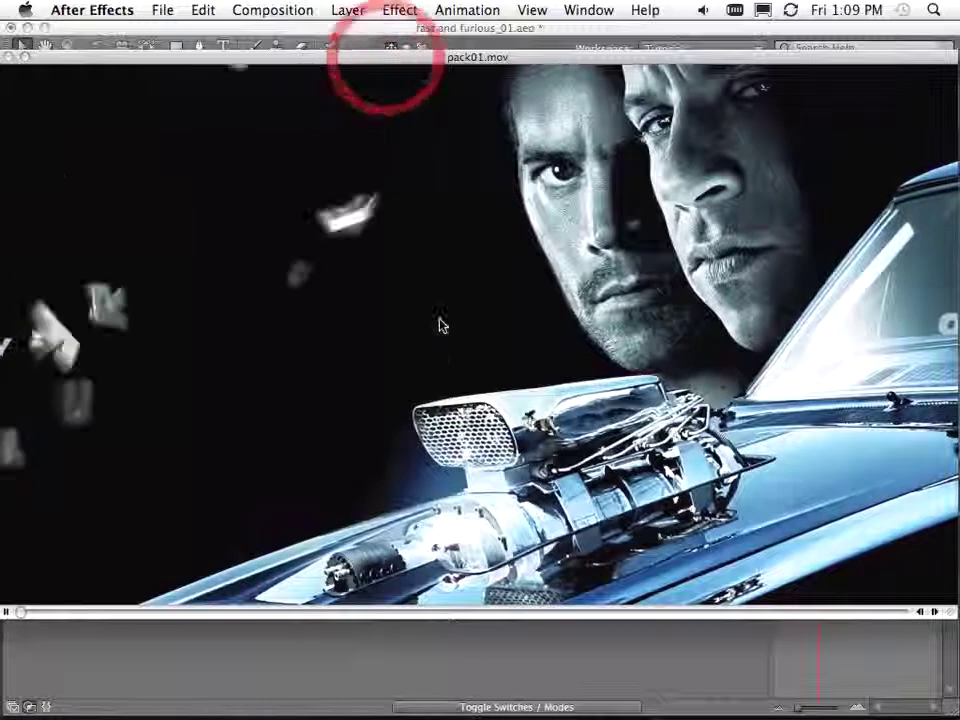